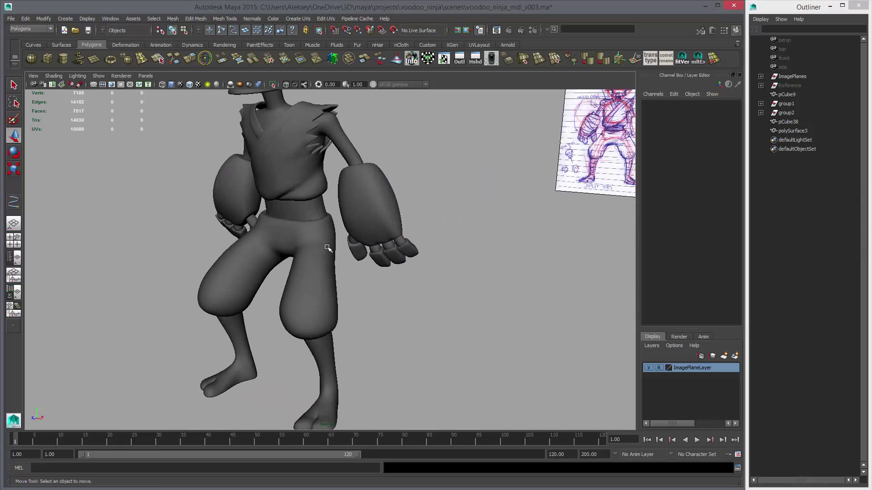
Show the character in wireframe in the front view, select the shirt mesh and frame it against the reference sketch.
{"action": "middle_click_drag", "start_coordinate": [380, 216], "coordinate": [380, 240], "text": "alt"}
{"action": "right_click_drag", "start_coordinate": [381, 240], "coordinate": [376, 269], "text": "alt"}
{"action": "key", "text": "space"}
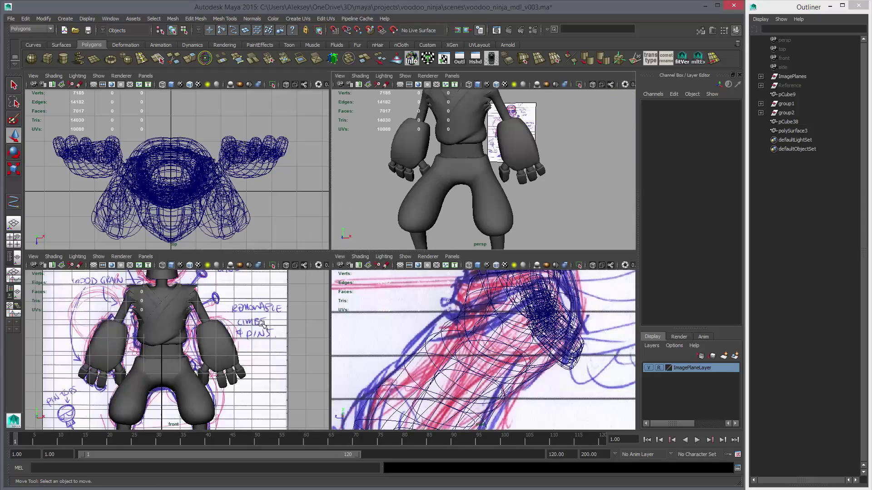
{"action": "key", "text": "space"}
{"action": "right_click_drag", "start_coordinate": [312, 292], "coordinate": [416, 306], "text": "alt"}
{"action": "key", "text": "4"}
{"action": "right_click_drag", "start_coordinate": [313, 217], "coordinate": [355, 222], "text": "alt"}
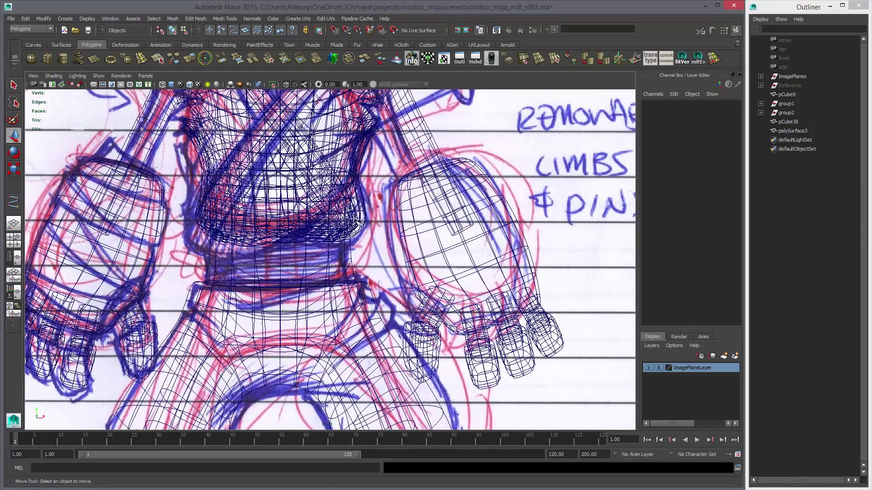
{"action": "left_click", "coordinate": [364, 221]}
{"action": "mouse_move", "coordinate": [305, 213]}
{"action": "middle_mouse_down", "text": "alt"}
{"action": "mouse_move", "coordinate": [342, 225]}
{"action": "mouse_move", "coordinate": [374, 253]}
{"action": "middle_mouse_up", "text": "alt"}
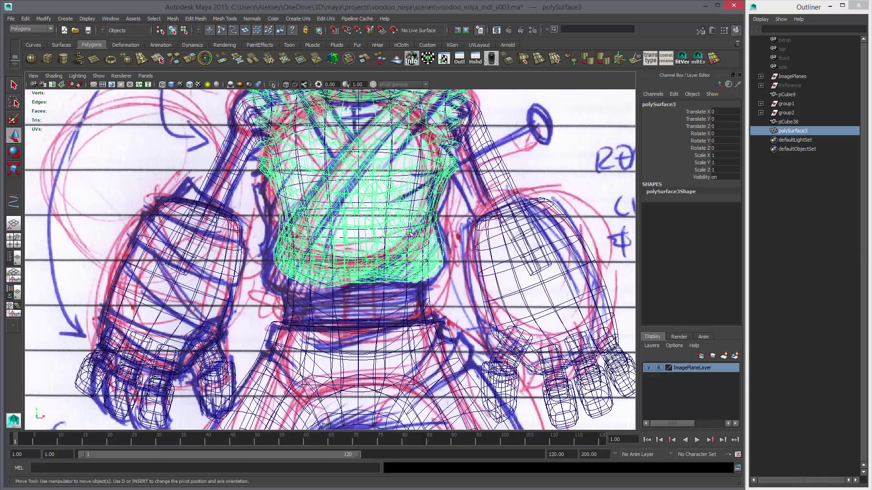
{"action": "right_click_drag", "start_coordinate": [409, 233], "coordinate": [411, 206], "text": "alt"}
{"action": "middle_click_drag", "start_coordinate": [411, 206], "coordinate": [386, 231], "text": "alt"}
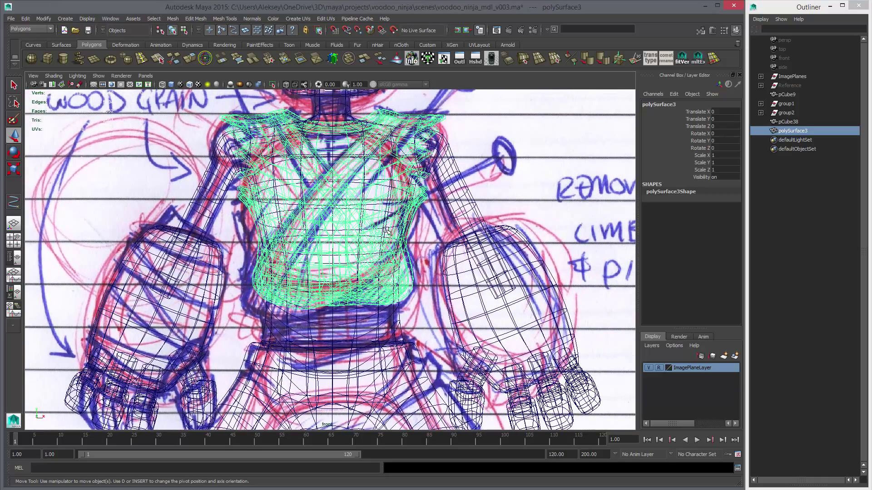
{"action": "middle_click_drag", "start_coordinate": [402, 162], "coordinate": [396, 177], "text": "alt"}
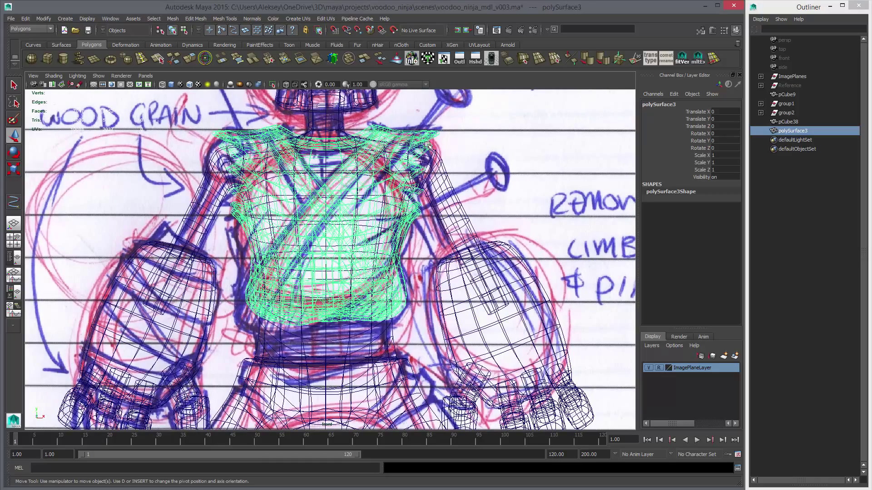
Try raising a single vertex at the tip of the shirt's shoulder in the front view, and undo the move.
{"action": "right_click_drag", "start_coordinate": [435, 132], "coordinate": [426, 129]}
{"action": "left_click_drag", "start_coordinate": [441, 137], "coordinate": [443, 139]}
{"action": "middle_click_drag", "start_coordinate": [443, 139], "coordinate": [434, 156], "text": "alt"}
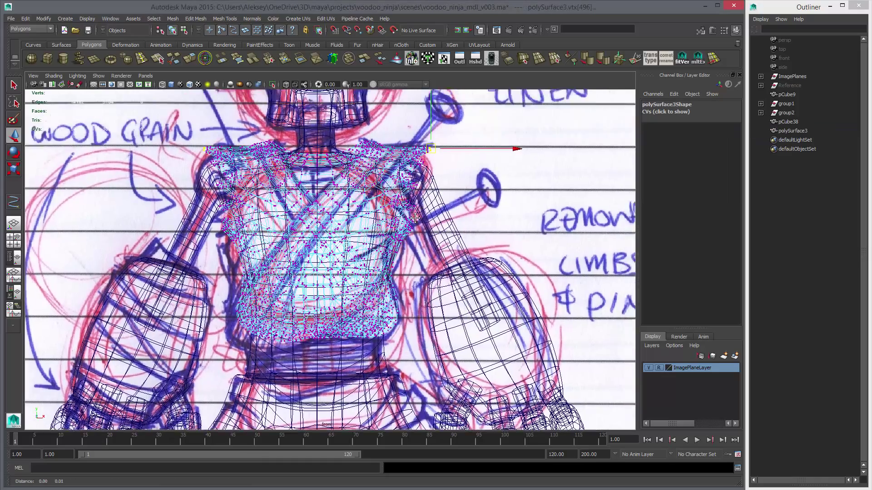
{"action": "right_click_drag", "start_coordinate": [434, 156], "coordinate": [506, 133], "text": "alt"}
{"action": "middle_click_drag", "start_coordinate": [506, 133], "coordinate": [460, 241], "text": "alt"}
{"action": "left_click_drag", "start_coordinate": [441, 188], "coordinate": [440, 182]}
{"action": "key", "text": "ctrl+z"}
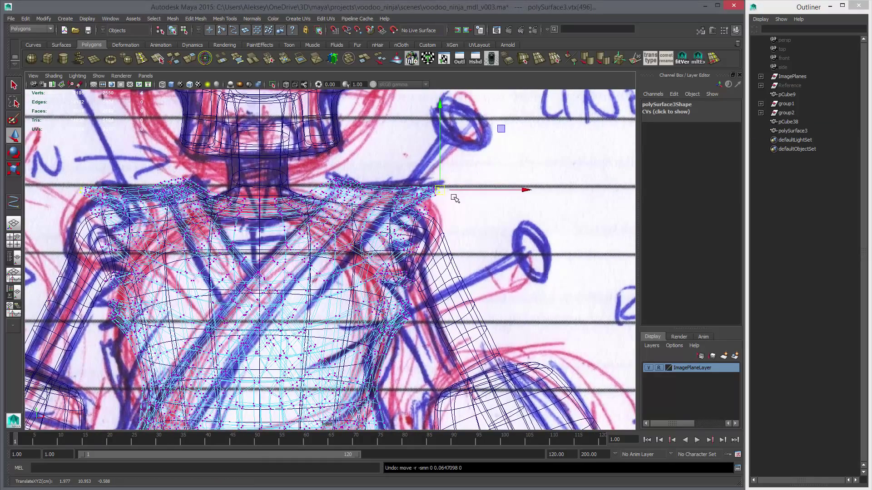
Enable soft selection with a falloff radius of about 1.24 and try raising the shirt's shoulder tip.
{"action": "key", "text": "b"}
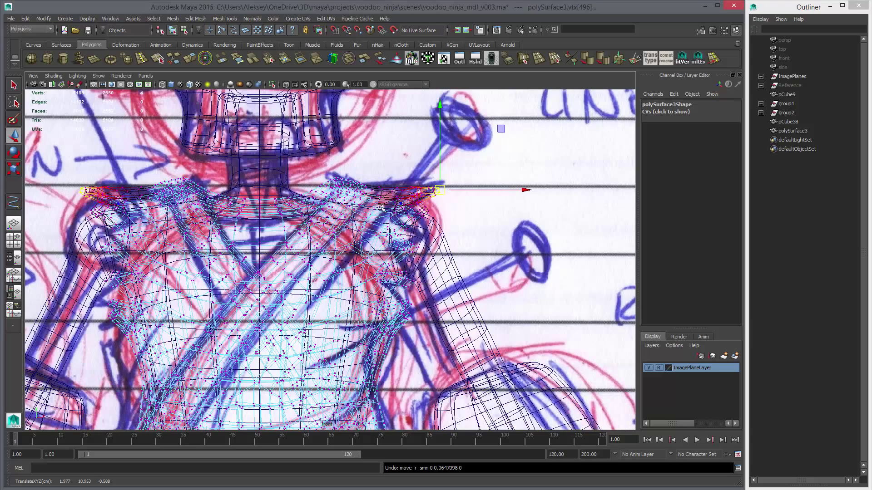
{"action": "left_click_drag", "start_coordinate": [381, 208], "coordinate": [487, 217]}
{"action": "left_click_drag", "start_coordinate": [441, 189], "coordinate": [443, 183]}
{"action": "key", "text": "ctrl+z"}
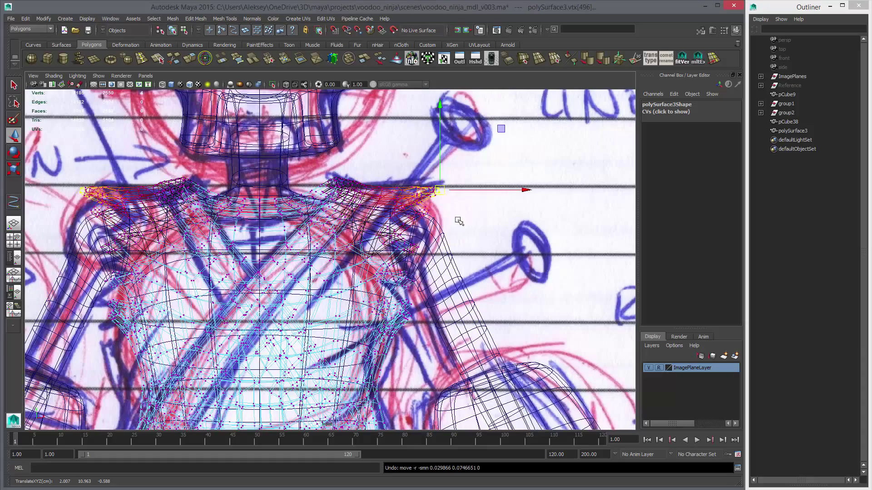
{"action": "middle_click_drag", "start_coordinate": [450, 206], "coordinate": [444, 185], "text": "alt"}
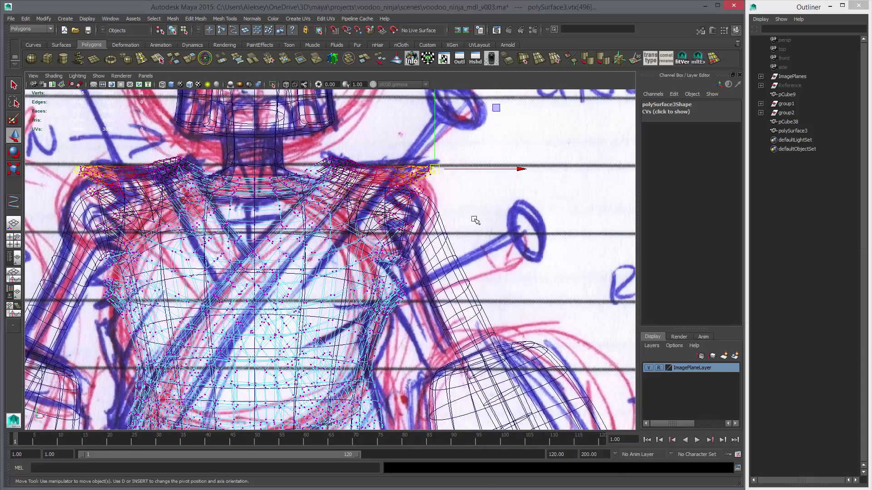
Try pulling the lower side of the shirt outward near the waist in the perspective view, and undo the move.
{"action": "key", "text": "space"}
{"action": "key", "text": "space"}
{"action": "left_click_drag", "start_coordinate": [416, 235], "coordinate": [408, 227], "text": "alt"}
{"action": "right_click_drag", "start_coordinate": [409, 227], "coordinate": [424, 229], "text": "alt"}
{"action": "middle_click_drag", "start_coordinate": [425, 229], "coordinate": [429, 189], "text": "alt"}
{"action": "right_click_drag", "start_coordinate": [429, 190], "coordinate": [454, 266], "text": "alt"}
{"action": "middle_click_drag", "start_coordinate": [454, 267], "coordinate": [437, 281], "text": "alt"}
{"action": "left_click_drag", "start_coordinate": [410, 208], "coordinate": [436, 266]}
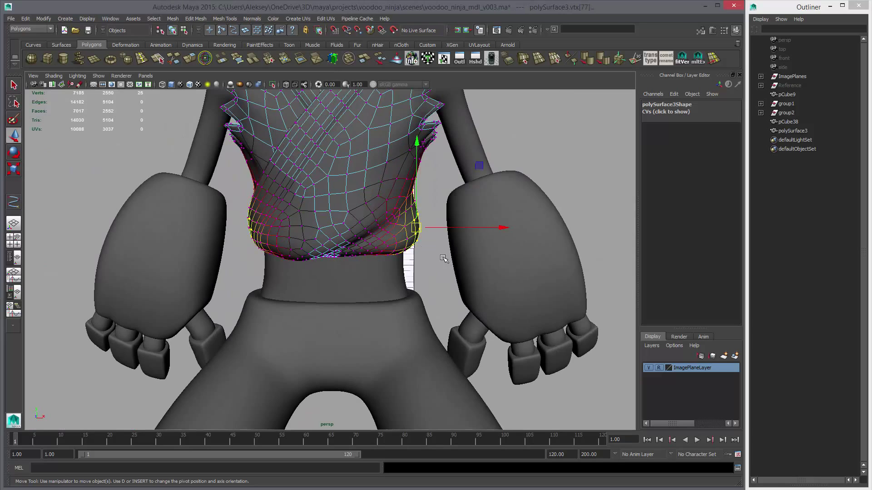
{"action": "middle_click_drag", "start_coordinate": [444, 259], "coordinate": [397, 248], "text": "alt"}
{"action": "middle_click_drag", "start_coordinate": [377, 253], "coordinate": [411, 255]}
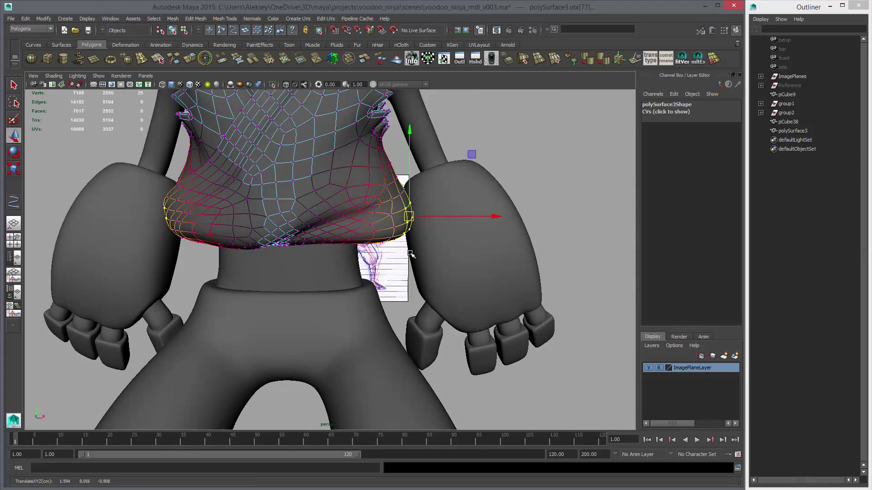
{"action": "key", "text": "ctrl+z"}
Try pulling a slightly higher vertex on the shirt's side outward with soft selection, and undo it.
{"action": "middle_click_drag", "start_coordinate": [372, 206], "coordinate": [352, 211], "text": "alt"}
{"action": "right_click_drag", "start_coordinate": [352, 211], "coordinate": [372, 231], "text": "alt"}
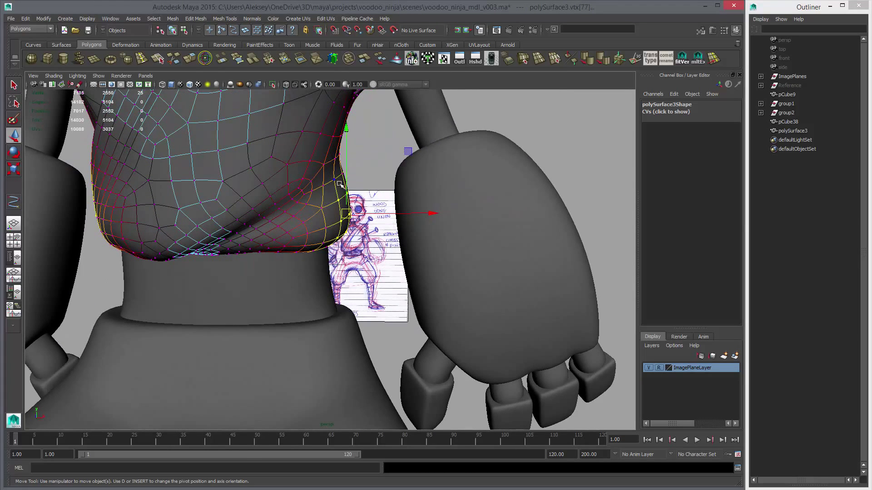
{"action": "left_click_drag", "start_coordinate": [339, 184], "coordinate": [374, 185]}
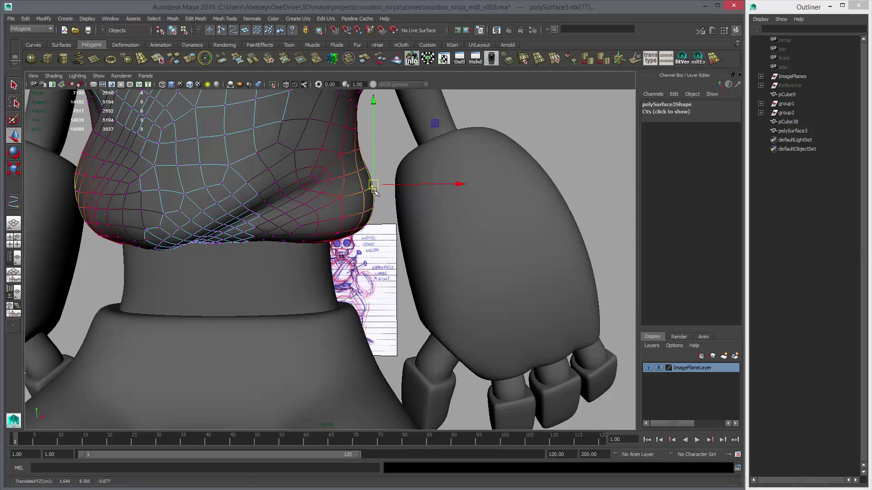
{"action": "key", "text": "ctrl+z"}
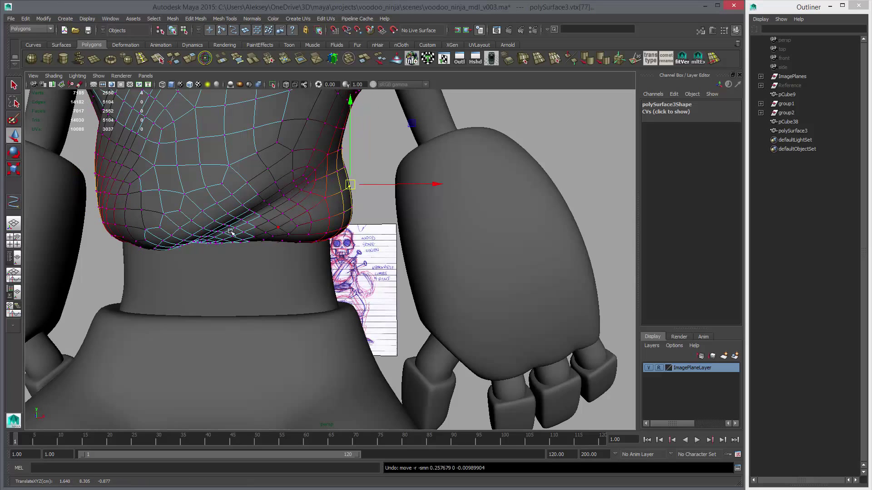
Open the Move tool's settings beside the model and set the soft selection falloff curve to the linear preset.
{"action": "double_click", "coordinate": [14, 135]}
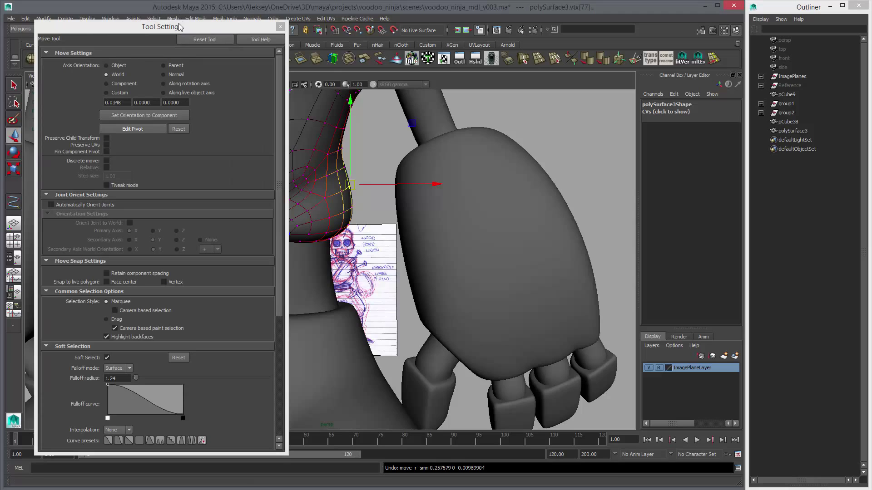
{"action": "left_click_drag", "start_coordinate": [180, 27], "coordinate": [626, 23]}
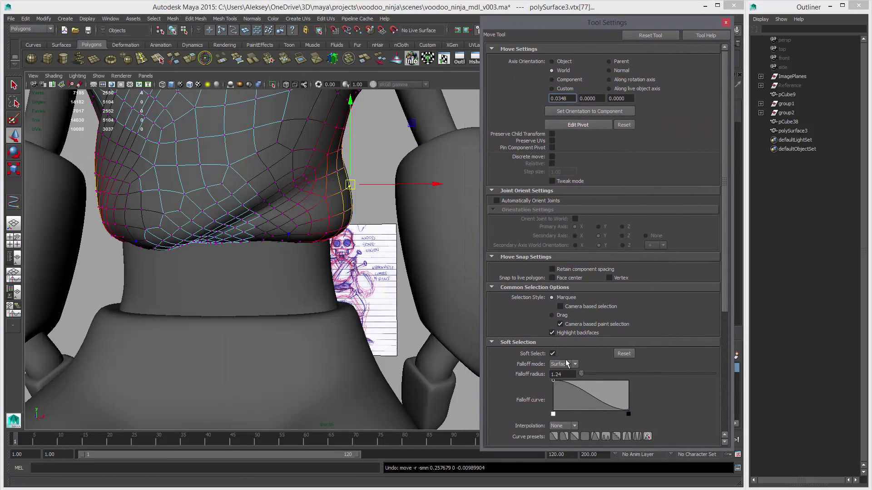
{"action": "scroll", "coordinate": [607, 363], "scroll_direction": "down", "scroll_amount": 1}
{"action": "left_click", "coordinate": [570, 410]}
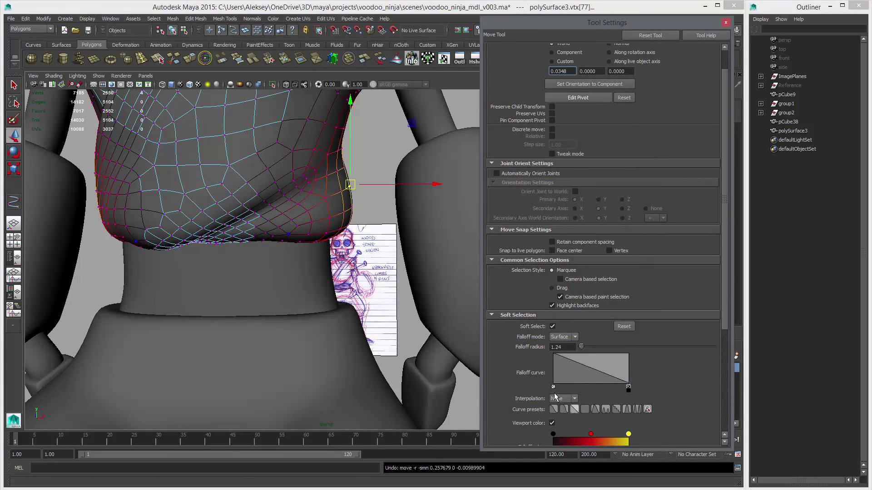
Test the linear falloff by pulling the shirt's side vertex outward and undoing it, and turn off the shirt's smooth preview.
{"action": "left_click_drag", "start_coordinate": [401, 184], "coordinate": [450, 184]}
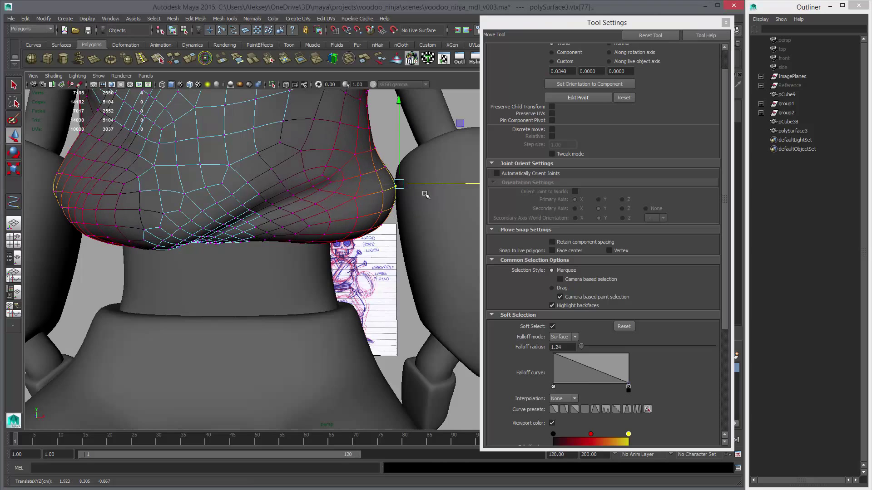
{"action": "key", "text": "1"}
{"action": "key", "text": "ctrl+z"}
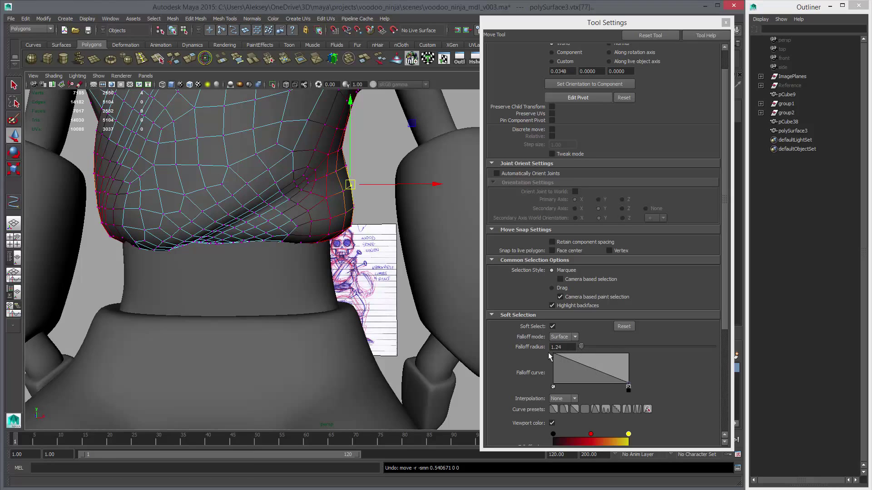
Add points to the falloff curve to shape it into a smooth concave drop-off, and store it as a custom preset.
{"action": "left_click", "coordinate": [591, 367]}
{"action": "mouse_move", "coordinate": [591, 369]}
{"action": "left_mouse_down"}
{"action": "mouse_move", "coordinate": [579, 381]}
{"action": "mouse_move", "coordinate": [565, 367]}
{"action": "left_mouse_up"}
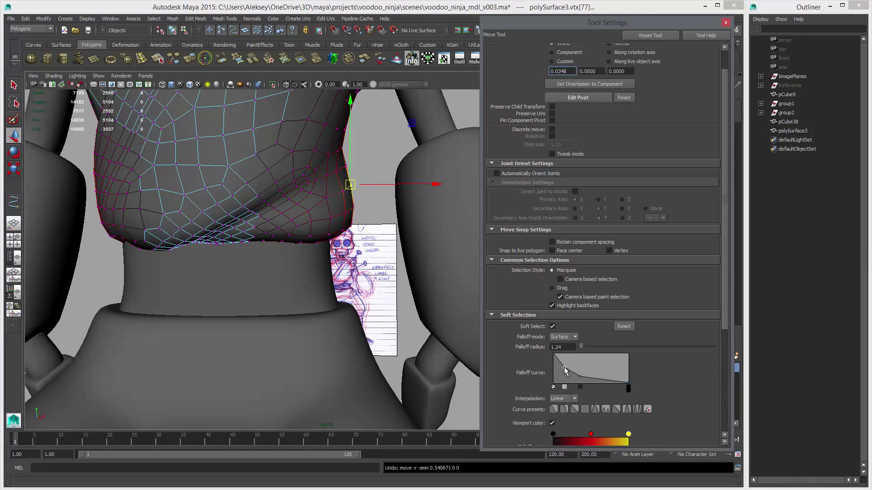
{"action": "left_click", "coordinate": [601, 381]}
{"action": "left_click", "coordinate": [571, 373]}
{"action": "left_click", "coordinate": [612, 381]}
{"action": "left_click", "coordinate": [648, 409]}
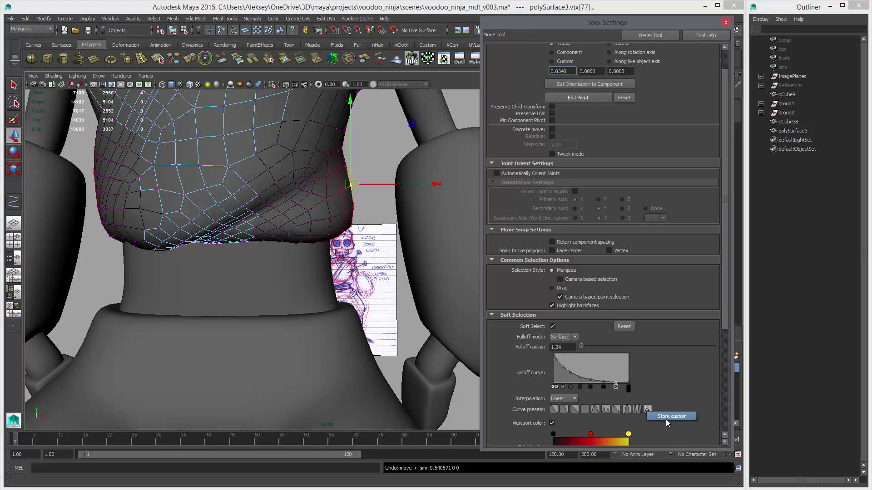
{"action": "left_click", "coordinate": [667, 418]}
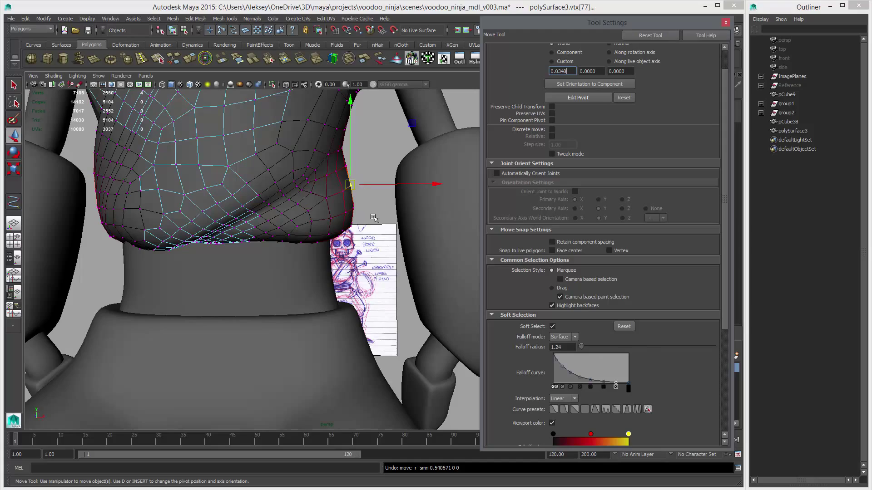
Try the custom falloff by pulling the shirt's side vertex outward, and undo the move.
{"action": "scroll", "coordinate": [374, 218], "scroll_direction": "up", "scroll_amount": 3}
{"action": "left_click_drag", "start_coordinate": [343, 200], "coordinate": [468, 209]}
{"action": "right_click_drag", "start_coordinate": [451, 227], "coordinate": [342, 251], "text": "alt"}
{"action": "key", "text": "ctrl+z"}
Select the shirt's shoulder tip vertices, set the falloff radius to 1.43 and raise the tip.
{"action": "middle_click_drag", "start_coordinate": [348, 216], "coordinate": [340, 275], "text": "alt"}
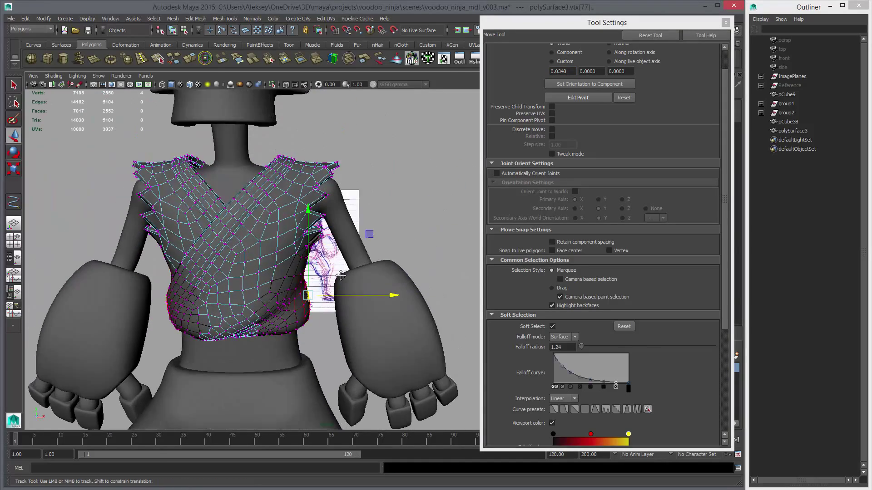
{"action": "scroll", "coordinate": [356, 216], "scroll_direction": "up", "scroll_amount": 4}
{"action": "left_click_drag", "start_coordinate": [340, 220], "coordinate": [315, 202]}
{"action": "left_click_drag", "start_coordinate": [340, 234], "coordinate": [352, 224], "text": "alt"}
{"action": "left_click", "coordinate": [321, 206]}
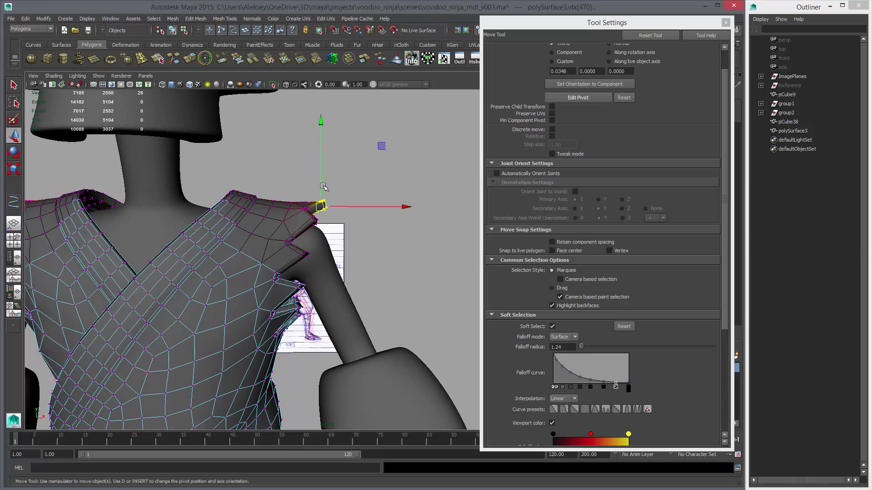
{"action": "key", "text": "b"}
{"action": "left_click_drag", "start_coordinate": [278, 207], "coordinate": [392, 213]}
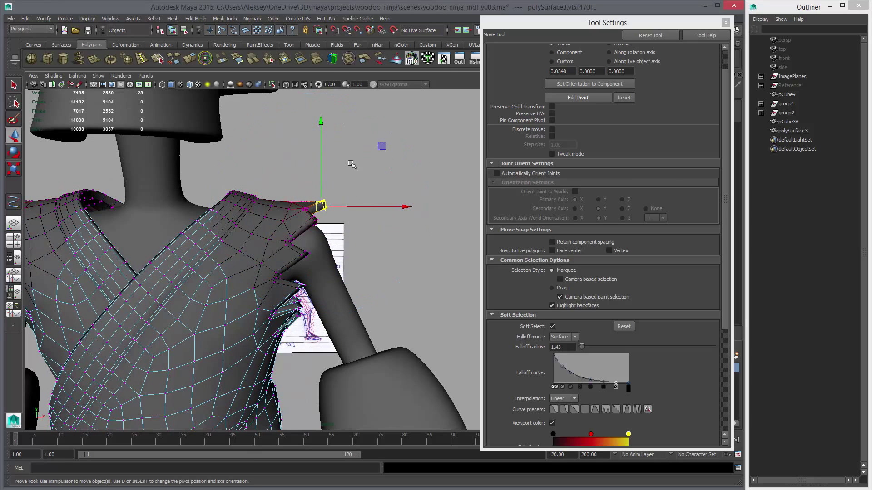
{"action": "left_click_drag", "start_coordinate": [320, 131], "coordinate": [319, 111]}
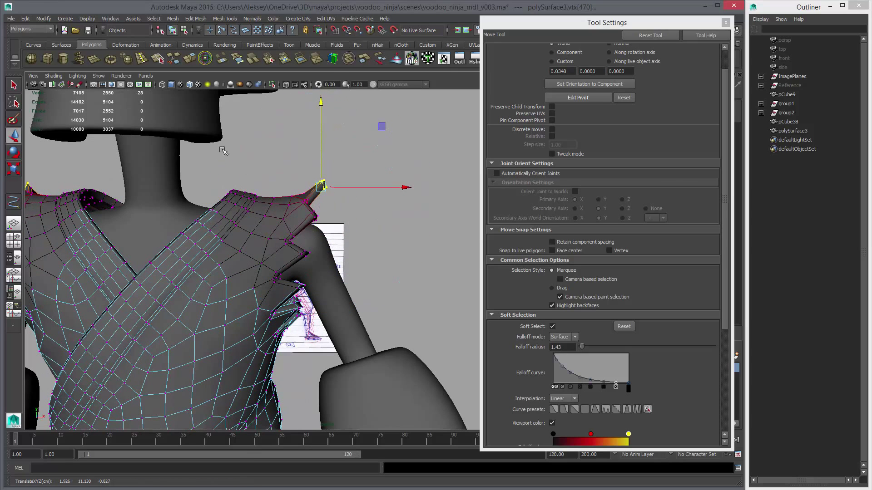
Lower the raised shoulder tip in the front view to line up with the reference sketch.
{"action": "key", "text": "space"}
{"action": "key", "text": "space"}
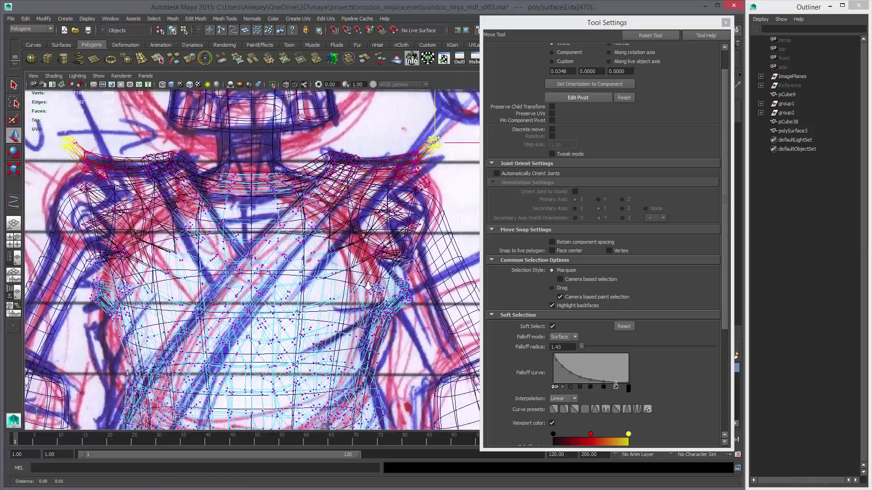
{"action": "scroll", "coordinate": [451, 207], "scroll_direction": "up", "scroll_amount": 5}
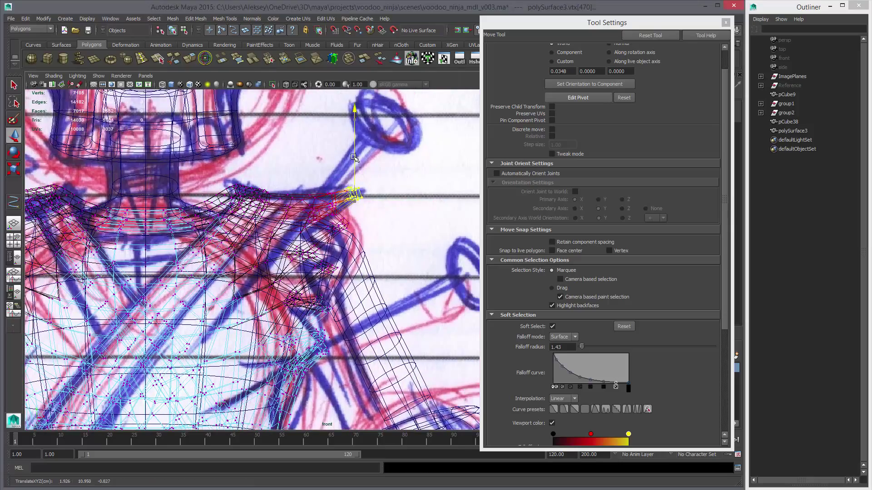
{"action": "scroll", "coordinate": [315, 236], "scroll_direction": "down", "scroll_amount": 5}
{"action": "middle_click_drag", "start_coordinate": [315, 236], "coordinate": [279, 167], "text": "alt"}
{"action": "right_click_drag", "start_coordinate": [279, 167], "coordinate": [316, 252], "text": "alt"}
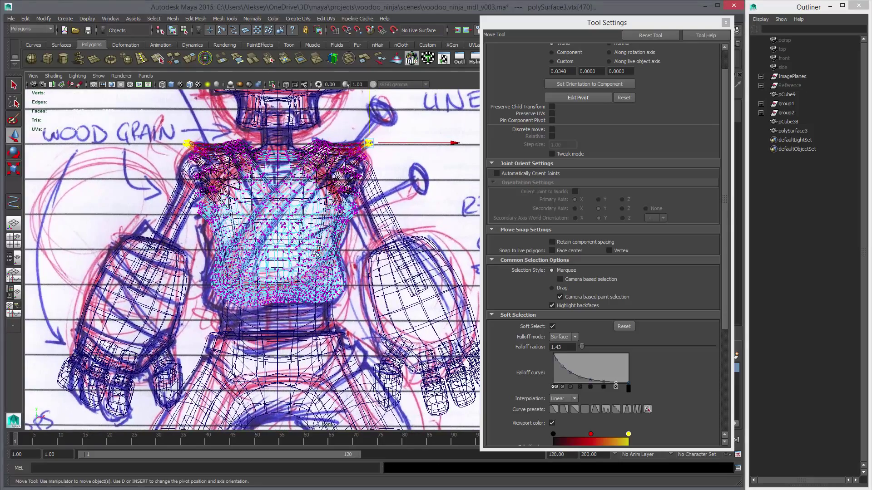
Return to the perspective view and switch the shirt from vertex editing back to object mode.
{"action": "key", "text": "space"}
{"action": "key", "text": "space"}
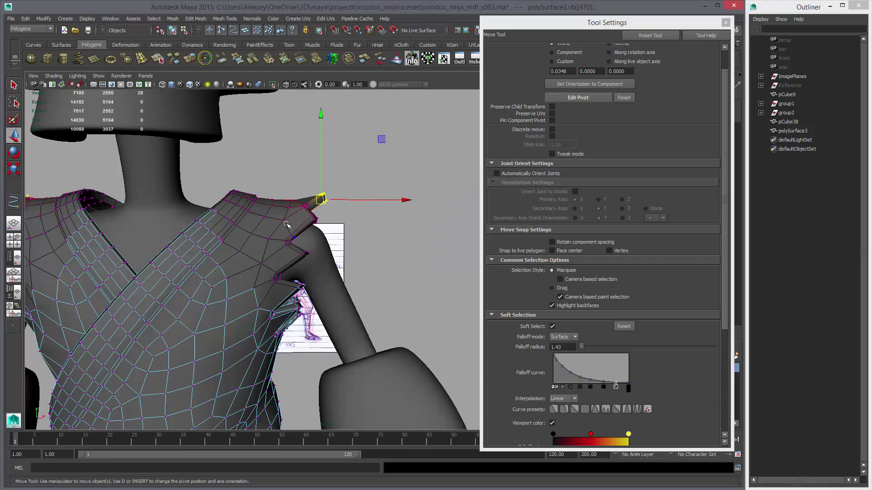
{"action": "right_click_drag", "start_coordinate": [279, 206], "coordinate": [321, 195]}
{"action": "left_click", "coordinate": [287, 204]}
{"action": "right_click_drag", "start_coordinate": [413, 262], "coordinate": [385, 230], "text": "alt"}
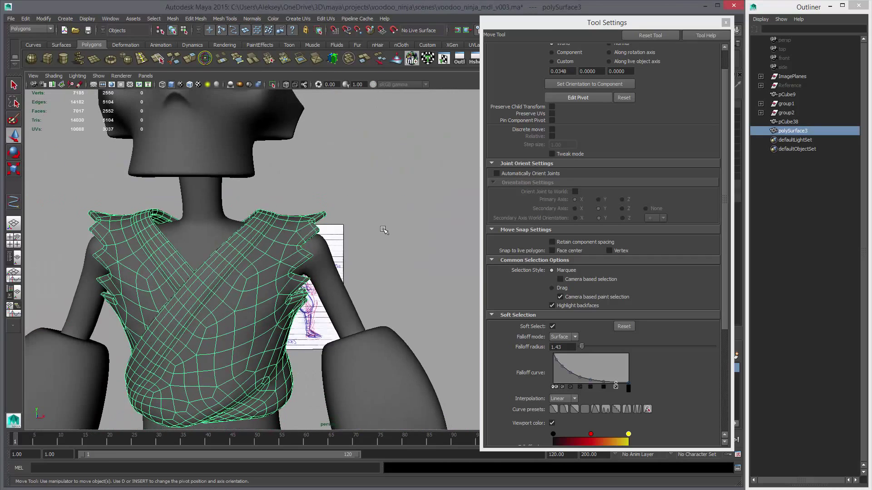
{"action": "left_click", "coordinate": [386, 230]}
Select the shirt and frame it against the reference sketch in the side view, with smooth preview off.
{"action": "left_click_drag", "start_coordinate": [295, 236], "coordinate": [349, 254], "text": "alt"}
{"action": "right_click_drag", "start_coordinate": [350, 255], "coordinate": [367, 268], "text": "alt"}
{"action": "left_click_drag", "start_coordinate": [367, 268], "coordinate": [305, 246], "text": "alt"}
{"action": "left_click", "coordinate": [294, 249]}
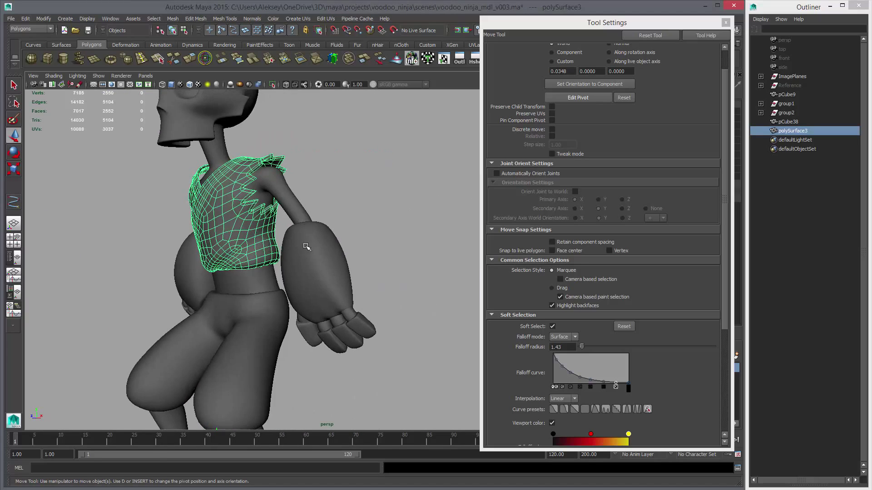
{"action": "key", "text": "space"}
{"action": "key", "text": "space"}
{"action": "right_click_drag", "start_coordinate": [380, 358], "coordinate": [435, 223], "text": "alt"}
{"action": "middle_click_drag", "start_coordinate": [435, 223], "coordinate": [357, 275], "text": "alt"}
{"action": "scroll", "coordinate": [355, 281], "scroll_direction": "up", "scroll_amount": 2}
{"action": "key", "text": "1"}
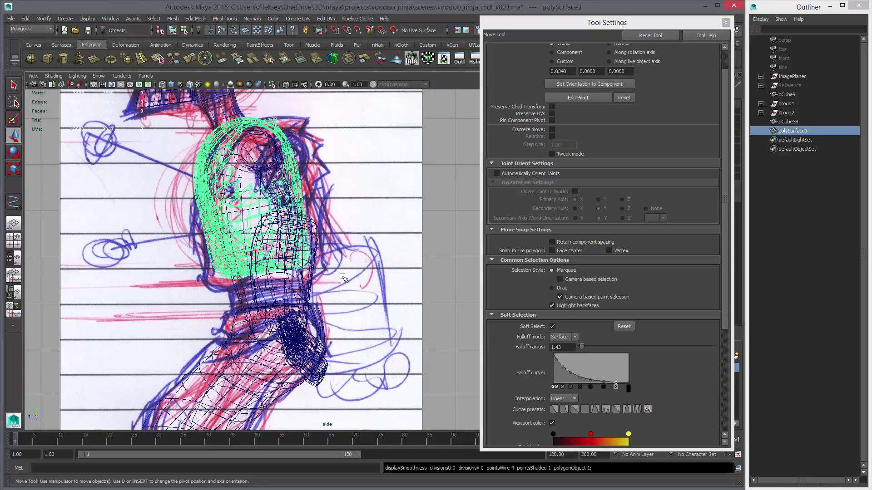
Create a lattice deformer around the selected shirt.
{"action": "scroll", "coordinate": [358, 227], "scroll_direction": "down", "scroll_amount": 2}
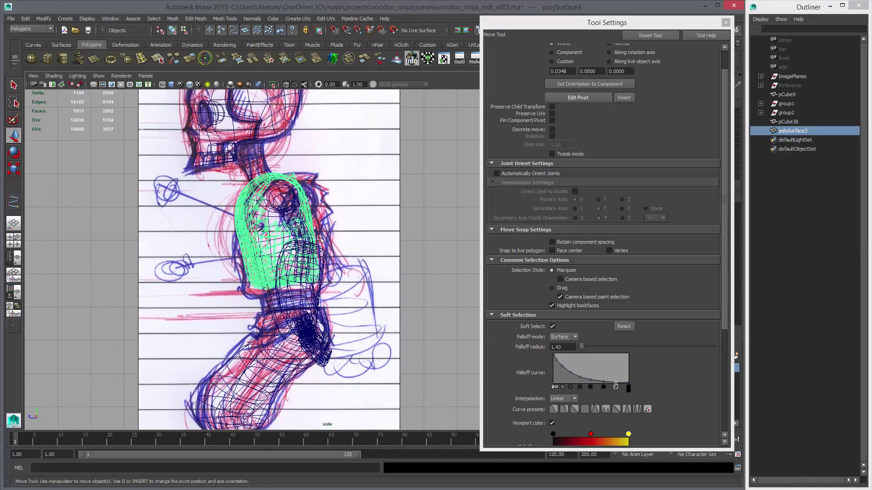
{"action": "middle_click_drag", "start_coordinate": [341, 237], "coordinate": [342, 212], "text": "alt"}
{"action": "key", "text": "space"}
{"action": "left_click", "coordinate": [312, 230]}
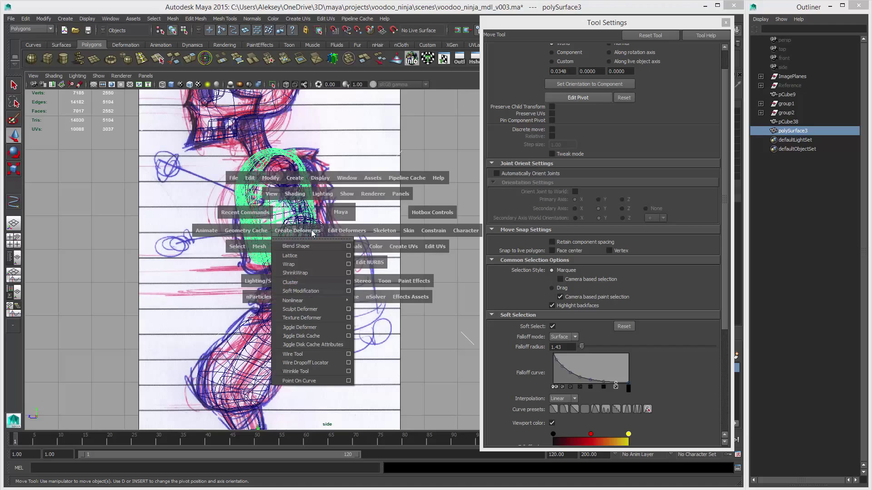
{"action": "left_click_drag", "start_coordinate": [307, 261], "coordinate": [308, 261]}
{"action": "scroll", "coordinate": [285, 202], "scroll_direction": "up", "scroll_amount": 3}
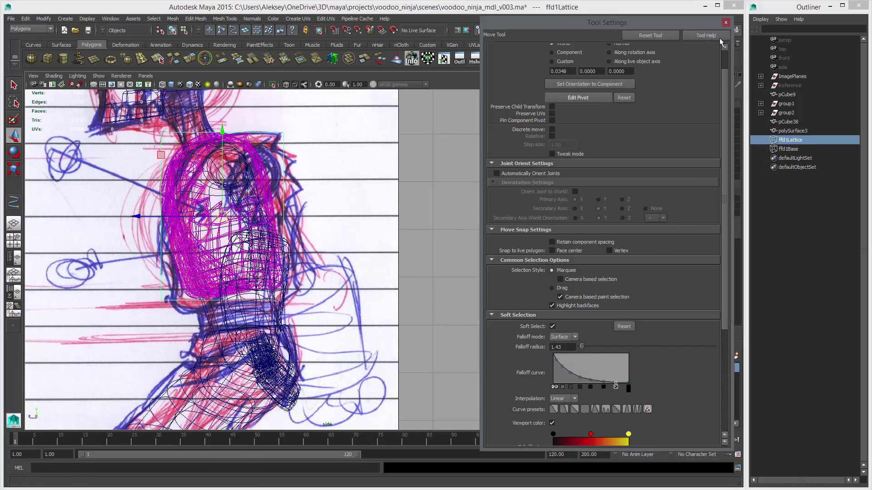
Close the tool settings window and hide the reference image layer to leave a clear side view of the lattice.
{"action": "left_click", "coordinate": [725, 23]}
{"action": "left_click", "coordinate": [648, 368]}
{"action": "middle_click_drag", "start_coordinate": [377, 201], "coordinate": [396, 206], "text": "alt"}
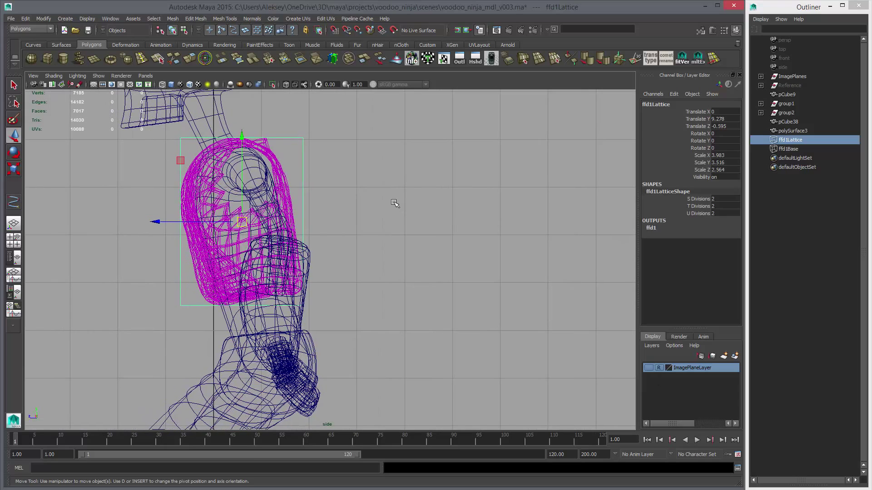
{"action": "left_click", "coordinate": [395, 204]}
{"action": "left_click_drag", "start_coordinate": [297, 130], "coordinate": [328, 165]}
Select the lattice together with its base and rotate both about 12.4 degrees in X to follow the torso's tilt.
{"action": "left_click", "coordinate": [790, 150], "text": "ctrl"}
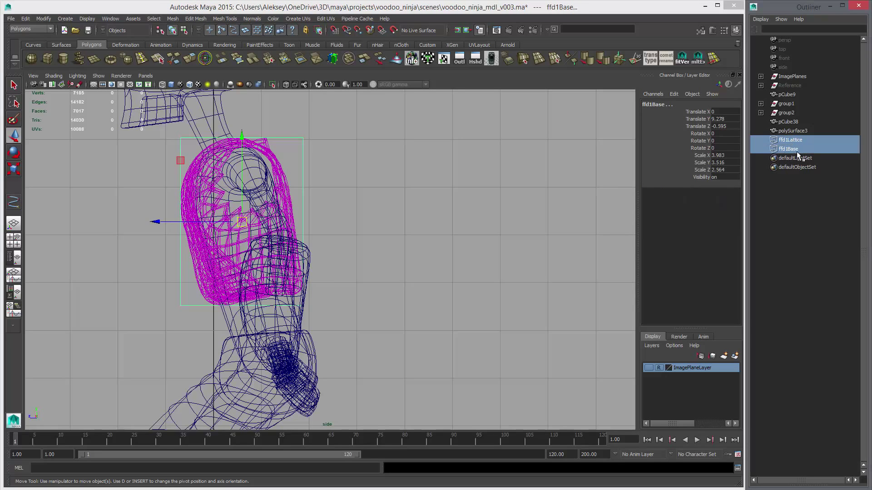
{"action": "middle_click_drag", "start_coordinate": [359, 221], "coordinate": [389, 227], "text": "alt"}
{"action": "key", "text": "e"}
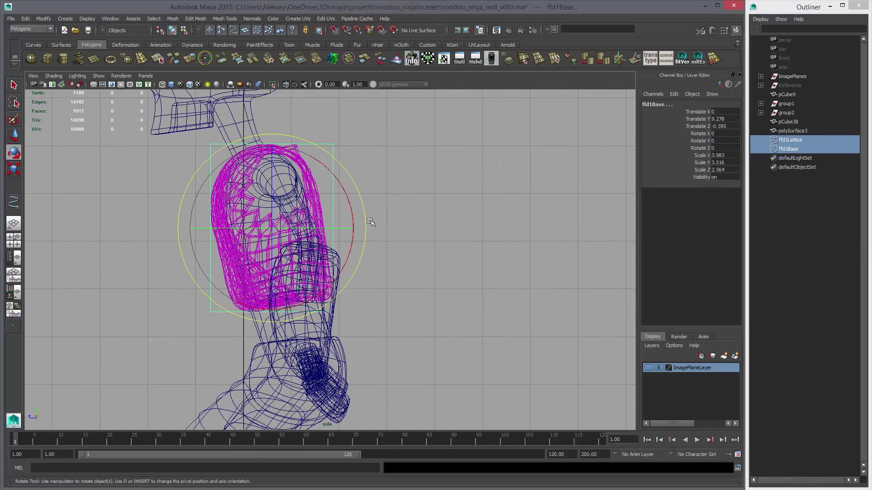
{"action": "left_click_drag", "start_coordinate": [360, 207], "coordinate": [357, 187]}
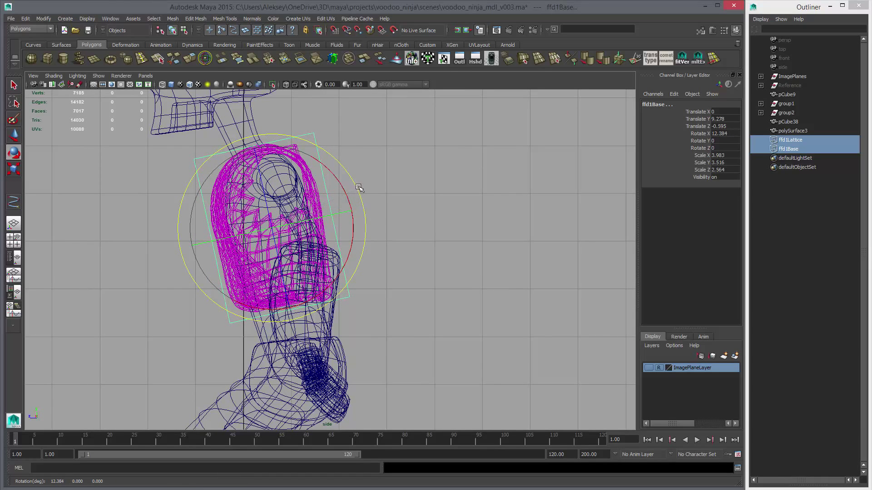
Shift the lattice and base slightly to centre them on the shirt and scale them to 4.152 in X and 3.736 in Y.
{"action": "key", "text": "w"}
{"action": "key", "text": "r"}
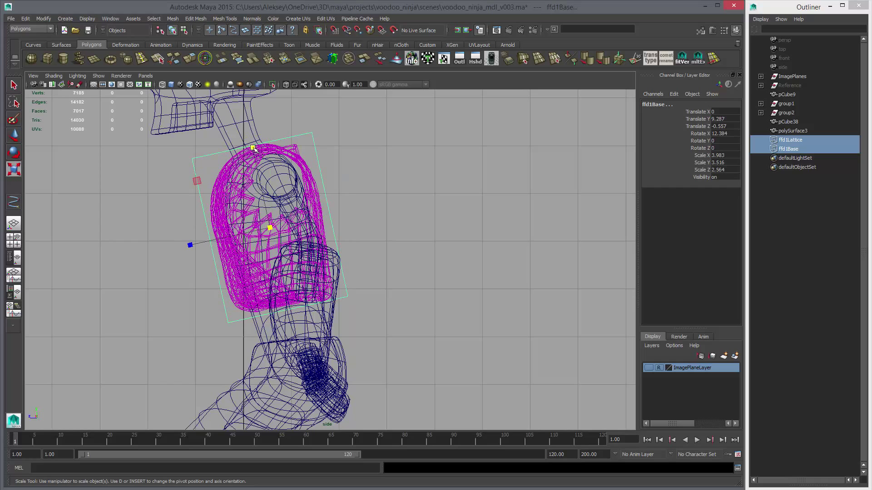
{"action": "mouse_move", "coordinate": [254, 149]}
{"action": "left_mouse_down"}
{"action": "mouse_move", "coordinate": [250, 125]}
{"action": "mouse_move", "coordinate": [253, 144]}
{"action": "left_mouse_up"}
{"action": "key", "text": "space"}
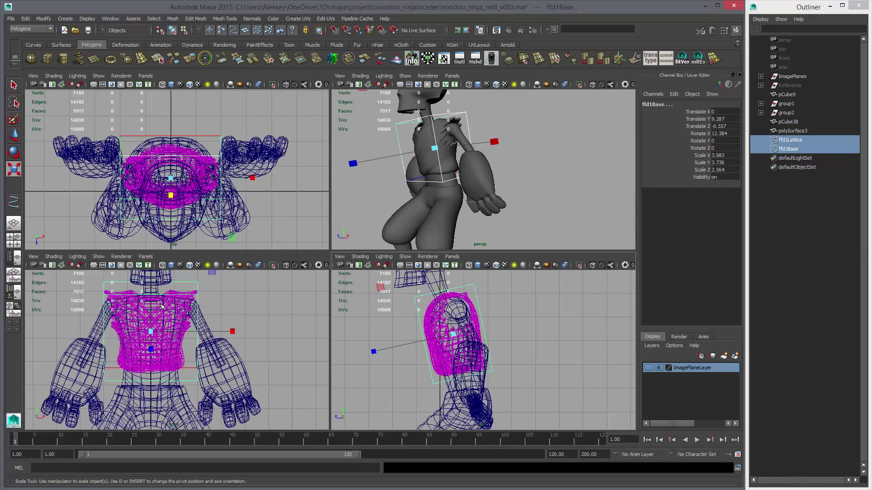
{"action": "key", "text": "space"}
{"action": "left_click_drag", "start_coordinate": [359, 223], "coordinate": [540, 212]}
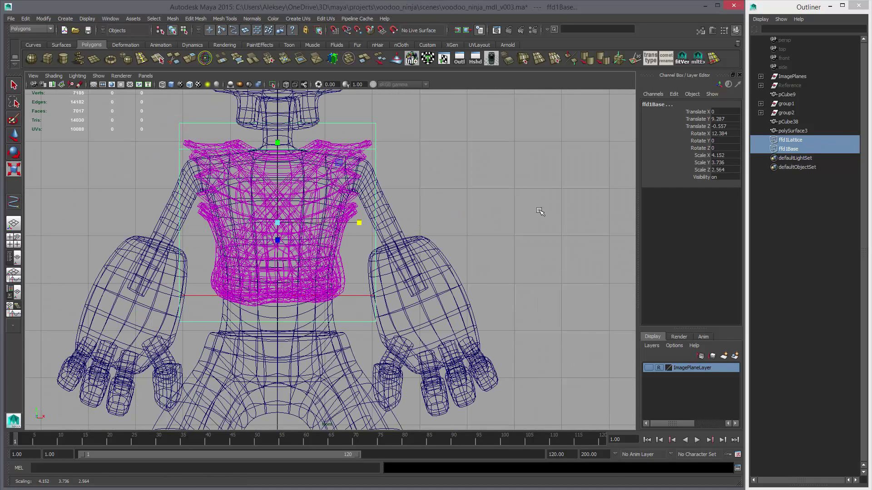
Select only the lattice, without its base, and bring it up in the perspective view.
{"action": "left_click", "coordinate": [789, 140]}
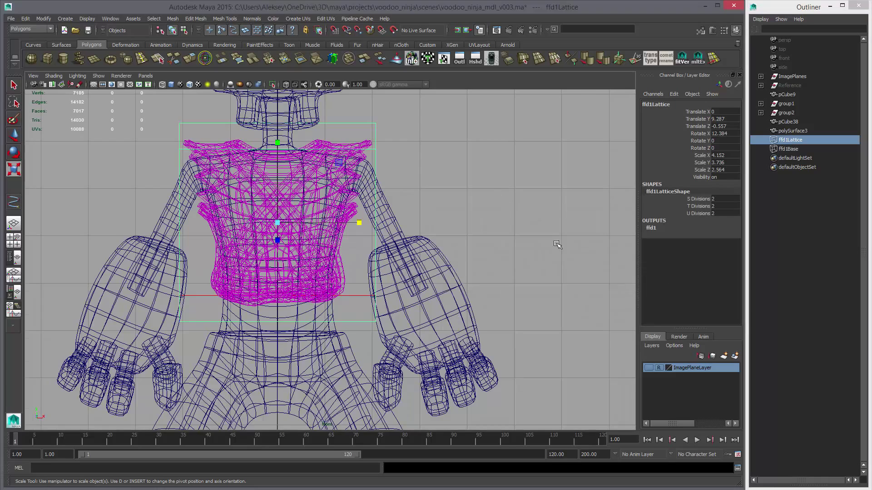
{"action": "key", "text": "space"}
{"action": "key", "text": "space"}
{"action": "left_click_drag", "start_coordinate": [374, 222], "coordinate": [276, 180], "text": "alt"}
{"action": "left_click_drag", "start_coordinate": [355, 192], "coordinate": [374, 195], "text": "alt"}
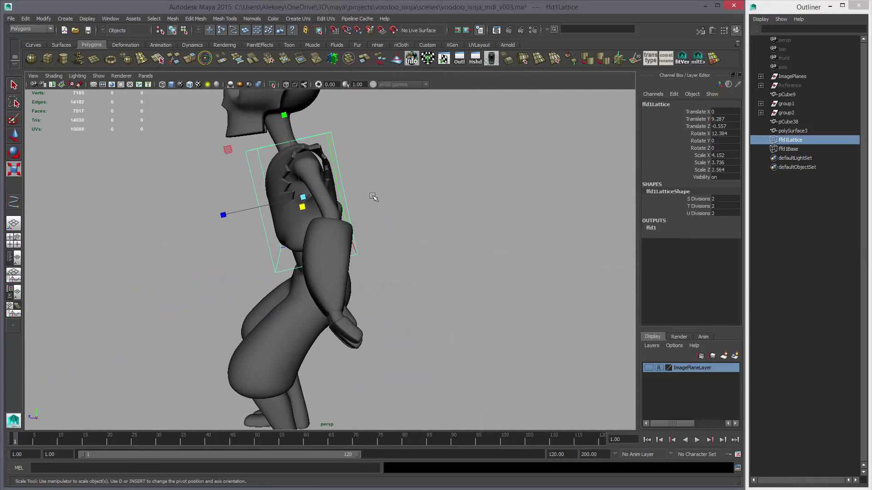
Try scaling and moving the lattice on its own to test its effect on the shirt, undoing each change.
{"action": "mouse_move", "coordinate": [374, 194]}
{"action": "middle_mouse_down"}
{"action": "mouse_move", "coordinate": [398, 187]}
{"action": "mouse_move", "coordinate": [367, 201]}
{"action": "middle_mouse_up"}
{"action": "key", "text": "ctrl+z"}
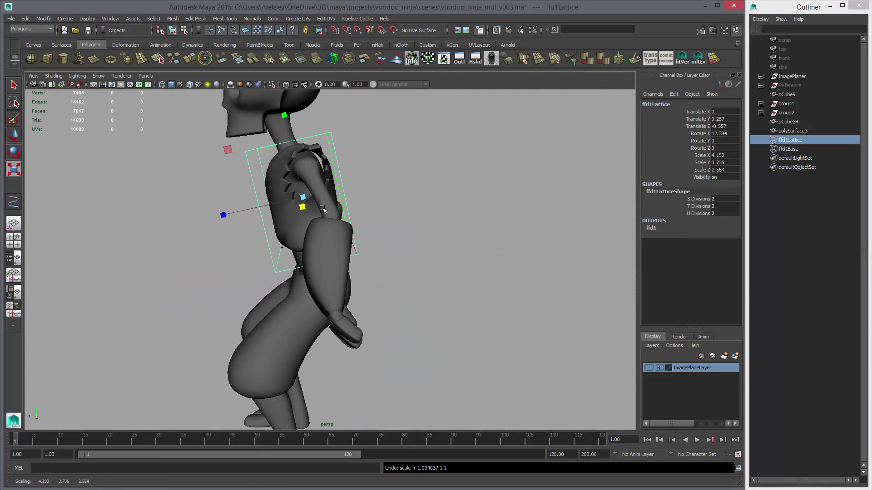
{"action": "key", "text": "w"}
{"action": "middle_click_drag", "start_coordinate": [291, 197], "coordinate": [313, 205]}
{"action": "key", "text": "ctrl+z"}
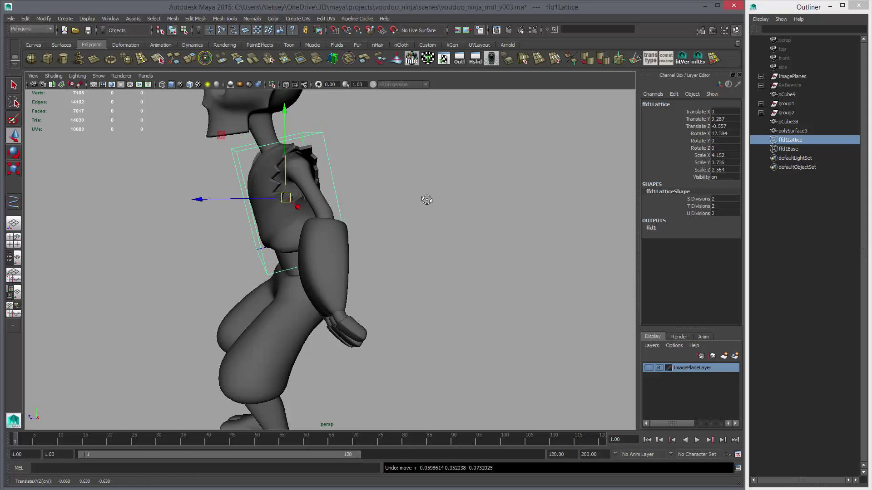
Set the lattice's T Divisions to 4.
{"action": "right_click_drag", "start_coordinate": [427, 198], "coordinate": [473, 206], "text": "alt"}
{"action": "left_click", "coordinate": [708, 206]}
{"action": "left_click", "coordinate": [701, 206]}
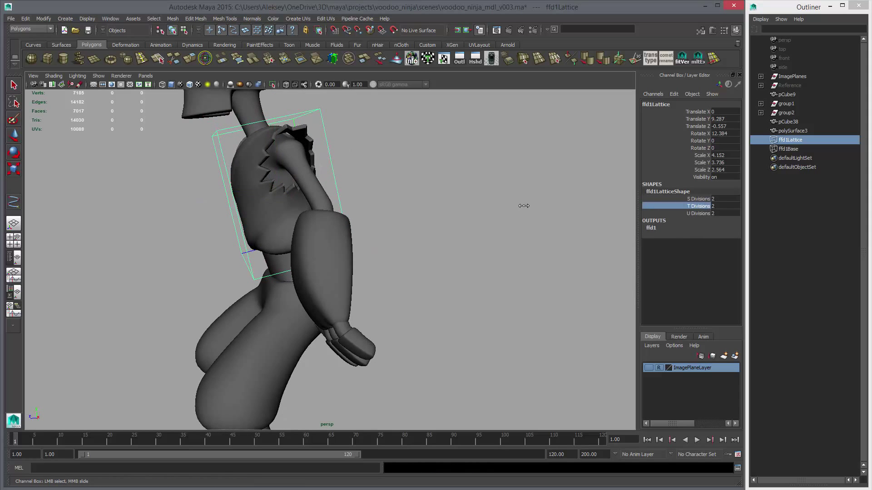
{"action": "middle_click_drag", "start_coordinate": [522, 208], "coordinate": [529, 207]}
{"action": "left_click_drag", "start_coordinate": [414, 220], "coordinate": [483, 208], "text": "alt"}
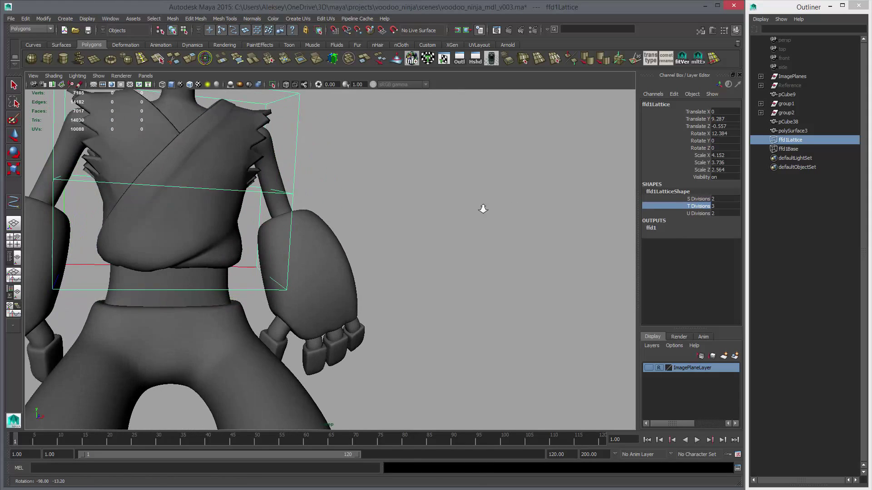
{"action": "right_click_drag", "start_coordinate": [483, 208], "coordinate": [447, 205], "text": "alt"}
{"action": "middle_click_drag", "start_coordinate": [545, 212], "coordinate": [550, 212]}
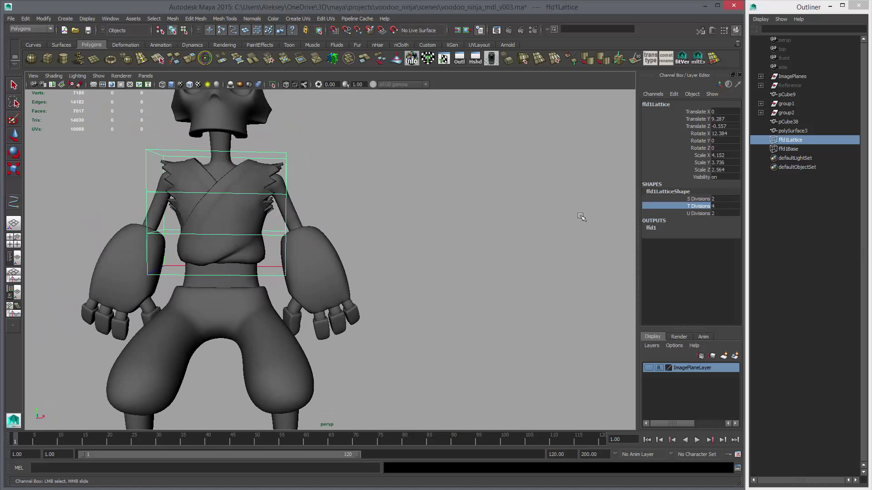
{"action": "left_click_drag", "start_coordinate": [581, 217], "coordinate": [570, 220], "text": "alt"}
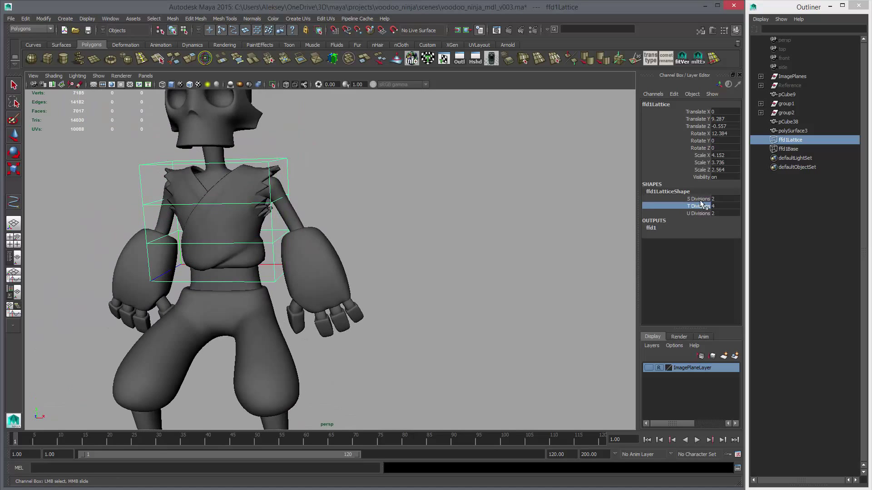
Set the lattice's S Divisions to 3.
{"action": "left_click", "coordinate": [700, 199]}
{"action": "middle_click_drag", "start_coordinate": [531, 213], "coordinate": [537, 213]}
{"action": "left_click_drag", "start_coordinate": [461, 229], "coordinate": [474, 225], "text": "alt"}
{"action": "middle_click_drag", "start_coordinate": [473, 224], "coordinate": [471, 224]}
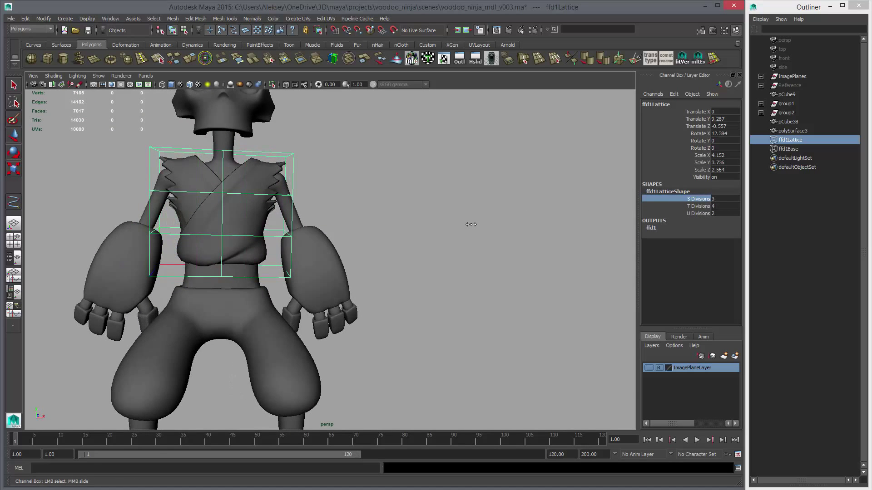
Show the reference image layer again and frame the lattice against the sketch in the side view.
{"action": "key", "text": "space"}
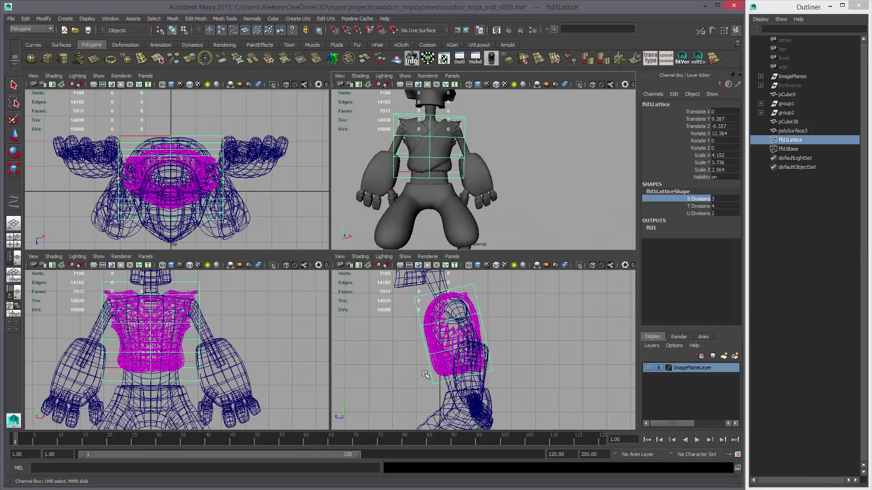
{"action": "key", "text": "space"}
{"action": "left_click", "coordinate": [648, 368]}
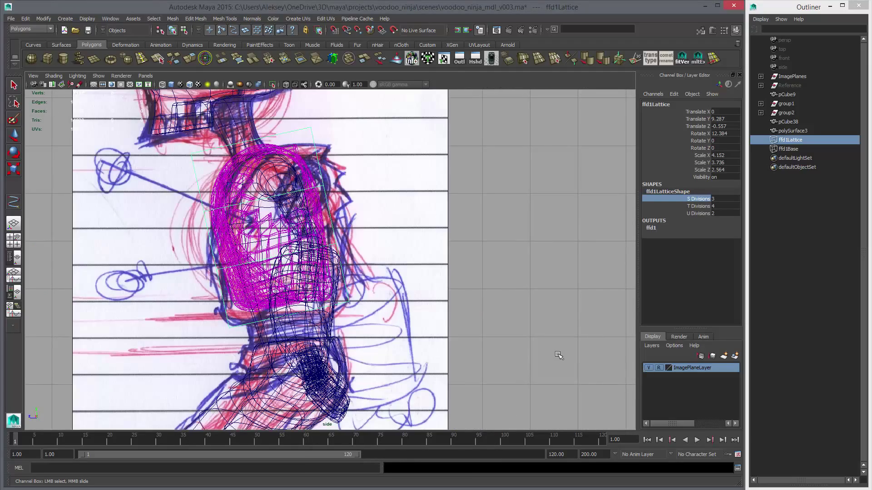
{"action": "middle_click_drag", "start_coordinate": [440, 345], "coordinate": [470, 322], "text": "alt"}
{"action": "right_click_drag", "start_coordinate": [470, 322], "coordinate": [500, 321], "text": "alt"}
{"action": "right_click_drag", "start_coordinate": [554, 301], "coordinate": [555, 278]}
Move the lattice's lower front and lower back points in the side view to fit the shirt's hem to the sketch.
{"action": "left_click_drag", "start_coordinate": [231, 292], "coordinate": [261, 333]}
{"action": "key", "text": "w"}
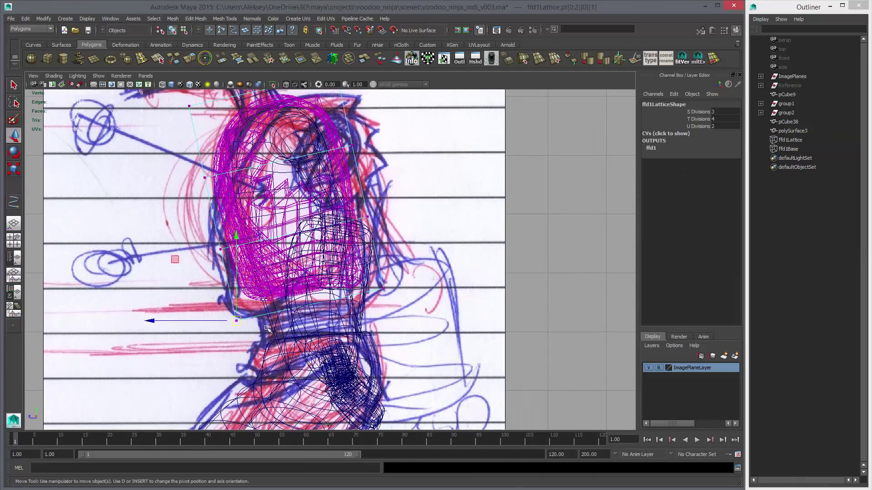
{"action": "middle_click_drag", "start_coordinate": [266, 329], "coordinate": [247, 350]}
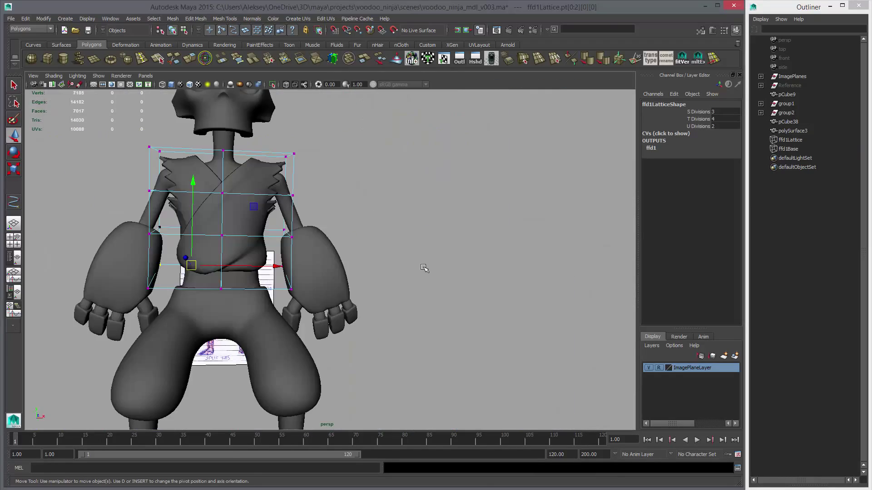
{"action": "left_click_drag", "start_coordinate": [424, 268], "coordinate": [439, 323], "text": "alt"}
{"action": "middle_click_drag", "start_coordinate": [439, 323], "coordinate": [432, 322]}
Select the lattice's lower corner points on the character's right side in the front view and check them in perspective.
{"action": "key", "text": "space"}
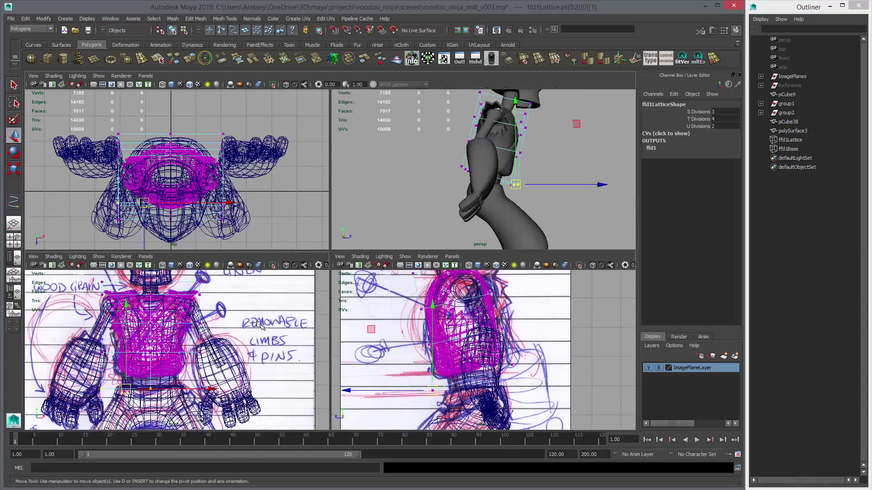
{"action": "key", "text": "space"}
{"action": "left_click_drag", "start_coordinate": [121, 275], "coordinate": [183, 348]}
{"action": "key", "text": "space"}
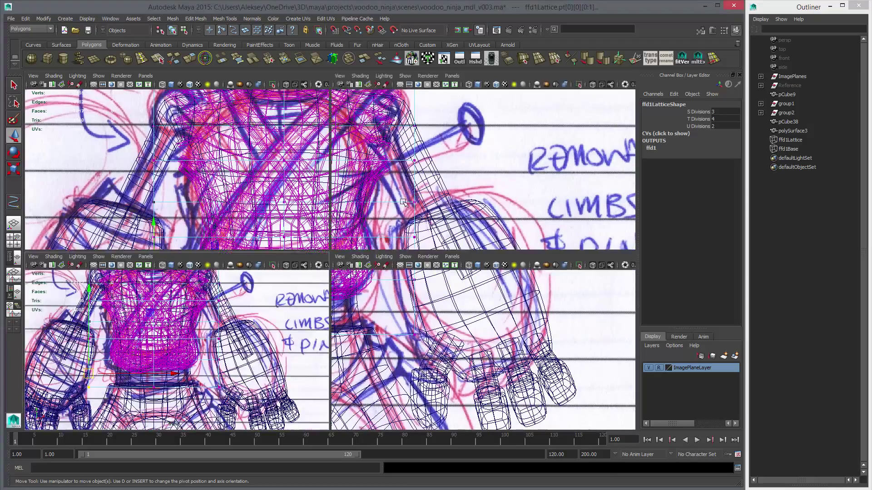
{"action": "key", "text": "space"}
{"action": "left_click_drag", "start_coordinate": [363, 275], "coordinate": [249, 250], "text": "alt"}
{"action": "left_click_drag", "start_coordinate": [181, 255], "coordinate": [130, 252], "text": "alt"}
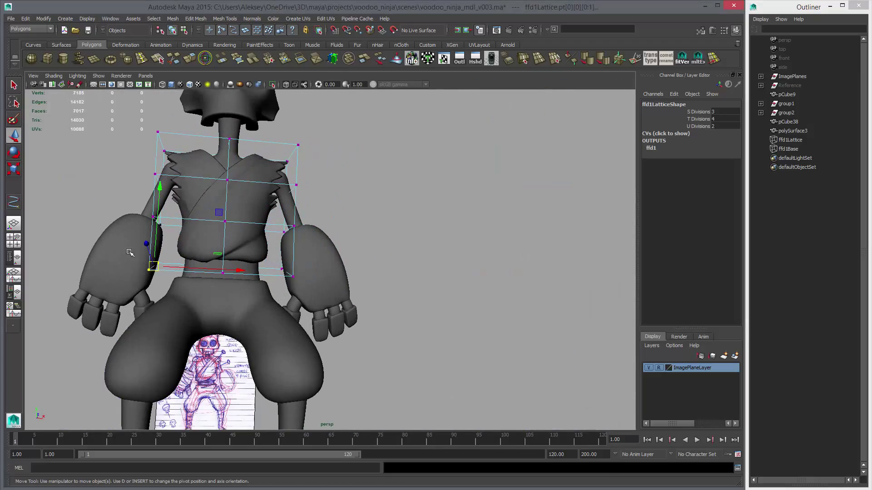
Pull the lattice's lower corner and next-row points on the character's right side outward in the front view to match the sketch.
{"action": "key", "text": "space"}
{"action": "key", "text": "space"}
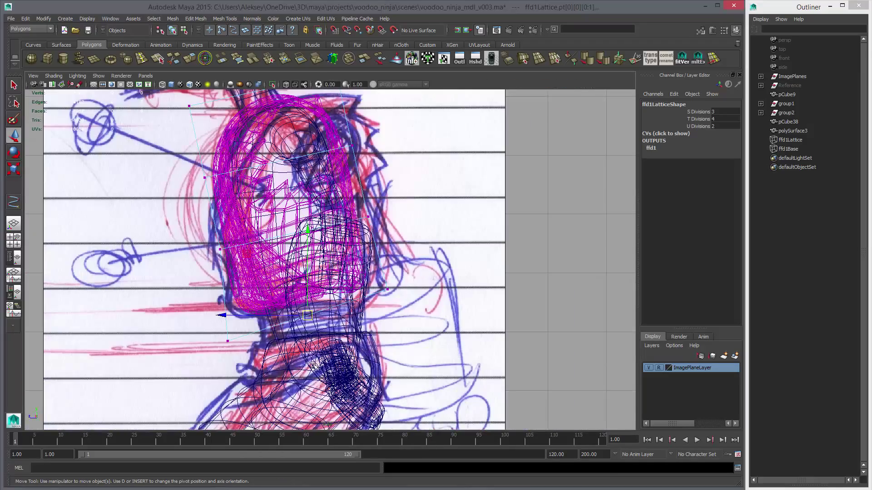
{"action": "key", "text": "space"}
{"action": "key", "text": "space"}
{"action": "mouse_move", "coordinate": [314, 333]}
{"action": "middle_mouse_down", "text": "alt"}
{"action": "mouse_move", "coordinate": [333, 324]}
{"action": "mouse_move", "coordinate": [320, 330]}
{"action": "middle_mouse_up", "text": "alt"}
{"action": "key", "text": "ctrl+z"}
{"action": "left_click_drag", "start_coordinate": [376, 256], "coordinate": [376, 232]}
{"action": "middle_click_drag", "start_coordinate": [295, 327], "coordinate": [271, 336]}
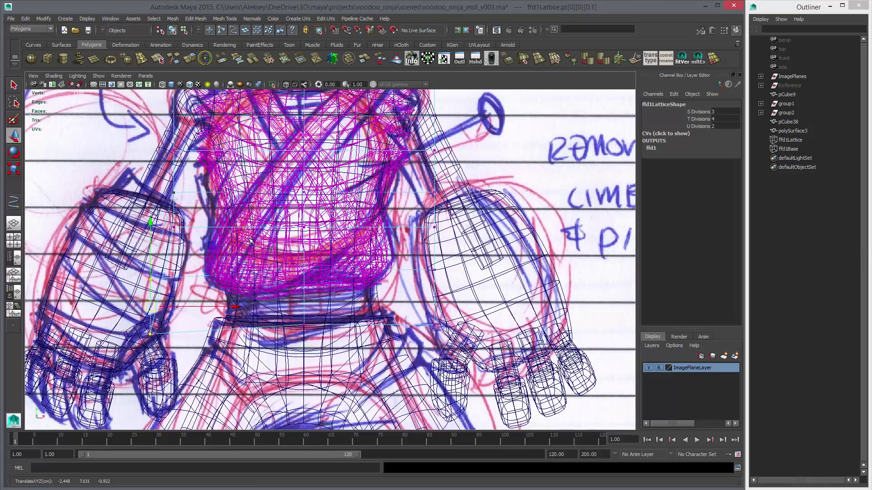
{"action": "middle_click_drag", "start_coordinate": [219, 239], "coordinate": [208, 238]}
{"action": "middle_click_drag", "start_coordinate": [389, 237], "coordinate": [356, 259], "text": "alt"}
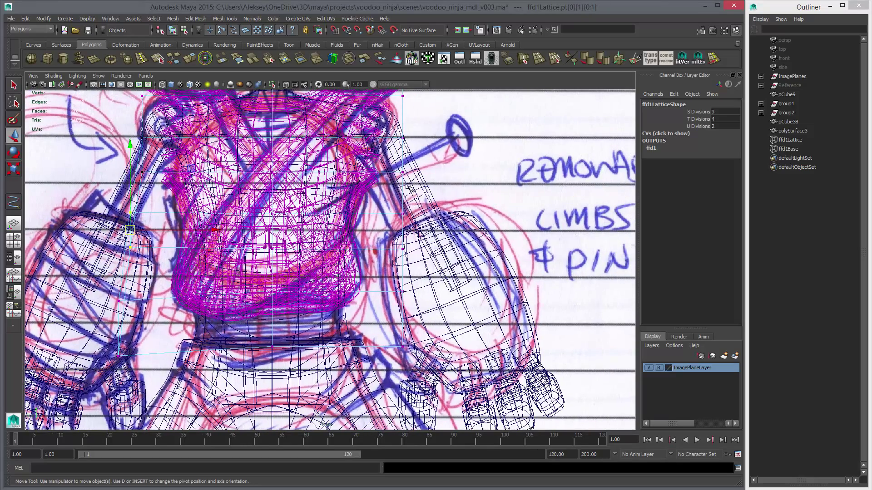
Pull the lattice's lower corner points on the character's left side outward and down to match the sketch.
{"action": "left_click", "coordinate": [403, 172]}
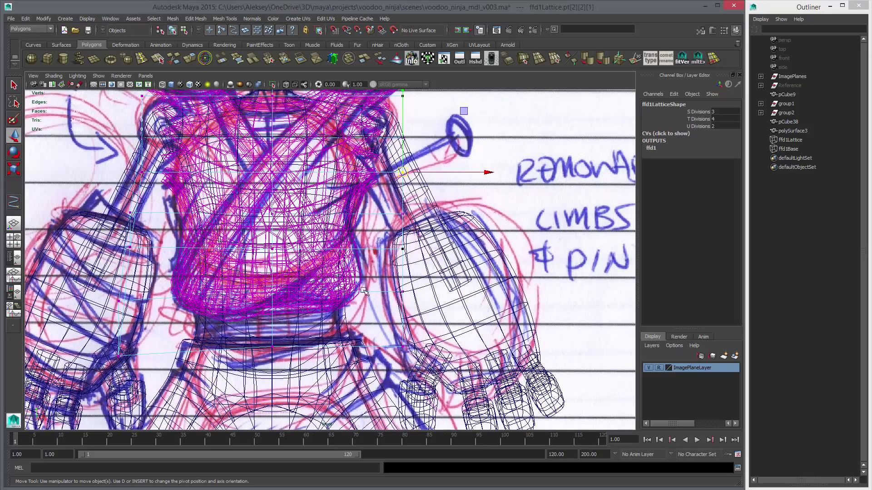
{"action": "middle_click_drag", "start_coordinate": [385, 291], "coordinate": [385, 289], "text": "alt"}
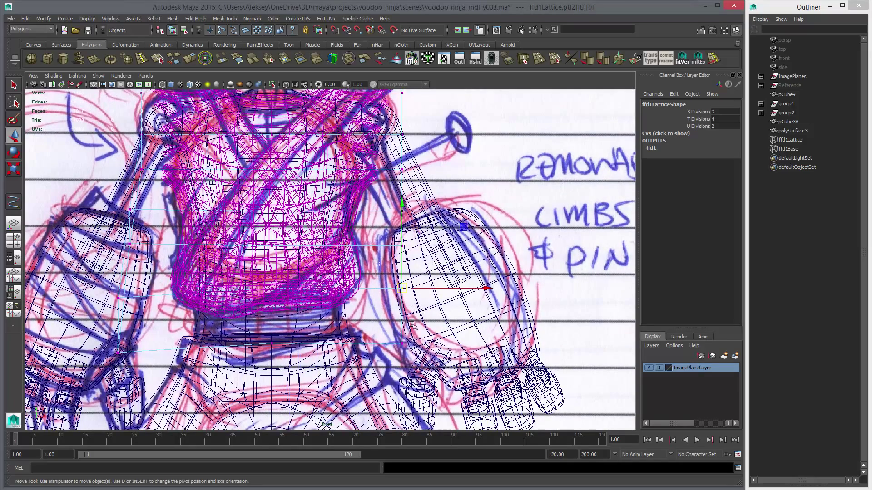
{"action": "left_click_drag", "start_coordinate": [413, 325], "coordinate": [430, 350]}
{"action": "middle_click_drag", "start_coordinate": [430, 349], "coordinate": [435, 346]}
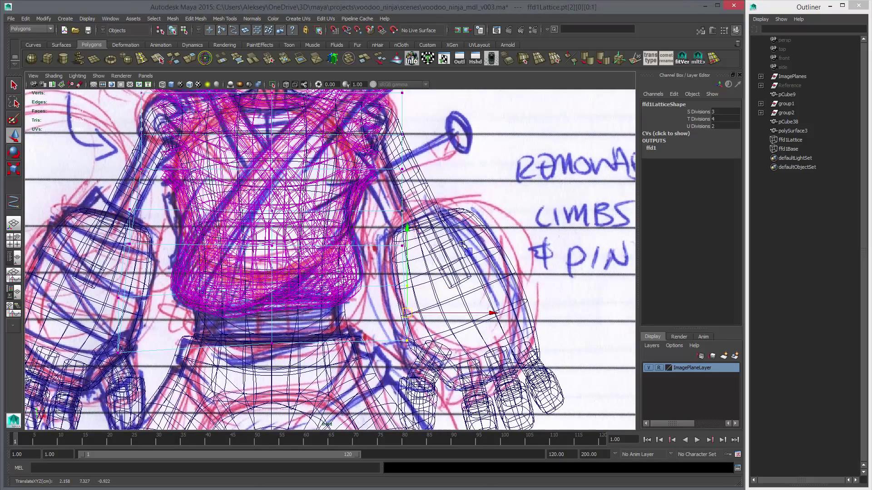
Select the shirt in the perspective view, check its shape from behind and return to the four-view layout.
{"action": "key", "text": "space"}
{"action": "key", "text": "space"}
{"action": "mouse_move", "coordinate": [390, 296]}
{"action": "left_mouse_down", "text": "alt"}
{"action": "mouse_move", "coordinate": [395, 307]}
{"action": "mouse_move", "coordinate": [497, 311]}
{"action": "mouse_move", "coordinate": [467, 325]}
{"action": "mouse_move", "coordinate": [427, 285]}
{"action": "left_mouse_up", "text": "alt"}
{"action": "key", "text": "q"}
{"action": "left_click", "coordinate": [427, 285]}
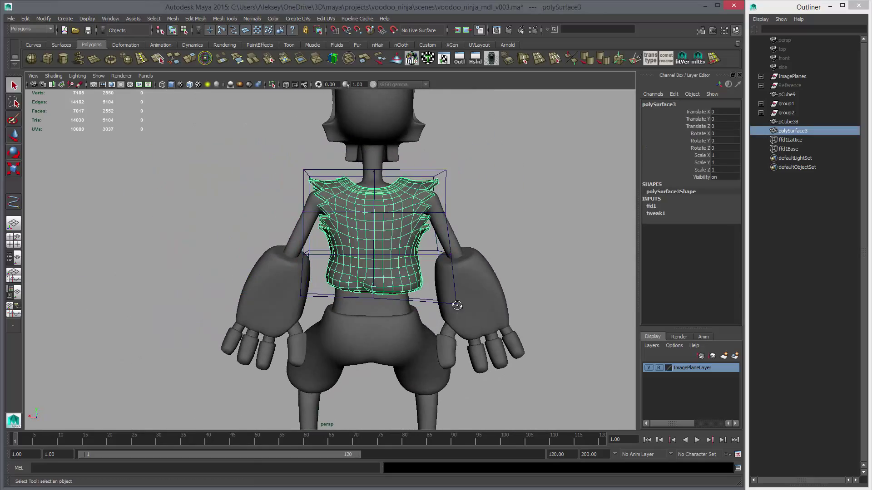
{"action": "scroll", "coordinate": [454, 310], "scroll_direction": "down", "scroll_amount": 3}
{"action": "key", "text": "space"}
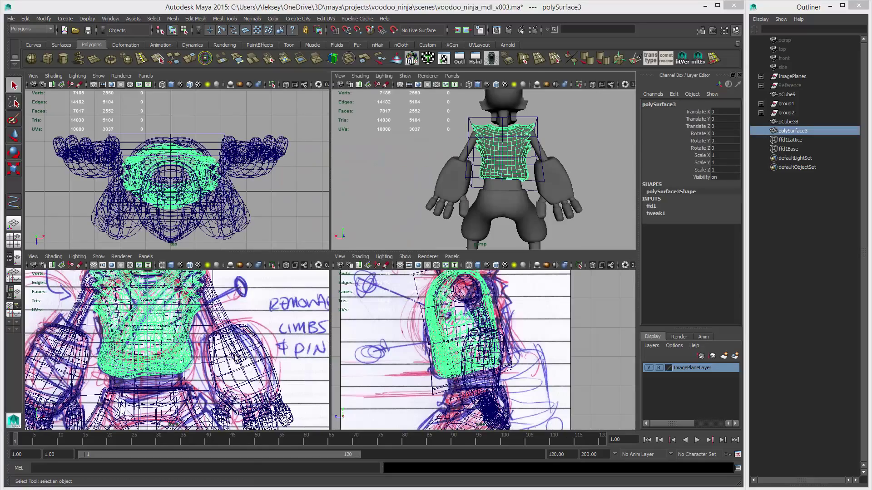
Select the shirt's lattice in the front view and move its lower corner points on the character's right side slightly inward.
{"action": "key", "text": "space"}
{"action": "middle_click_drag", "start_coordinate": [314, 312], "coordinate": [340, 293], "text": "alt"}
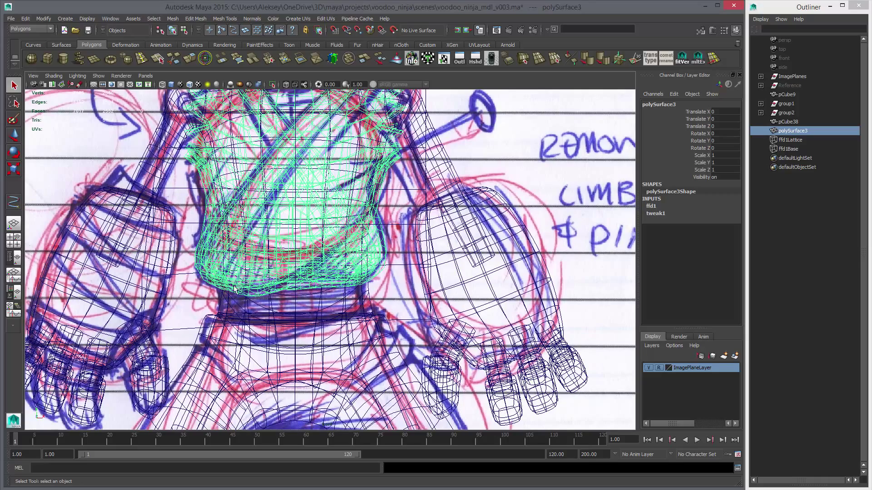
{"action": "left_click", "coordinate": [181, 272]}
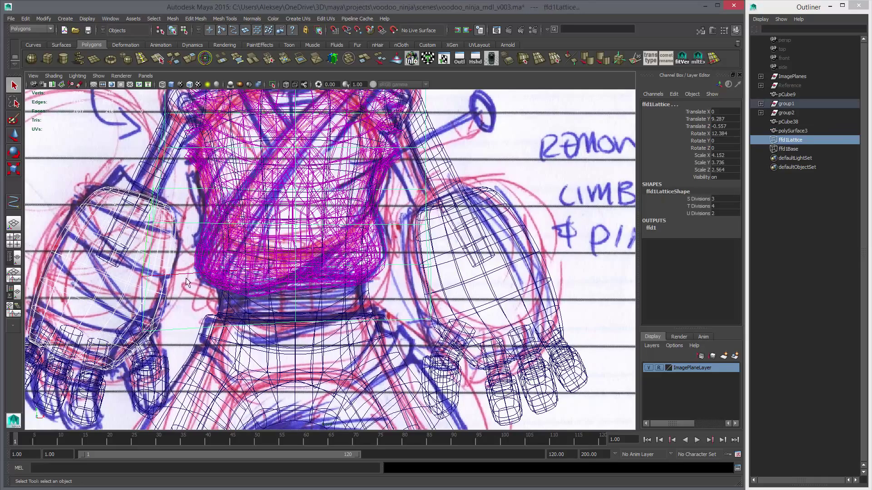
{"action": "left_click", "coordinate": [186, 276]}
{"action": "right_click_drag", "start_coordinate": [186, 276], "coordinate": [185, 255]}
{"action": "left_click_drag", "start_coordinate": [174, 259], "coordinate": [126, 348]}
{"action": "key", "text": "w"}
{"action": "middle_click_drag", "start_coordinate": [201, 328], "coordinate": [211, 331]}
Undo the stray edits, then fine-tune the lattice's lower corner and next-row points on the character's right side to match the sketch.
{"action": "left_click_drag", "start_coordinate": [146, 199], "coordinate": [184, 249]}
{"action": "key", "text": "ctrl+z"}
{"action": "key", "text": "ctrl+z"}
{"action": "key", "text": "ctrl+z"}
{"action": "left_click_drag", "start_coordinate": [118, 176], "coordinate": [185, 251]}
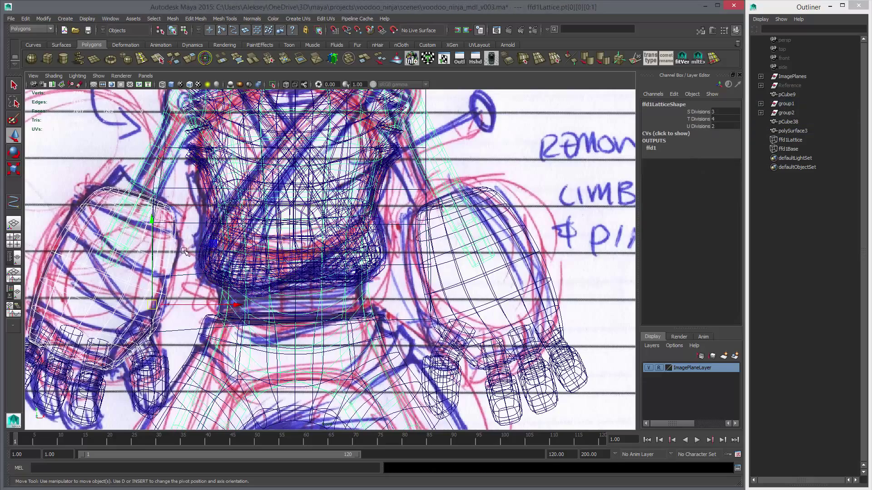
{"action": "middle_click_drag", "start_coordinate": [190, 256], "coordinate": [182, 257]}
{"action": "left_click_drag", "start_coordinate": [115, 272], "coordinate": [189, 342]}
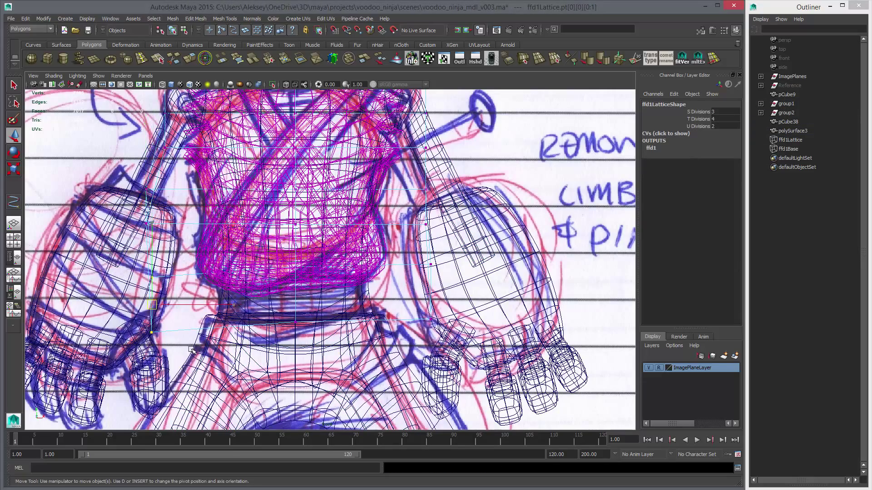
{"action": "middle_click_drag", "start_coordinate": [191, 337], "coordinate": [194, 341]}
{"action": "left_click_drag", "start_coordinate": [119, 173], "coordinate": [178, 246]}
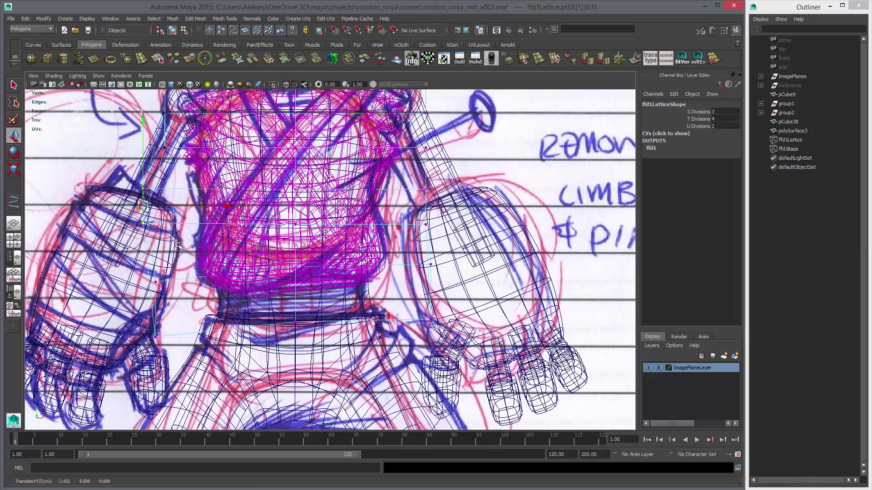
Select the shirt in the perspective view and delete its construction history to bake in the lattice deformation.
{"action": "left_click", "coordinate": [261, 175]}
{"action": "key", "text": "space"}
{"action": "key", "text": "space"}
{"action": "left_click_drag", "start_coordinate": [444, 271], "coordinate": [358, 312], "text": "alt"}
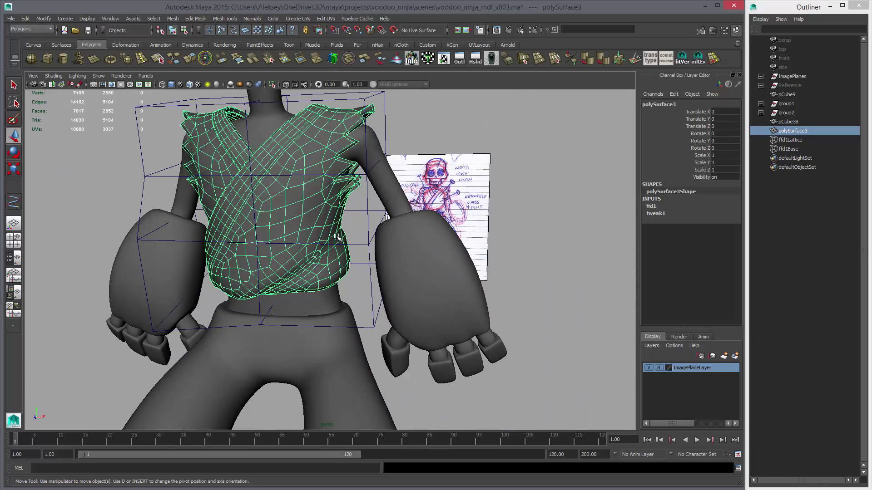
{"action": "key", "text": "alt+shift+d"}
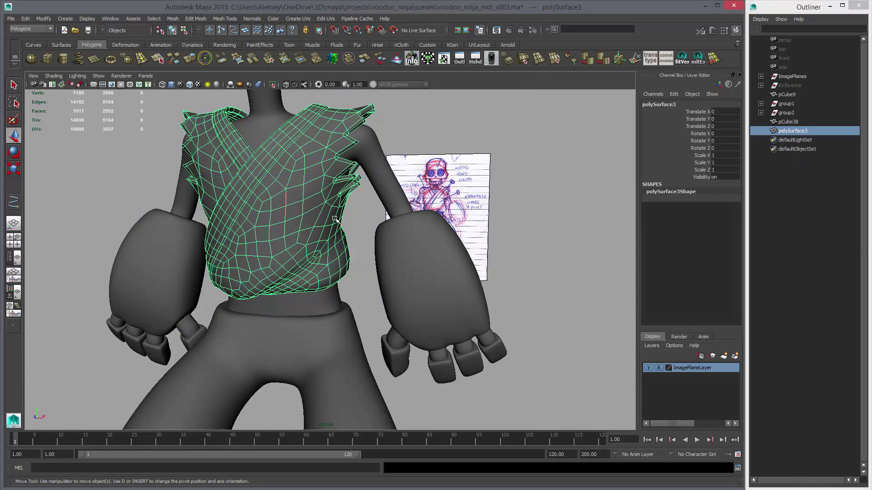
Examine the baked shirt in perspective and compare its armhole on the character's left side with the front sketch.
{"action": "left_click_drag", "start_coordinate": [348, 268], "coordinate": [432, 259], "text": "alt"}
{"action": "scroll", "coordinate": [434, 259], "scroll_direction": "down", "scroll_amount": 3}
{"action": "left_click", "coordinate": [486, 253]}
{"action": "left_click_drag", "start_coordinate": [486, 255], "coordinate": [450, 352], "text": "alt"}
{"action": "scroll", "coordinate": [450, 352], "scroll_direction": "up", "scroll_amount": 5}
{"action": "left_click", "coordinate": [333, 171]}
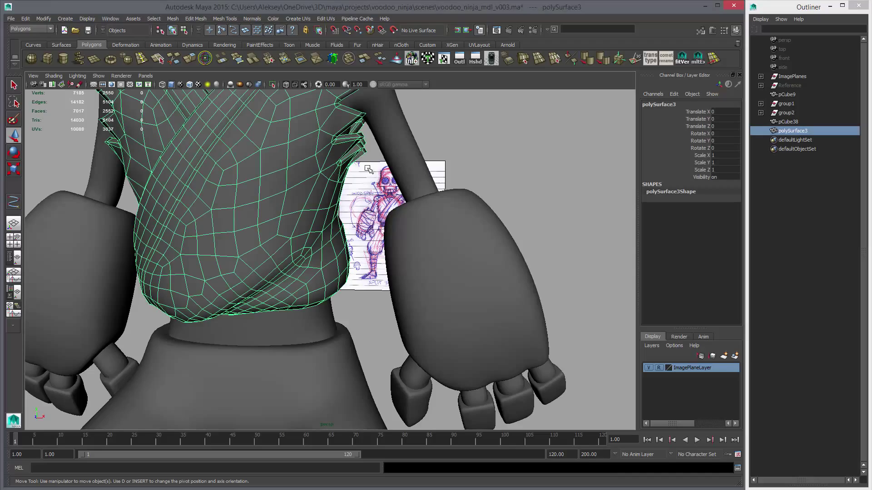
{"action": "key", "text": "space"}
{"action": "key", "text": "space"}
{"action": "middle_click_drag", "start_coordinate": [289, 251], "coordinate": [232, 329], "text": "alt"}
{"action": "scroll", "coordinate": [232, 328], "scroll_direction": "up", "scroll_amount": 3}
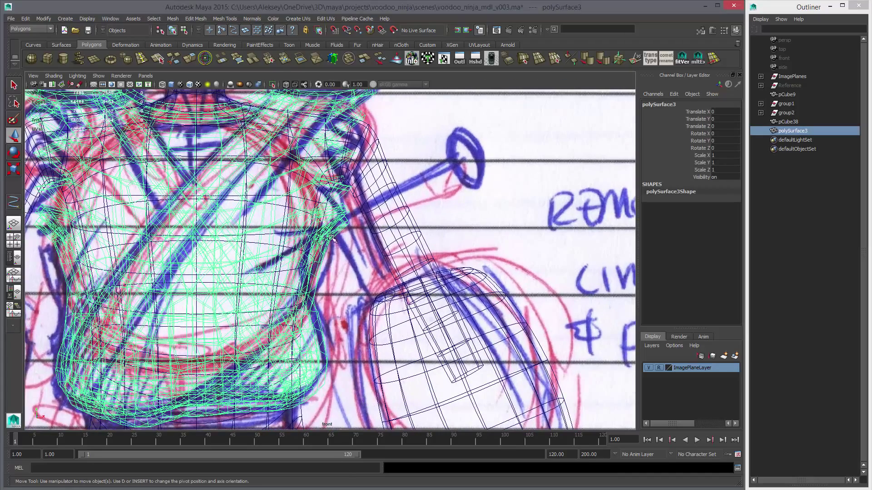
Reduce the soft selection falloff and pull the lower armhole spike vertex on the character's left side slightly down.
{"action": "right_click_drag", "start_coordinate": [316, 226], "coordinate": [284, 225]}
{"action": "left_click", "coordinate": [347, 222]}
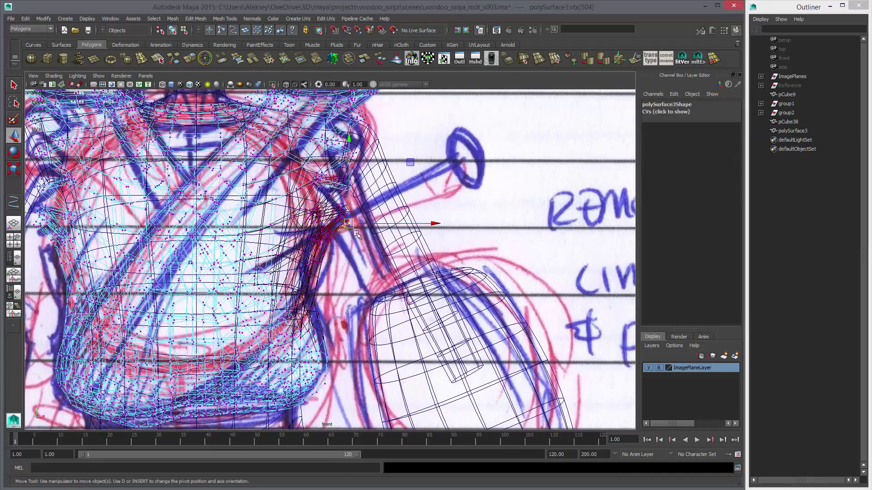
{"action": "left_click_drag", "start_coordinate": [348, 222], "coordinate": [406, 253]}
{"action": "key", "text": "ctrl+z"}
{"action": "key", "text": "b"}
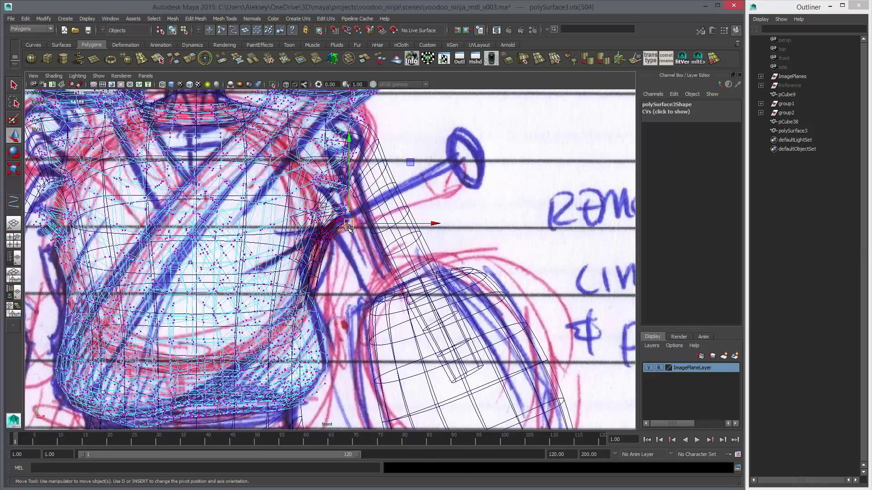
{"action": "left_click_drag", "start_coordinate": [348, 227], "coordinate": [350, 234]}
Pull two torn-edge spikes of the armhole on the character's right side slightly down in the front view.
{"action": "middle_click_drag", "start_coordinate": [171, 253], "coordinate": [306, 246], "text": "alt"}
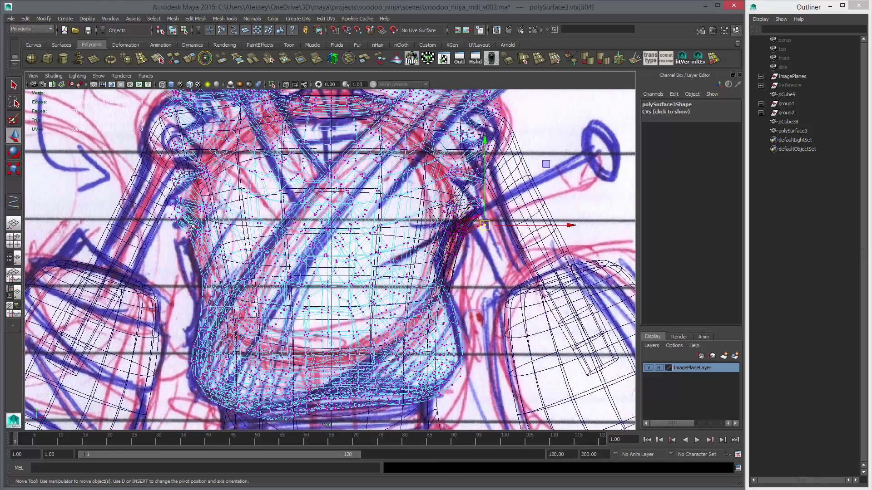
{"action": "left_click_drag", "start_coordinate": [166, 205], "coordinate": [177, 226]}
{"action": "middle_click_drag", "start_coordinate": [174, 236], "coordinate": [173, 244]}
{"action": "left_click_drag", "start_coordinate": [162, 175], "coordinate": [178, 187]}
{"action": "middle_click_drag", "start_coordinate": [177, 187], "coordinate": [177, 196]}
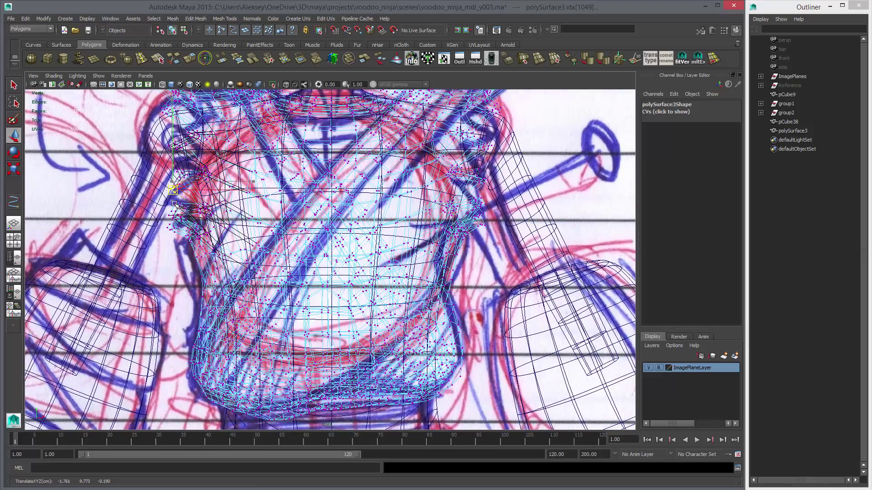
Adjust the next armhole spike vertex up on the character's left side to follow the front sketch.
{"action": "middle_click_drag", "start_coordinate": [481, 175], "coordinate": [427, 189], "text": "alt"}
{"action": "left_click", "coordinate": [428, 189]}
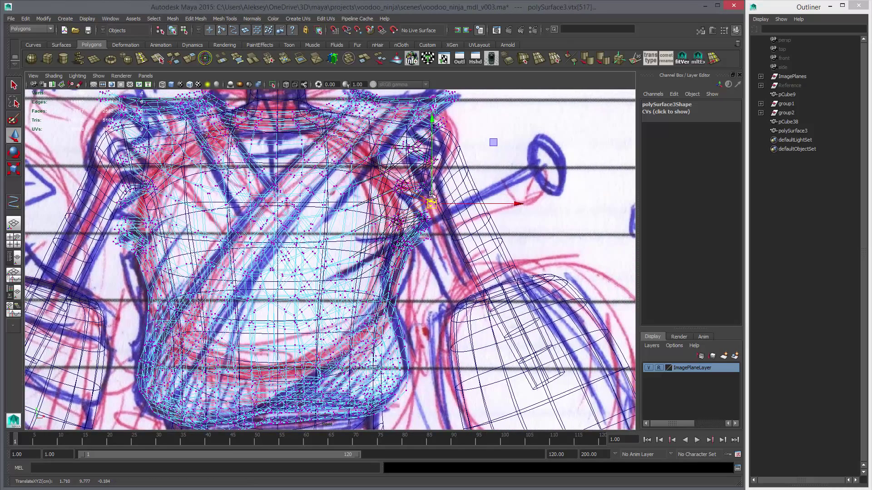
{"action": "left_click_drag", "start_coordinate": [428, 190], "coordinate": [435, 195]}
Switch the shirt to face editing in perspective and shift the lower front spike ends of the left armhole.
{"action": "key", "text": "space"}
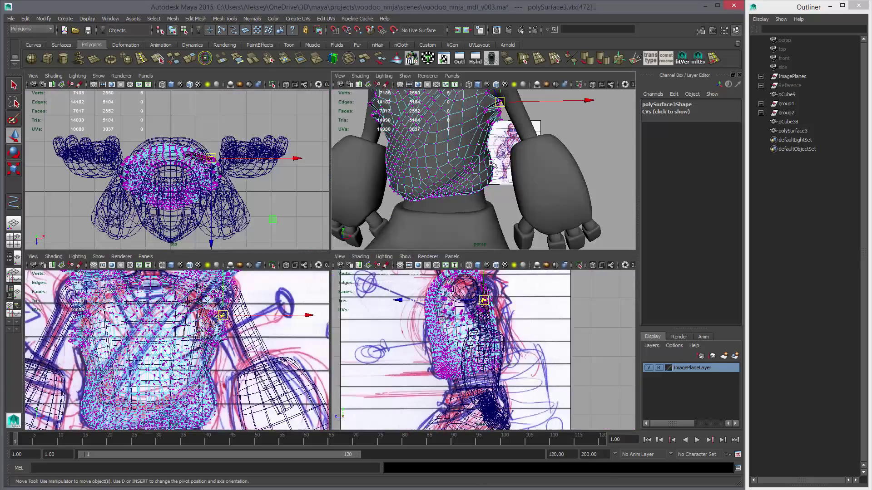
{"action": "key", "text": "space"}
{"action": "left_click_drag", "start_coordinate": [426, 235], "coordinate": [296, 223], "text": "alt"}
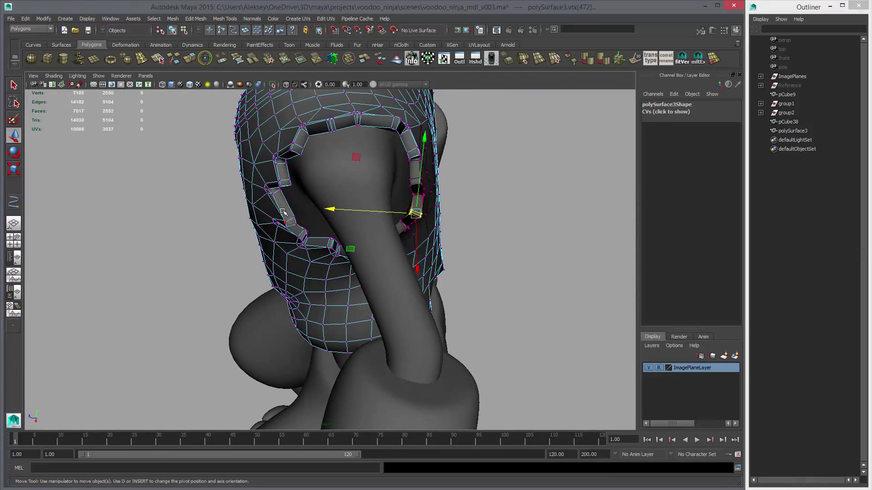
{"action": "right_click_drag", "start_coordinate": [283, 214], "coordinate": [283, 242]}
{"action": "left_click", "coordinate": [291, 223]}
{"action": "left_click_drag", "start_coordinate": [270, 221], "coordinate": [267, 220]}
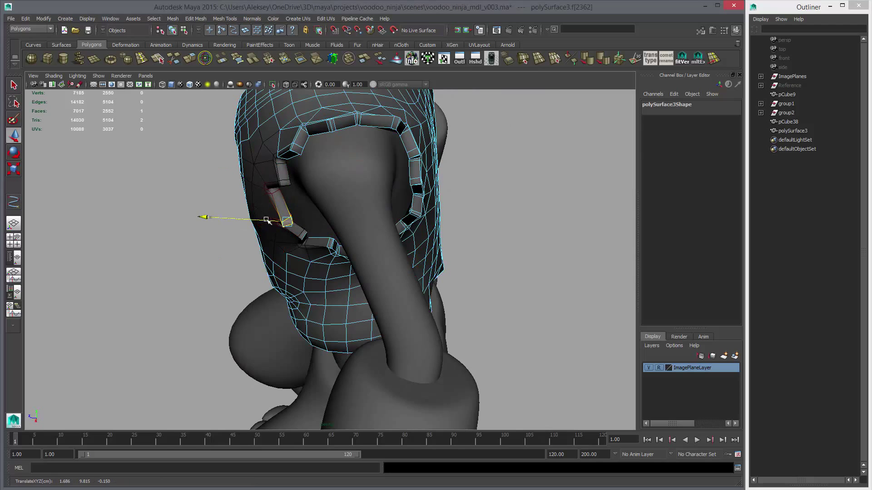
{"action": "left_click_drag", "start_coordinate": [321, 259], "coordinate": [290, 254], "text": "alt"}
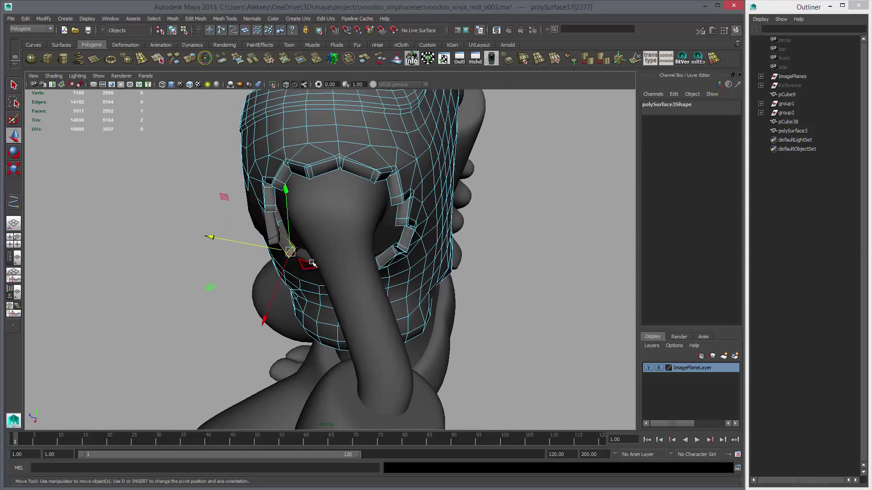
{"action": "left_click", "coordinate": [290, 252]}
Reposition the spike end faces along the rear edge of the left armhole to make the tears irregular.
{"action": "left_click_drag", "start_coordinate": [340, 267], "coordinate": [380, 227], "text": "alt"}
{"action": "left_click", "coordinate": [407, 180]}
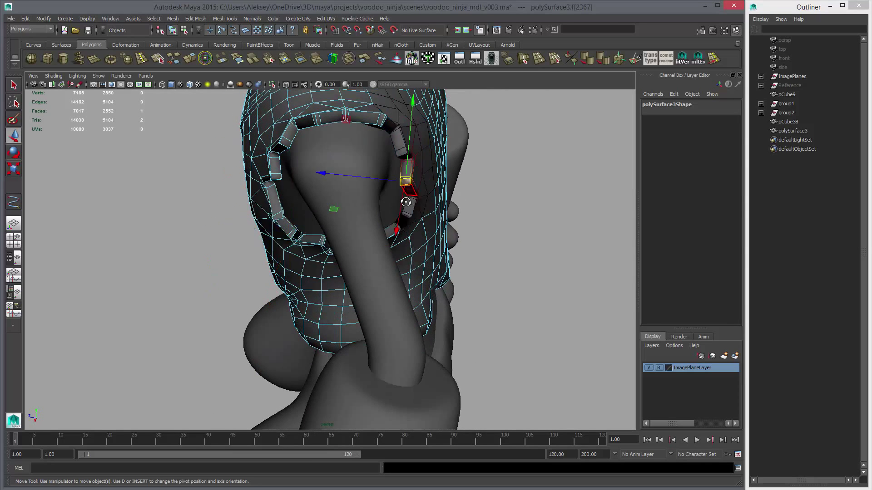
{"action": "left_click_drag", "start_coordinate": [407, 200], "coordinate": [415, 159], "text": "alt"}
{"action": "middle_click_drag", "start_coordinate": [413, 218], "coordinate": [380, 321], "text": "alt"}
{"action": "left_click", "coordinate": [371, 215]}
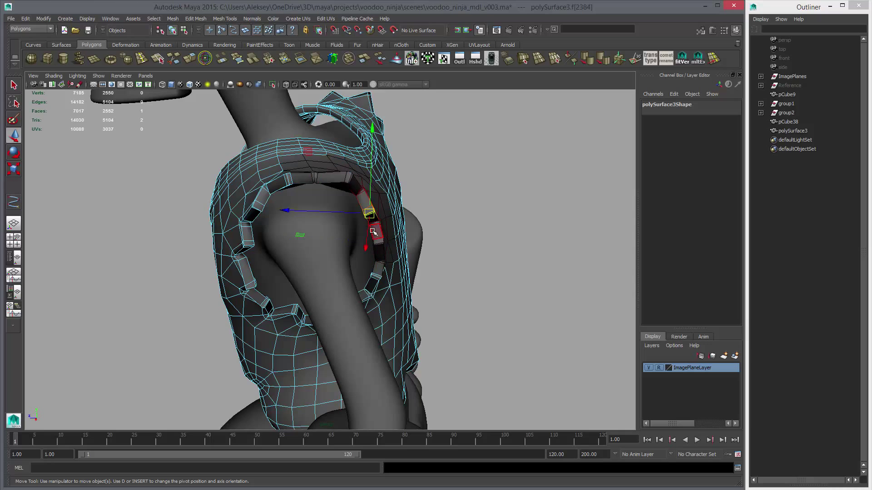
{"action": "middle_click_drag", "start_coordinate": [373, 231], "coordinate": [378, 226]}
Reposition the front and underarm spike end faces of the left armhole, checking them from several angles.
{"action": "left_click", "coordinate": [258, 213]}
{"action": "left_click_drag", "start_coordinate": [257, 213], "coordinate": [394, 288], "text": "alt"}
{"action": "left_click", "coordinate": [243, 244]}
{"action": "left_click", "coordinate": [412, 296]}
{"action": "left_click_drag", "start_coordinate": [422, 335], "coordinate": [437, 343], "text": "alt"}
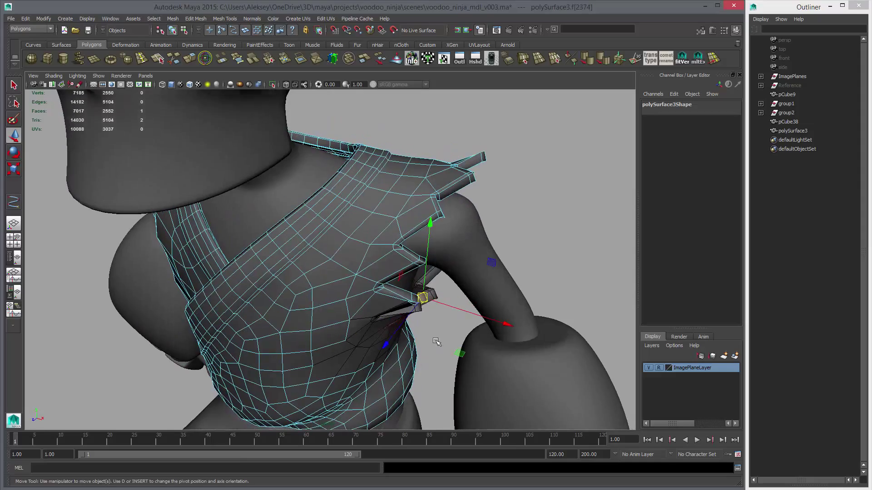
{"action": "middle_click_drag", "start_coordinate": [435, 340], "coordinate": [438, 347]}
{"action": "left_click_drag", "start_coordinate": [438, 347], "coordinate": [439, 297], "text": "alt"}
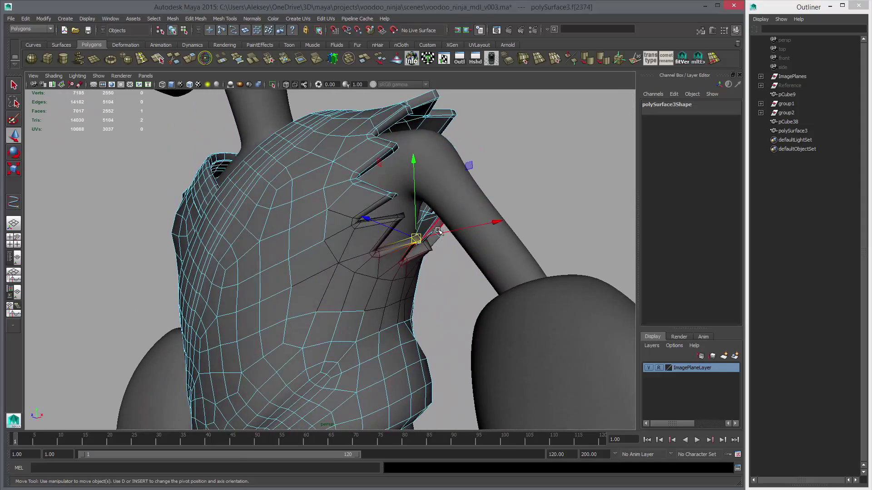
{"action": "left_click", "coordinate": [438, 232]}
{"action": "left_click_drag", "start_coordinate": [466, 270], "coordinate": [473, 287], "text": "alt"}
{"action": "left_click", "coordinate": [365, 269]}
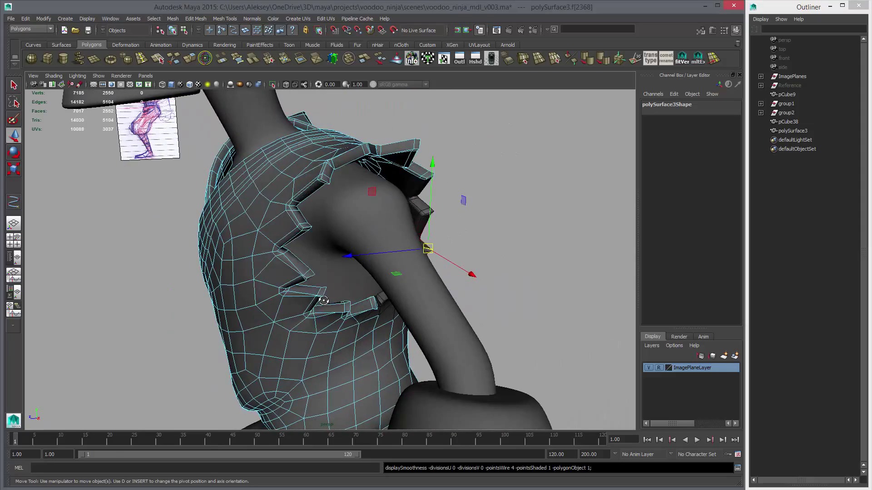
Move around to the character's right armhole and shift its lower spike end faces.
{"action": "left_click_drag", "start_coordinate": [323, 298], "coordinate": [363, 316], "text": "alt"}
{"action": "middle_click_drag", "start_coordinate": [364, 316], "coordinate": [424, 310], "text": "alt"}
{"action": "left_click_drag", "start_coordinate": [424, 310], "coordinate": [473, 321], "text": "alt"}
{"action": "left_click_drag", "start_coordinate": [340, 267], "coordinate": [400, 235], "text": "alt"}
{"action": "left_click", "coordinate": [390, 200]}
{"action": "left_click_drag", "start_coordinate": [373, 273], "coordinate": [394, 323], "text": "alt"}
{"action": "left_click", "coordinate": [384, 246]}
{"action": "left_click", "coordinate": [393, 324]}
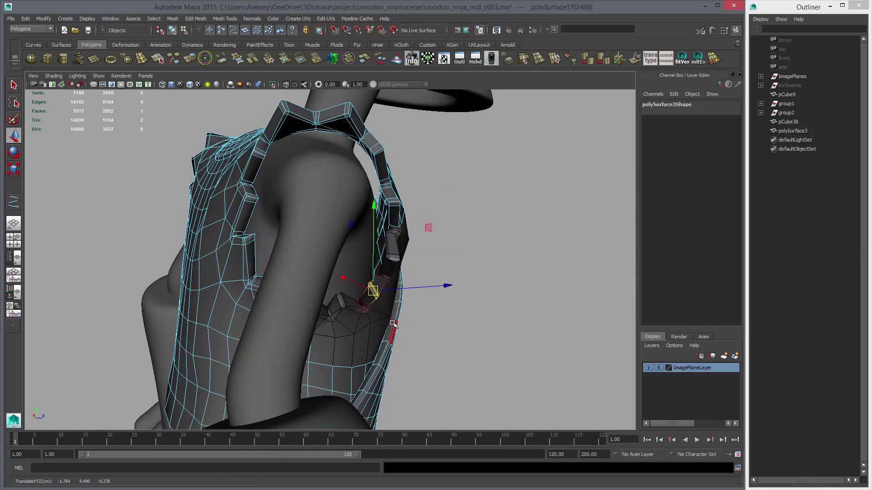
Reposition the spike end faces on the upper front and rear edges of the right armhole.
{"action": "left_click", "coordinate": [381, 155]}
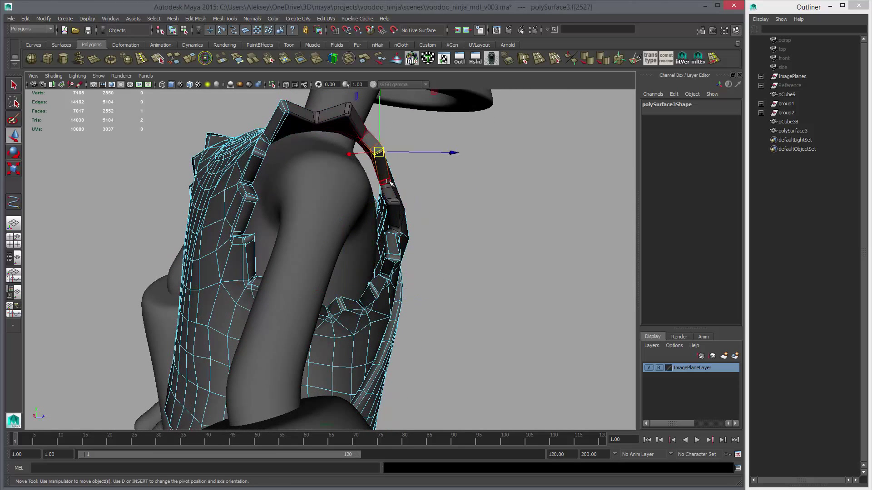
{"action": "left_click", "coordinate": [257, 153]}
{"action": "left_click_drag", "start_coordinate": [238, 213], "coordinate": [231, 191], "text": "alt"}
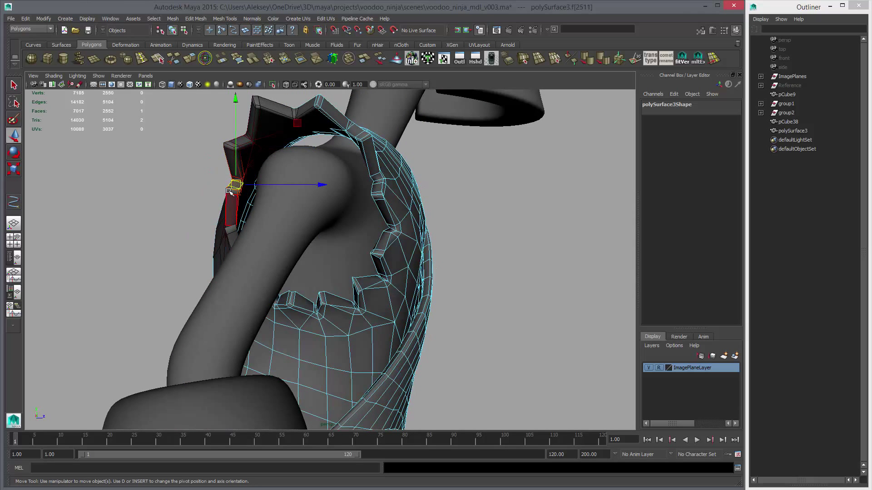
{"action": "middle_click_drag", "start_coordinate": [257, 208], "coordinate": [249, 214]}
{"action": "left_click_drag", "start_coordinate": [245, 231], "coordinate": [264, 237], "text": "alt"}
{"action": "left_click", "coordinate": [227, 242]}
Adjust the lower front spike end faces of the right armhole.
{"action": "left_click_drag", "start_coordinate": [292, 271], "coordinate": [396, 321], "text": "alt"}
{"action": "left_click", "coordinate": [377, 291]}
{"action": "middle_click_drag", "start_coordinate": [396, 321], "coordinate": [406, 322]}
{"action": "left_click_drag", "start_coordinate": [405, 321], "coordinate": [381, 311], "text": "alt"}
{"action": "left_click", "coordinate": [375, 310]}
{"action": "middle_click_drag", "start_coordinate": [407, 319], "coordinate": [410, 321]}
{"action": "left_click_drag", "start_coordinate": [411, 321], "coordinate": [349, 273], "text": "alt"}
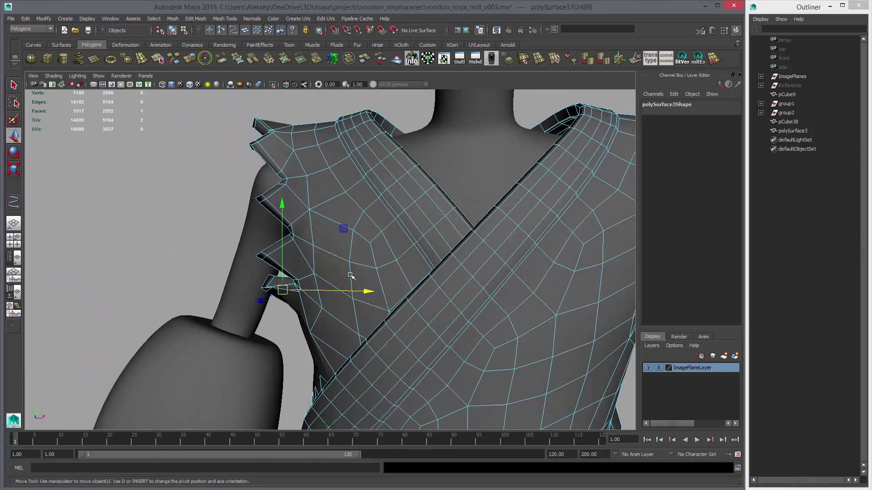
Leave face editing, deselect the shirt and inspect both torn armholes from the front and side.
{"action": "right_click_drag", "start_coordinate": [349, 267], "coordinate": [376, 243]}
{"action": "left_click", "coordinate": [377, 242]}
{"action": "left_click", "coordinate": [168, 226]}
{"action": "scroll", "coordinate": [181, 251], "scroll_direction": "down", "scroll_amount": 6}
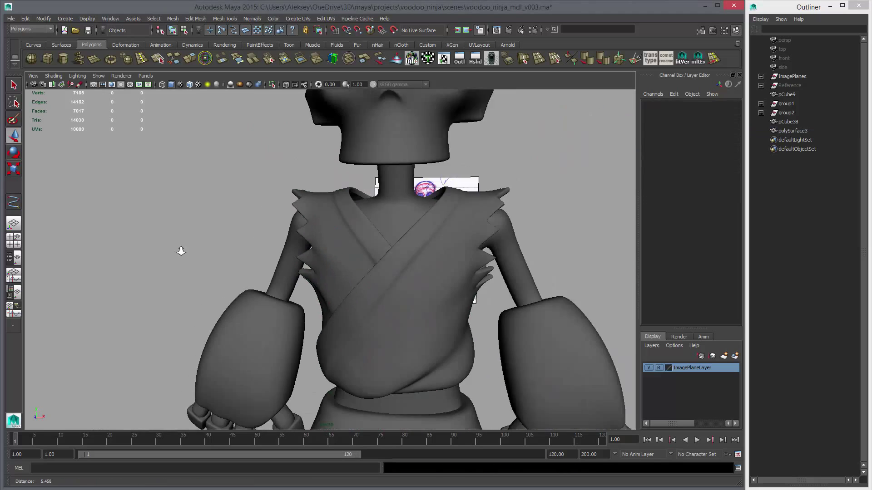
{"action": "left_click_drag", "start_coordinate": [420, 266], "coordinate": [368, 333], "text": "alt"}
{"action": "scroll", "coordinate": [317, 259], "scroll_direction": "down", "scroll_amount": 3}
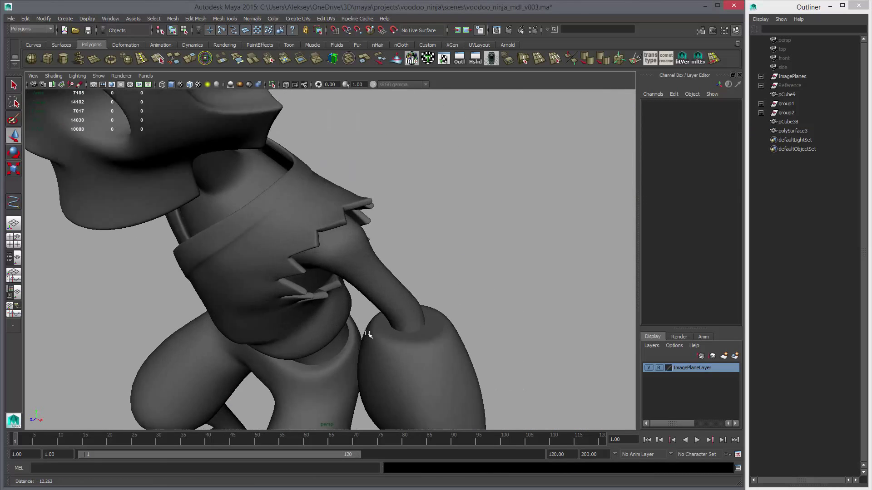
Return the shirt to component editing without smoothing and reposition the lower front spike faces of the left armhole.
{"action": "right_click_drag", "start_coordinate": [368, 333], "coordinate": [376, 335], "text": "alt"}
{"action": "left_click", "coordinate": [285, 301]}
{"action": "right_click_drag", "start_coordinate": [285, 301], "coordinate": [264, 304]}
{"action": "key", "text": "1"}
{"action": "scroll", "coordinate": [299, 333], "scroll_direction": "up", "scroll_amount": 3}
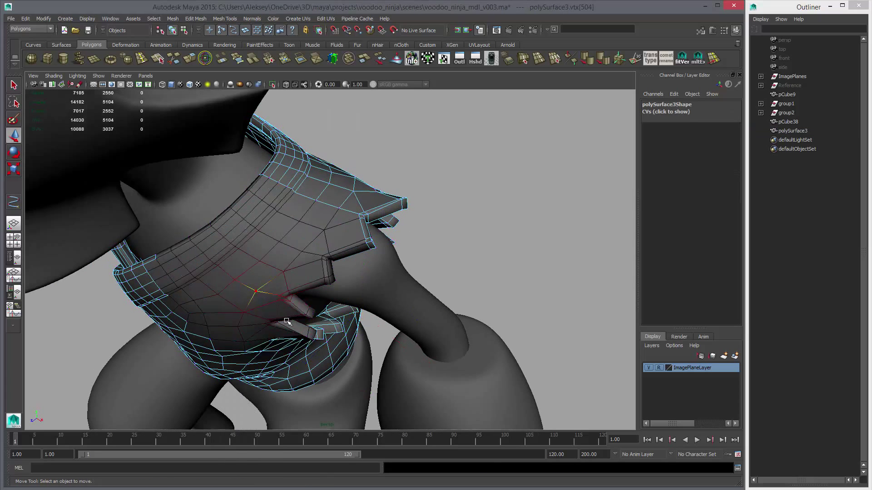
{"action": "left_click", "coordinate": [313, 337]}
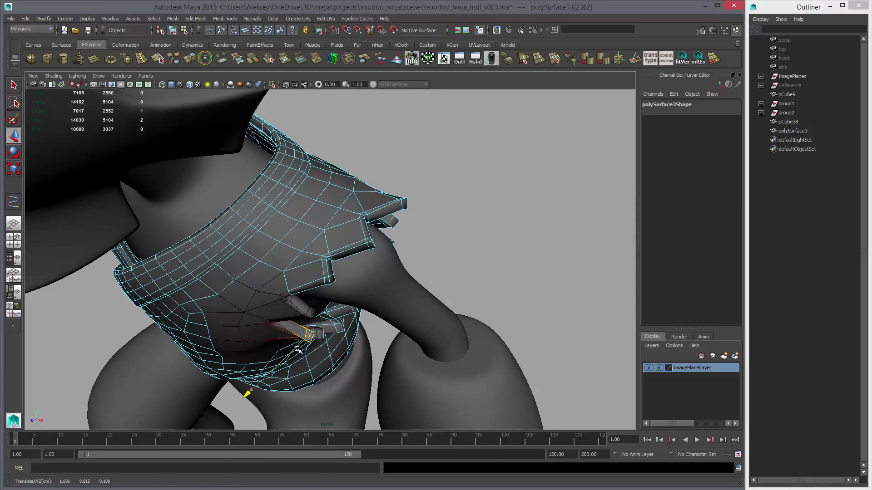
{"action": "left_click_drag", "start_coordinate": [316, 317], "coordinate": [312, 313]}
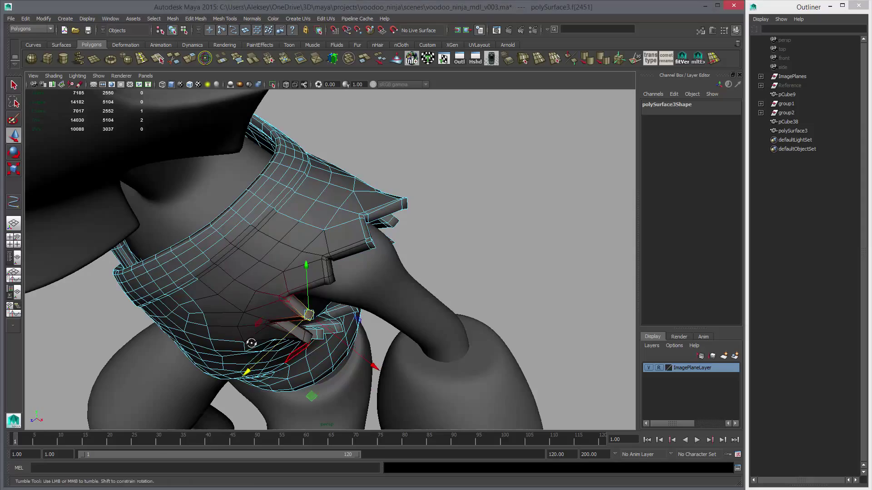
Reposition the lower front spike end face under the arm on the right armhole.
{"action": "left_click_drag", "start_coordinate": [251, 344], "coordinate": [268, 331], "text": "alt"}
{"action": "left_click", "coordinate": [289, 273]}
{"action": "left_click_drag", "start_coordinate": [288, 273], "coordinate": [436, 335], "text": "alt"}
{"action": "left_click", "coordinate": [437, 335]}
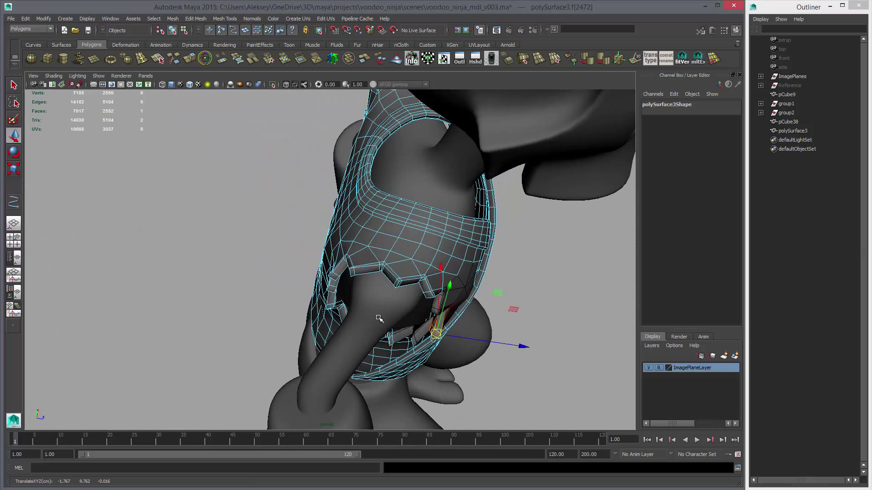
Return the shirt to object mode, deselect it and inspect the whole figure against the reference sketch.
{"action": "left_click_drag", "start_coordinate": [379, 317], "coordinate": [379, 254], "text": "alt"}
{"action": "right_click_drag", "start_coordinate": [363, 154], "coordinate": [378, 151]}
{"action": "left_click", "coordinate": [377, 152]}
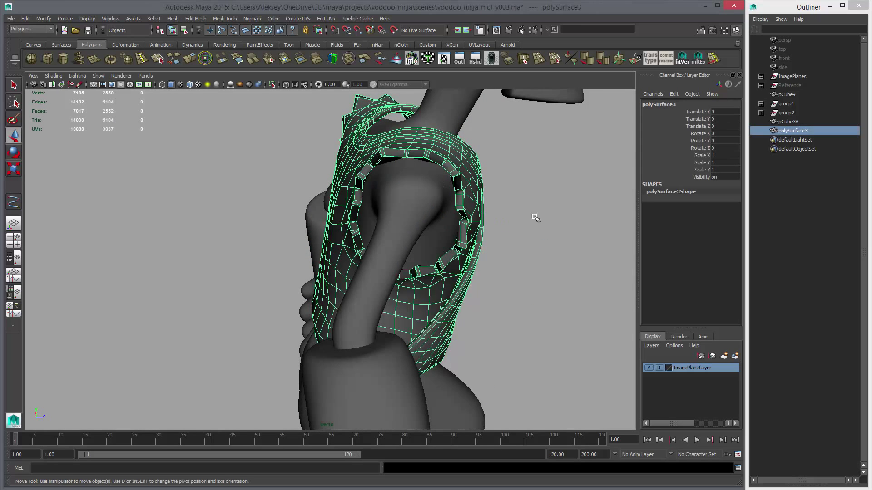
{"action": "left_click", "coordinate": [535, 218]}
{"action": "left_click_drag", "start_coordinate": [423, 268], "coordinate": [333, 258], "text": "alt"}
{"action": "right_click_drag", "start_coordinate": [334, 258], "coordinate": [325, 257], "text": "alt"}
{"action": "left_click_drag", "start_coordinate": [325, 257], "coordinate": [329, 263], "text": "alt"}
{"action": "right_click_drag", "start_coordinate": [329, 264], "coordinate": [318, 283], "text": "alt"}
{"action": "middle_click_drag", "start_coordinate": [318, 284], "coordinate": [336, 230], "text": "alt"}
{"action": "left_click_drag", "start_coordinate": [336, 230], "coordinate": [263, 234], "text": "alt"}
{"action": "right_click_drag", "start_coordinate": [264, 234], "coordinate": [237, 236], "text": "alt"}
{"action": "left_click_drag", "start_coordinate": [237, 235], "coordinate": [333, 272], "text": "alt"}
Select the character's trousers and display them as an unsmoothed mesh.
{"action": "left_click", "coordinate": [343, 277]}
{"action": "key", "text": "1"}
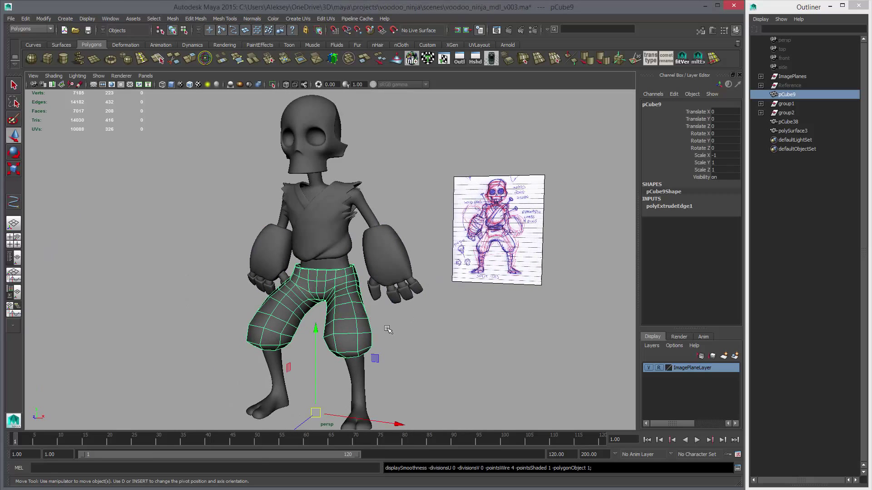
Inspect the unsmoothed trousers from several angles against the reference sketch and save the scene.
{"action": "key", "text": "space"}
{"action": "key", "text": "space"}
{"action": "left_click_drag", "start_coordinate": [400, 286], "coordinate": [379, 285], "text": "alt"}
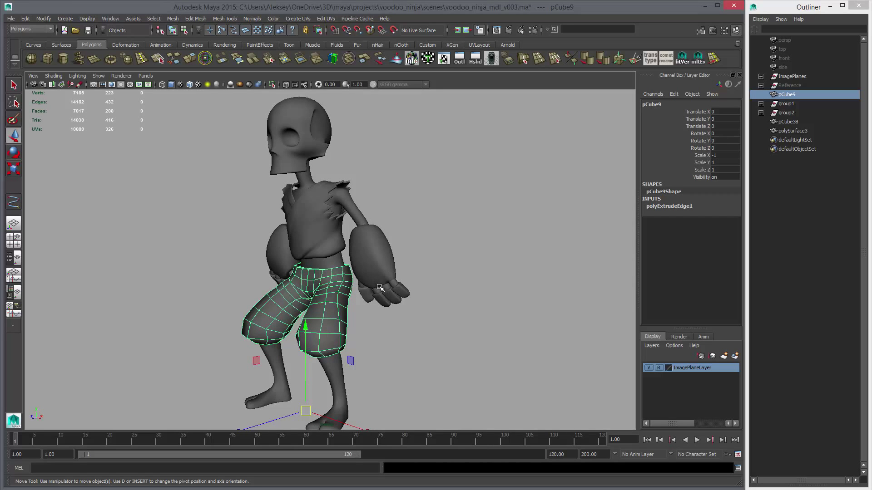
{"action": "right_click_drag", "start_coordinate": [328, 231], "coordinate": [477, 331], "text": "alt"}
{"action": "middle_click_drag", "start_coordinate": [429, 332], "coordinate": [429, 248], "text": "alt"}
{"action": "left_click_drag", "start_coordinate": [345, 241], "coordinate": [403, 249], "text": "alt"}
{"action": "left_click_drag", "start_coordinate": [349, 271], "coordinate": [414, 250], "text": "alt"}
{"action": "key", "text": "ctrl+s"}
{"action": "left_click_drag", "start_coordinate": [394, 291], "coordinate": [386, 249], "text": "alt"}
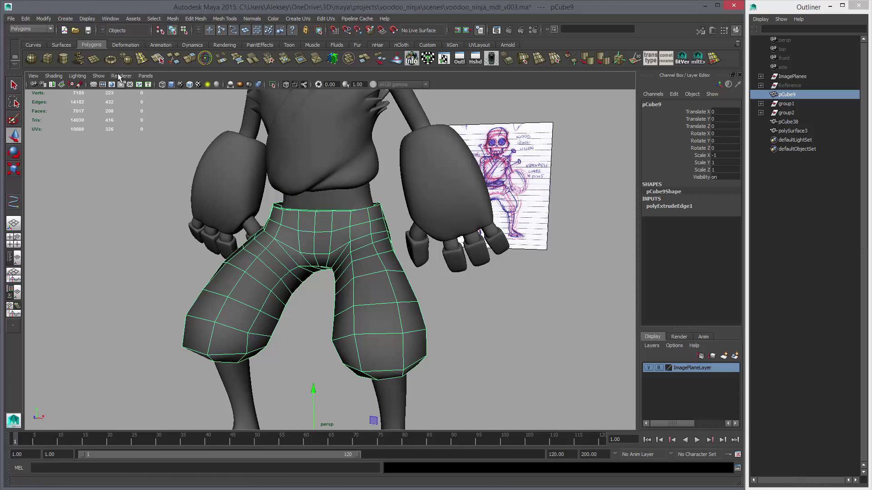
Apply a mesh Smooth to the trousers and check the denser surface around the legs.
{"action": "left_click", "coordinate": [123, 58]}
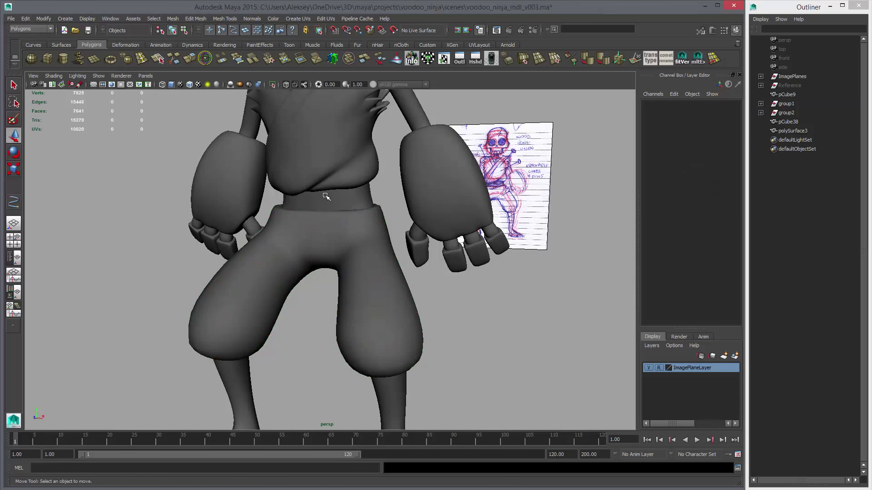
{"action": "left_click", "coordinate": [332, 243]}
{"action": "left_click_drag", "start_coordinate": [356, 245], "coordinate": [369, 269], "text": "alt"}
{"action": "right_click_drag", "start_coordinate": [368, 269], "coordinate": [382, 304], "text": "alt"}
{"action": "left_click_drag", "start_coordinate": [382, 305], "coordinate": [377, 283], "text": "alt"}
{"action": "middle_click_drag", "start_coordinate": [380, 280], "coordinate": [377, 237], "text": "alt"}
{"action": "mouse_move", "coordinate": [377, 237]}
{"action": "left_mouse_down", "text": "alt"}
{"action": "mouse_move", "coordinate": [359, 233]}
{"action": "mouse_move", "coordinate": [370, 229]}
{"action": "left_mouse_up", "text": "alt"}
Compare the smoothed trouser legs with the front-view sketch in wireframe and shaded display.
{"action": "key", "text": "space"}
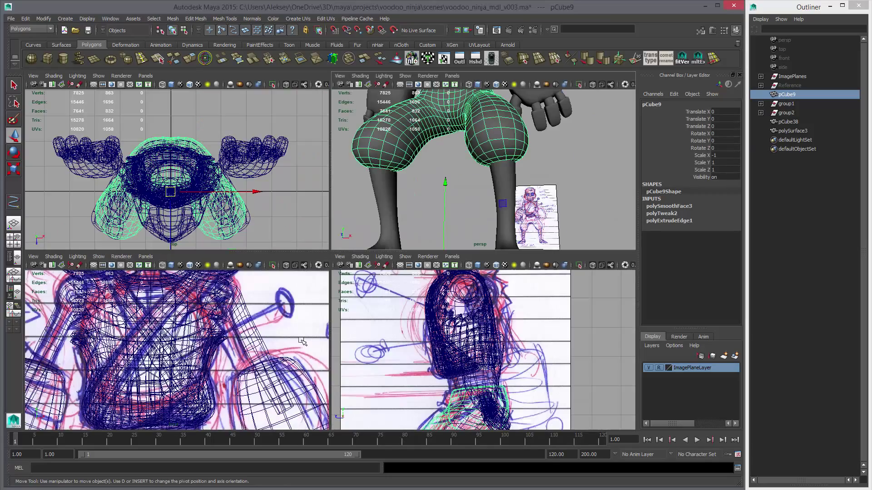
{"action": "key", "text": "space"}
{"action": "right_click_drag", "start_coordinate": [300, 341], "coordinate": [204, 345], "text": "alt"}
{"action": "middle_click_drag", "start_coordinate": [205, 345], "coordinate": [232, 277], "text": "alt"}
{"action": "right_click_drag", "start_coordinate": [182, 273], "coordinate": [228, 242], "text": "alt"}
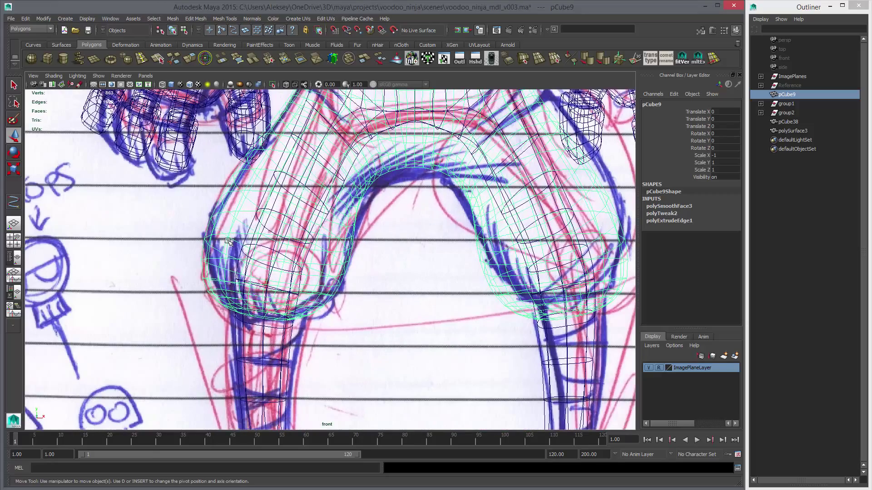
{"action": "key", "text": "5"}
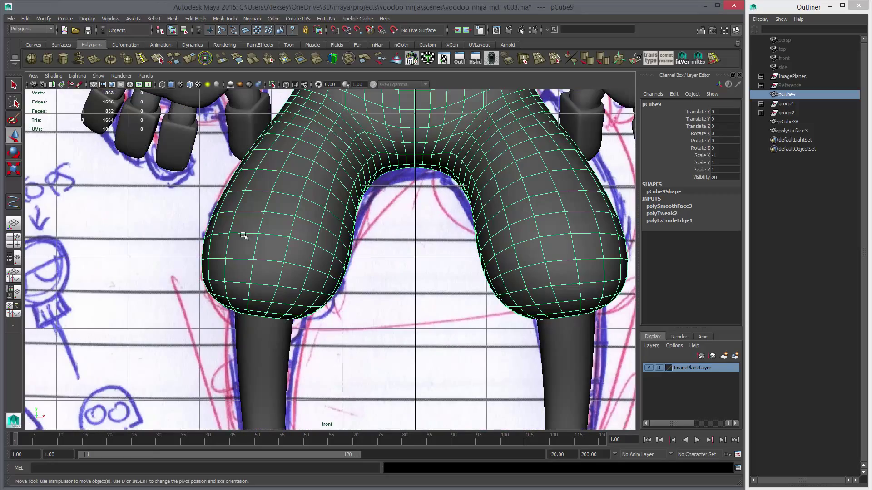
{"action": "key", "text": "space"}
Select two vertical edges on the lower part of the character's right trouser leg, guided by the front sketch.
{"action": "key", "text": "space"}
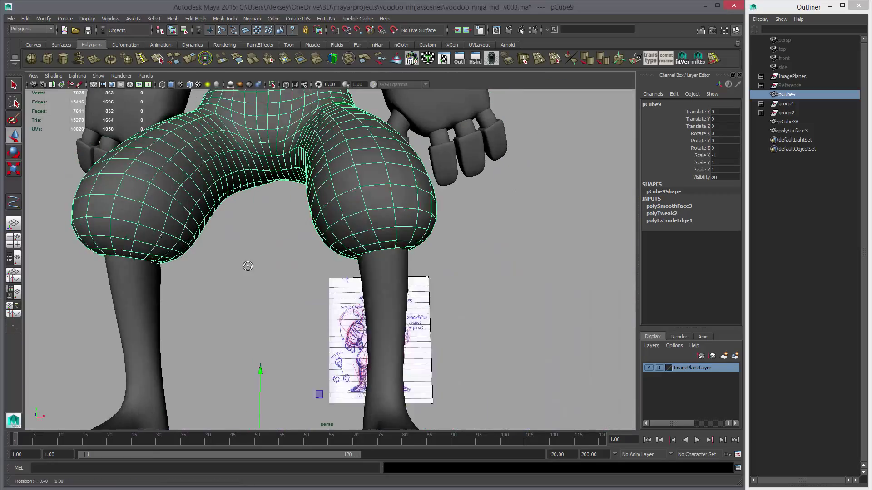
{"action": "key", "text": "space"}
{"action": "key", "text": "space"}
{"action": "right_click_drag", "start_coordinate": [243, 234], "coordinate": [248, 236]}
{"action": "key", "text": "4"}
{"action": "left_click", "coordinate": [245, 238]}
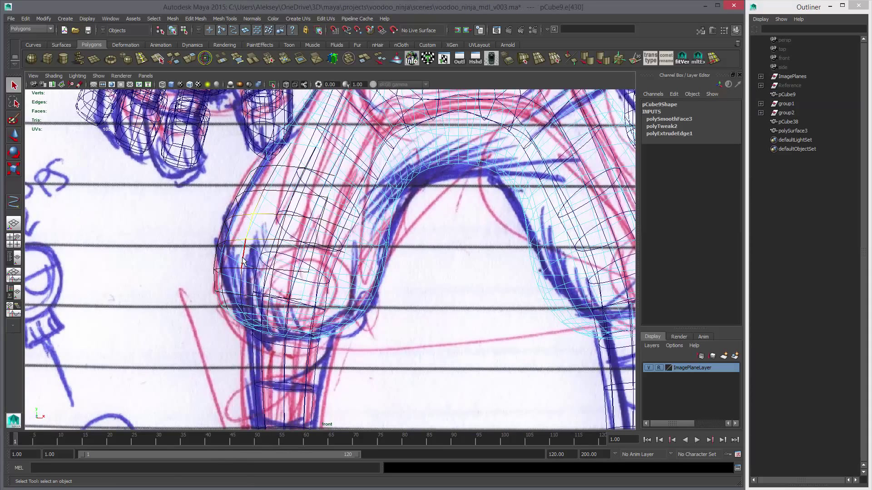
{"action": "key", "text": "5"}
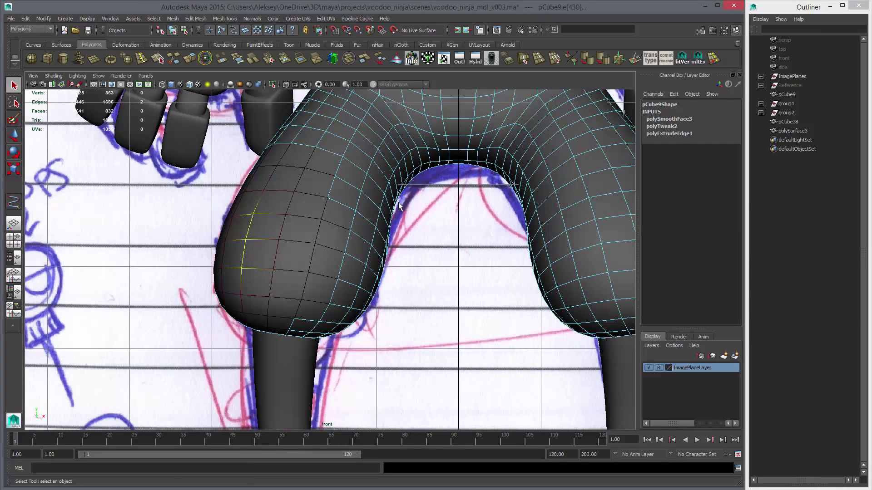
Cut two diagonal edges into the right trouser leg with Multi-Cut, meeting in a V at the vertex between the marked edges.
{"action": "key", "text": "space"}
{"action": "key", "text": "space"}
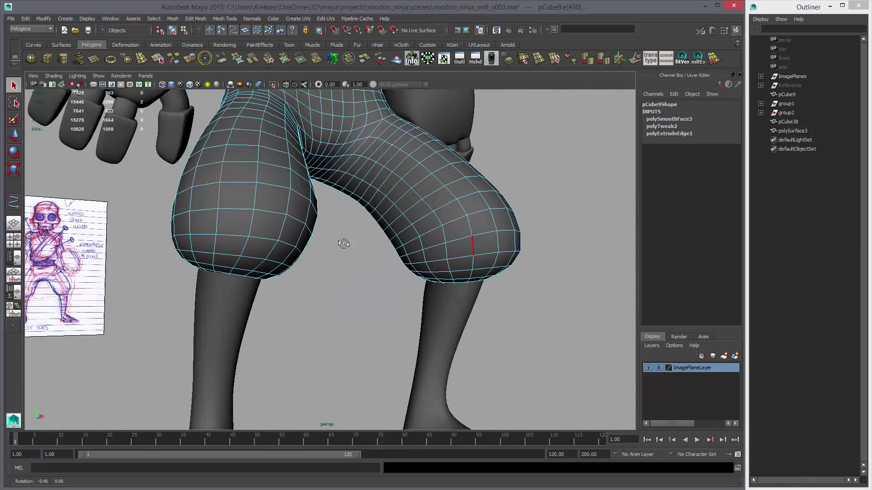
{"action": "scroll", "coordinate": [389, 279], "scroll_direction": "up", "scroll_amount": 3}
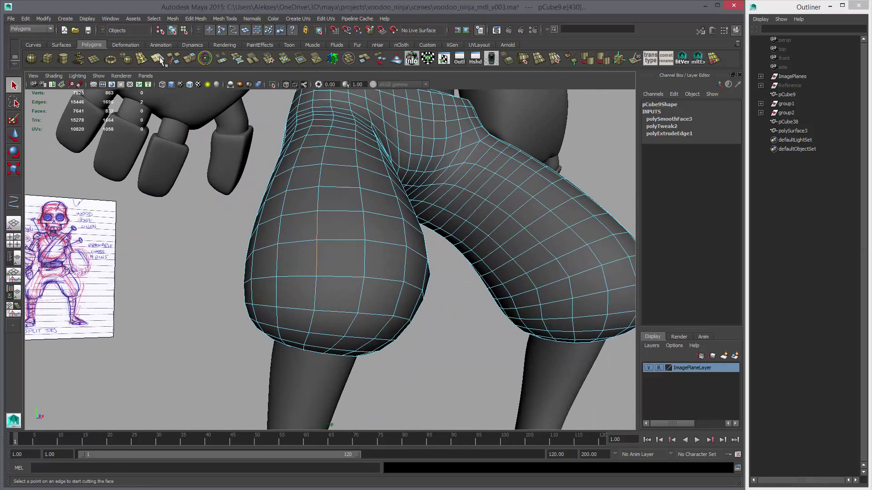
{"action": "left_click", "coordinate": [173, 59]}
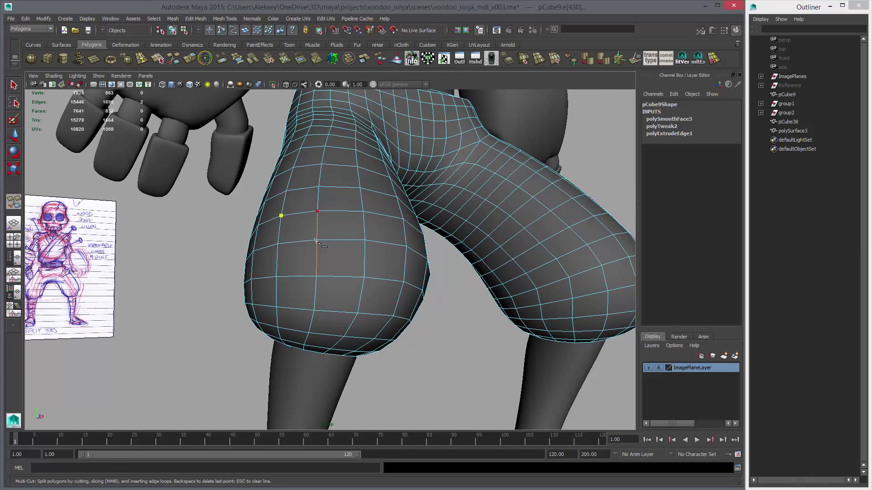
{"action": "right_click", "coordinate": [340, 226]}
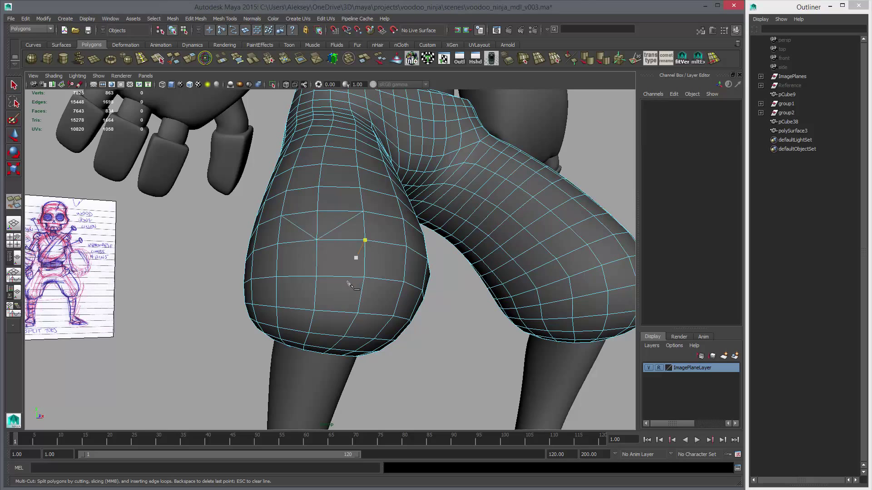
{"action": "left_click_drag", "start_coordinate": [348, 284], "coordinate": [330, 256], "text": "alt"}
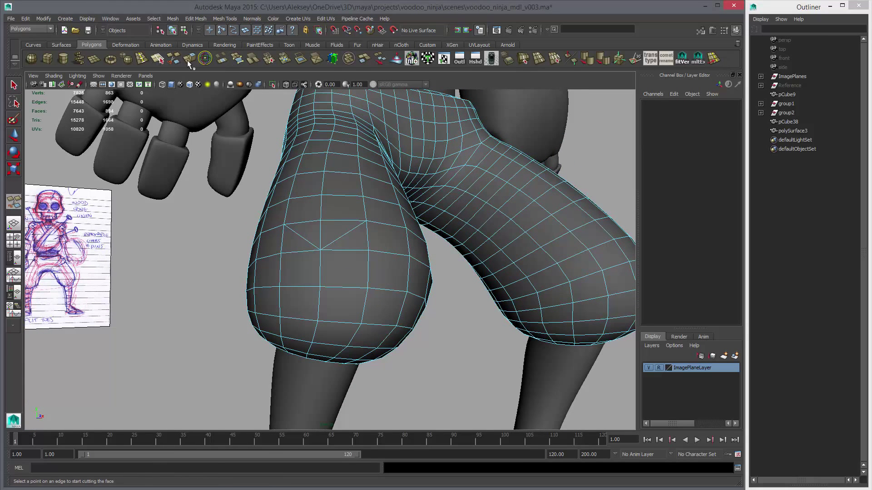
Set the Insert Edge Loop Tool to equal distance from edge and disable Auto complete.
{"action": "left_click", "coordinate": [141, 59]}
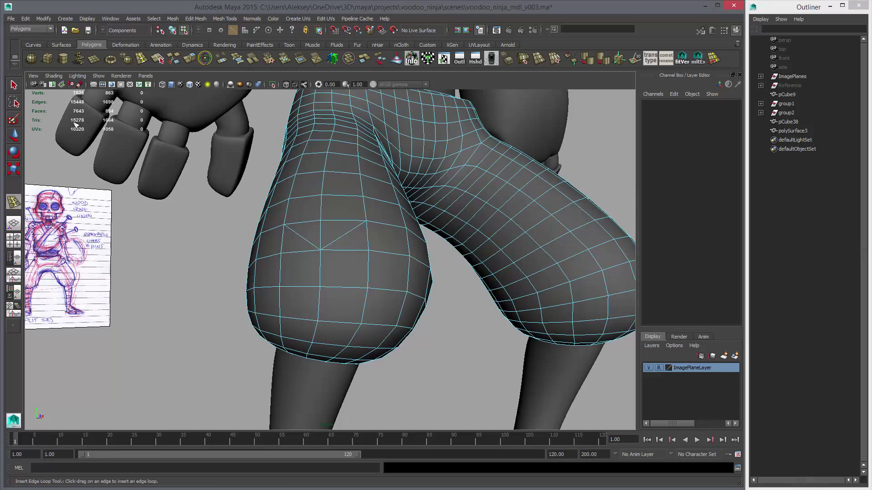
{"action": "double_click", "coordinate": [12, 203]}
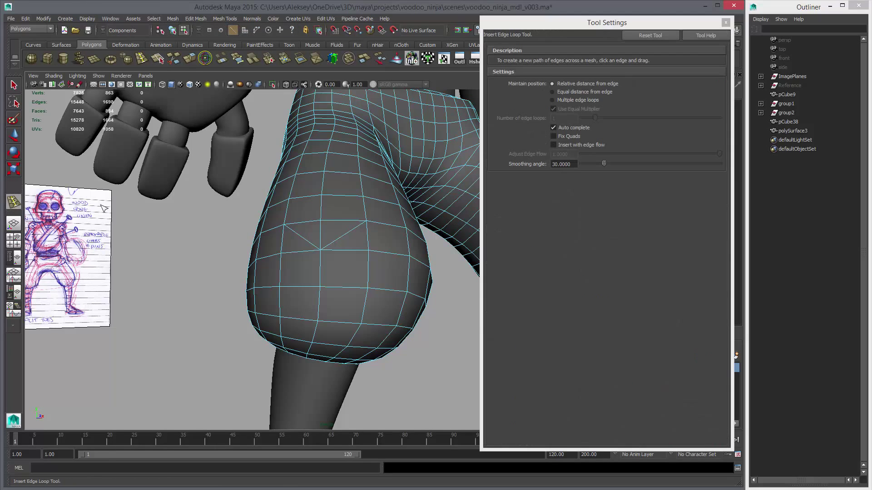
{"action": "left_click", "coordinate": [566, 91]}
{"action": "left_click", "coordinate": [552, 128]}
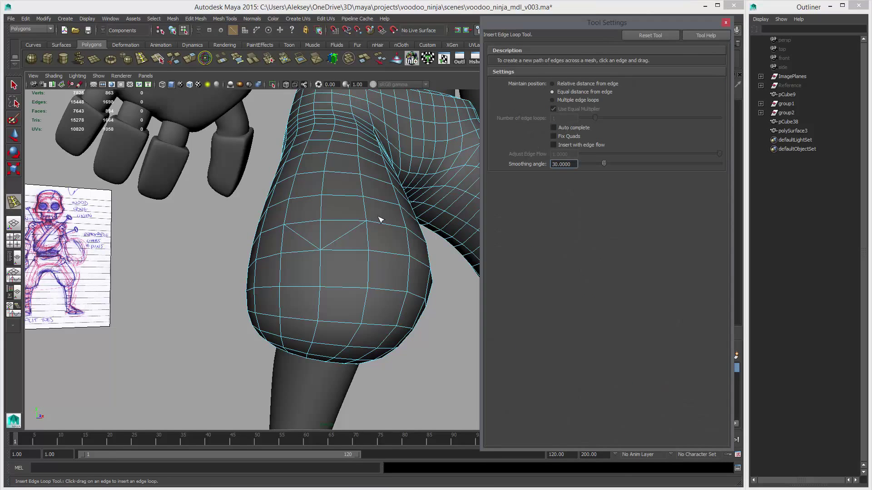
Insert a partial edge path on both sides of the leg's central vertical edge, looping around the V-cut vertex down to the hem.
{"action": "left_click", "coordinate": [309, 251]}
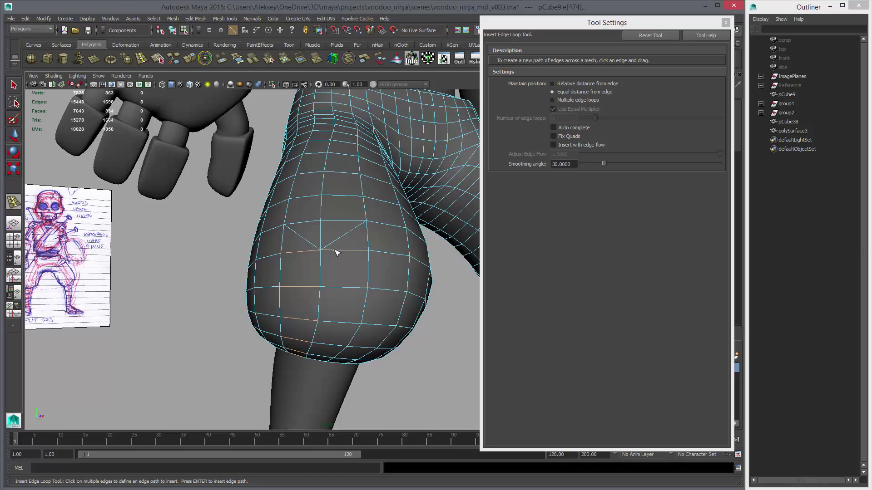
{"action": "left_click", "coordinate": [336, 245]}
{"action": "left_click", "coordinate": [310, 243]}
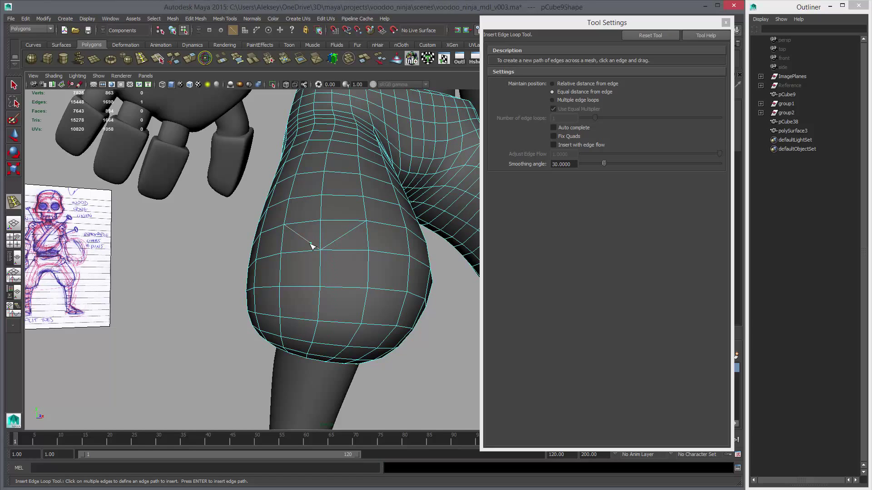
{"action": "key", "text": "ctrl+z"}
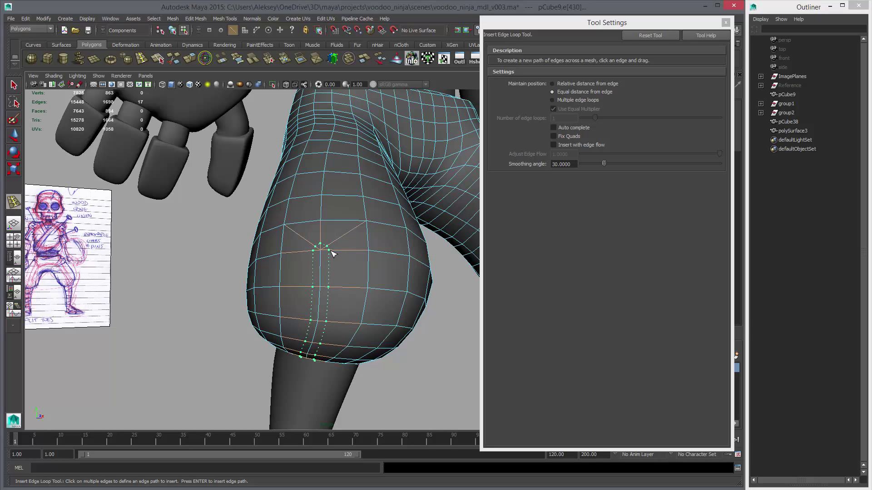
{"action": "key", "text": "Return"}
Move the central vertex and its two neighbours just below the fold's tip down the trouser leg.
{"action": "right_click_drag", "start_coordinate": [330, 251], "coordinate": [312, 241], "text": "alt"}
{"action": "key", "text": "w"}
{"action": "key", "text": "q"}
{"action": "left_click", "coordinate": [312, 242]}
{"action": "key", "text": "w"}
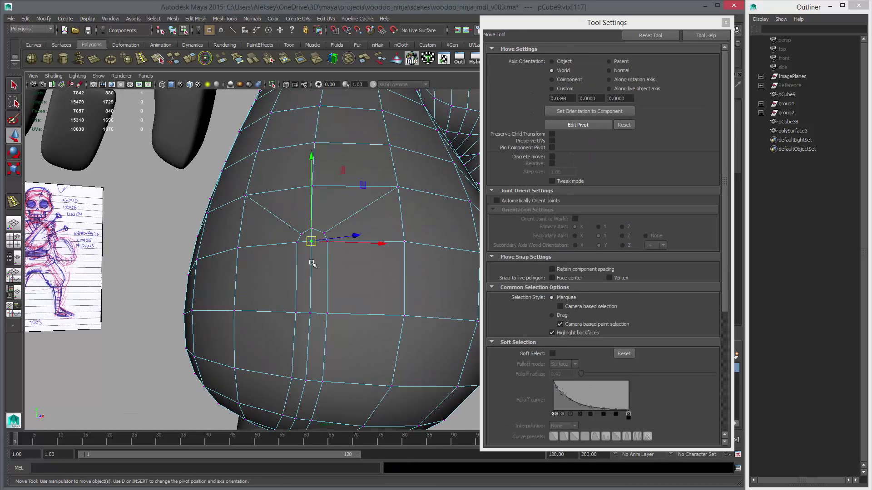
{"action": "left_click_drag", "start_coordinate": [312, 242], "coordinate": [327, 280]}
{"action": "left_click", "coordinate": [328, 243]}
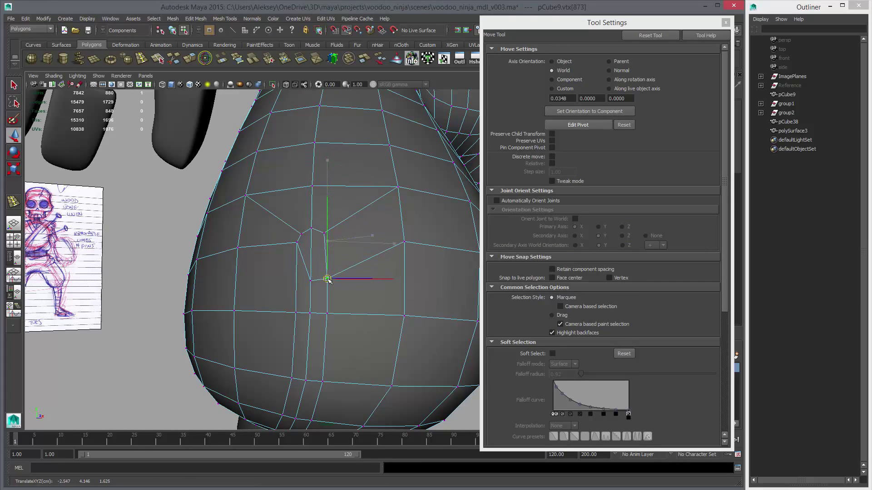
{"action": "left_click", "coordinate": [297, 245]}
{"action": "left_click_drag", "start_coordinate": [296, 245], "coordinate": [296, 277]}
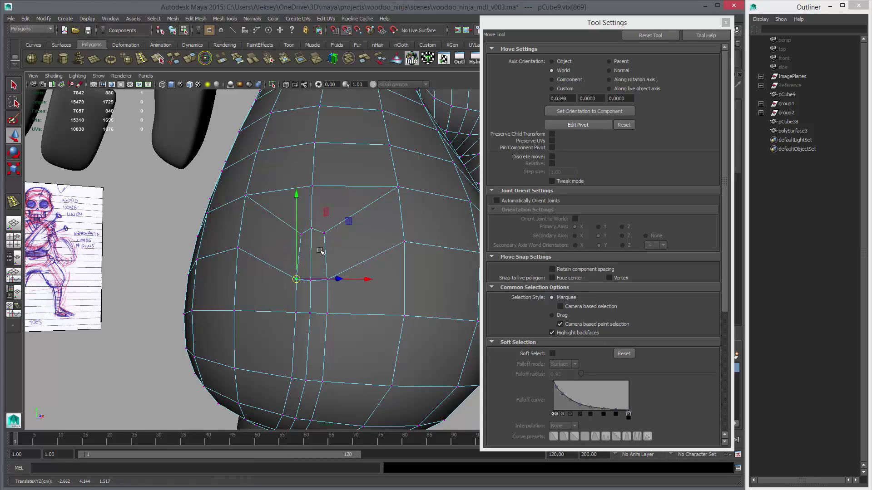
{"action": "left_click", "coordinate": [324, 233]}
{"action": "left_click_drag", "start_coordinate": [324, 233], "coordinate": [325, 258]}
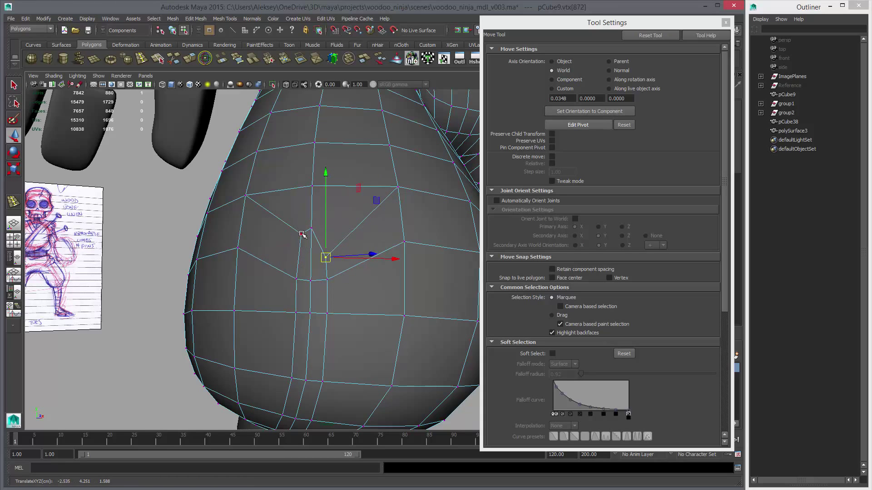
{"action": "left_click", "coordinate": [302, 235]}
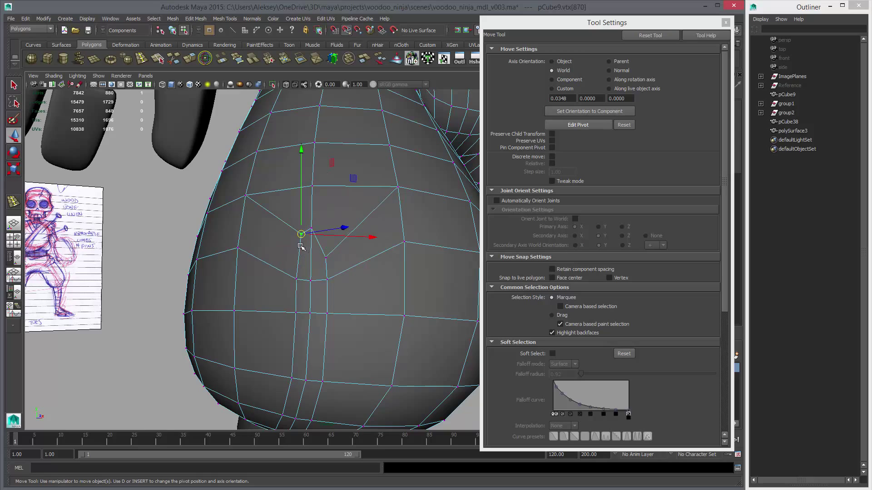
{"action": "left_click_drag", "start_coordinate": [301, 234], "coordinate": [300, 255]}
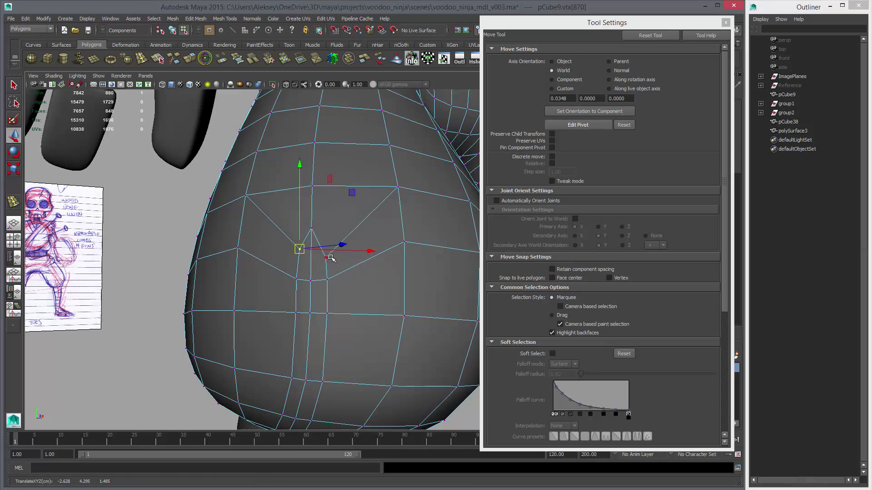
{"action": "key", "text": "ctrl+z"}
{"action": "key", "text": "ctrl+z"}
{"action": "key", "text": "ctrl+z"}
Lower the two vertices flanking the fold's tip slightly and move the next row's three fold vertices further down the leg.
{"action": "left_click_drag", "start_coordinate": [324, 233], "coordinate": [301, 246]}
{"action": "left_click", "coordinate": [300, 233]}
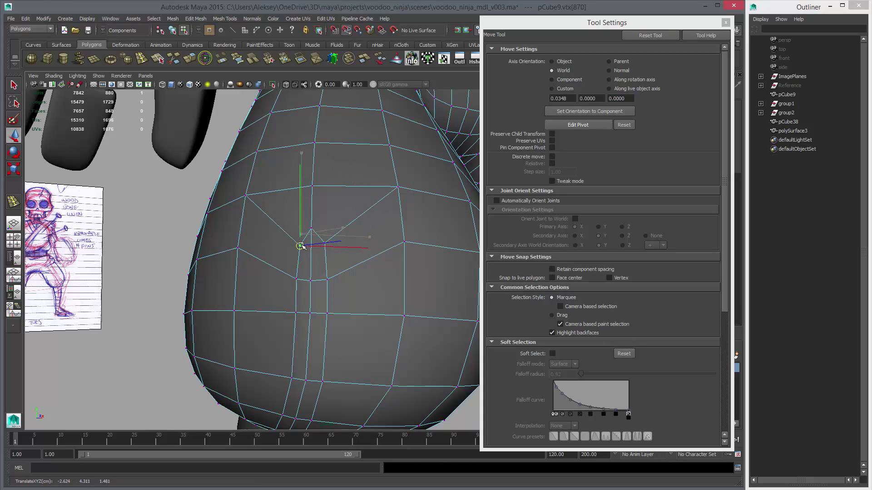
{"action": "left_click", "coordinate": [310, 313]}
{"action": "left_click_drag", "start_coordinate": [310, 314], "coordinate": [309, 333]}
{"action": "key", "text": "ctrl+z"}
{"action": "left_click", "coordinate": [296, 312]}
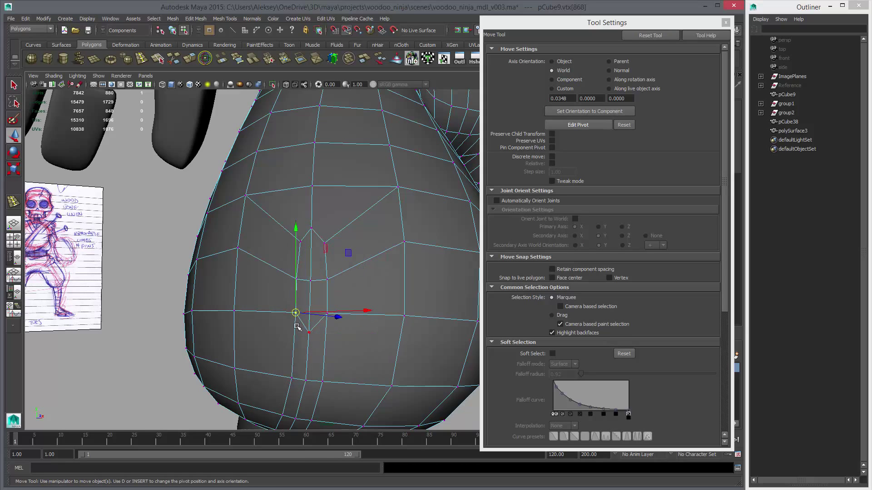
{"action": "middle_click_drag", "start_coordinate": [295, 326], "coordinate": [299, 327]}
{"action": "left_click", "coordinate": [329, 313]}
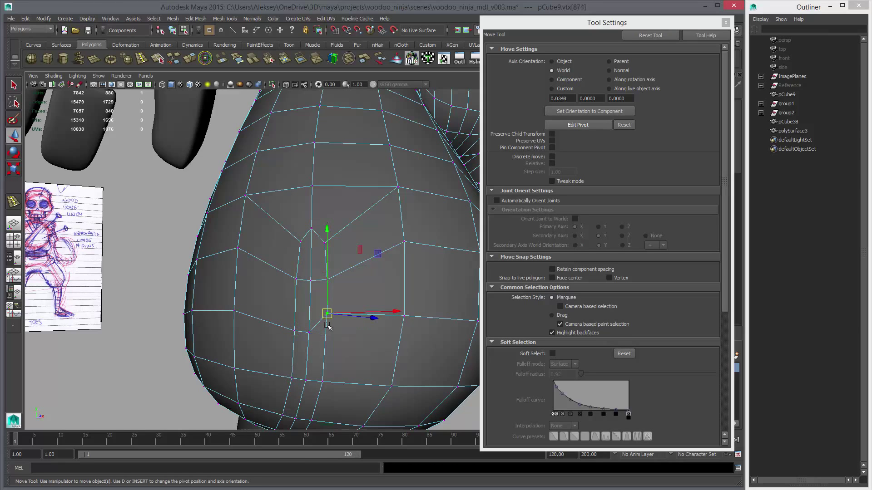
{"action": "left_click_drag", "start_coordinate": [325, 331], "coordinate": [313, 248], "text": "alt"}
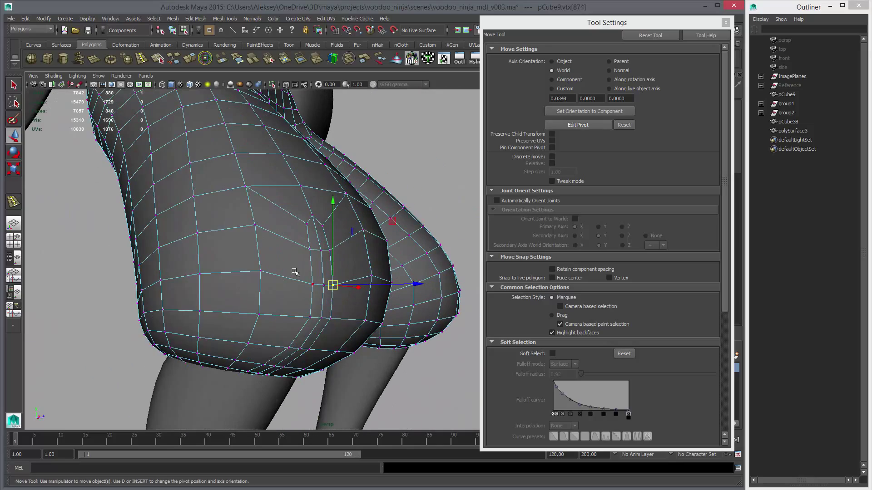
Select the fold's central vertical edges down to the hem and offset them along their local normal with Transform Component.
{"action": "key", "text": "1"}
{"action": "right_click_drag", "start_coordinate": [317, 246], "coordinate": [317, 224]}
{"action": "left_click", "coordinate": [321, 267]}
{"action": "left_click_drag", "start_coordinate": [323, 267], "coordinate": [341, 252], "text": "alt"}
{"action": "double_click", "coordinate": [281, 285]}
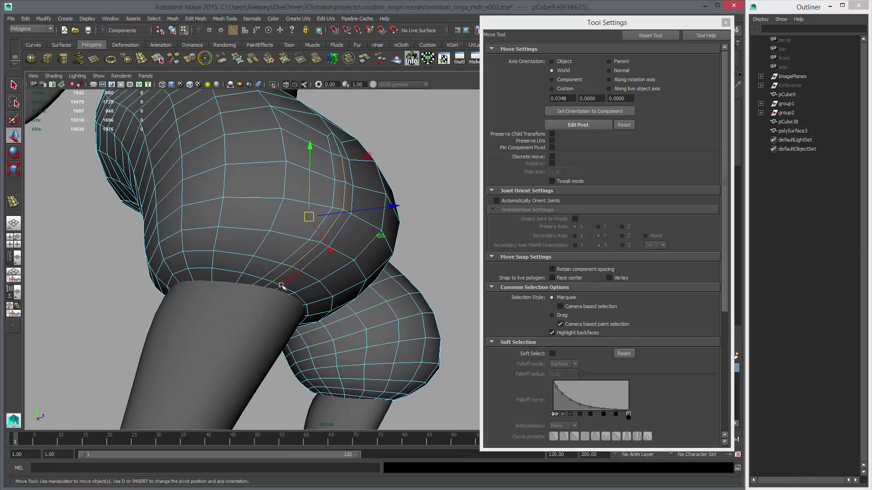
{"action": "left_click_drag", "start_coordinate": [267, 286], "coordinate": [302, 230], "text": "alt"}
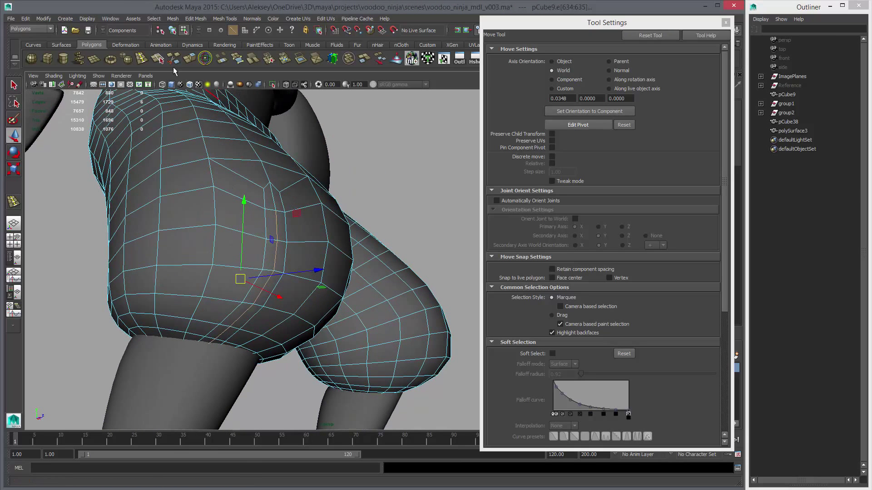
{"action": "left_click", "coordinate": [205, 59]}
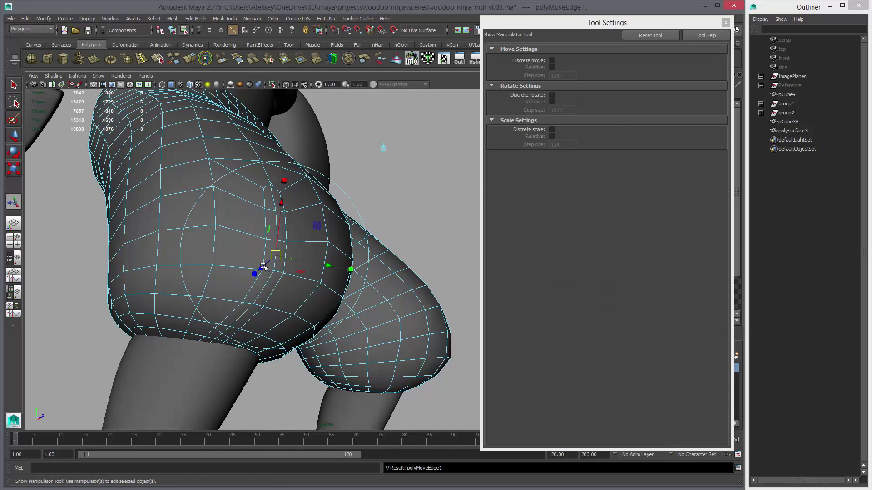
{"action": "left_click_drag", "start_coordinate": [264, 267], "coordinate": [306, 224]}
{"action": "key", "text": "q"}
Select the upper edges along one side of the fold's crease and shift them with the Move tool.
{"action": "left_click", "coordinate": [319, 236]}
{"action": "double_click", "coordinate": [301, 223], "text": "shift"}
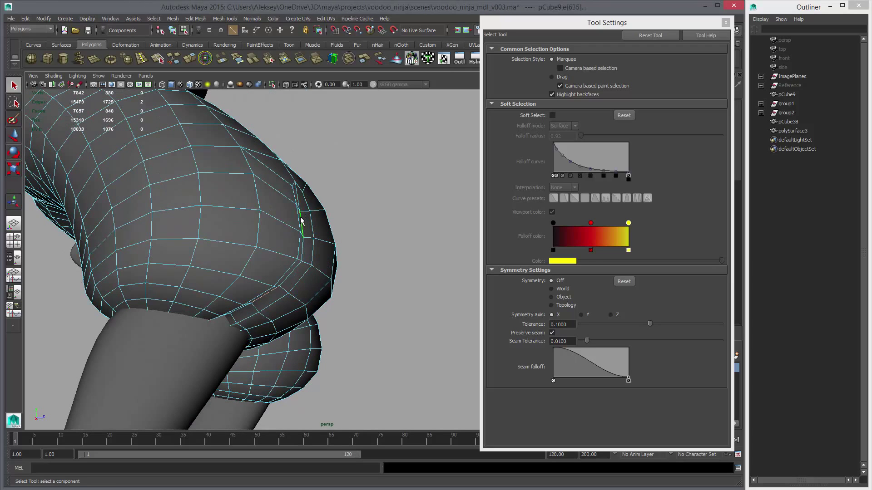
{"action": "key", "text": "w"}
{"action": "left_click_drag", "start_coordinate": [325, 265], "coordinate": [289, 189], "text": "alt"}
{"action": "middle_click_drag", "start_coordinate": [289, 190], "coordinate": [302, 307], "text": "alt"}
{"action": "left_click_drag", "start_coordinate": [303, 306], "coordinate": [304, 243], "text": "alt"}
{"action": "middle_click_drag", "start_coordinate": [304, 242], "coordinate": [310, 355], "text": "alt"}
{"action": "middle_click_drag", "start_coordinate": [284, 227], "coordinate": [280, 231]}
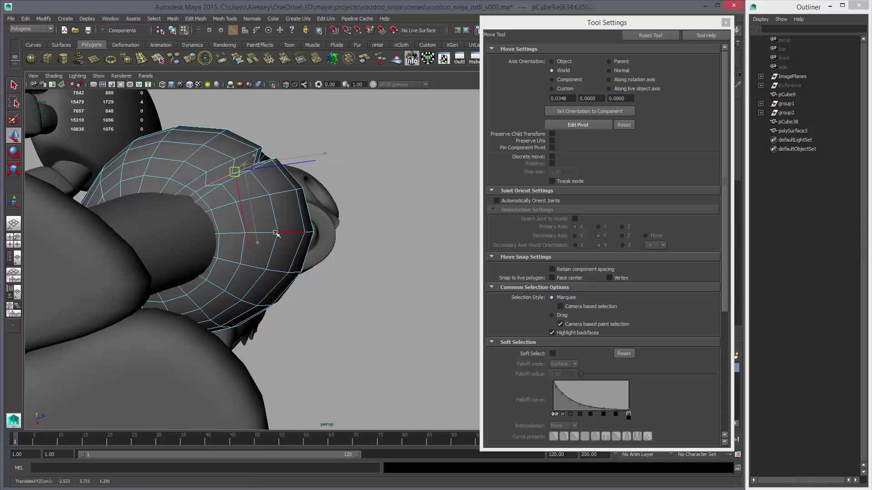
{"action": "left_click_drag", "start_coordinate": [276, 233], "coordinate": [276, 234]}
Check the fold in smooth preview and reposition the crease edge nearest the trouser hem.
{"action": "key", "text": "3"}
{"action": "left_click_drag", "start_coordinate": [336, 253], "coordinate": [267, 313], "text": "alt"}
{"action": "middle_click_drag", "start_coordinate": [267, 313], "coordinate": [278, 200], "text": "alt"}
{"action": "right_click_drag", "start_coordinate": [278, 200], "coordinate": [372, 253], "text": "alt"}
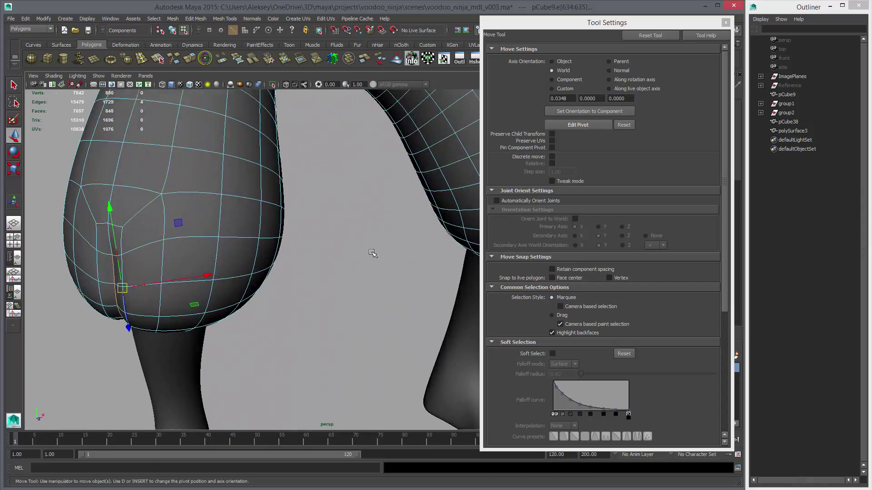
{"action": "left_click_drag", "start_coordinate": [372, 254], "coordinate": [305, 220], "text": "alt"}
{"action": "key", "text": "1"}
{"action": "left_click_drag", "start_coordinate": [245, 263], "coordinate": [297, 272], "text": "alt"}
{"action": "left_click", "coordinate": [223, 218]}
{"action": "key", "text": "r"}
{"action": "key", "text": "w"}
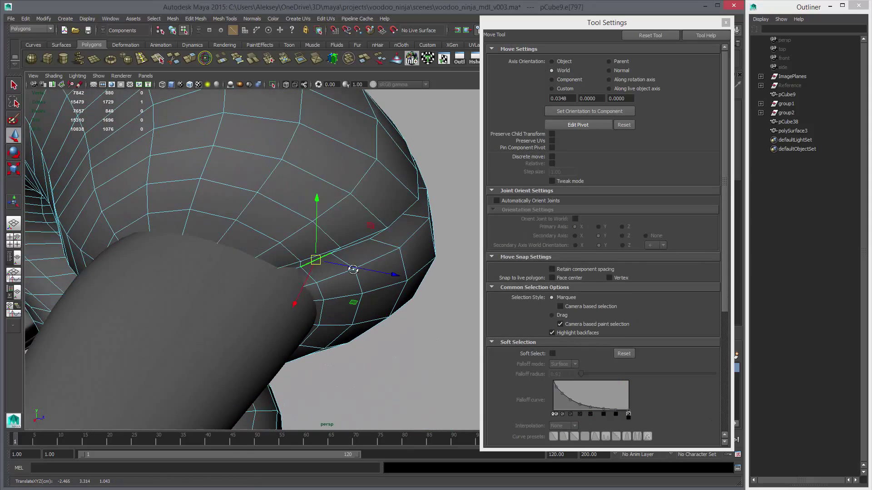
{"action": "left_click_drag", "start_coordinate": [353, 270], "coordinate": [334, 269], "text": "alt"}
{"action": "right_click_drag", "start_coordinate": [334, 269], "coordinate": [306, 270]}
Reposition two vertices along the lower part of the fold's crease with the Move tool.
{"action": "left_click", "coordinate": [306, 244]}
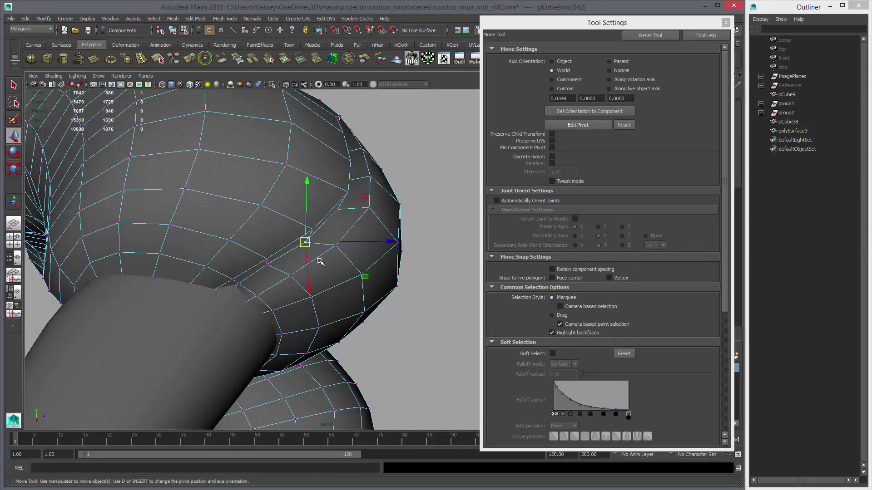
{"action": "left_click_drag", "start_coordinate": [340, 271], "coordinate": [309, 254], "text": "alt"}
{"action": "key", "text": "q"}
{"action": "left_click", "coordinate": [279, 246]}
{"action": "key", "text": "w"}
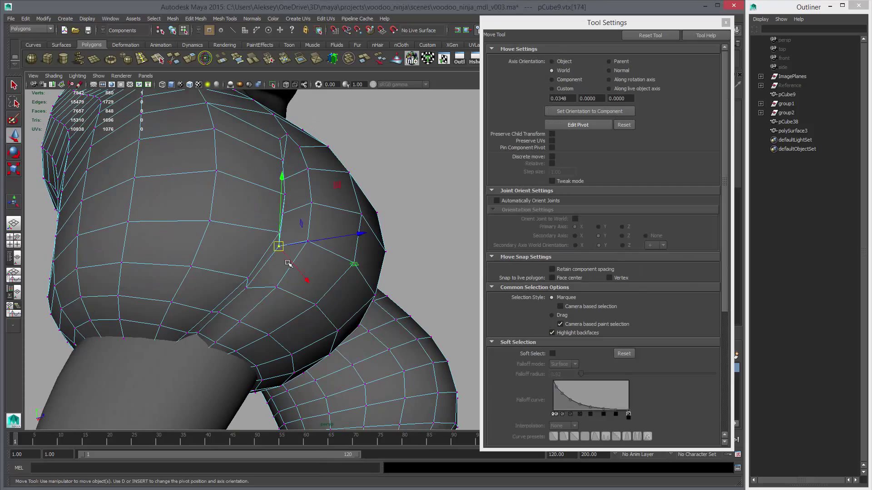
{"action": "middle_click_drag", "start_coordinate": [288, 263], "coordinate": [278, 267]}
{"action": "left_click_drag", "start_coordinate": [279, 267], "coordinate": [375, 315], "text": "alt"}
Adjust the positions of two vertices beside the fold's tip to even out the surrounding mesh.
{"action": "left_click", "coordinate": [205, 305]}
{"action": "key", "text": "q"}
{"action": "key", "text": "w"}
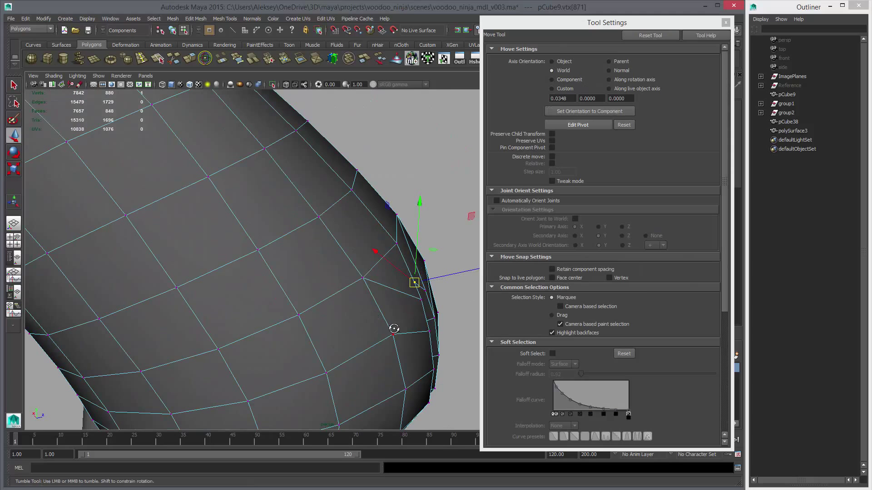
{"action": "left_click", "coordinate": [424, 300]}
{"action": "left_click_drag", "start_coordinate": [424, 300], "coordinate": [442, 297], "text": "alt"}
{"action": "left_click_drag", "start_coordinate": [454, 264], "coordinate": [262, 265]}
Spread apart the two vertices flanking the fold's tip with the Scale tool.
{"action": "key", "text": "1"}
{"action": "key", "text": "q"}
{"action": "left_click", "coordinate": [253, 248]}
{"action": "key", "text": "r"}
{"action": "middle_click_drag", "start_coordinate": [263, 264], "coordinate": [277, 267]}
{"action": "key", "text": "q"}
{"action": "left_click", "coordinate": [233, 195]}
{"action": "left_click", "coordinate": [214, 194], "text": "shift"}
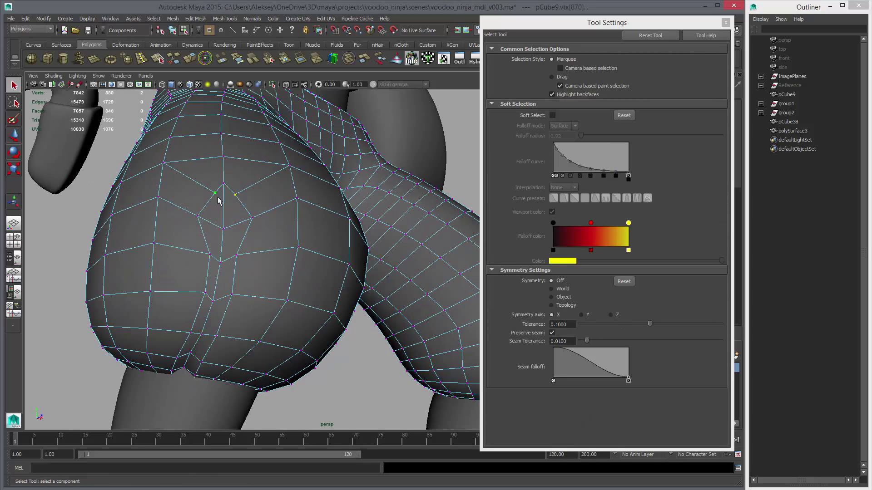
{"action": "key", "text": "r"}
{"action": "middle_click_drag", "start_coordinate": [227, 224], "coordinate": [238, 239]}
Scale apart the vertex pairs flanking the crease in the three rows below the fold's tip.
{"action": "left_click_drag", "start_coordinate": [273, 228], "coordinate": [207, 236], "text": "alt"}
{"action": "left_click", "coordinate": [201, 231]}
{"action": "left_click", "coordinate": [252, 235], "text": "shift"}
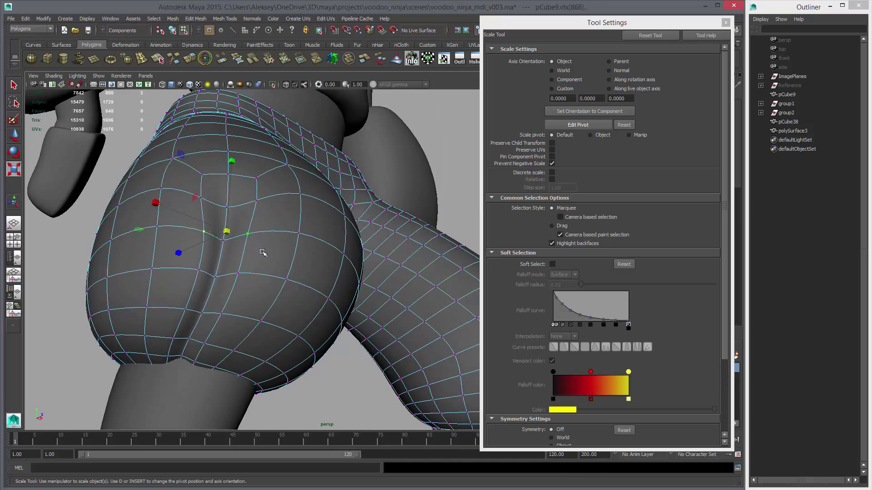
{"action": "middle_click_drag", "start_coordinate": [259, 269], "coordinate": [255, 296]}
{"action": "left_click", "coordinate": [199, 271]}
{"action": "left_click", "coordinate": [240, 276], "text": "shift"}
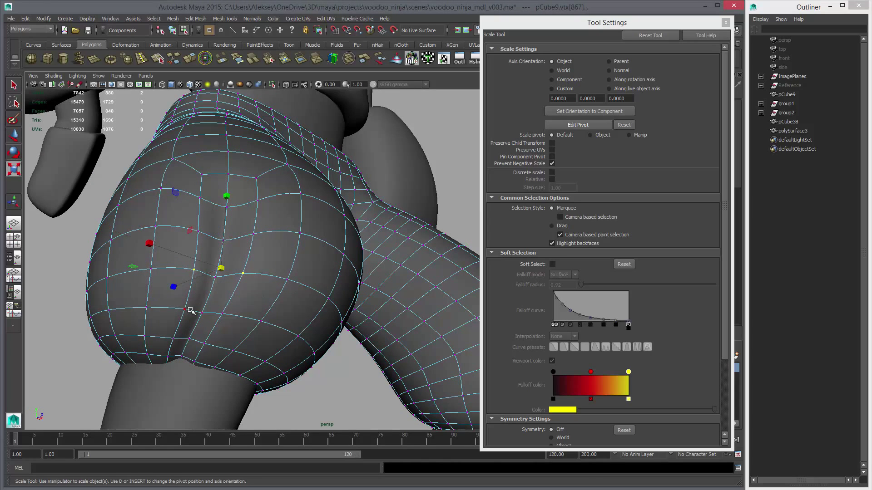
{"action": "left_click", "coordinate": [187, 309]}
{"action": "left_click", "coordinate": [223, 316], "text": "shift"}
{"action": "key", "text": "1"}
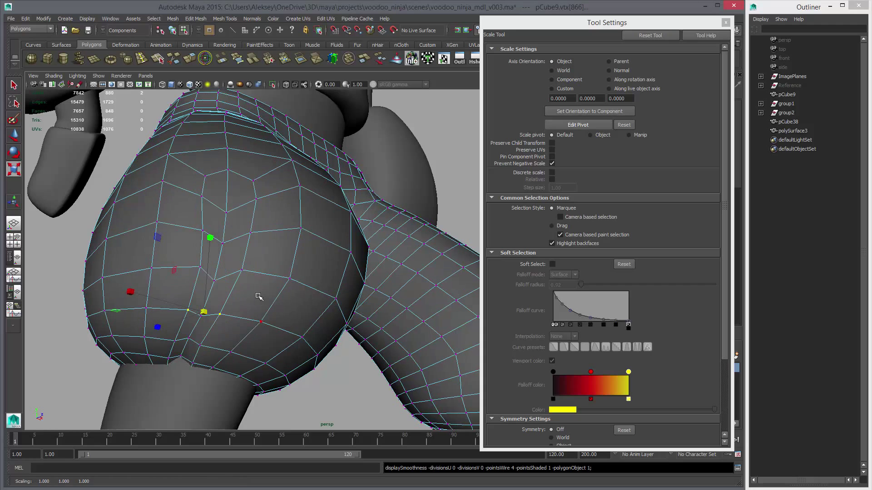
{"action": "right_click_drag", "start_coordinate": [259, 297], "coordinate": [296, 284]}
{"action": "key", "text": "3"}
{"action": "left_click_drag", "start_coordinate": [296, 284], "coordinate": [426, 236], "text": "alt"}
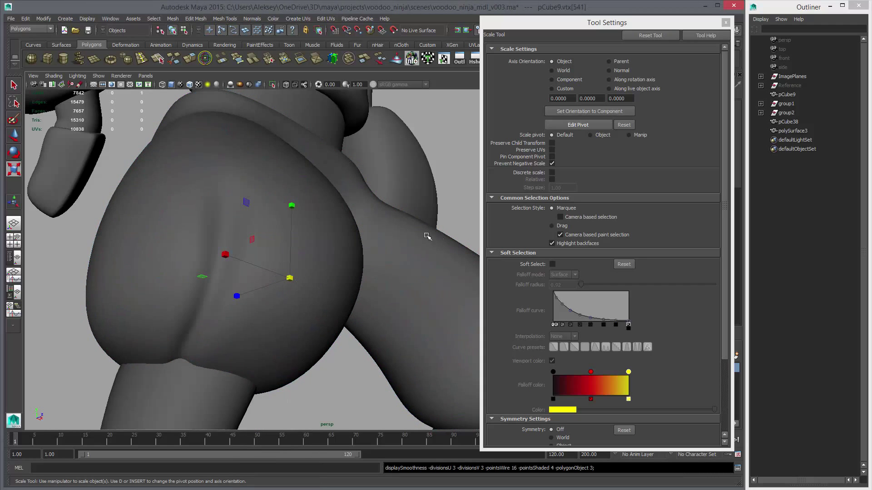
Compare the smoothed trouser fold with the reference sketch from the front.
{"action": "right_click_drag", "start_coordinate": [345, 358], "coordinate": [227, 304], "text": "alt"}
{"action": "left_click_drag", "start_coordinate": [227, 304], "coordinate": [218, 347], "text": "alt"}
{"action": "key", "text": "w"}
{"action": "left_click", "coordinate": [337, 333]}
{"action": "left_click_drag", "start_coordinate": [400, 322], "coordinate": [362, 298], "text": "alt"}
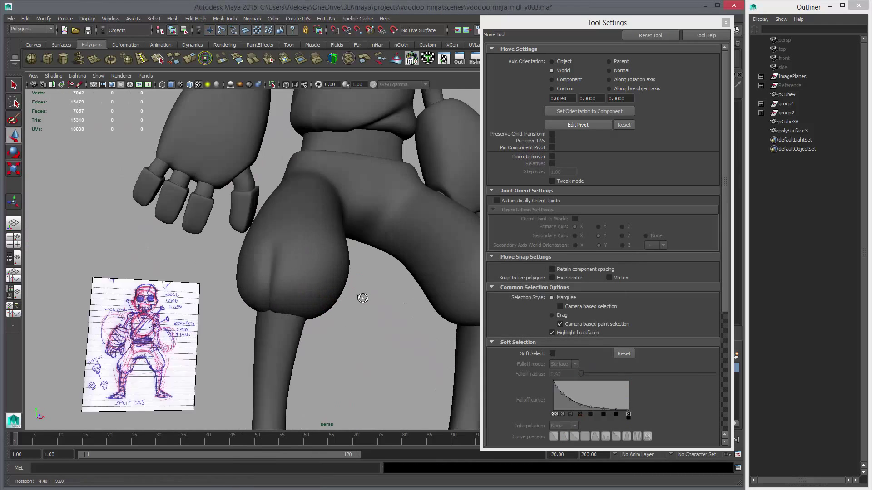
{"action": "right_click_drag", "start_coordinate": [362, 298], "coordinate": [328, 295], "text": "alt"}
{"action": "left_click_drag", "start_coordinate": [329, 296], "coordinate": [266, 297], "text": "alt"}
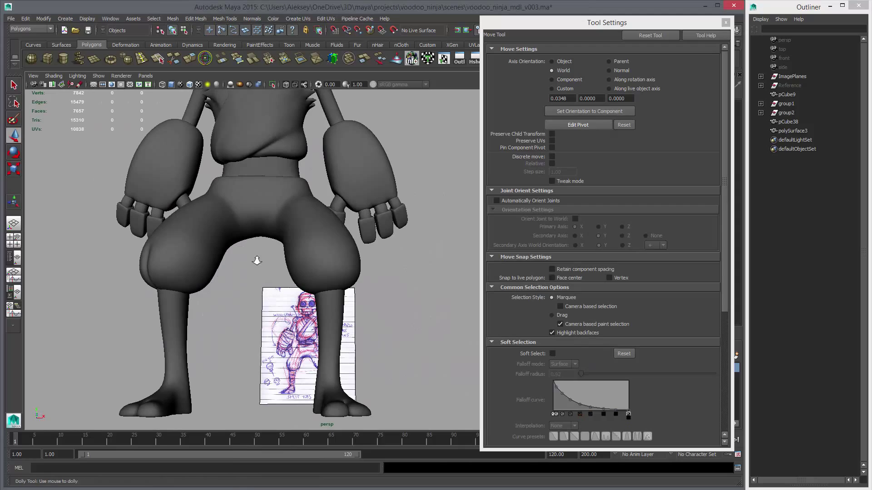
{"action": "right_click_drag", "start_coordinate": [257, 261], "coordinate": [241, 278], "text": "alt"}
{"action": "left_click_drag", "start_coordinate": [242, 277], "coordinate": [240, 284], "text": "alt"}
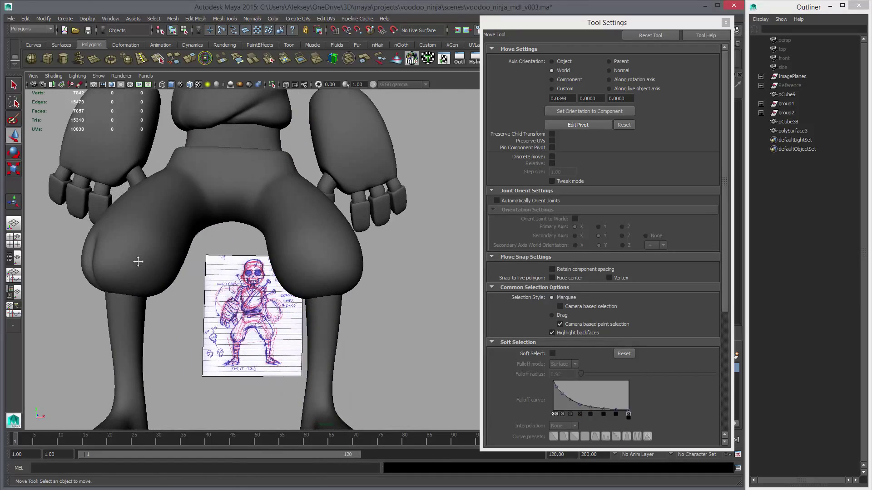
Select the crease vertex below the fold's tip and offset it along its local normal with Transform Component.
{"action": "middle_click_drag", "start_coordinate": [138, 262], "coordinate": [218, 232], "text": "alt"}
{"action": "left_click", "coordinate": [219, 233]}
{"action": "left_click_drag", "start_coordinate": [219, 232], "coordinate": [306, 304], "text": "alt"}
{"action": "right_click_drag", "start_coordinate": [305, 303], "coordinate": [336, 291], "text": "alt"}
{"action": "left_click_drag", "start_coordinate": [282, 227], "coordinate": [312, 214], "text": "alt"}
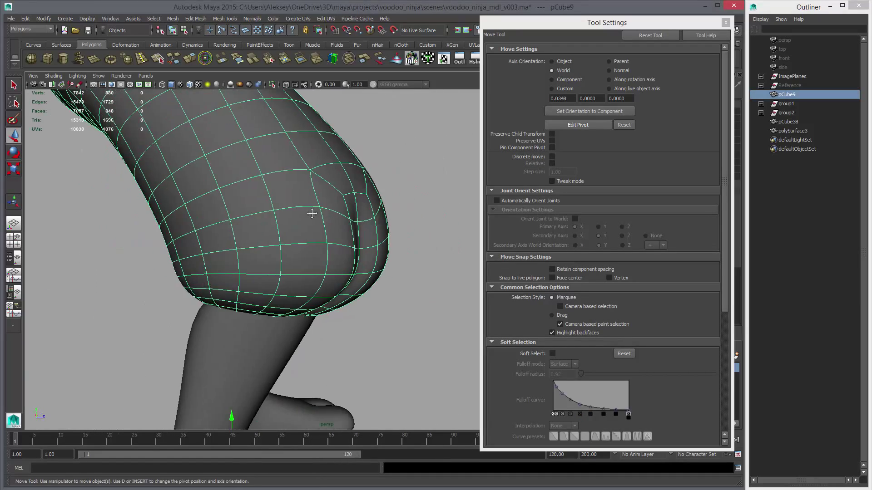
{"action": "middle_click_drag", "start_coordinate": [312, 213], "coordinate": [298, 205], "text": "alt"}
{"action": "left_click_drag", "start_coordinate": [298, 204], "coordinate": [247, 248], "text": "alt"}
{"action": "key", "text": "1"}
{"action": "right_click_drag", "start_coordinate": [247, 248], "coordinate": [220, 247]}
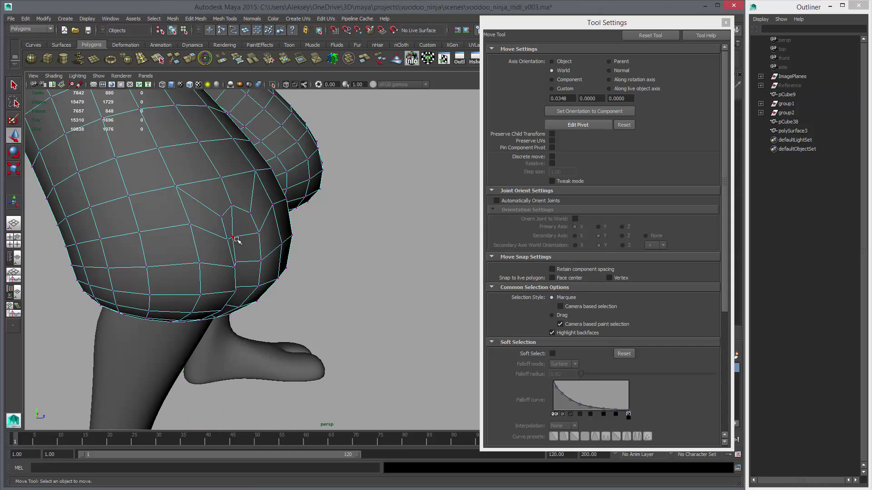
{"action": "left_click", "coordinate": [235, 238]}
{"action": "left_click_drag", "start_coordinate": [259, 257], "coordinate": [290, 363], "text": "alt"}
{"action": "middle_click_drag", "start_coordinate": [251, 230], "coordinate": [300, 177], "text": "alt"}
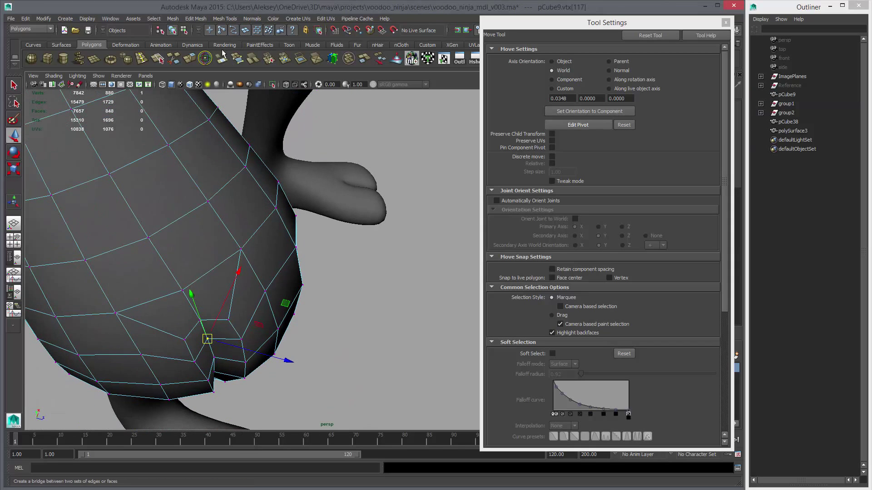
{"action": "key", "text": "t"}
{"action": "left_click_drag", "start_coordinate": [215, 357], "coordinate": [288, 348]}
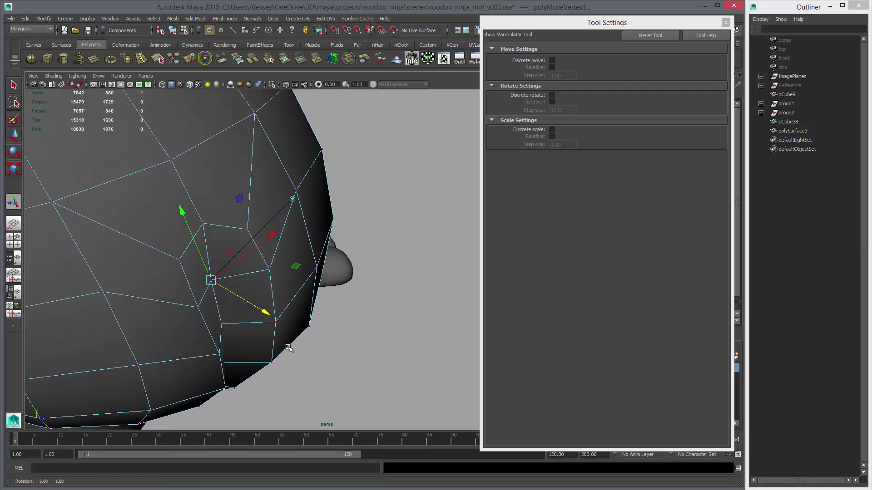
Offset the next two crease vertices down the fold along their local normals with Transform Component.
{"action": "left_click", "coordinate": [222, 321]}
{"action": "key", "text": "g"}
{"action": "middle_click_drag", "start_coordinate": [288, 347], "coordinate": [276, 340]}
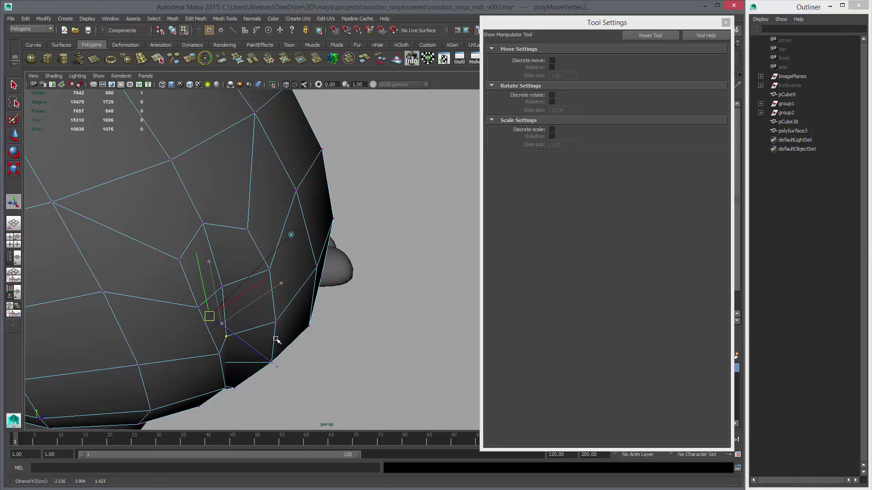
{"action": "left_click_drag", "start_coordinate": [274, 335], "coordinate": [243, 227], "text": "alt"}
{"action": "left_click", "coordinate": [243, 224]}
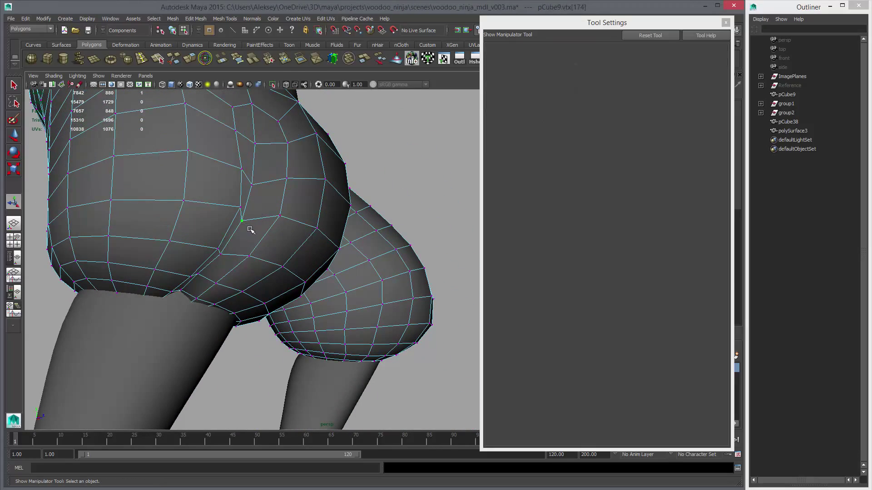
{"action": "left_click", "coordinate": [251, 230]}
{"action": "left_click_drag", "start_coordinate": [274, 232], "coordinate": [272, 230]}
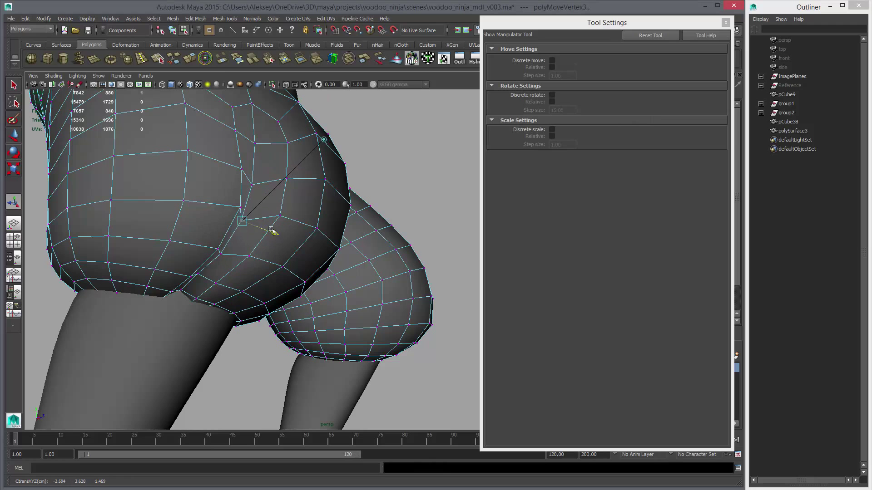
{"action": "right_click_drag", "start_coordinate": [293, 206], "coordinate": [313, 200]}
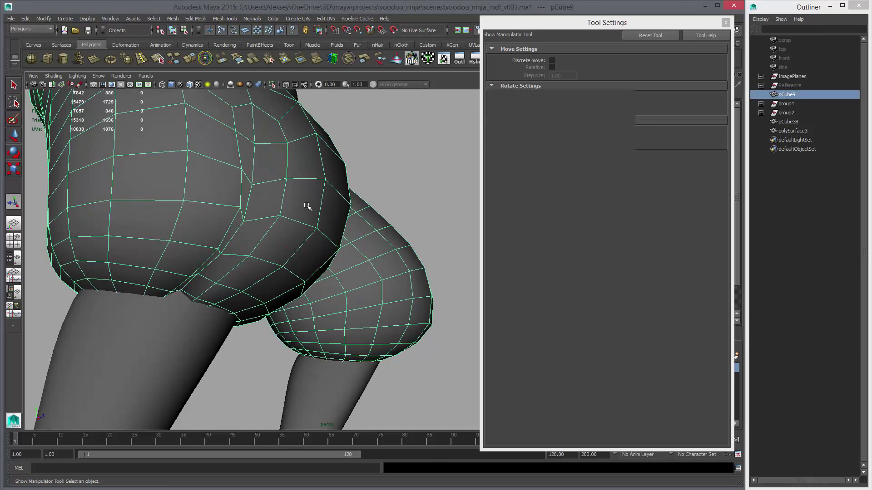
Review the smoothed trousers from several angles and close the Tool Settings window.
{"action": "key", "text": "3"}
{"action": "left_click", "coordinate": [400, 196]}
{"action": "right_click_drag", "start_coordinate": [398, 198], "coordinate": [234, 258], "text": "alt"}
{"action": "left_click_drag", "start_coordinate": [234, 258], "coordinate": [269, 240], "text": "alt"}
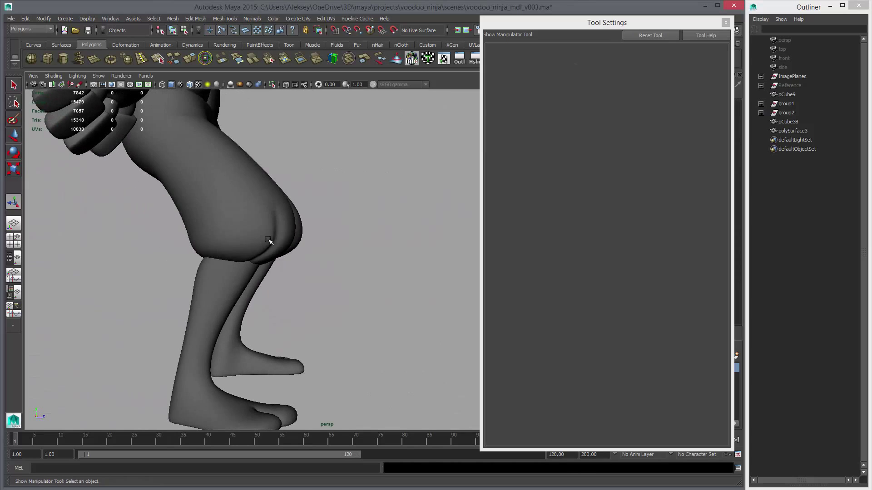
{"action": "left_click_drag", "start_coordinate": [349, 346], "coordinate": [299, 334], "text": "alt"}
{"action": "left_click", "coordinate": [725, 23]}
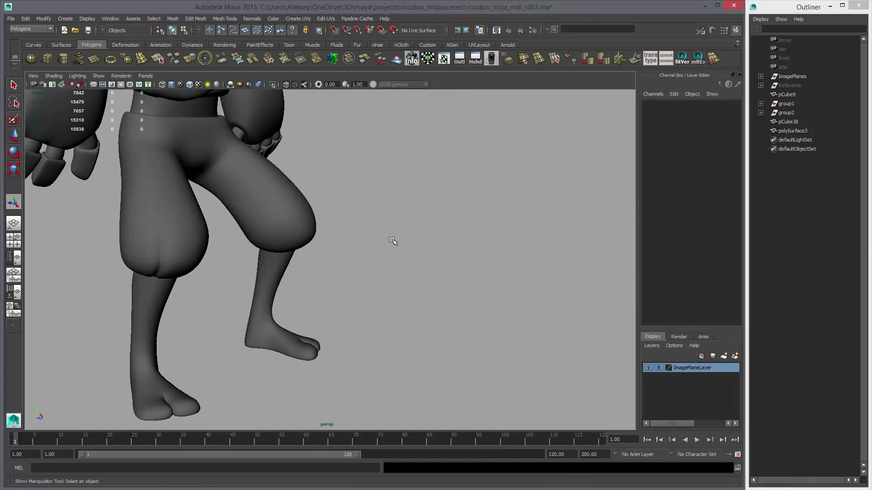
{"action": "left_click_drag", "start_coordinate": [393, 241], "coordinate": [394, 271], "text": "alt"}
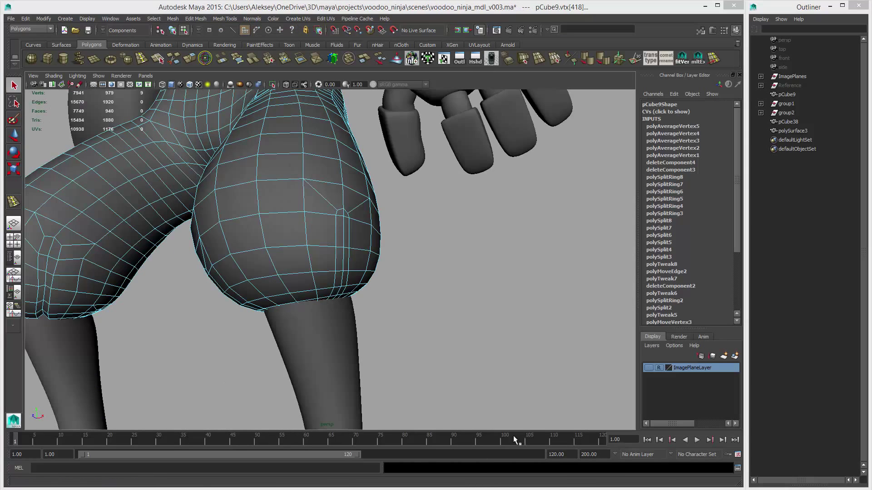
Average the vertices of the faces at and just below the trouser leg's fold tips with a smoothing amount of 1.
{"action": "right_click_drag", "start_coordinate": [418, 286], "coordinate": [459, 344], "text": "alt"}
{"action": "right_click_drag", "start_coordinate": [274, 193], "coordinate": [275, 219]}
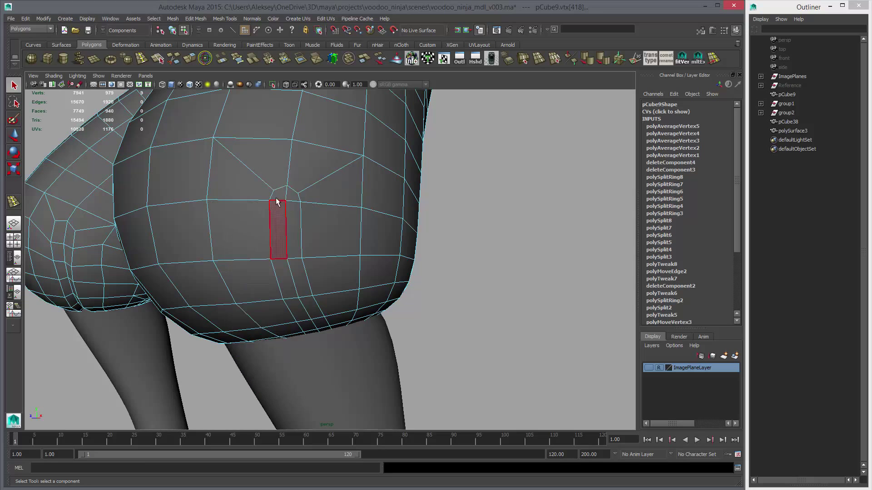
{"action": "left_click", "coordinate": [279, 196]}
{"action": "left_click", "coordinate": [291, 194], "text": "shift"}
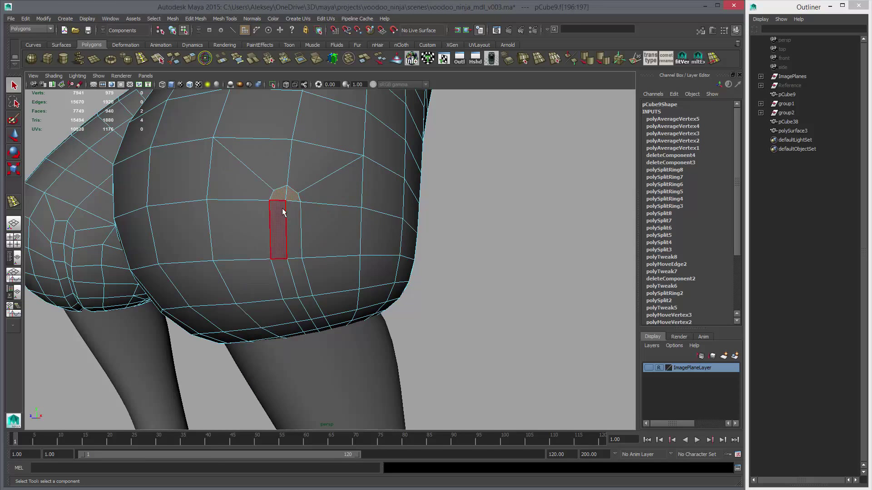
{"action": "left_click_drag", "start_coordinate": [282, 208], "coordinate": [399, 203], "text": "alt"}
{"action": "left_click", "coordinate": [421, 197], "text": "shift"}
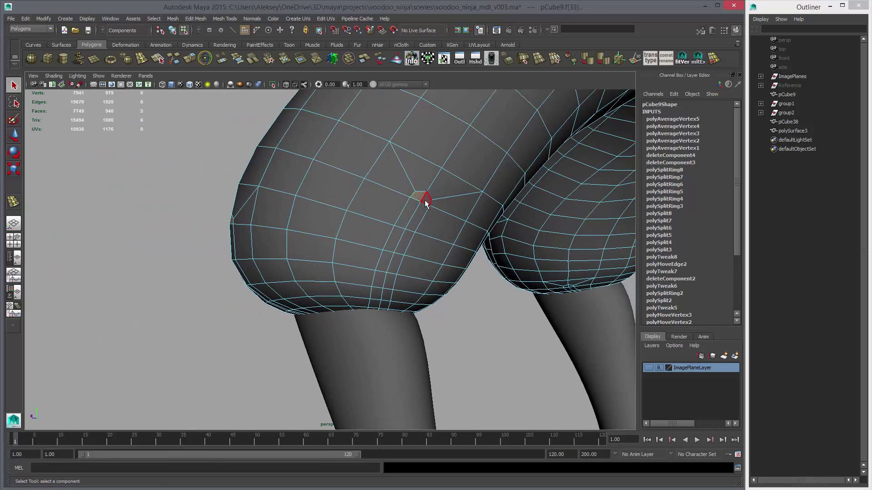
{"action": "left_click", "coordinate": [426, 198], "text": "shift"}
{"action": "left_click_drag", "start_coordinate": [536, 223], "coordinate": [293, 254], "text": "alt"}
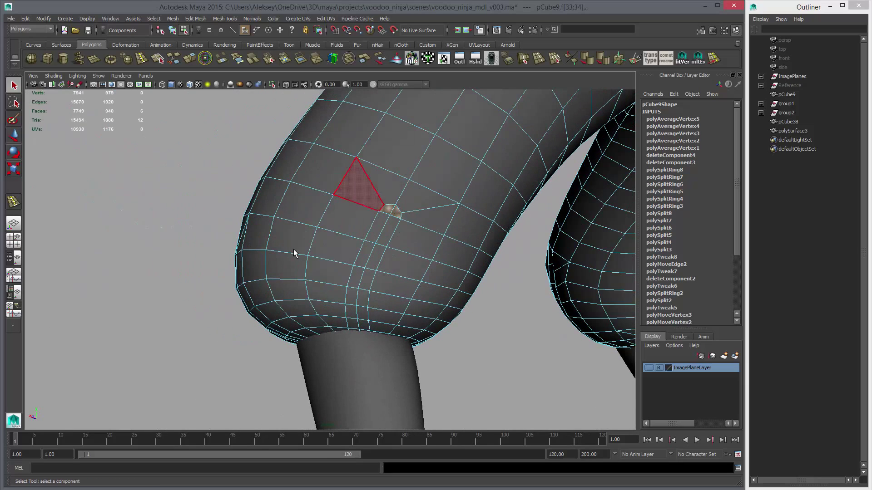
{"action": "left_click", "coordinate": [172, 18]}
{"action": "left_click", "coordinate": [233, 81]}
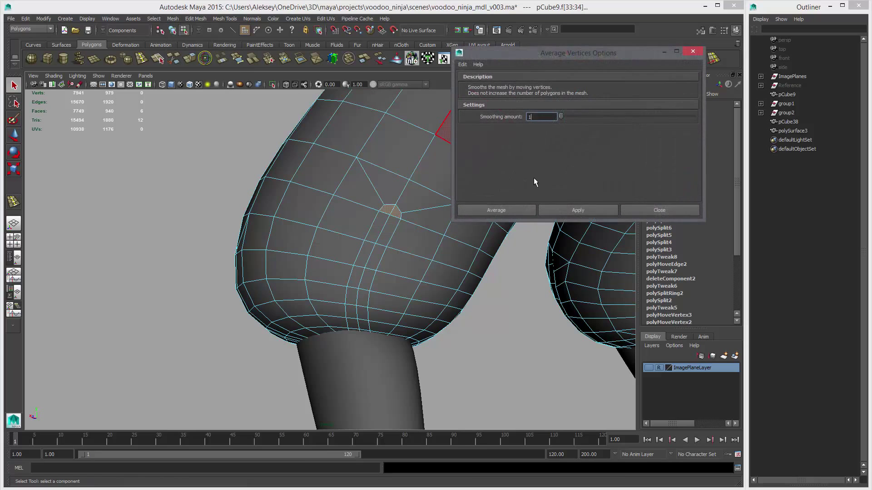
{"action": "left_click", "coordinate": [579, 209]}
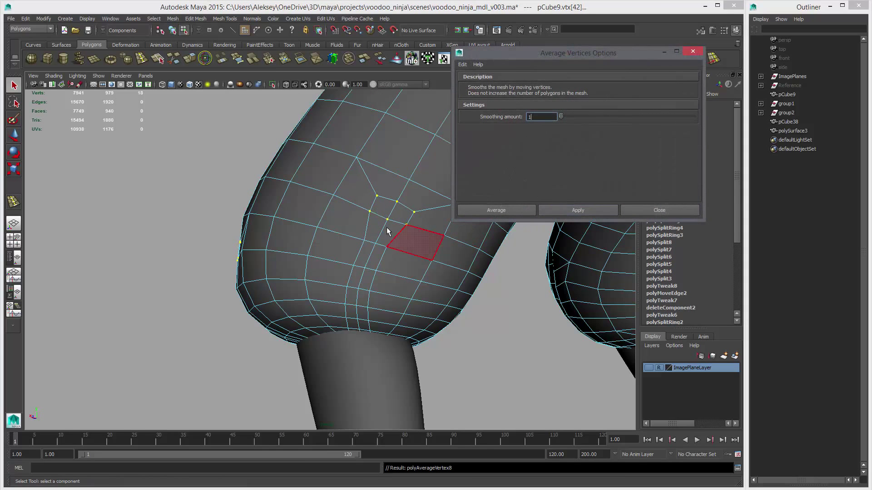
{"action": "left_click_drag", "start_coordinate": [295, 256], "coordinate": [545, 231], "text": "alt"}
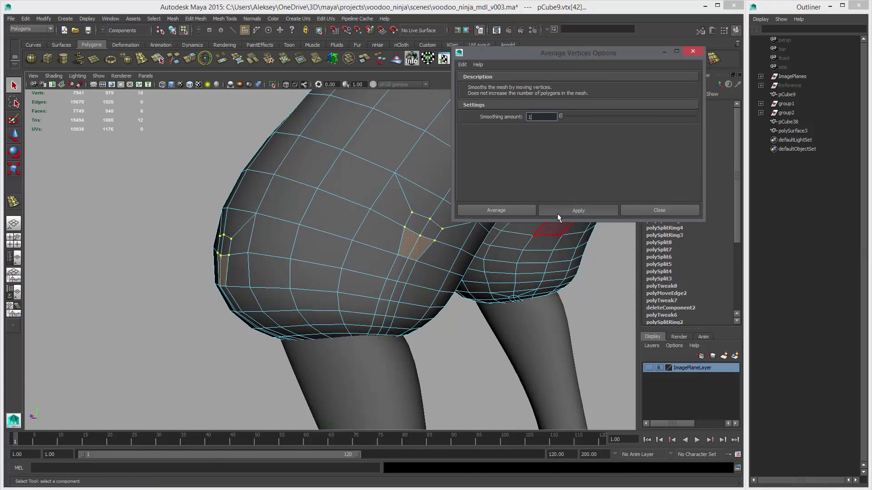
{"action": "left_click", "coordinate": [557, 214]}
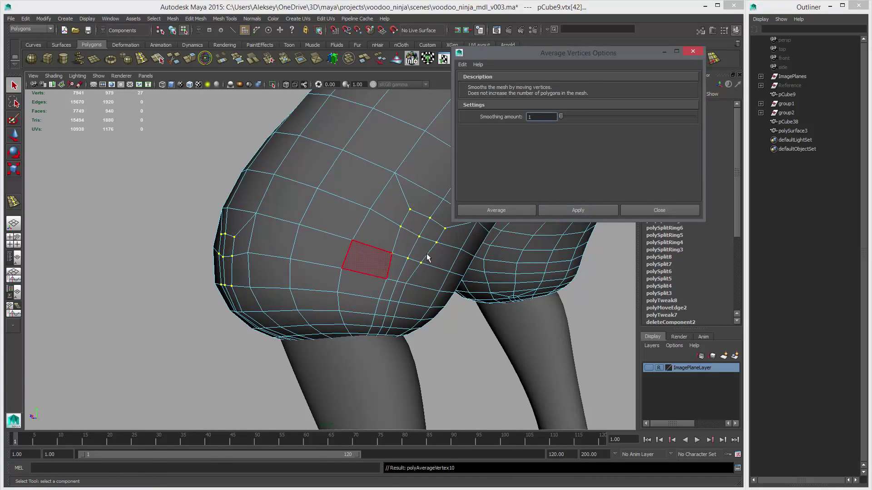
Select the small faces at the fold tips on the trouser leg's other side and average their vertices with a smoothing amount of 1.
{"action": "left_click_drag", "start_coordinate": [425, 256], "coordinate": [384, 222], "text": "alt"}
{"action": "left_click_drag", "start_coordinate": [318, 253], "coordinate": [211, 230], "text": "alt"}
{"action": "left_click_drag", "start_coordinate": [383, 237], "coordinate": [200, 242], "text": "alt"}
{"action": "right_click_drag", "start_coordinate": [254, 227], "coordinate": [366, 209], "text": "alt"}
{"action": "left_click", "coordinate": [306, 216]}
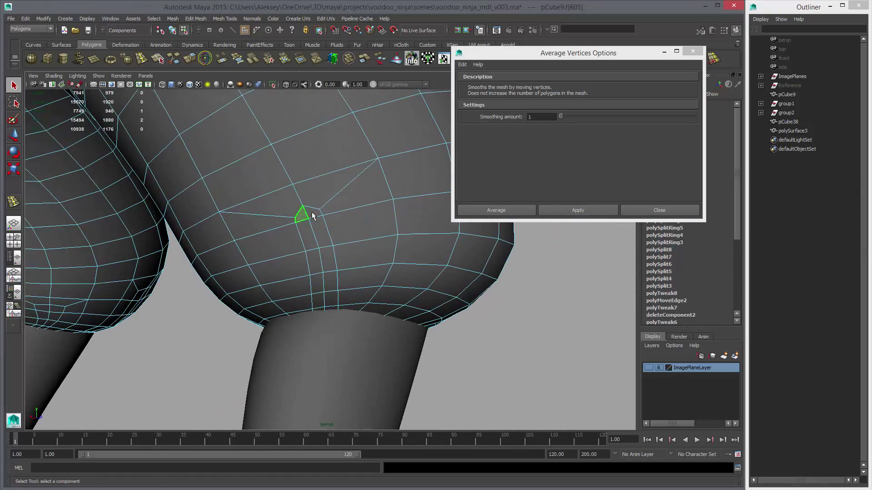
{"action": "left_click_drag", "start_coordinate": [364, 249], "coordinate": [359, 225], "text": "alt"}
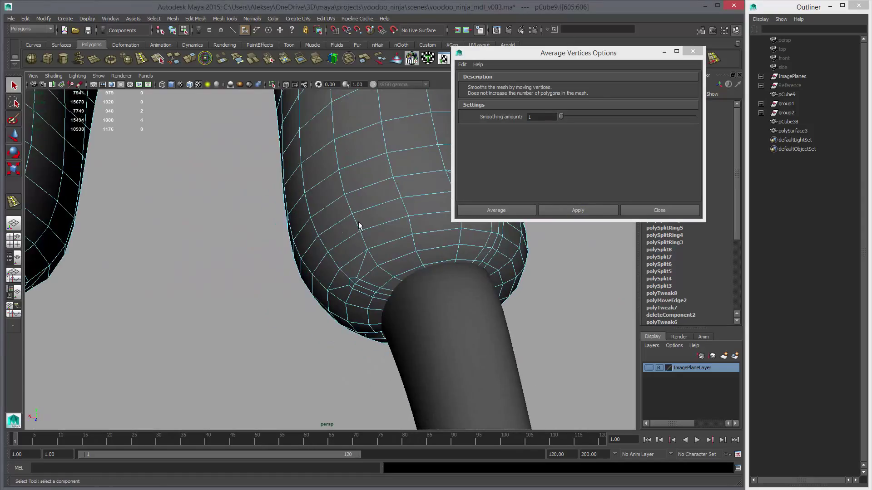
{"action": "left_click", "coordinate": [356, 282], "text": "shift"}
{"action": "left_click_drag", "start_coordinate": [447, 269], "coordinate": [402, 266], "text": "alt"}
{"action": "left_click", "coordinate": [569, 209]}
{"action": "left_click", "coordinate": [569, 209]}
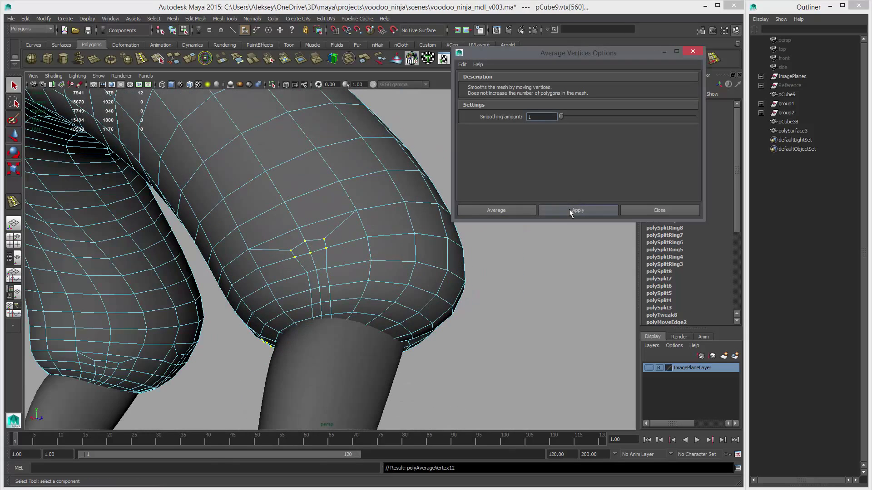
Average the vertices around the fold tips again, then return the trousers to object selection.
{"action": "left_click_drag", "start_coordinate": [340, 261], "coordinate": [381, 287], "text": "alt"}
{"action": "left_click", "coordinate": [548, 209]}
{"action": "left_click", "coordinate": [548, 209]}
{"action": "left_click", "coordinate": [548, 209]}
{"action": "left_click_drag", "start_coordinate": [218, 263], "coordinate": [331, 241], "text": "alt"}
{"action": "right_click_drag", "start_coordinate": [333, 236], "coordinate": [348, 227]}
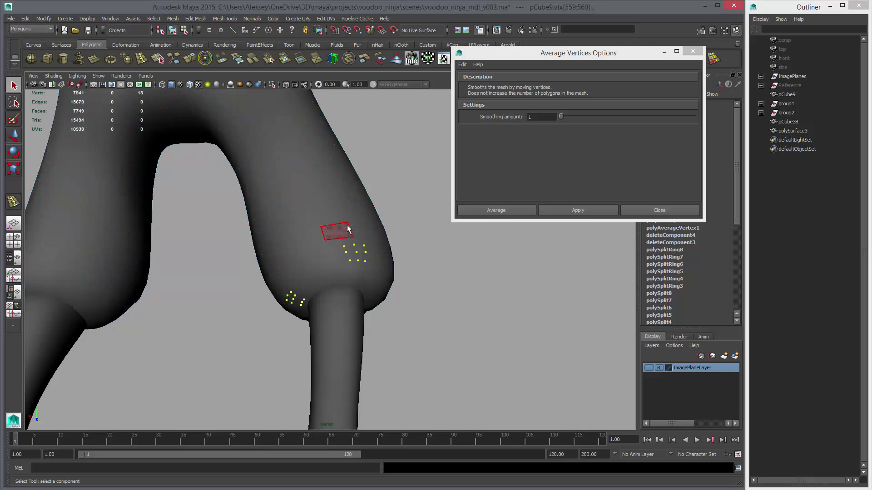
{"action": "left_click_drag", "start_coordinate": [349, 227], "coordinate": [363, 271], "text": "alt"}
{"action": "left_click", "coordinate": [363, 271]}
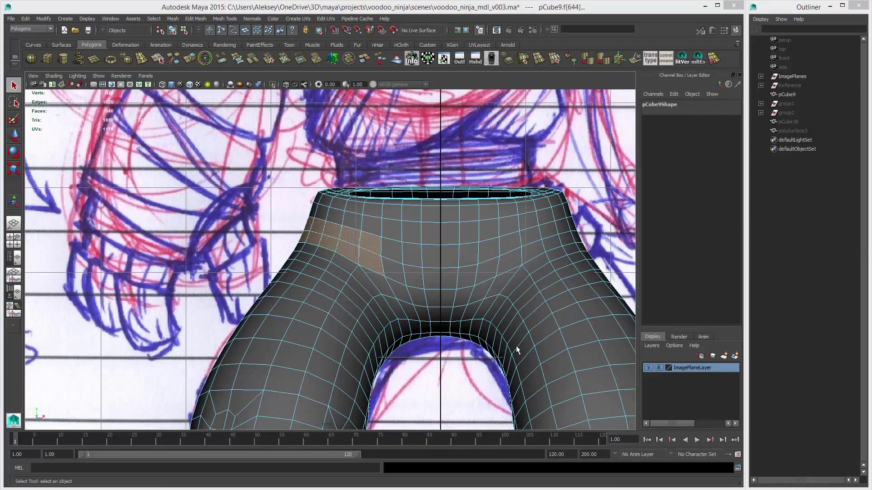
Select the band of hip faces that matches the sketched folds and extrude it inward with a Local Translate Z of 0.086.
{"action": "scroll", "coordinate": [516, 345], "scroll_direction": "down", "scroll_amount": 3}
{"action": "key", "text": "w"}
{"action": "key", "text": "4"}
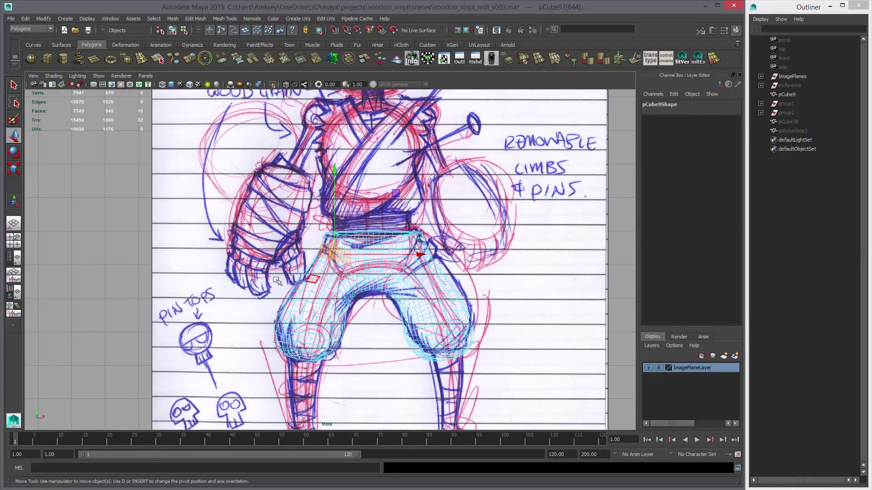
{"action": "scroll", "coordinate": [517, 341], "scroll_direction": "up", "scroll_amount": 5}
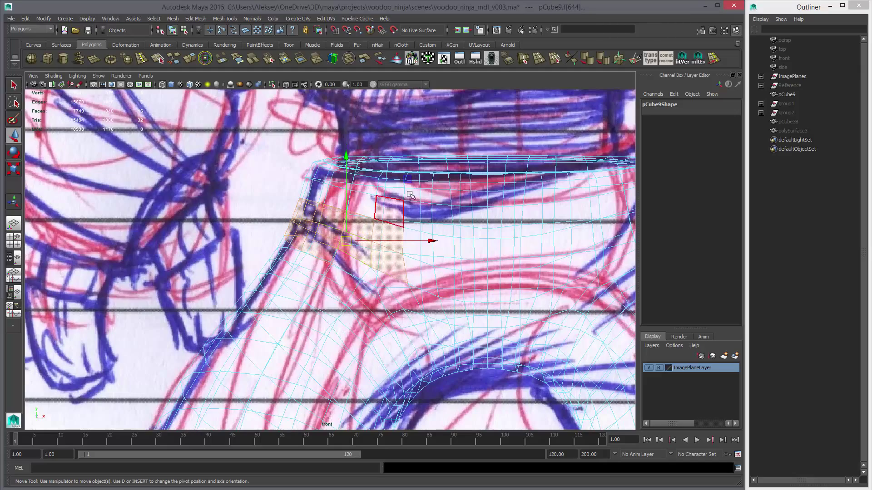
{"action": "key", "text": "space"}
{"action": "key", "text": "space"}
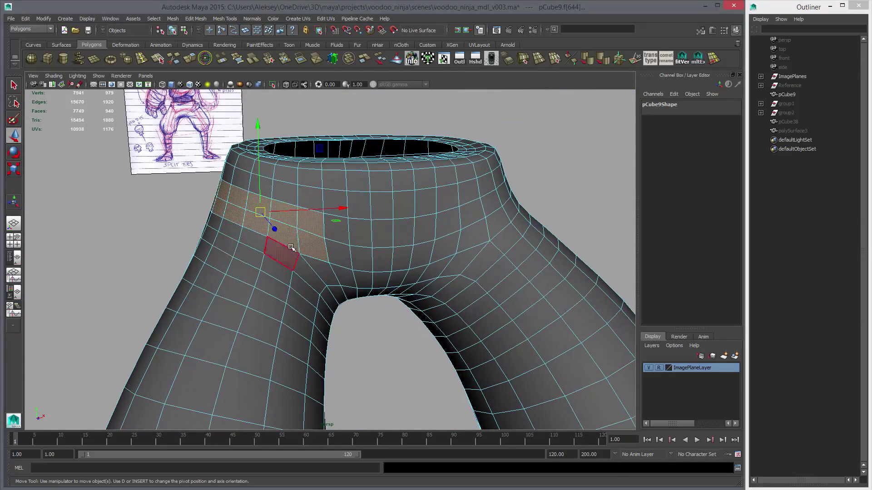
{"action": "left_click_drag", "start_coordinate": [291, 247], "coordinate": [315, 284], "text": "alt"}
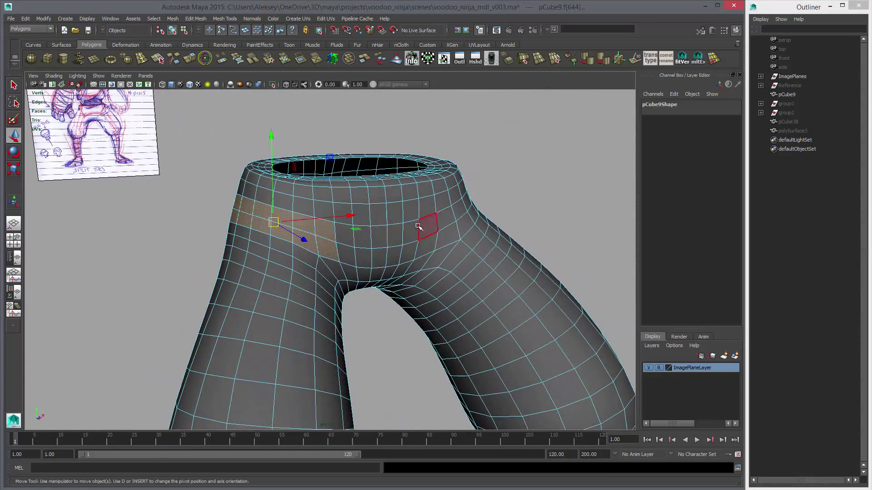
{"action": "left_click_drag", "start_coordinate": [418, 225], "coordinate": [369, 199], "text": "alt"}
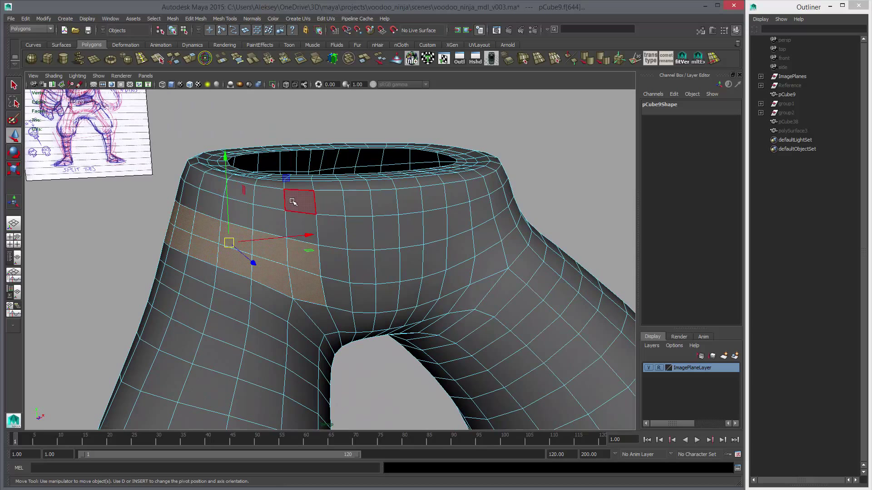
{"action": "left_click", "coordinate": [190, 58]}
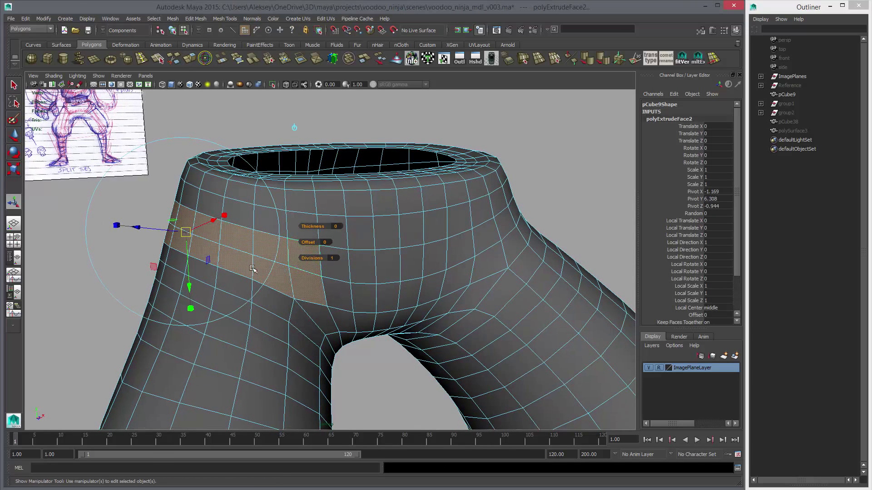
{"action": "mouse_move", "coordinate": [130, 227]}
{"action": "left_mouse_down"}
{"action": "mouse_move", "coordinate": [142, 225]}
{"action": "mouse_move", "coordinate": [129, 227]}
{"action": "left_mouse_up"}
{"action": "left_click_drag", "start_coordinate": [182, 218], "coordinate": [294, 241], "text": "alt"}
{"action": "right_click_drag", "start_coordinate": [293, 241], "coordinate": [409, 277], "text": "alt"}
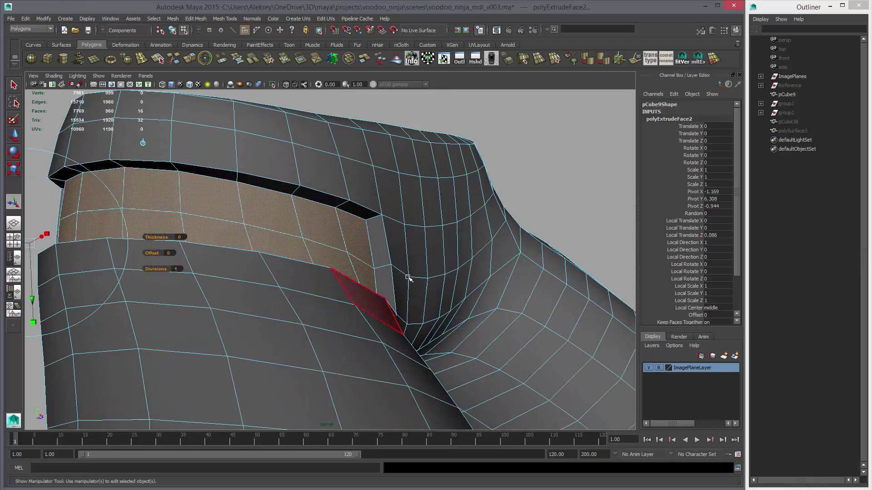
Delete the inner border edges at both ends of the recessed hip band so the folds taper out.
{"action": "key", "text": "q"}
{"action": "left_click_drag", "start_coordinate": [409, 277], "coordinate": [350, 266], "text": "alt"}
{"action": "key", "text": "F10"}
{"action": "left_click", "coordinate": [278, 257]}
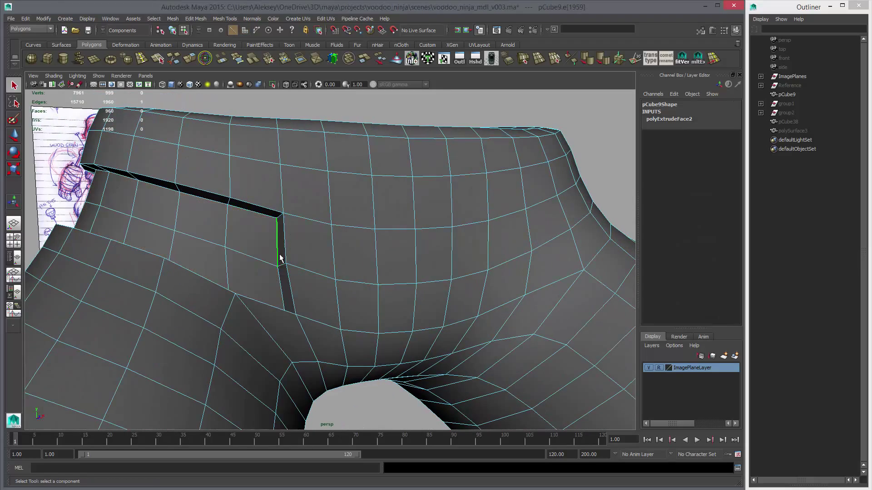
{"action": "left_click_drag", "start_coordinate": [255, 286], "coordinate": [140, 247], "text": "alt"}
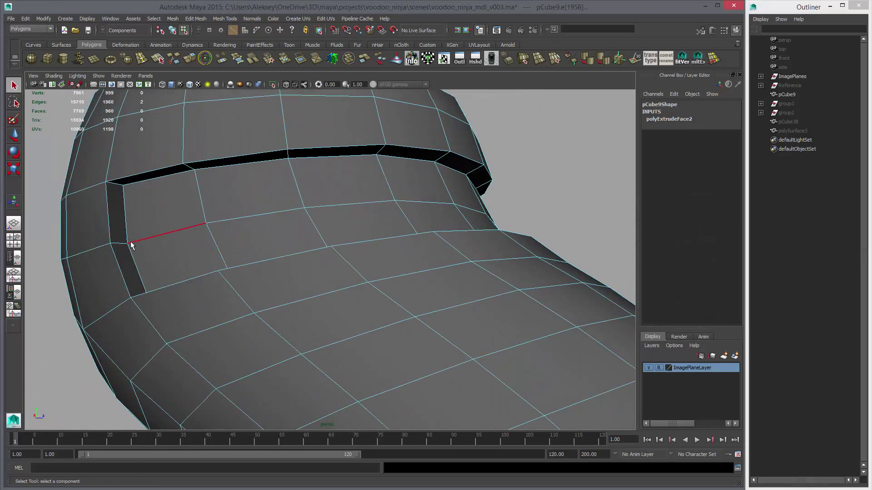
{"action": "key", "text": "Delete"}
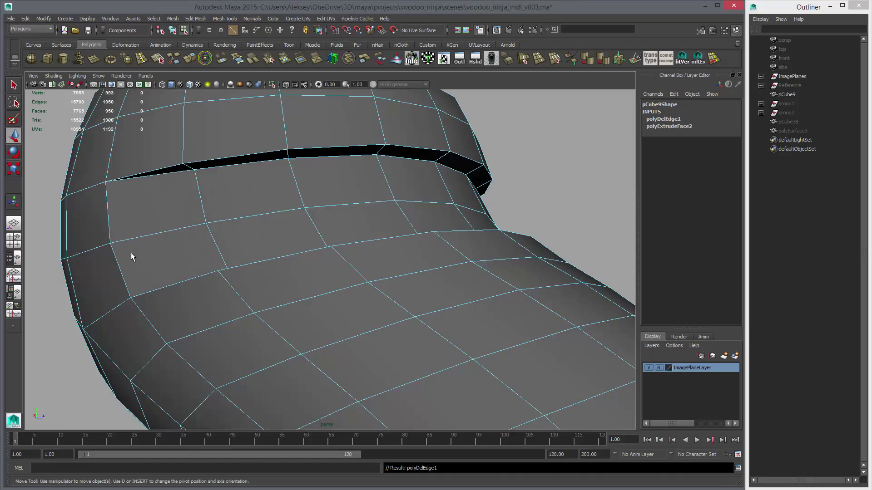
Offset the edges near the back end of the hip recess with Transform Component, using a Local Translate Z of -0.031.
{"action": "left_click_drag", "start_coordinate": [352, 227], "coordinate": [255, 209], "text": "alt"}
{"action": "right_click_drag", "start_coordinate": [255, 209], "coordinate": [295, 215], "text": "alt"}
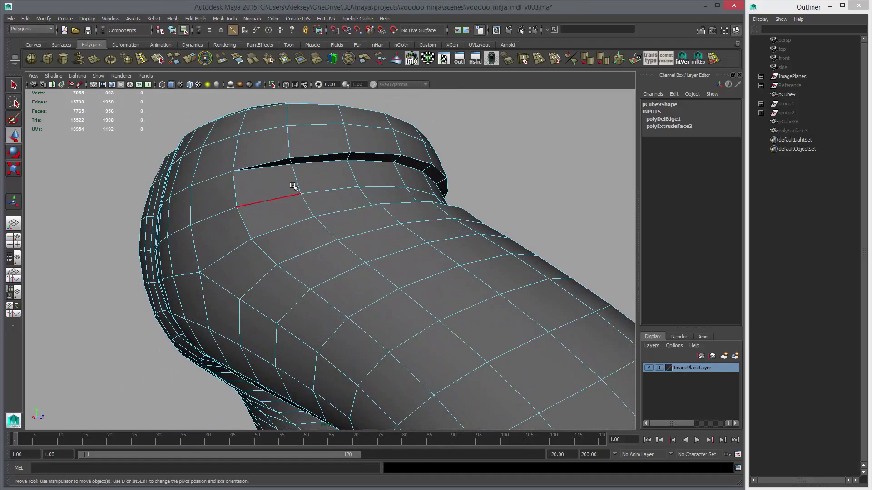
{"action": "left_click", "coordinate": [295, 183]}
{"action": "left_click", "coordinate": [312, 212], "text": "shift"}
{"action": "left_click_drag", "start_coordinate": [312, 213], "coordinate": [291, 309], "text": "alt"}
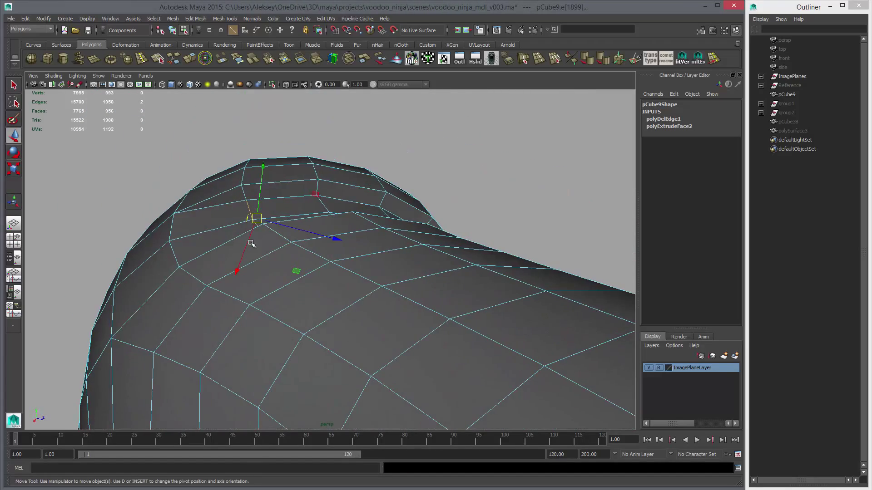
{"action": "left_click", "coordinate": [205, 59]}
{"action": "left_click_drag", "start_coordinate": [264, 250], "coordinate": [348, 278]}
{"action": "middle_click_drag", "start_coordinate": [347, 279], "coordinate": [421, 254], "text": "alt"}
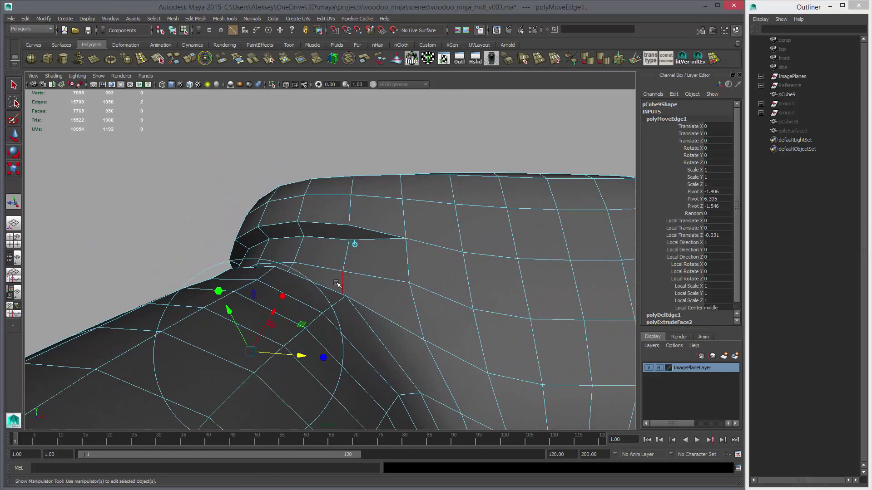
Offset the edge beside the tapered end of the hip recess along its local normal with Transform Component.
{"action": "left_click", "coordinate": [342, 284]}
{"action": "left_click_drag", "start_coordinate": [346, 255], "coordinate": [341, 210], "text": "alt"}
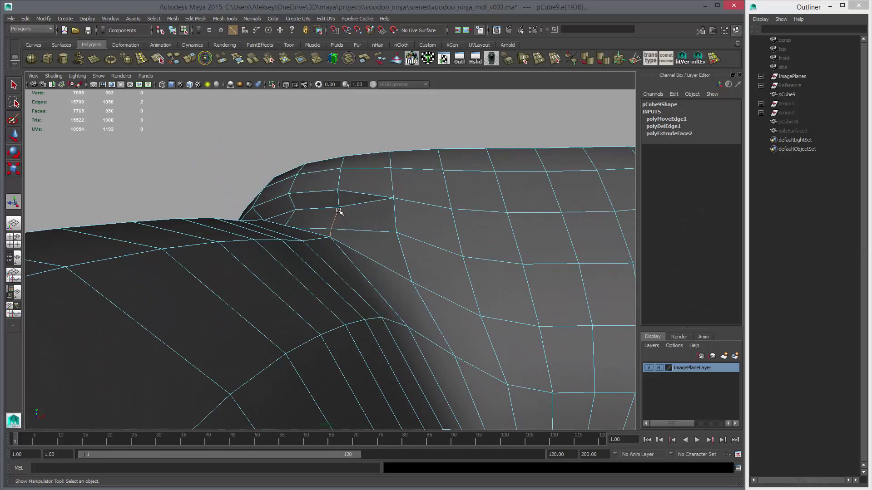
{"action": "left_click", "coordinate": [205, 58]}
{"action": "left_click_drag", "start_coordinate": [345, 249], "coordinate": [369, 237]}
{"action": "right_click_drag", "start_coordinate": [370, 237], "coordinate": [402, 230]}
Review the hip folds in smooth preview from several angles and against the front reference sketch.
{"action": "key", "text": "3"}
{"action": "left_click", "coordinate": [432, 179]}
{"action": "left_click_drag", "start_coordinate": [463, 241], "coordinate": [491, 247], "text": "alt"}
{"action": "right_click_drag", "start_coordinate": [491, 247], "coordinate": [227, 238], "text": "alt"}
{"action": "left_click_drag", "start_coordinate": [227, 239], "coordinate": [385, 333], "text": "alt"}
{"action": "left_click", "coordinate": [389, 347]}
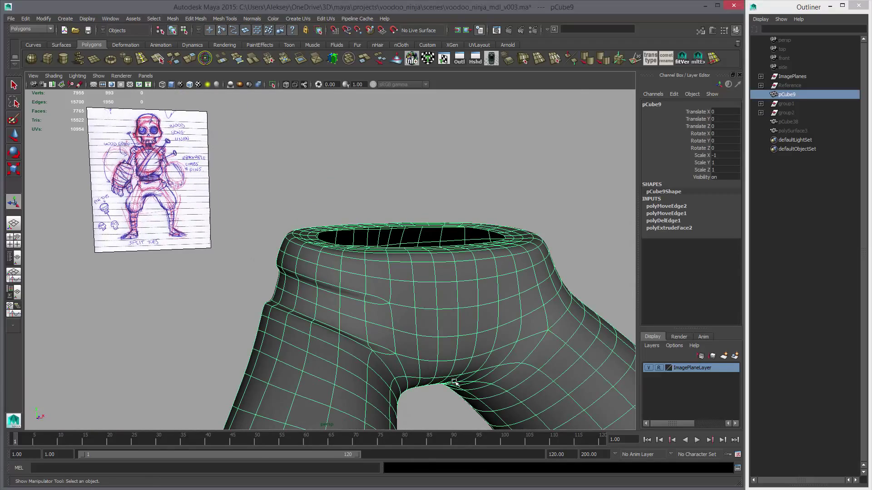
{"action": "key", "text": "space"}
{"action": "key", "text": "space"}
{"action": "key", "text": "space"}
{"action": "key", "text": "space"}
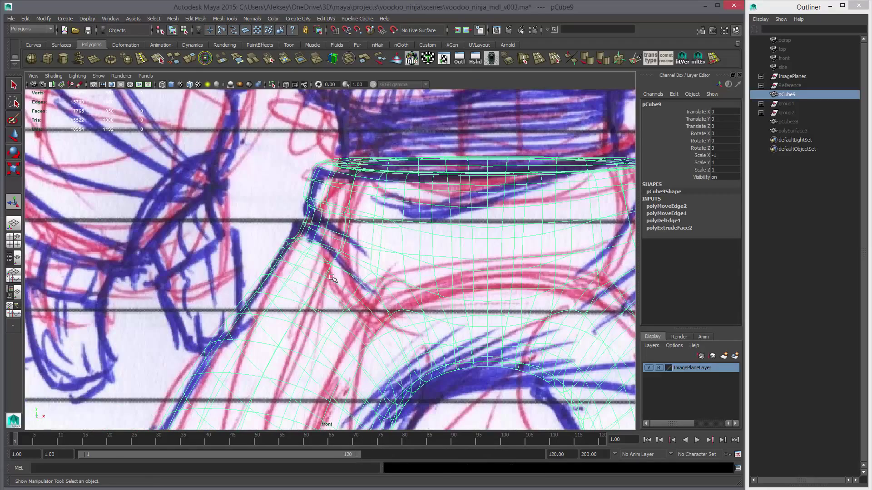
Turn off smooth preview and compare the hip fold's end vertices with the front sketch in wireframe and shaded display.
{"action": "key", "text": "1"}
{"action": "right_click_drag", "start_coordinate": [354, 245], "coordinate": [339, 205], "text": "alt"}
{"action": "key", "text": "w"}
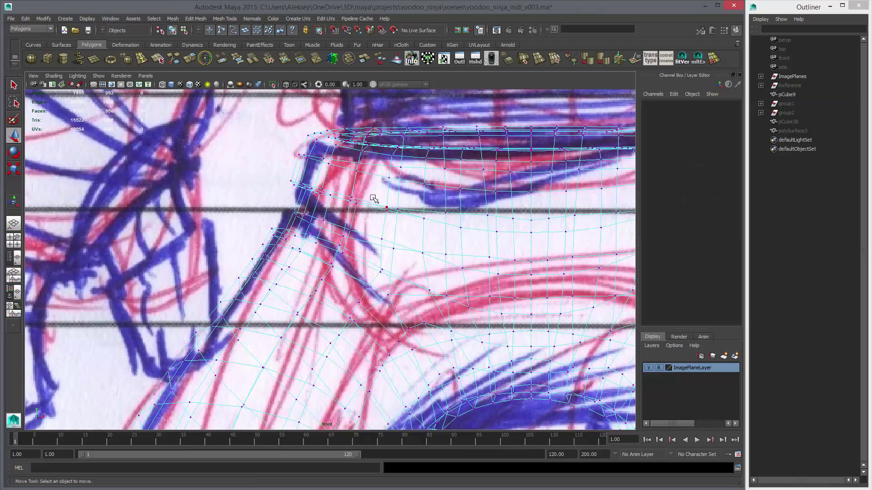
{"action": "left_click_drag", "start_coordinate": [372, 198], "coordinate": [406, 225]}
{"action": "key", "text": "space"}
{"action": "key", "text": "space"}
{"action": "key", "text": "space"}
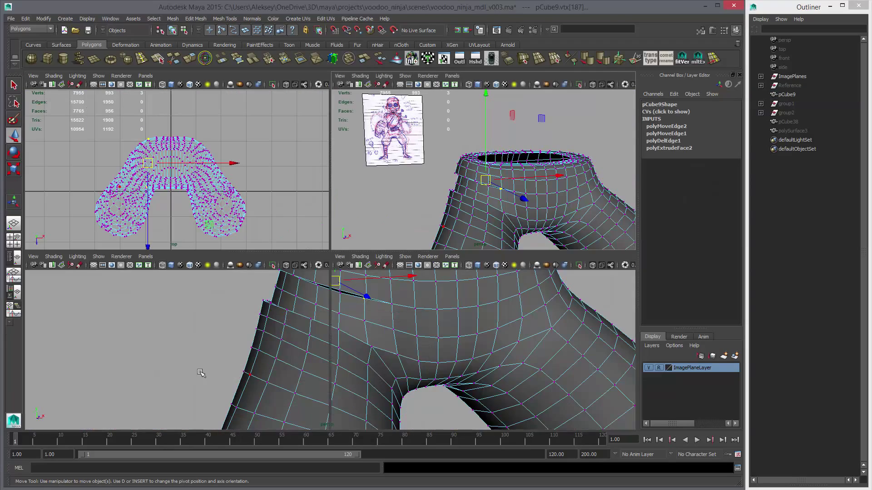
{"action": "key", "text": "space"}
{"action": "key", "text": "5"}
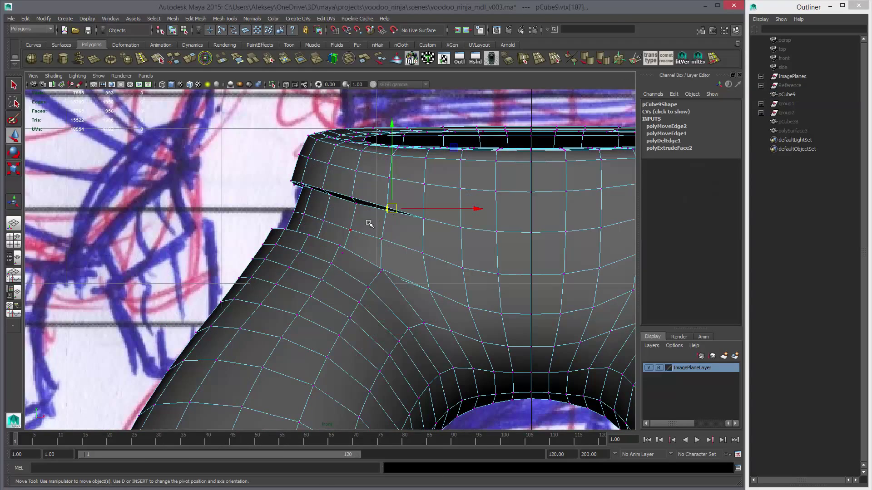
{"action": "right_click_drag", "start_coordinate": [368, 223], "coordinate": [370, 203]}
{"action": "key", "text": "q"}
{"action": "key", "text": "4"}
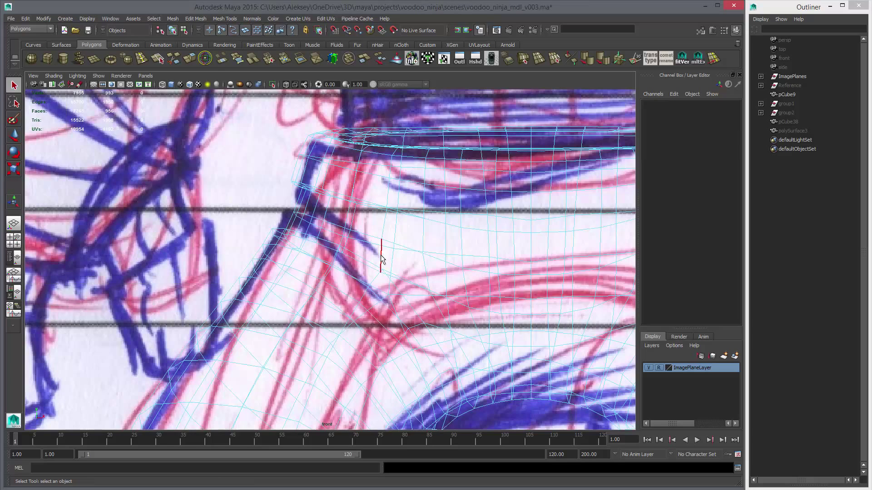
{"action": "key", "text": "5"}
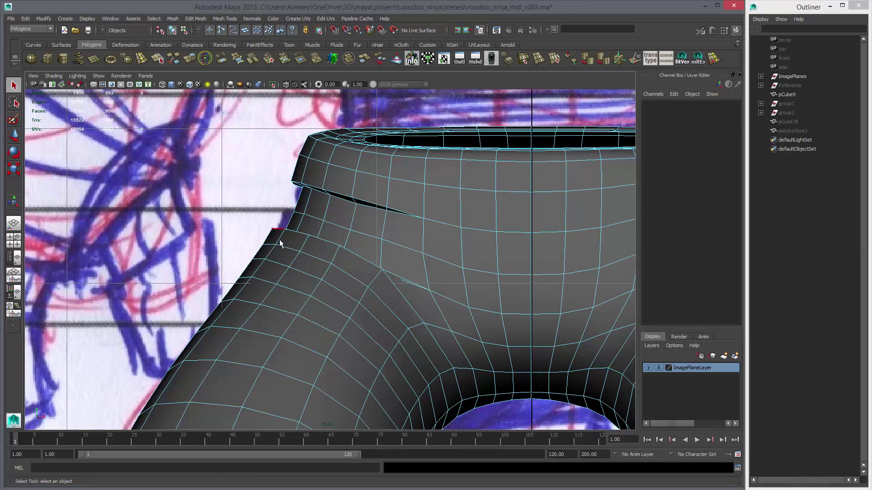
Enable soft selection on the outer hip face with a falloff radius of 0.62 and apply the first falloff curve preset.
{"action": "right_click_drag", "start_coordinate": [277, 233], "coordinate": [276, 259]}
{"action": "left_click", "coordinate": [274, 237]}
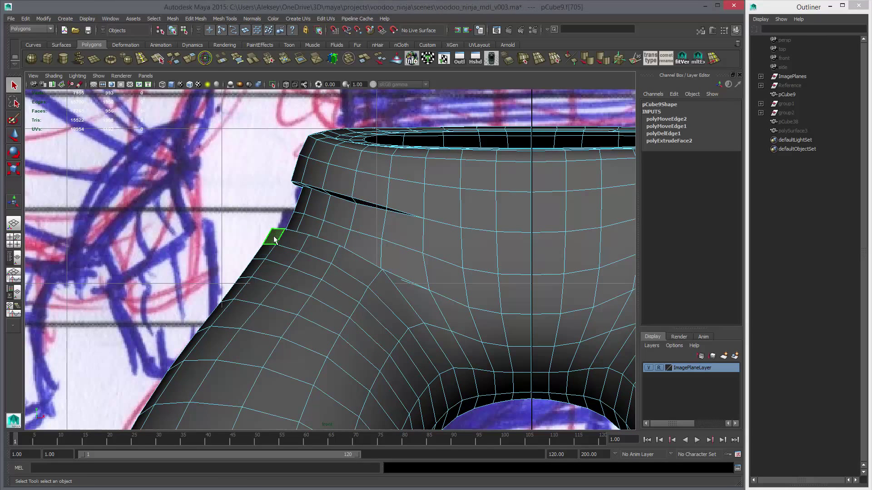
{"action": "key", "text": "b"}
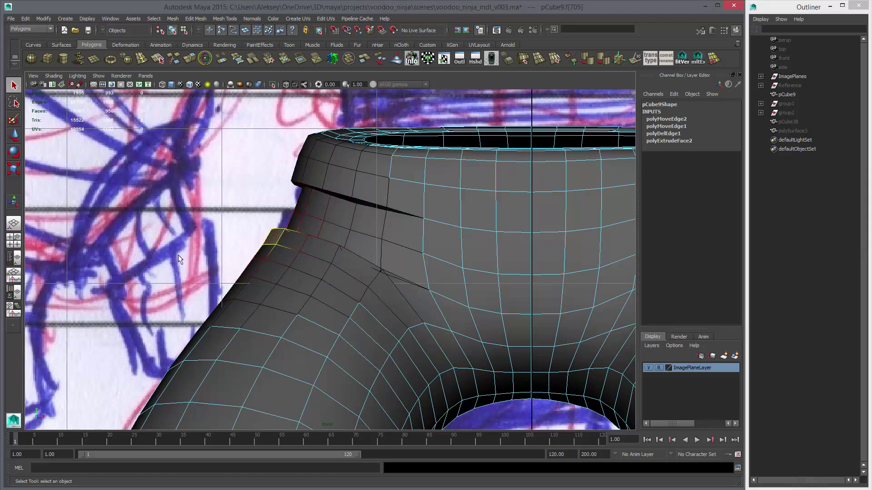
{"action": "key", "text": "b"}
{"action": "left_click_drag", "start_coordinate": [178, 255], "coordinate": [49, 193]}
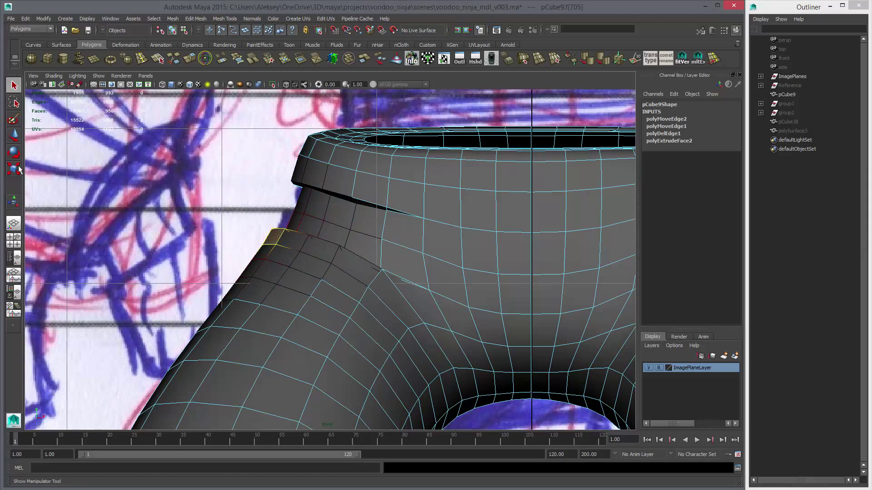
{"action": "double_click", "coordinate": [14, 135]}
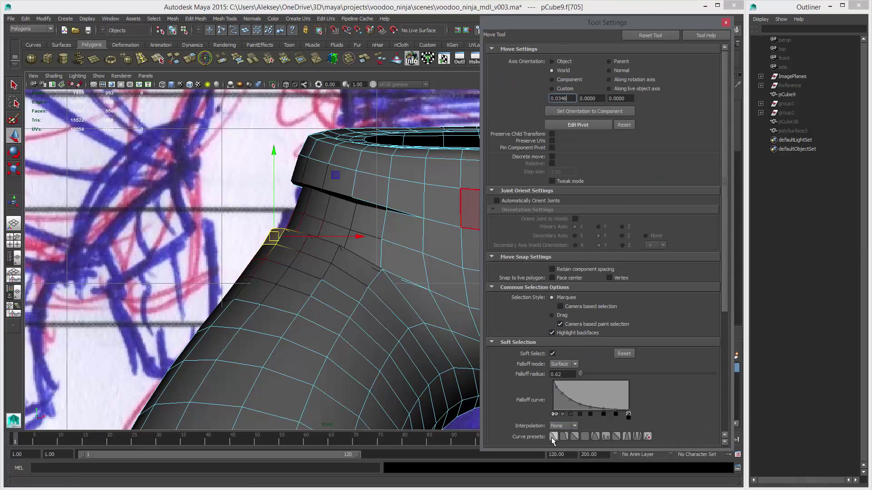
{"action": "left_click", "coordinate": [553, 438]}
Reshape the lower hip fold in the front view by moving its components with soft selection.
{"action": "scroll", "coordinate": [349, 290], "scroll_direction": "up", "scroll_amount": 1}
{"action": "middle_click_drag", "start_coordinate": [346, 306], "coordinate": [305, 275], "text": "alt"}
{"action": "middle_click_drag", "start_coordinate": [234, 249], "coordinate": [270, 228]}
{"action": "left_click", "coordinate": [315, 229]}
{"action": "right_click_drag", "start_coordinate": [298, 224], "coordinate": [297, 211]}
{"action": "left_click", "coordinate": [298, 223]}
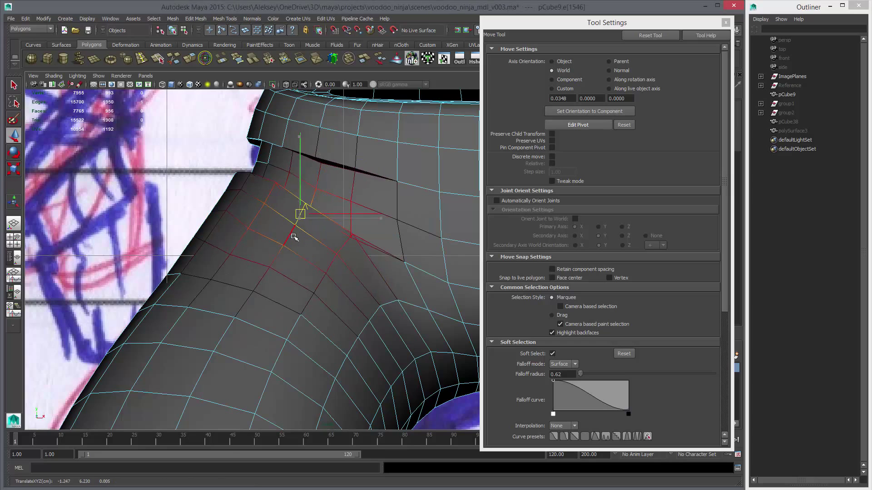
Lower the edges at the upper hip fold's inner tip and along its upper lip with soft selection to follow the sketch.
{"action": "left_click", "coordinate": [400, 205]}
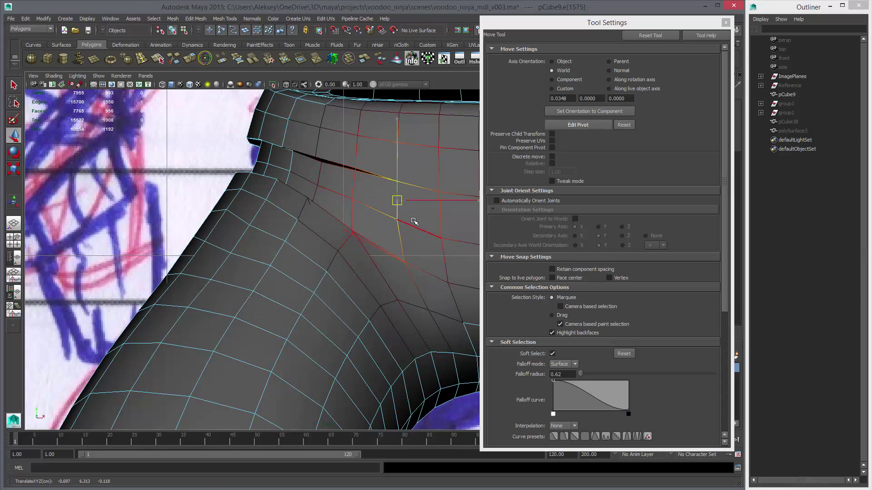
{"action": "left_click", "coordinate": [356, 166]}
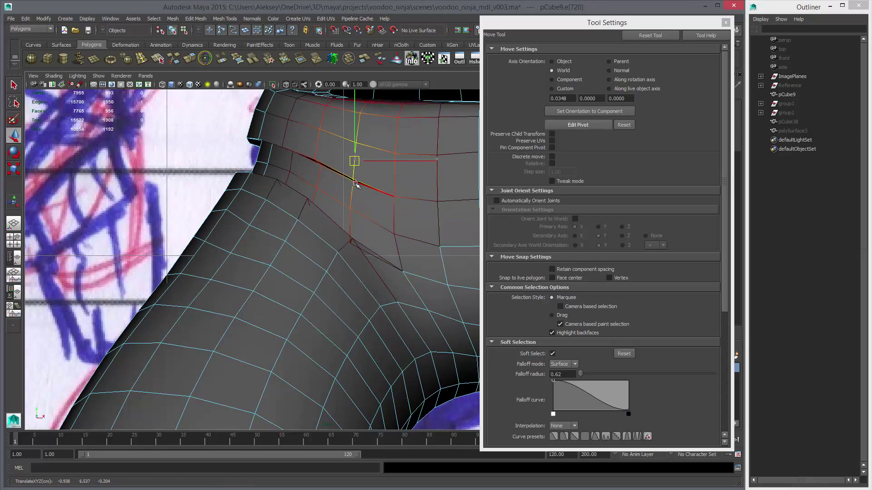
{"action": "left_click", "coordinate": [319, 148]}
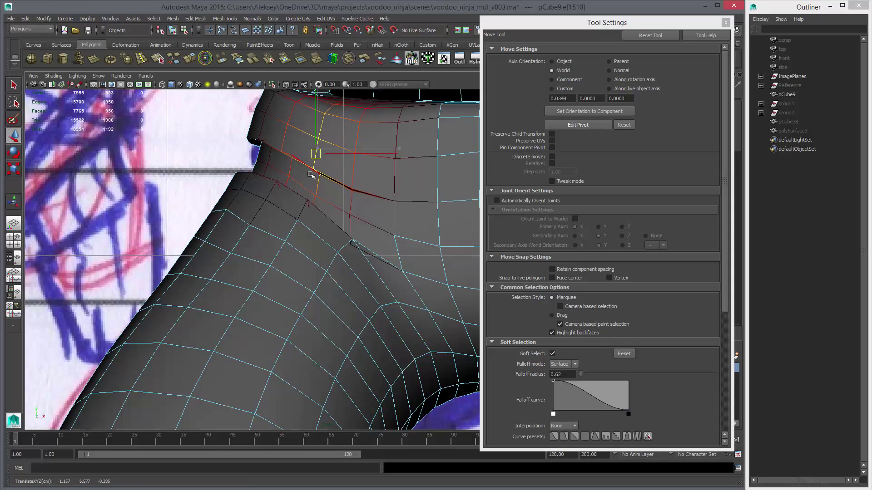
{"action": "left_click", "coordinate": [285, 139]}
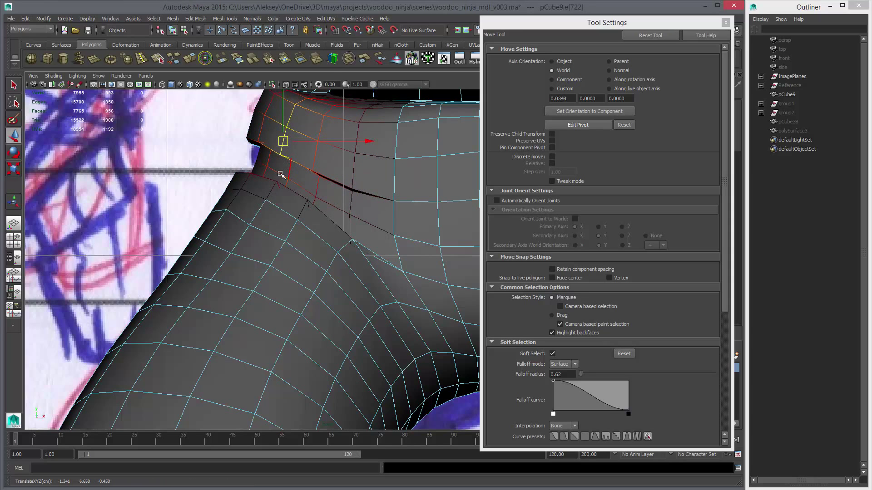
Undo the recent soft-selected edge moves around the trousers' upper hip fold.
{"action": "key", "text": "ctrl+z"}
{"action": "key", "text": "ctrl+z"}
{"action": "key", "text": "ctrl+z"}
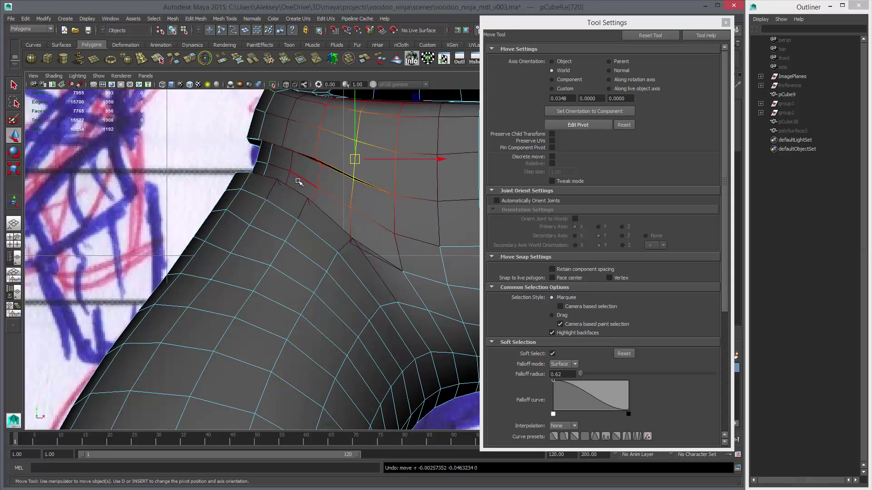
{"action": "key", "text": "ctrl+z"}
{"action": "key", "text": "ctrl+z"}
{"action": "key", "text": "ctrl+z"}
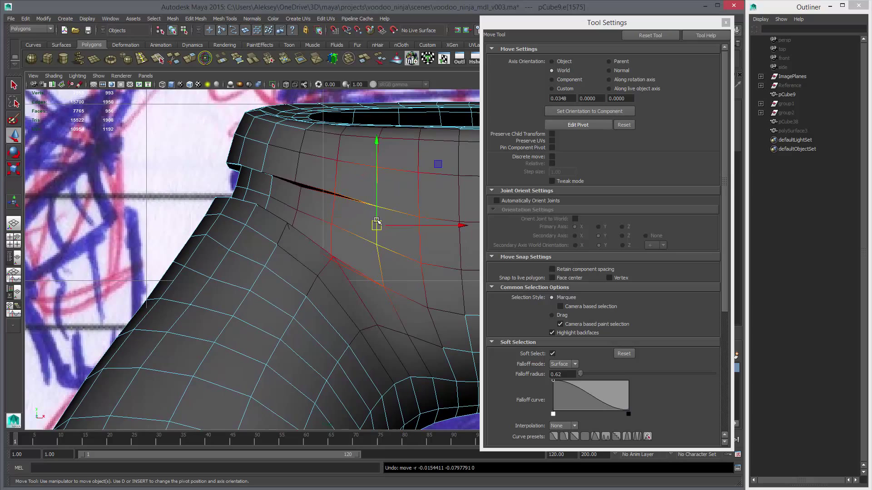
Reduce the soft selection falloff radius to 0.53 and slightly lower the edge at the upper hip fold's inner end.
{"action": "key", "text": "b"}
{"action": "left_click_drag", "start_coordinate": [376, 220], "coordinate": [469, 234]}
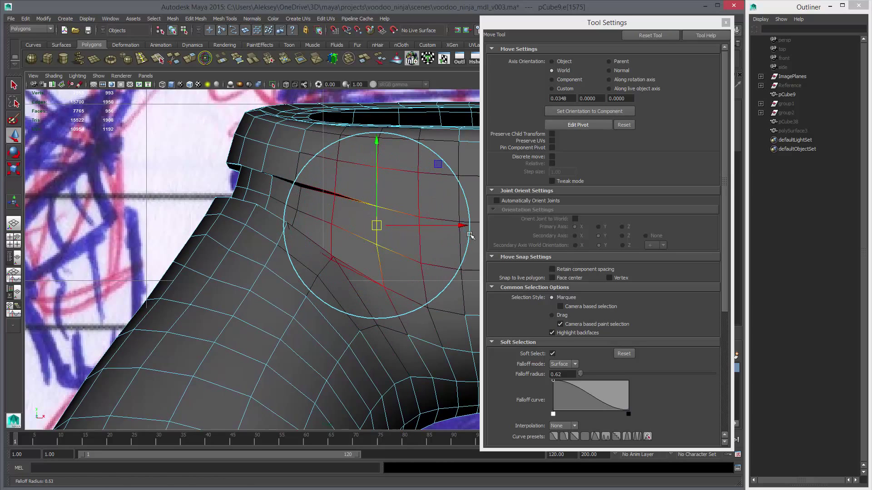
{"action": "middle_click_drag", "start_coordinate": [424, 251], "coordinate": [423, 258]}
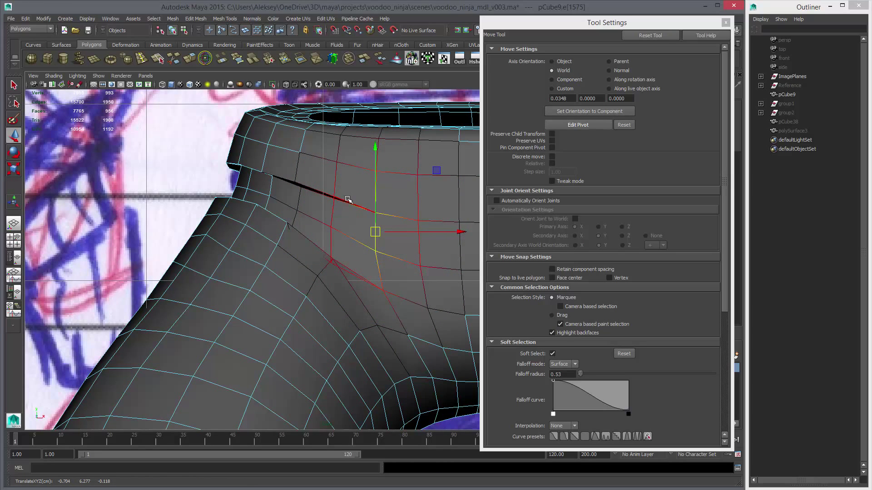
Reposition the vertices along the upper hip fold's lip with soft selection to follow the front sketch.
{"action": "right_click_drag", "start_coordinate": [347, 199], "coordinate": [332, 202]}
{"action": "left_click", "coordinate": [334, 199]}
{"action": "middle_click_drag", "start_coordinate": [344, 224], "coordinate": [382, 236]}
{"action": "left_click", "coordinate": [375, 215]}
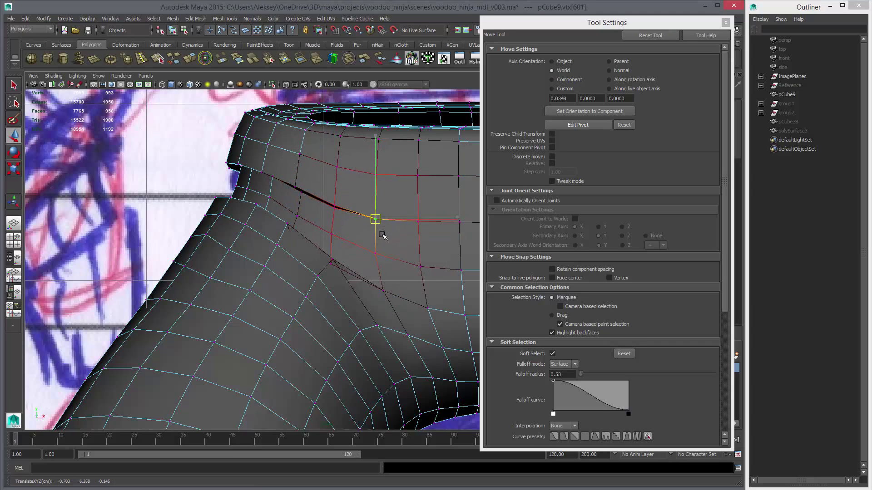
{"action": "left_click", "coordinate": [295, 187]}
{"action": "key", "text": "4"}
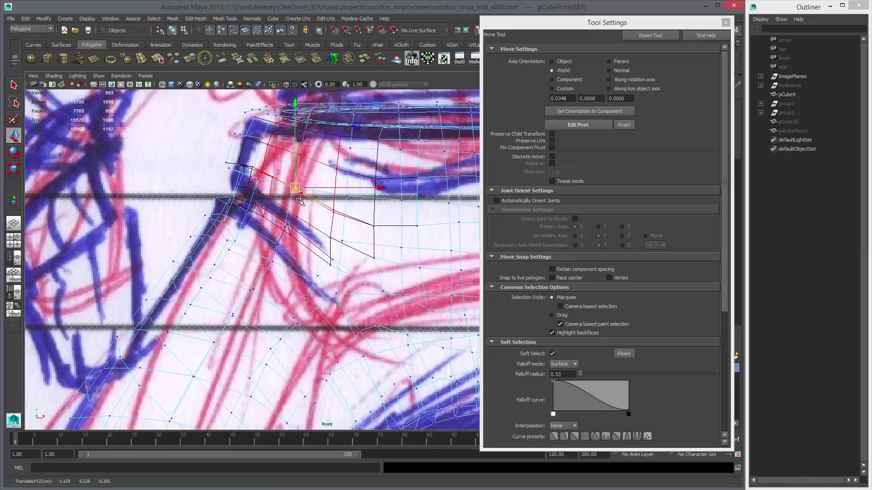
{"action": "middle_click_drag", "start_coordinate": [300, 201], "coordinate": [300, 237]}
{"action": "left_click", "coordinate": [253, 177]}
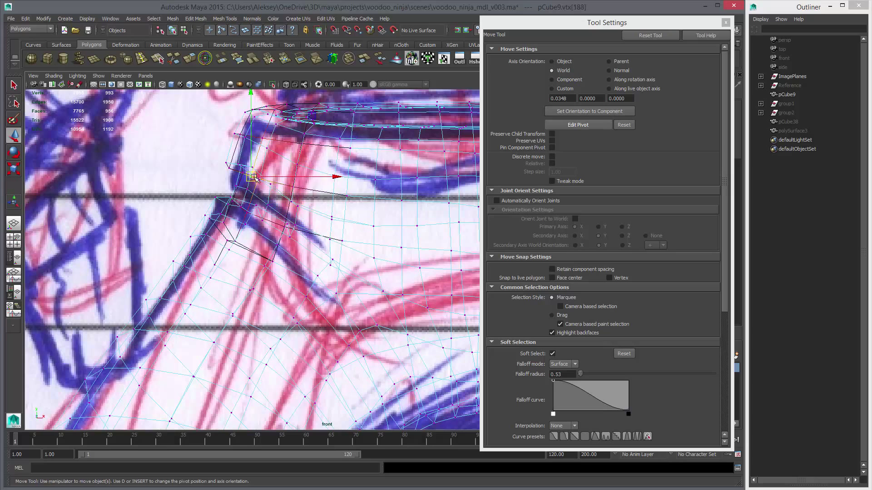
{"action": "middle_click_drag", "start_coordinate": [265, 198], "coordinate": [266, 204]}
{"action": "key", "text": "ctrl+z"}
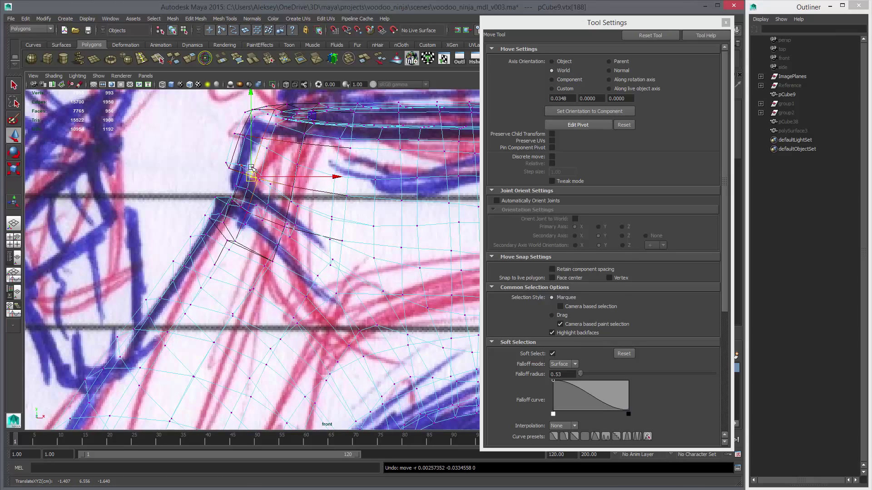
Select the two vertices on the upper fold's lip near the outer silhouette and lower them to the sketch line.
{"action": "key", "text": "q"}
{"action": "key", "text": "5"}
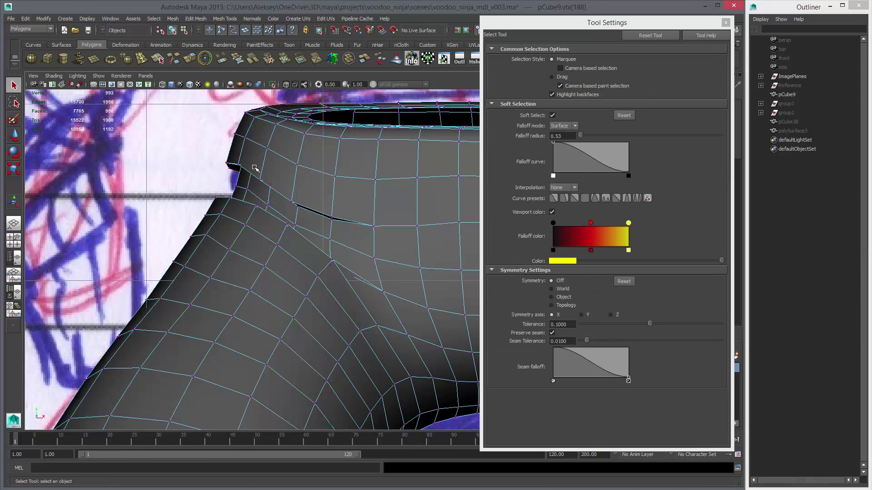
{"action": "key", "text": "4"}
{"action": "left_click", "coordinate": [269, 185]}
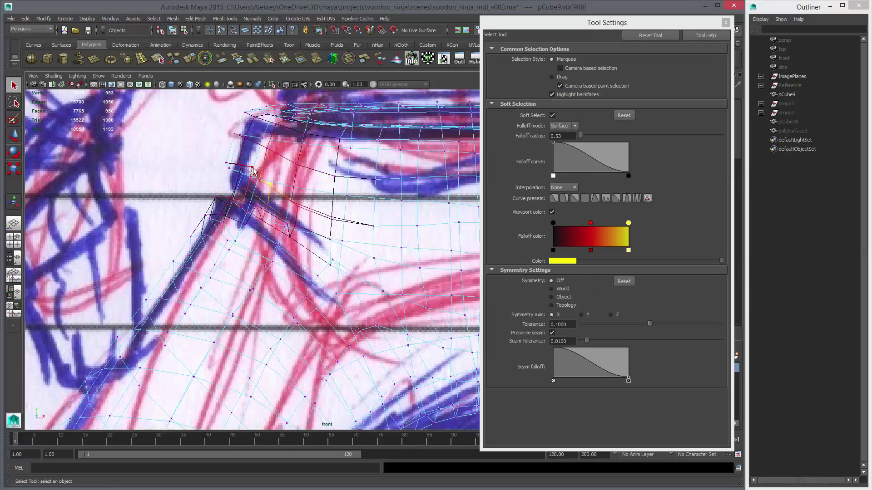
{"action": "left_click", "coordinate": [253, 169], "text": "shift"}
{"action": "key", "text": "3"}
{"action": "key", "text": "1"}
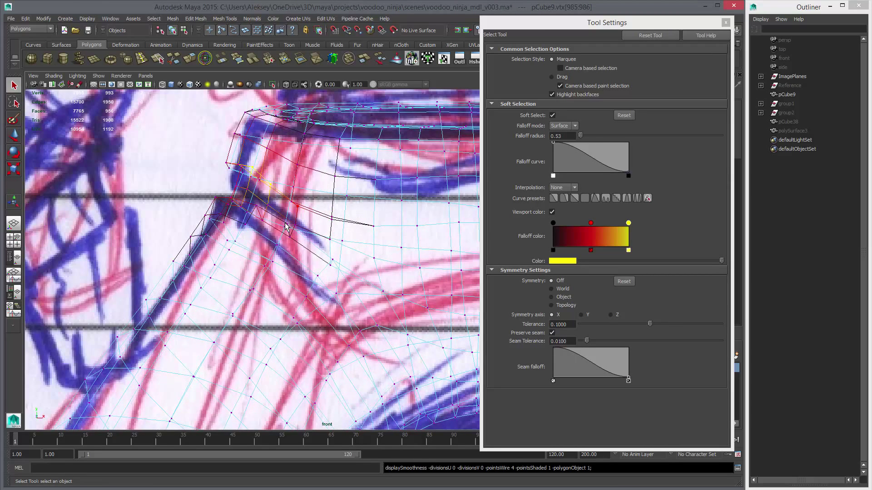
{"action": "key", "text": "w"}
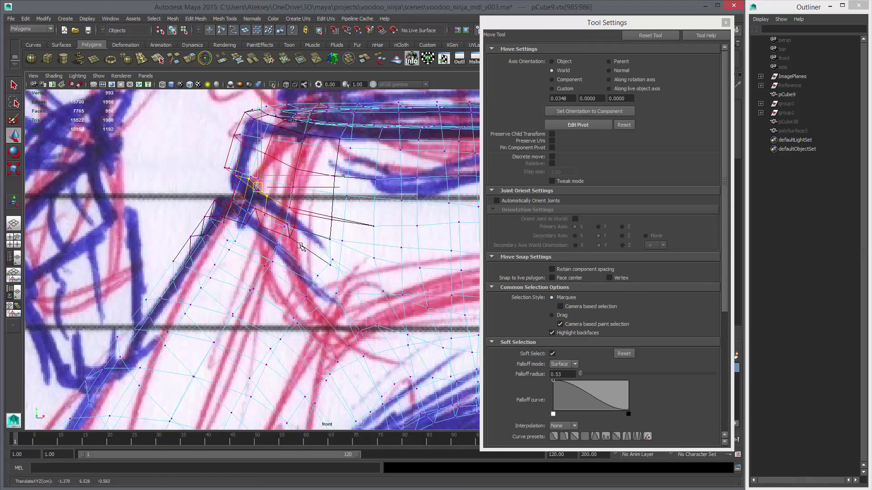
Pull the vertices at the inner ends of both hip folds downward in the front view with soft selection.
{"action": "left_click", "coordinate": [334, 220]}
{"action": "middle_click_drag", "start_coordinate": [352, 241], "coordinate": [375, 281]}
{"action": "left_click", "coordinate": [376, 268]}
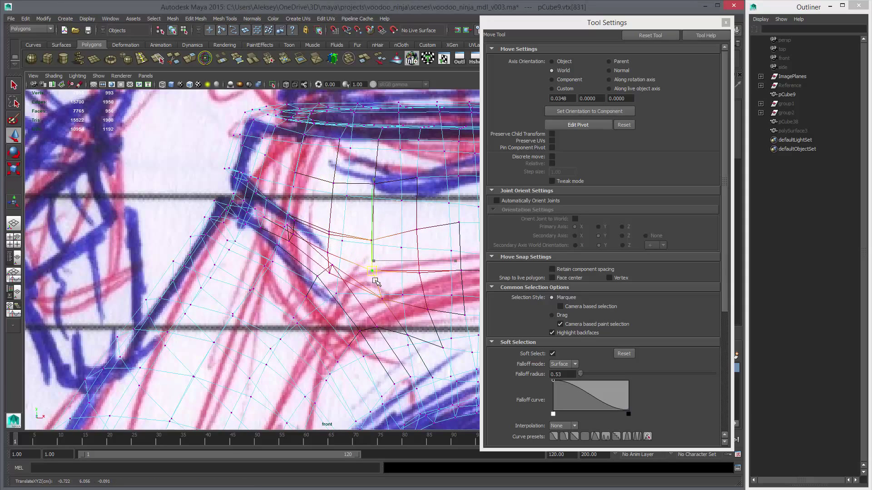
{"action": "left_click", "coordinate": [318, 278]}
{"action": "mouse_move", "coordinate": [318, 278]}
{"action": "middle_mouse_down"}
{"action": "mouse_move", "coordinate": [321, 298]}
{"action": "mouse_move", "coordinate": [324, 287]}
{"action": "middle_mouse_up"}
{"action": "key", "text": "5"}
{"action": "left_click", "coordinate": [329, 272]}
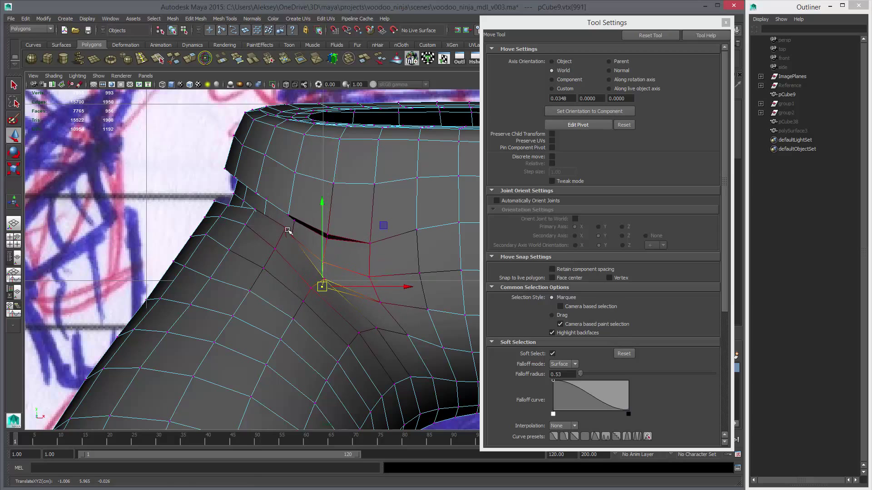
Reshape the lower hip fold toward the outer thigh by moving its vertices one by one with soft selection.
{"action": "left_click", "coordinate": [286, 237]}
{"action": "left_click", "coordinate": [285, 231]}
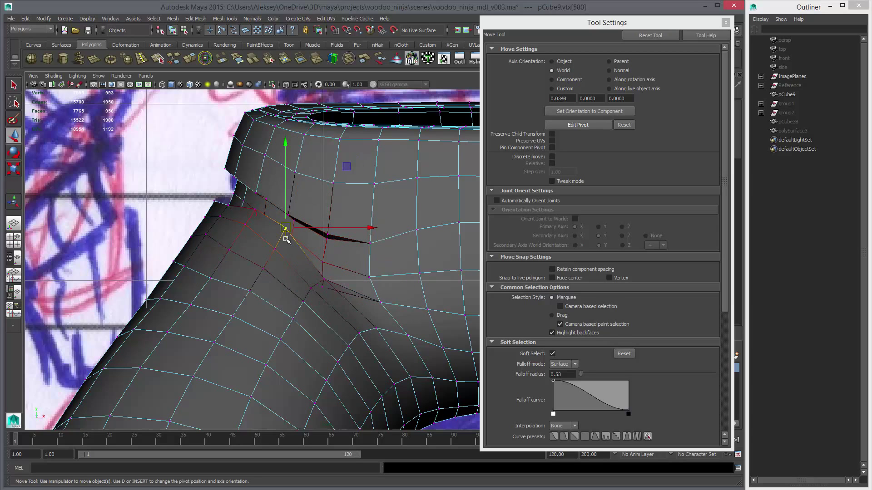
{"action": "middle_click_drag", "start_coordinate": [284, 231], "coordinate": [254, 239]}
{"action": "left_click", "coordinate": [262, 220]}
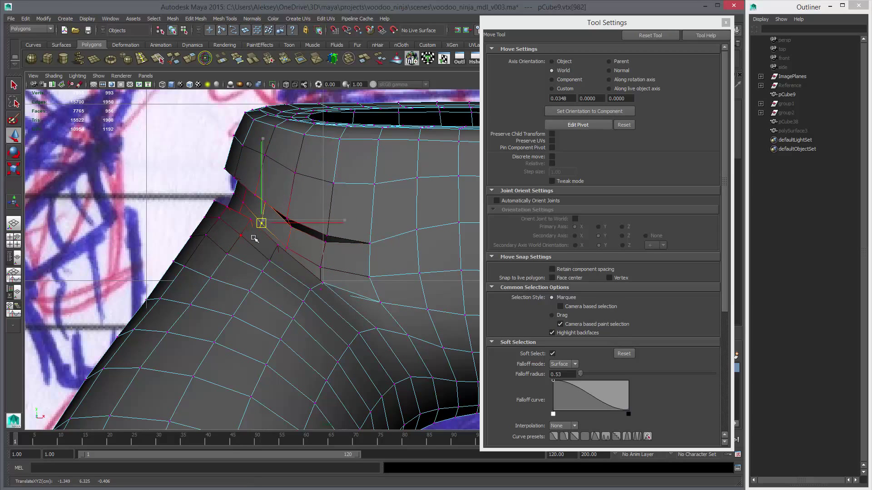
{"action": "key", "text": "ctrl+z"}
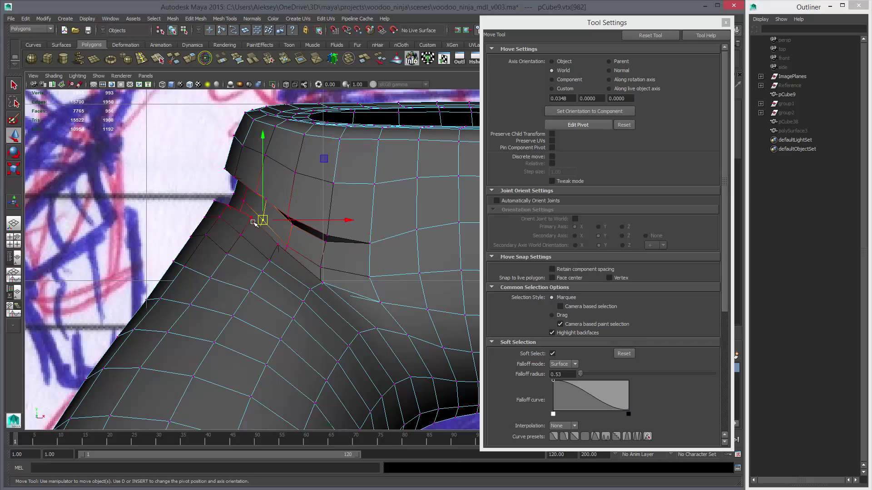
{"action": "left_click", "coordinate": [252, 221]}
{"action": "middle_click_drag", "start_coordinate": [280, 255], "coordinate": [281, 256]}
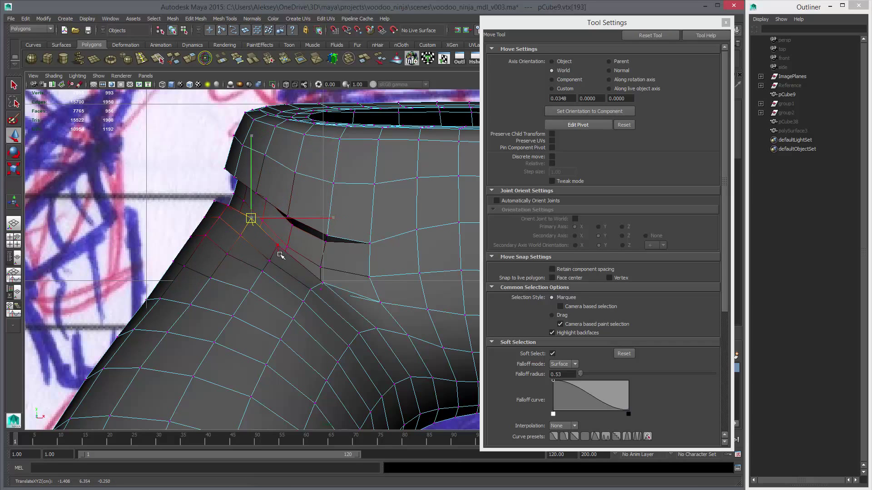
{"action": "left_click", "coordinate": [226, 208]}
{"action": "middle_click_drag", "start_coordinate": [226, 208], "coordinate": [235, 220]}
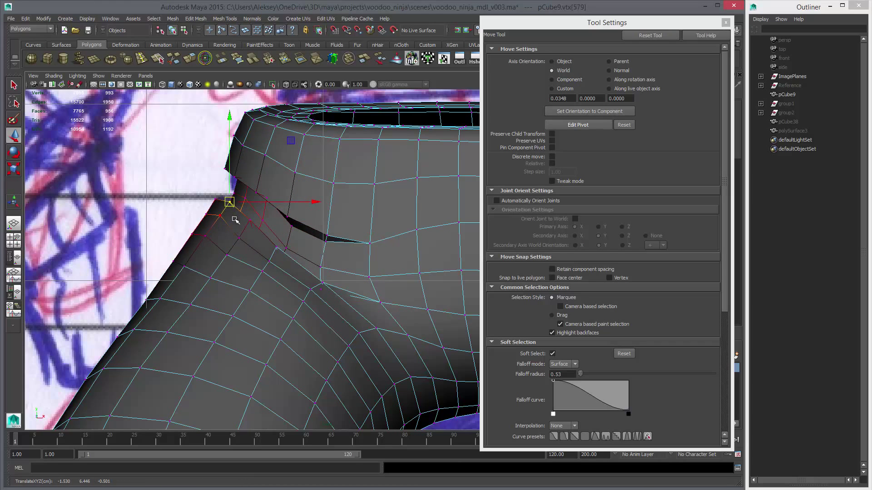
{"action": "key", "text": "4"}
{"action": "key", "text": "5"}
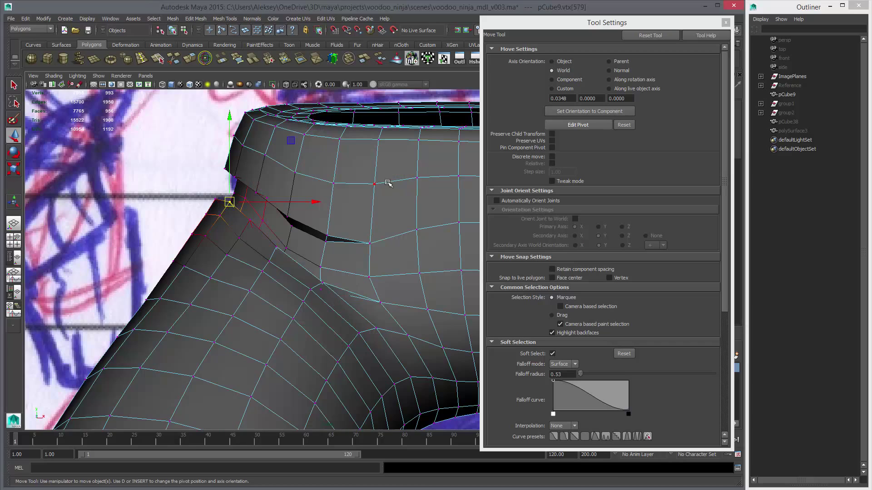
Examine the smoothed hip folds in the perspective view from the front, side and back of the trousers.
{"action": "key", "text": "space"}
{"action": "key", "text": "space"}
{"action": "left_click_drag", "start_coordinate": [352, 287], "coordinate": [361, 287], "text": "alt"}
{"action": "left_click", "coordinate": [355, 236]}
{"action": "left_click", "coordinate": [352, 205]}
{"action": "left_click_drag", "start_coordinate": [340, 218], "coordinate": [386, 277], "text": "alt"}
{"action": "middle_click_drag", "start_coordinate": [386, 277], "coordinate": [300, 266], "text": "alt"}
{"action": "right_click_drag", "start_coordinate": [299, 261], "coordinate": [340, 253]}
{"action": "left_click", "coordinate": [376, 318]}
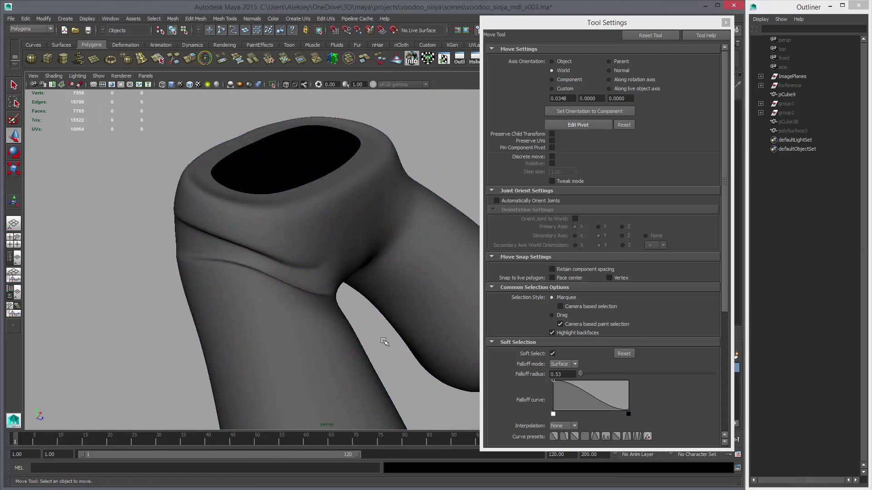
{"action": "left_click_drag", "start_coordinate": [385, 343], "coordinate": [321, 302], "text": "alt"}
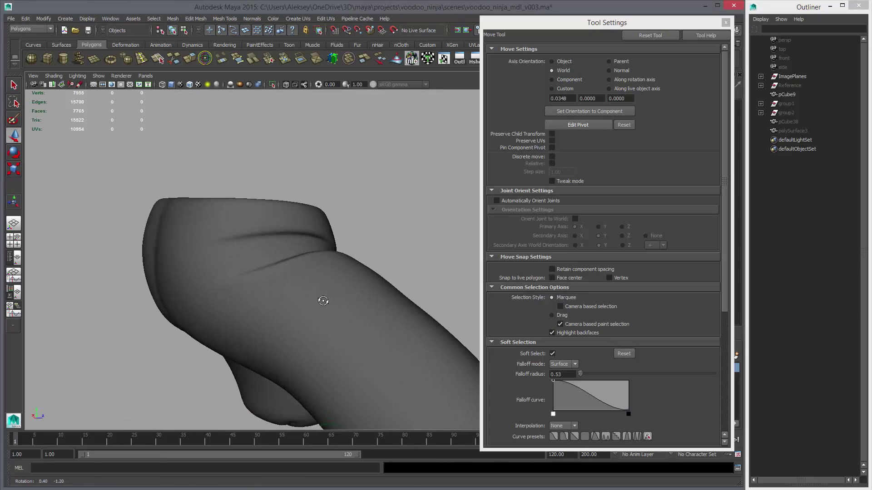
{"action": "left_click", "coordinate": [292, 296]}
Turn off smooth preview and adjust the edges below the fold on the back of the hip with soft selection.
{"action": "key", "text": "1"}
{"action": "right_click_drag", "start_coordinate": [294, 271], "coordinate": [275, 311]}
{"action": "left_click", "coordinate": [294, 266]}
{"action": "middle_click_drag", "start_coordinate": [284, 292], "coordinate": [281, 290]}
{"action": "left_click", "coordinate": [232, 286]}
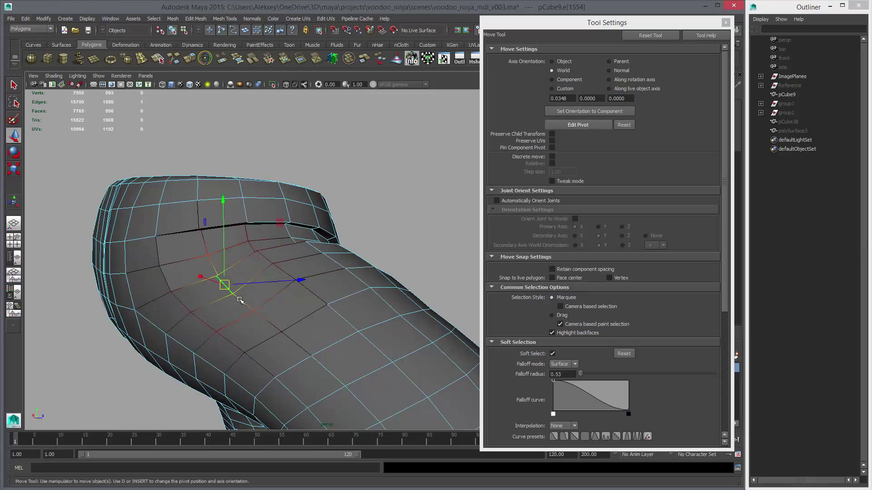
{"action": "left_click", "coordinate": [179, 302]}
{"action": "left_click_drag", "start_coordinate": [177, 298], "coordinate": [139, 312], "text": "alt"}
Reduce the soft selection falloff radius to 0.25 and refine the vertices where the lower fold wraps around the outer hip.
{"action": "right_click_drag", "start_coordinate": [236, 311], "coordinate": [277, 304], "text": "alt"}
{"action": "left_click_drag", "start_coordinate": [277, 303], "coordinate": [239, 282], "text": "alt"}
{"action": "right_click_drag", "start_coordinate": [266, 281], "coordinate": [244, 278]}
{"action": "left_click", "coordinate": [236, 298]}
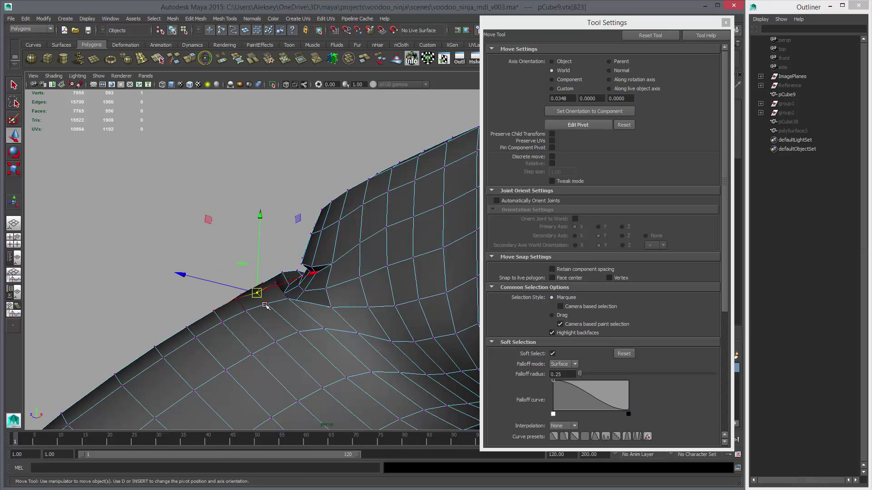
{"action": "middle_click_drag", "start_coordinate": [265, 306], "coordinate": [277, 306]}
{"action": "key", "text": "e"}
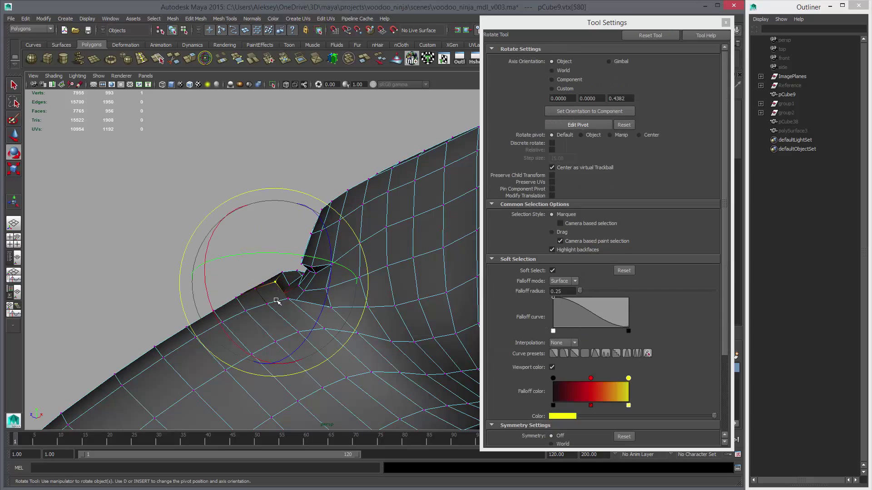
{"action": "key", "text": "w"}
{"action": "mouse_move", "coordinate": [278, 295]}
{"action": "right_mouse_down", "text": "alt"}
{"action": "mouse_move", "coordinate": [312, 317]}
{"action": "mouse_move", "coordinate": [287, 296]}
{"action": "right_mouse_up", "text": "alt"}
{"action": "left_click", "coordinate": [287, 303]}
{"action": "left_click_drag", "start_coordinate": [287, 306], "coordinate": [383, 313], "text": "alt"}
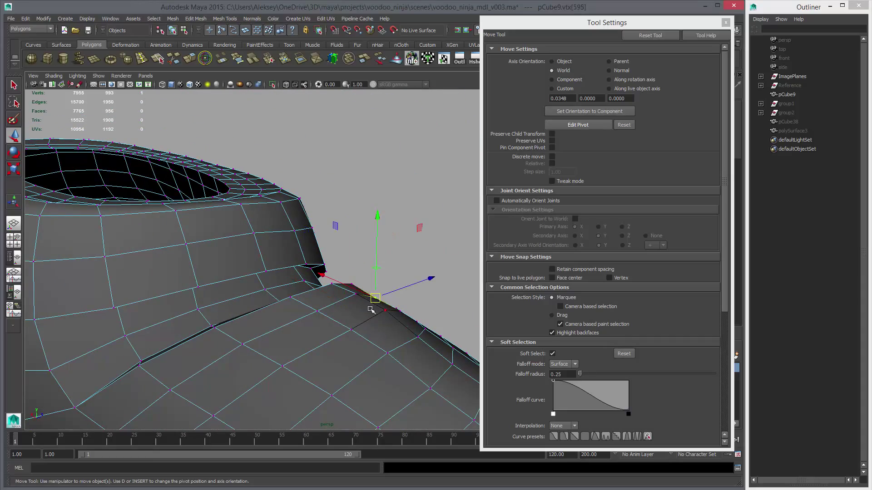
{"action": "middle_click_drag", "start_coordinate": [370, 309], "coordinate": [370, 310]}
Inspect the shape of both hip folds with smooth preview from several angles around the hip and crotch.
{"action": "left_click_drag", "start_coordinate": [367, 311], "coordinate": [318, 255], "text": "alt"}
{"action": "left_click_drag", "start_coordinate": [377, 294], "coordinate": [339, 250], "text": "alt"}
{"action": "right_click_drag", "start_coordinate": [338, 250], "coordinate": [340, 287], "text": "alt"}
{"action": "middle_click_drag", "start_coordinate": [340, 286], "coordinate": [287, 248], "text": "alt"}
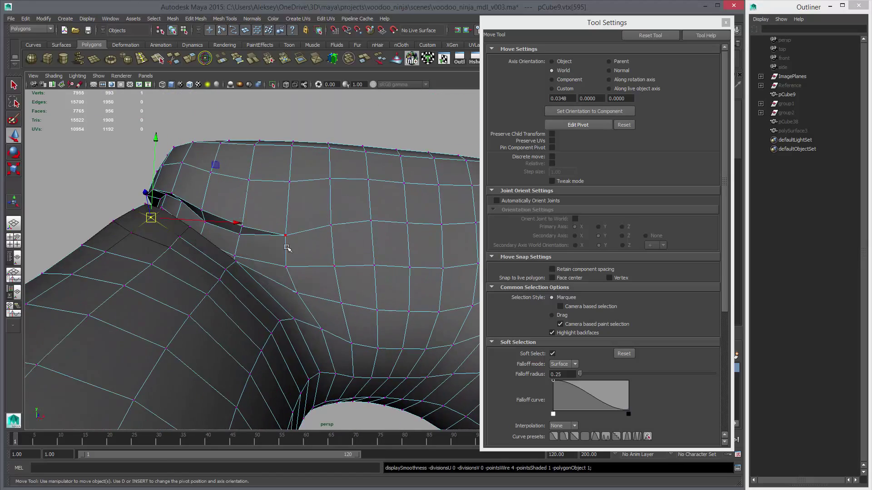
{"action": "left_click_drag", "start_coordinate": [287, 248], "coordinate": [283, 297], "text": "alt"}
{"action": "key", "text": "3"}
{"action": "right_click_drag", "start_coordinate": [280, 223], "coordinate": [305, 221]}
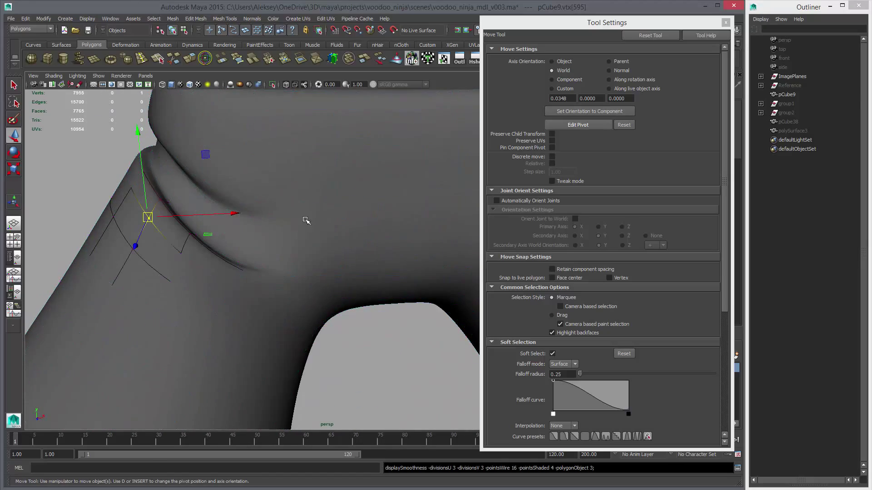
{"action": "left_click", "coordinate": [305, 220]}
{"action": "right_click_drag", "start_coordinate": [300, 282], "coordinate": [306, 286], "text": "alt"}
{"action": "left_click", "coordinate": [350, 337]}
{"action": "left_click_drag", "start_coordinate": [350, 336], "coordinate": [189, 304], "text": "alt"}
{"action": "right_click_drag", "start_coordinate": [189, 304], "coordinate": [317, 292], "text": "alt"}
{"action": "left_click", "coordinate": [317, 293]}
Turn off smooth preview and soft selection, and move the lower fold's inner tip vertex onto the adjacent vertex to close the gap.
{"action": "key", "text": "1"}
{"action": "left_click_drag", "start_coordinate": [308, 304], "coordinate": [318, 314], "text": "alt"}
{"action": "middle_click_drag", "start_coordinate": [318, 313], "coordinate": [336, 265], "text": "alt"}
{"action": "left_click_drag", "start_coordinate": [288, 236], "coordinate": [290, 257], "text": "alt"}
{"action": "right_click_drag", "start_coordinate": [290, 257], "coordinate": [330, 246], "text": "alt"}
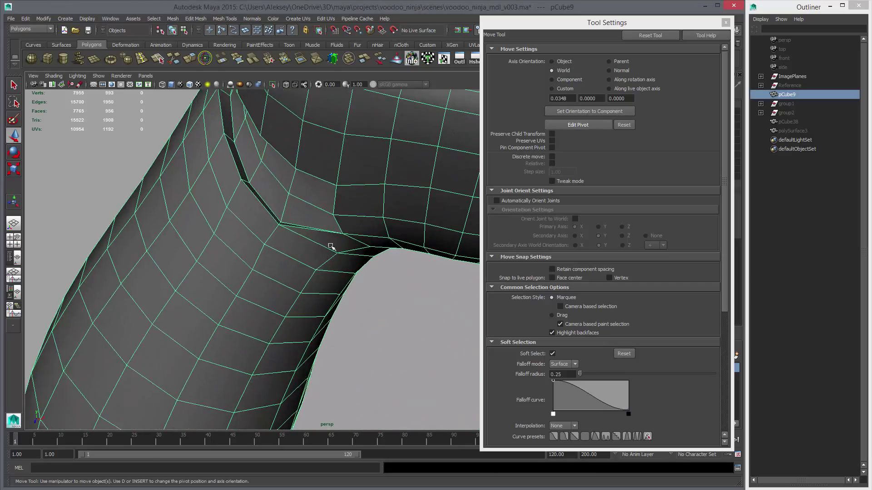
{"action": "left_click_drag", "start_coordinate": [330, 246], "coordinate": [292, 257], "text": "alt"}
{"action": "right_click_drag", "start_coordinate": [292, 257], "coordinate": [309, 263], "text": "alt"}
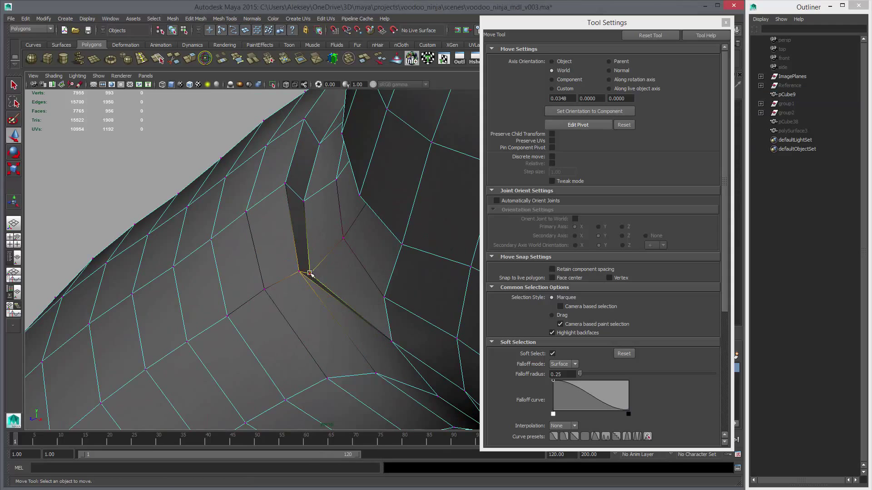
{"action": "left_click", "coordinate": [311, 273]}
{"action": "left_click_drag", "start_coordinate": [310, 273], "coordinate": [330, 267], "text": "alt"}
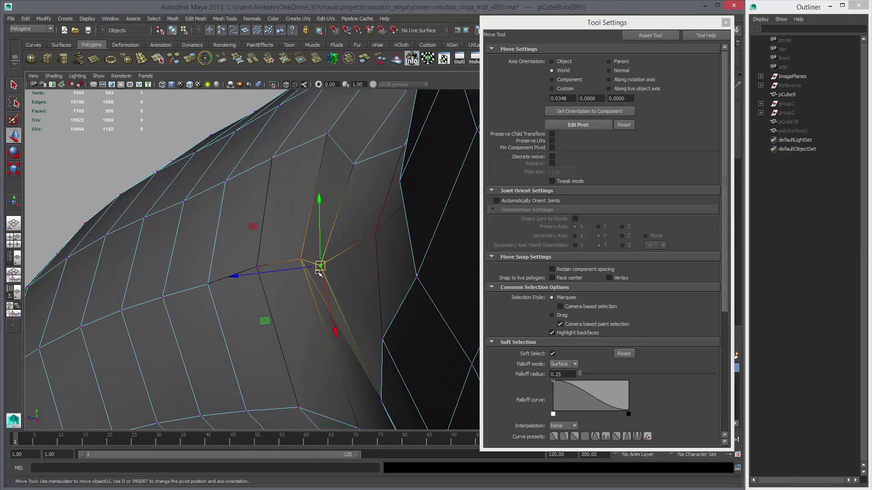
{"action": "key", "text": "b"}
{"action": "left_click_drag", "start_coordinate": [351, 303], "coordinate": [336, 274], "text": "alt"}
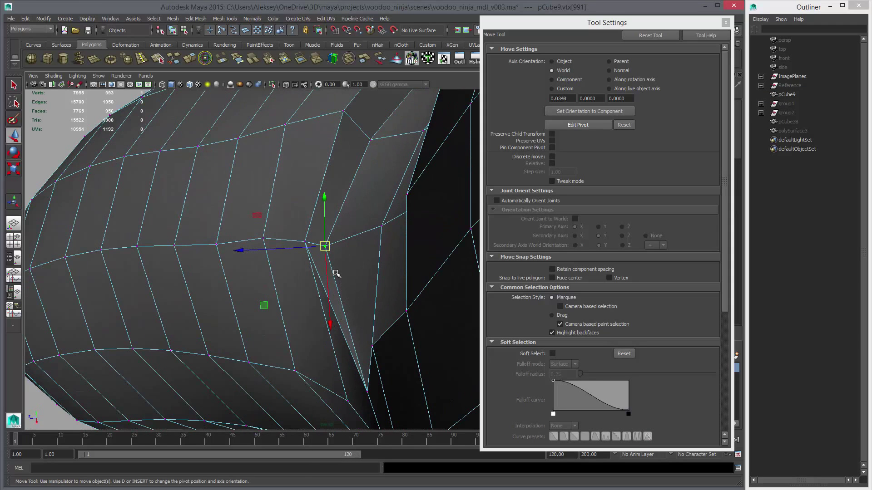
{"action": "key", "text": "b"}
{"action": "key", "text": "b"}
{"action": "left_click_drag", "start_coordinate": [324, 246], "coordinate": [307, 243]}
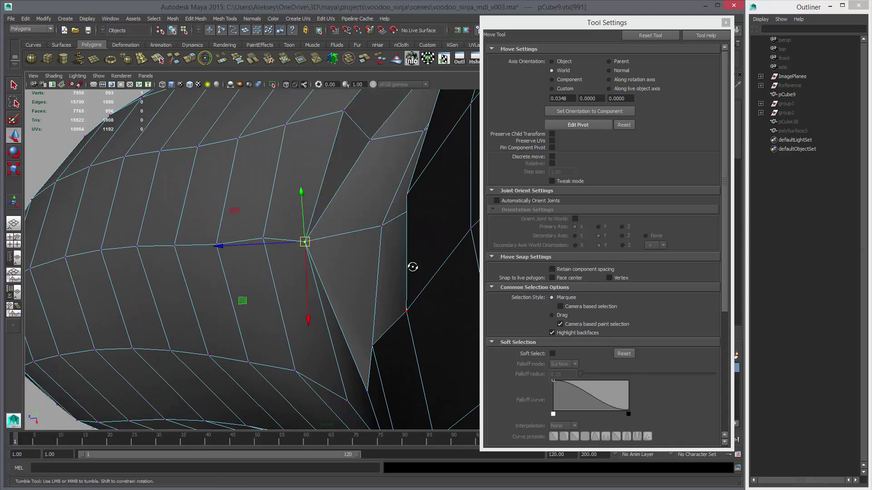
Move the upper fold's inner tip vertex onto its neighbouring vertex and check the shading around both fold ends.
{"action": "left_click_drag", "start_coordinate": [413, 267], "coordinate": [317, 205], "text": "alt"}
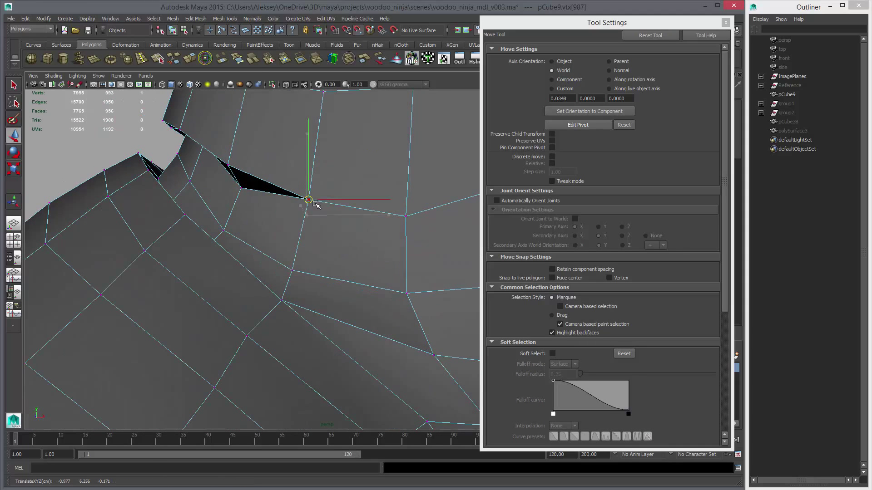
{"action": "left_click_drag", "start_coordinate": [368, 244], "coordinate": [341, 244], "text": "alt"}
{"action": "right_click_drag", "start_coordinate": [349, 229], "coordinate": [363, 220]}
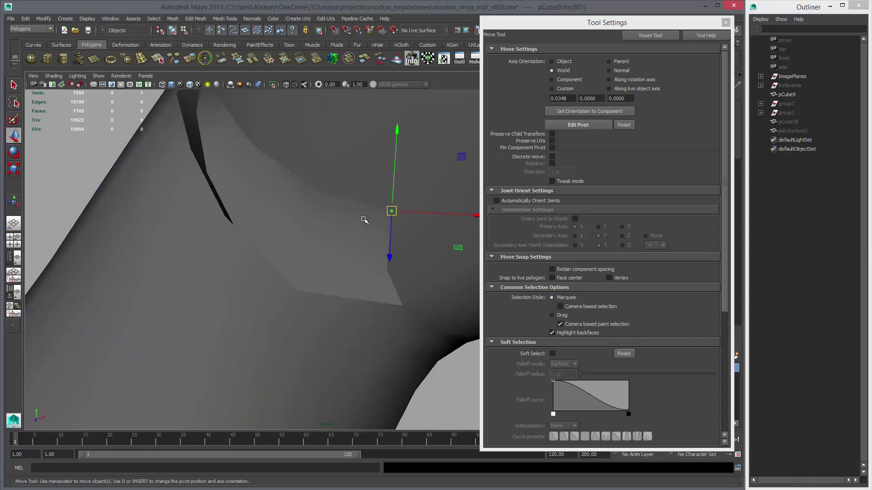
Merge the overlapping vertices at the inner tips of both hip folds and show the mesh without smooth preview.
{"action": "left_click", "coordinate": [342, 132]}
{"action": "left_click", "coordinate": [267, 60]}
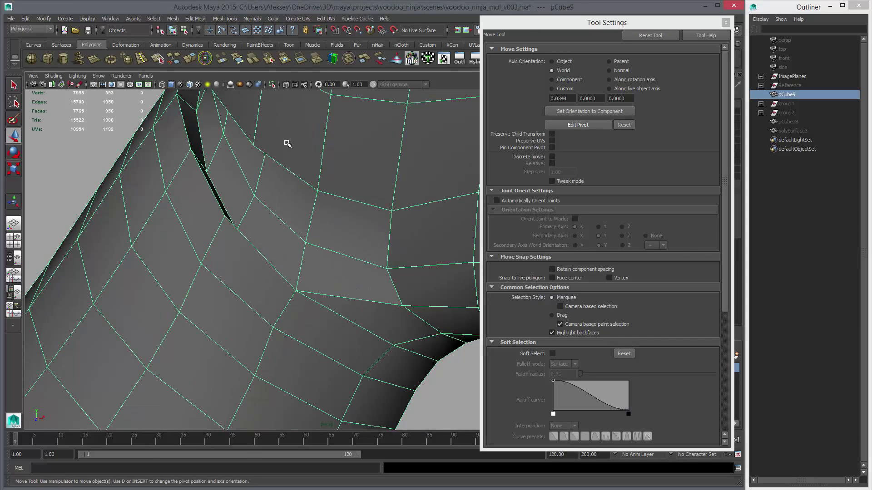
{"action": "left_click_drag", "start_coordinate": [288, 142], "coordinate": [421, 337], "text": "alt"}
{"action": "left_click", "coordinate": [405, 351]}
{"action": "left_click", "coordinate": [336, 285]}
{"action": "key", "text": "1"}
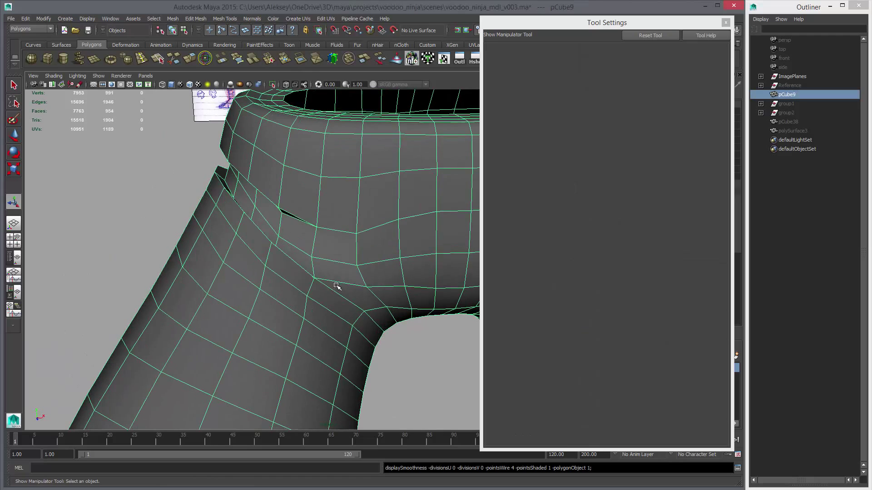
Slide the vertices at and below the lower fold's inner tip down along their edges toward the inner thigh.
{"action": "right_click_drag", "start_coordinate": [335, 282], "coordinate": [295, 281]}
{"action": "left_click_drag", "start_coordinate": [315, 283], "coordinate": [300, 369], "text": "alt"}
{"action": "left_click", "coordinate": [301, 299]}
{"action": "key", "text": "w"}
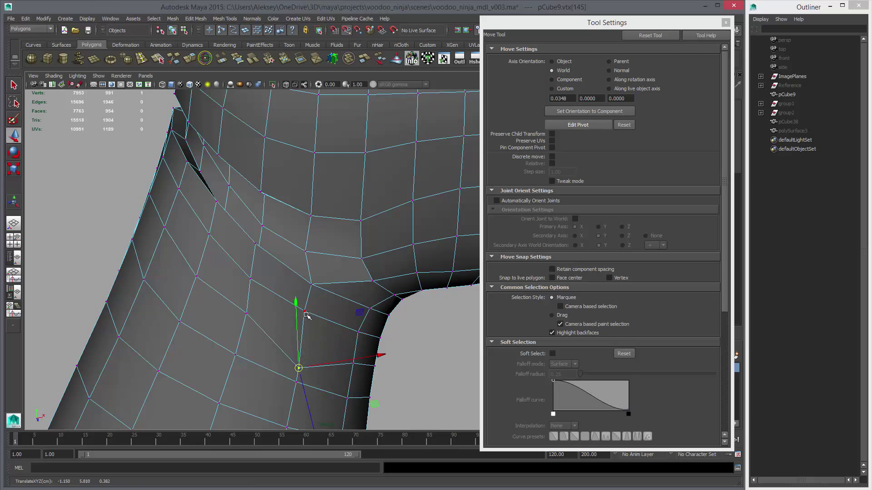
{"action": "left_click", "coordinate": [306, 314]}
{"action": "key", "text": "c"}
{"action": "middle_click_drag", "start_coordinate": [306, 320], "coordinate": [301, 338]}
{"action": "left_click", "coordinate": [312, 287]}
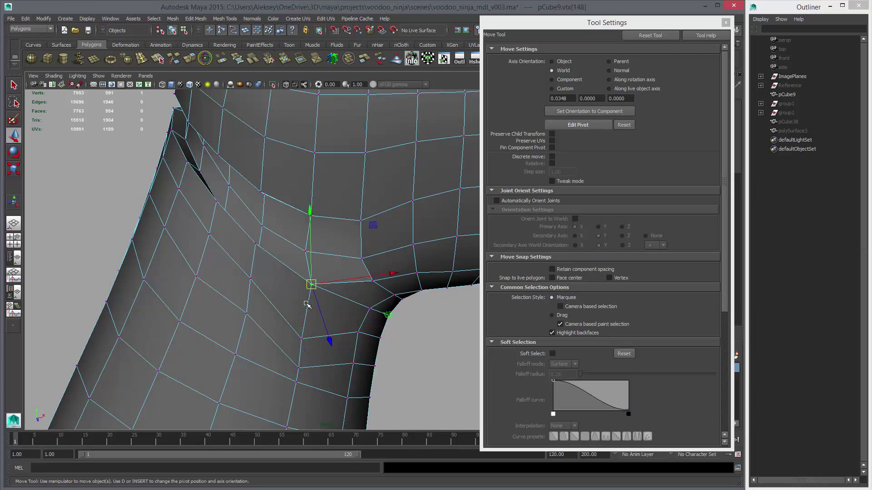
{"action": "left_click_drag", "start_coordinate": [311, 285], "coordinate": [307, 311]}
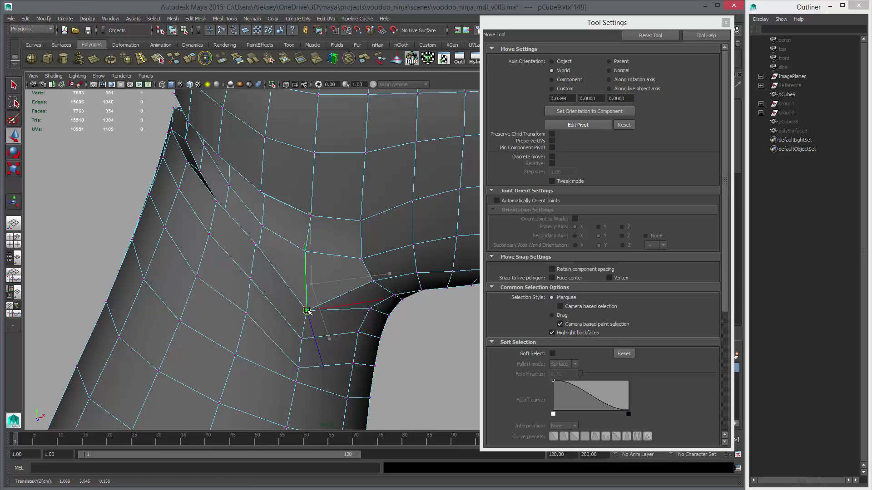
Reposition the leg vertices along the lower fold's edge so they follow the crease from the inner tip outward.
{"action": "left_click", "coordinate": [244, 313]}
{"action": "middle_click_drag", "start_coordinate": [274, 338], "coordinate": [273, 344]}
{"action": "left_click_drag", "start_coordinate": [274, 344], "coordinate": [356, 348], "text": "alt"}
{"action": "middle_click_drag", "start_coordinate": [356, 348], "coordinate": [356, 349]}
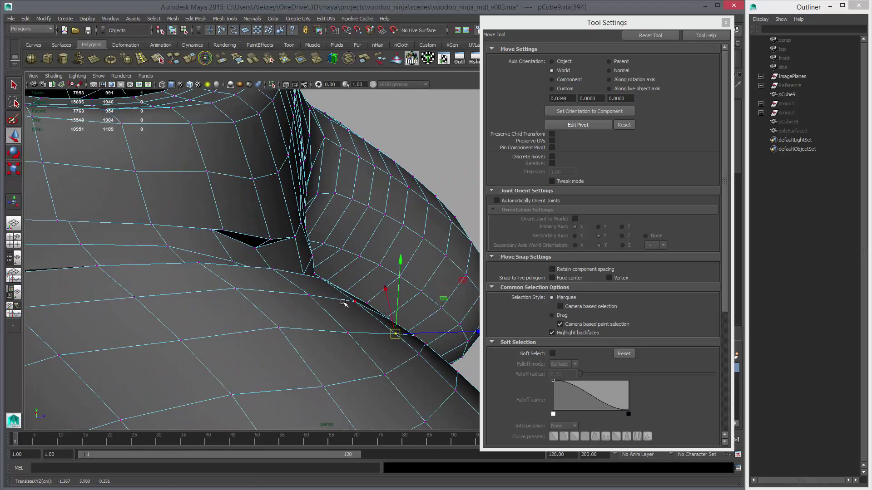
{"action": "left_click", "coordinate": [359, 311]}
{"action": "left_click", "coordinate": [323, 281]}
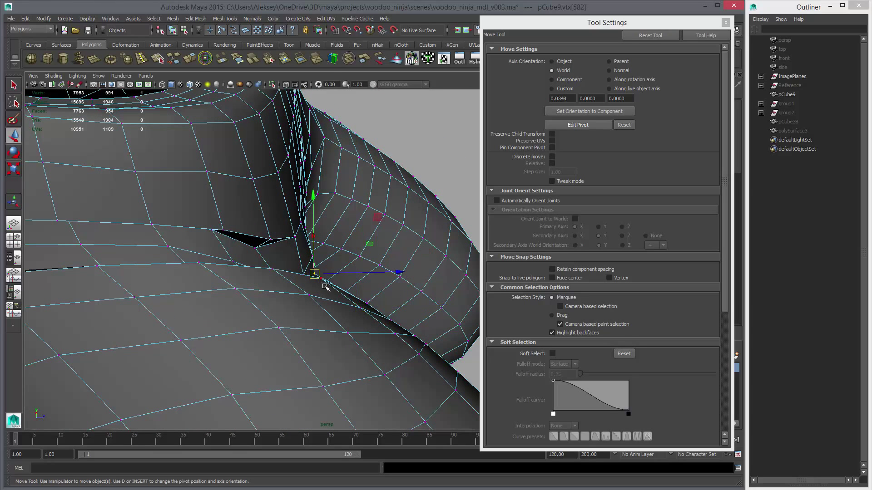
{"action": "left_click_drag", "start_coordinate": [324, 282], "coordinate": [358, 309], "text": "alt"}
{"action": "left_click", "coordinate": [348, 314]}
{"action": "left_click", "coordinate": [334, 290]}
Examine the hip folds and crotch with smooth preview from several angles, comparing the trousers with the reference sketch.
{"action": "left_click_drag", "start_coordinate": [411, 224], "coordinate": [277, 332], "text": "alt"}
{"action": "key", "text": "3"}
{"action": "left_click_drag", "start_coordinate": [354, 331], "coordinate": [347, 297], "text": "alt"}
{"action": "right_click_drag", "start_coordinate": [347, 298], "coordinate": [252, 309], "text": "alt"}
{"action": "left_click_drag", "start_coordinate": [253, 309], "coordinate": [372, 246], "text": "alt"}
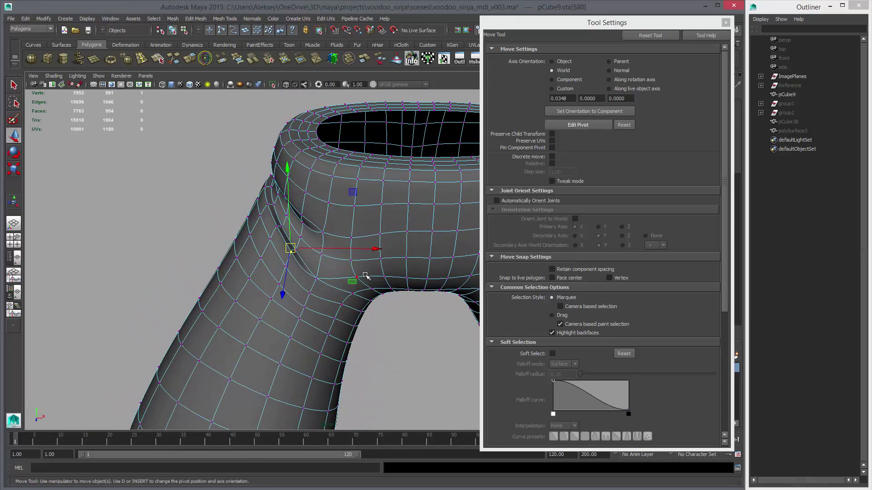
{"action": "right_click_drag", "start_coordinate": [372, 246], "coordinate": [404, 238]}
{"action": "left_click_drag", "start_coordinate": [404, 237], "coordinate": [418, 342], "text": "alt"}
{"action": "right_click_drag", "start_coordinate": [418, 342], "coordinate": [278, 275], "text": "alt"}
{"action": "left_click", "coordinate": [382, 340]}
{"action": "left_click_drag", "start_coordinate": [279, 275], "coordinate": [226, 263], "text": "alt"}
{"action": "right_click_drag", "start_coordinate": [226, 263], "coordinate": [425, 314], "text": "alt"}
{"action": "left_click_drag", "start_coordinate": [425, 313], "coordinate": [430, 318], "text": "alt"}
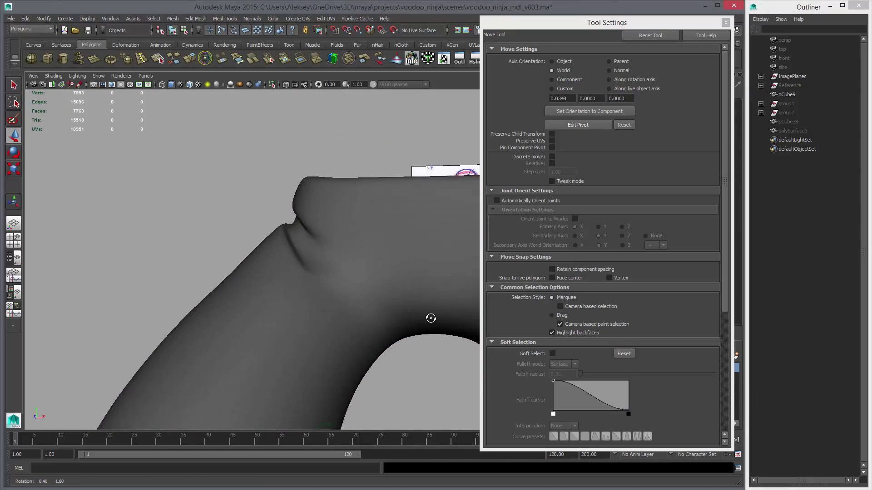
{"action": "right_click_drag", "start_coordinate": [430, 318], "coordinate": [340, 301], "text": "alt"}
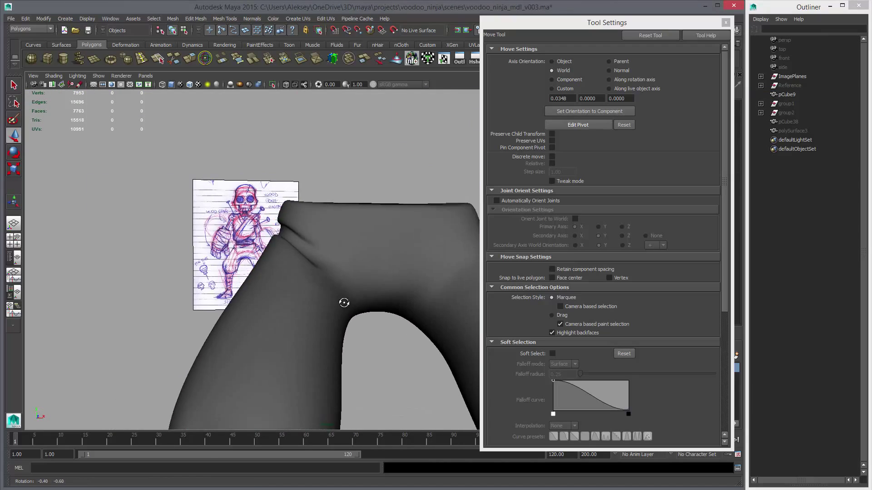
{"action": "left_click_drag", "start_coordinate": [341, 301], "coordinate": [318, 317], "text": "alt"}
Select the four upper-thigh faces below the lower fold and average their vertices with a smoothing amount of 1.
{"action": "left_click", "coordinate": [313, 325]}
{"action": "right_click_drag", "start_coordinate": [312, 325], "coordinate": [381, 360], "text": "alt"}
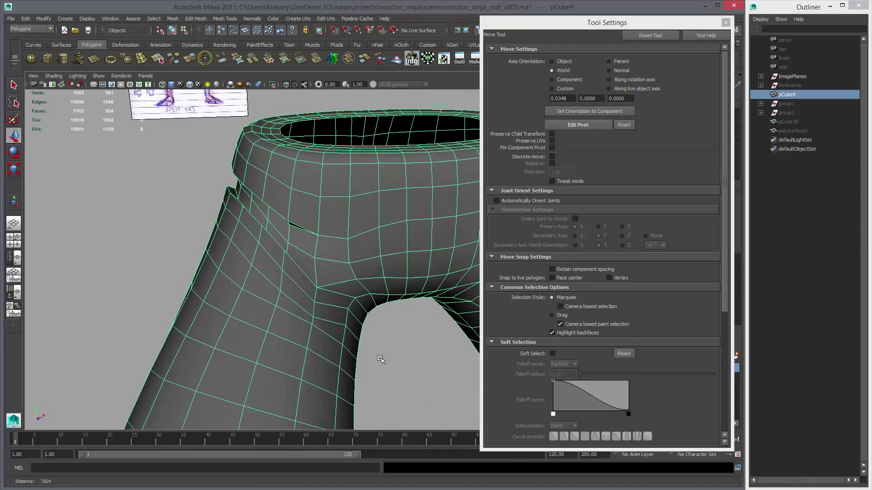
{"action": "left_click_drag", "start_coordinate": [380, 359], "coordinate": [292, 294], "text": "alt"}
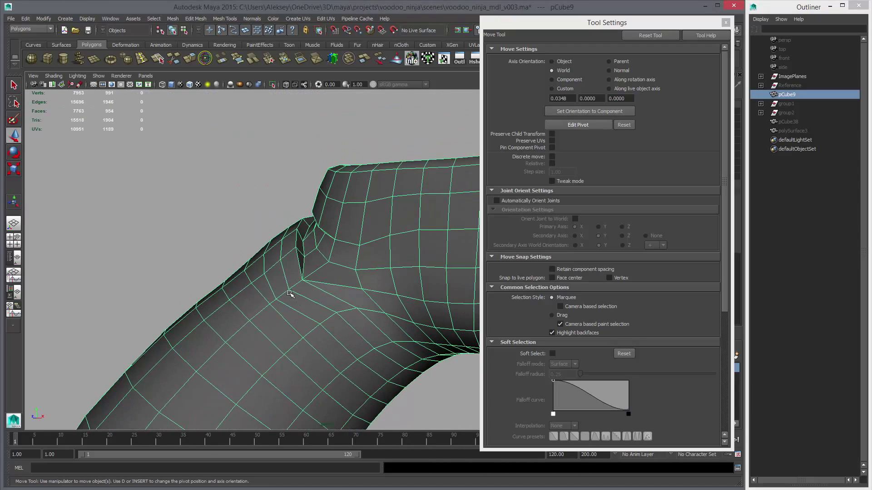
{"action": "right_click_drag", "start_coordinate": [292, 294], "coordinate": [292, 311]}
{"action": "left_click_drag", "start_coordinate": [292, 312], "coordinate": [254, 290], "text": "alt"}
{"action": "right_click_drag", "start_coordinate": [255, 290], "coordinate": [256, 302]}
{"action": "left_click", "coordinate": [256, 302]}
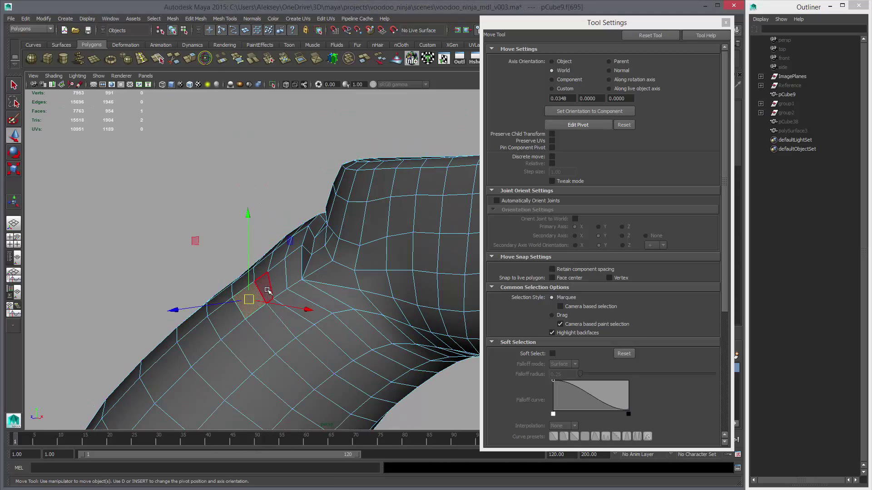
{"action": "left_click", "coordinate": [282, 314], "text": "shift"}
{"action": "left_click_drag", "start_coordinate": [282, 314], "coordinate": [286, 313], "text": "alt"}
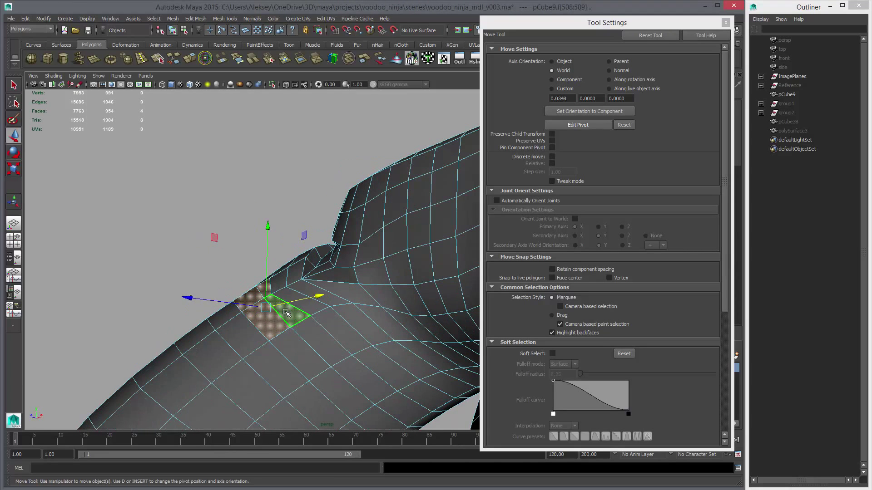
{"action": "left_click", "coordinate": [110, 18]}
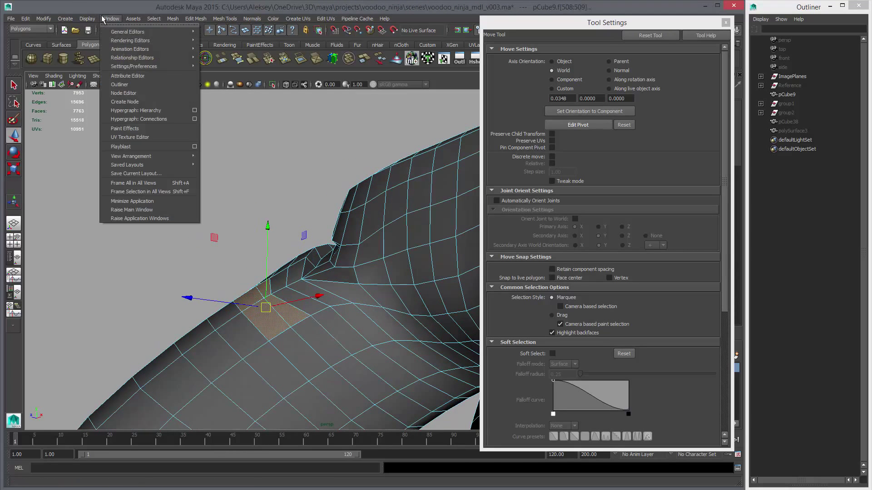
{"action": "mouse_move", "coordinate": [173, 18]}
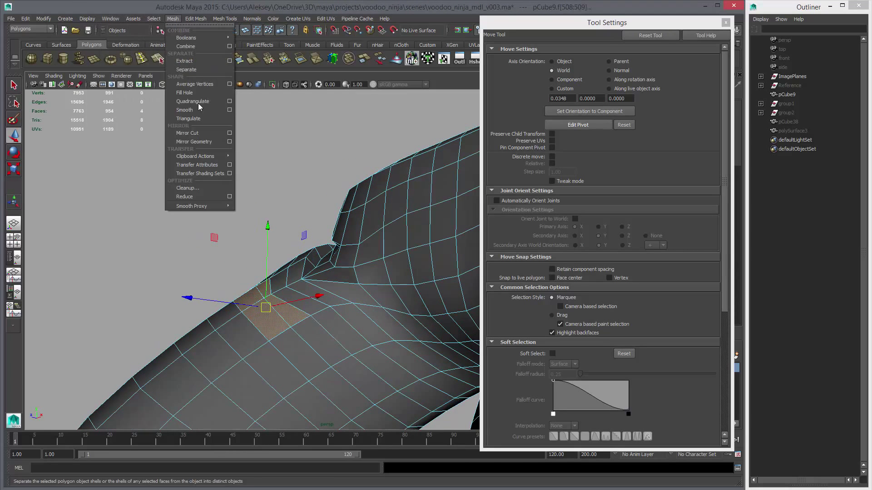
{"action": "left_click", "coordinate": [228, 87]}
{"action": "left_click", "coordinate": [577, 211]}
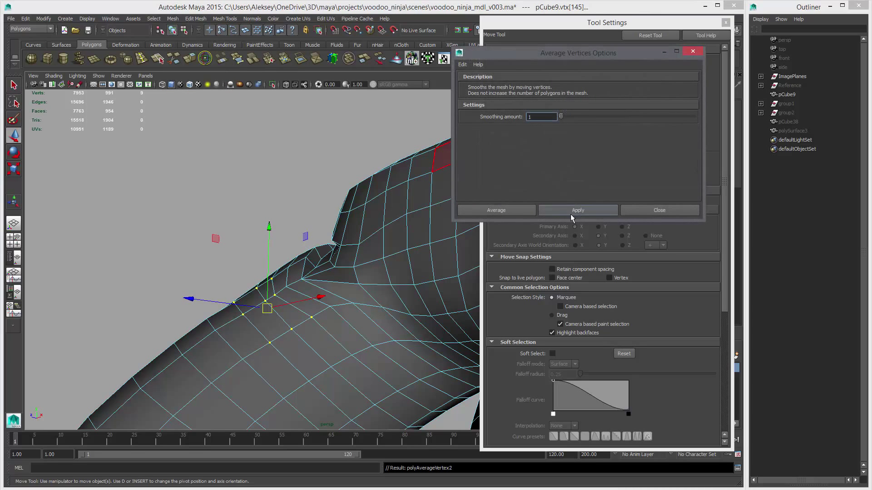
Nudge the averaged upper-thigh vertices along their surface normal, close the Average Vertices options and check the smoothed fold.
{"action": "left_click_drag", "start_coordinate": [314, 175], "coordinate": [268, 139], "text": "alt"}
{"action": "left_click", "coordinate": [206, 59]}
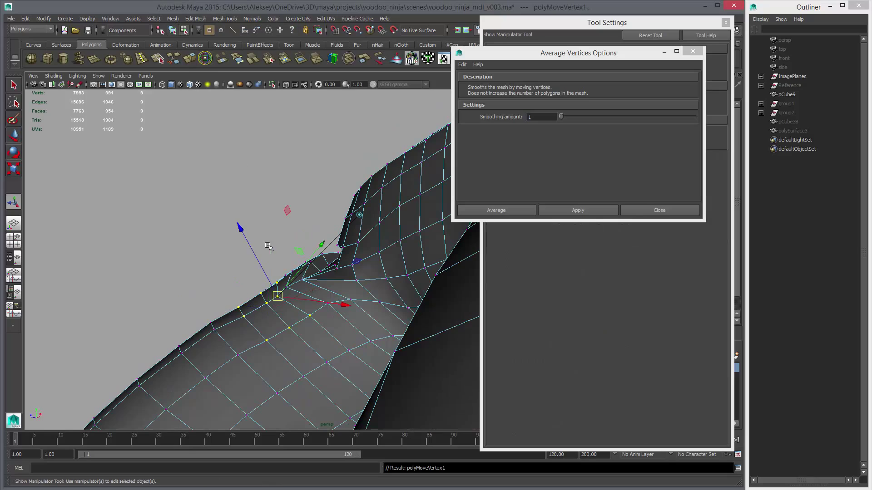
{"action": "left_click_drag", "start_coordinate": [244, 237], "coordinate": [245, 239]}
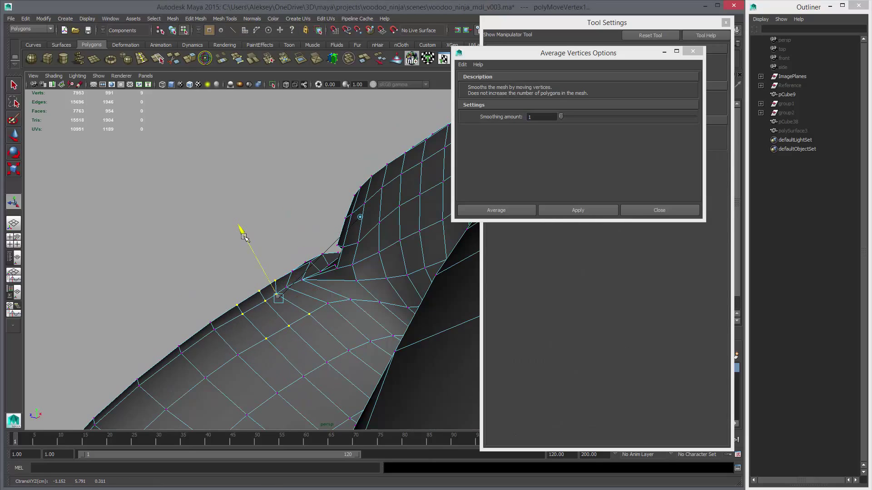
{"action": "left_click_drag", "start_coordinate": [261, 292], "coordinate": [364, 338], "text": "alt"}
{"action": "right_click_drag", "start_coordinate": [316, 335], "coordinate": [348, 328]}
{"action": "left_click", "coordinate": [323, 340]}
{"action": "left_click", "coordinate": [404, 358]}
{"action": "right_click_drag", "start_coordinate": [401, 356], "coordinate": [224, 292], "text": "alt"}
{"action": "left_click_drag", "start_coordinate": [224, 292], "coordinate": [479, 257], "text": "alt"}
{"action": "left_click", "coordinate": [647, 213]}
{"action": "left_click_drag", "start_coordinate": [395, 272], "coordinate": [404, 245], "text": "alt"}
{"action": "right_click_drag", "start_coordinate": [404, 246], "coordinate": [479, 356], "text": "alt"}
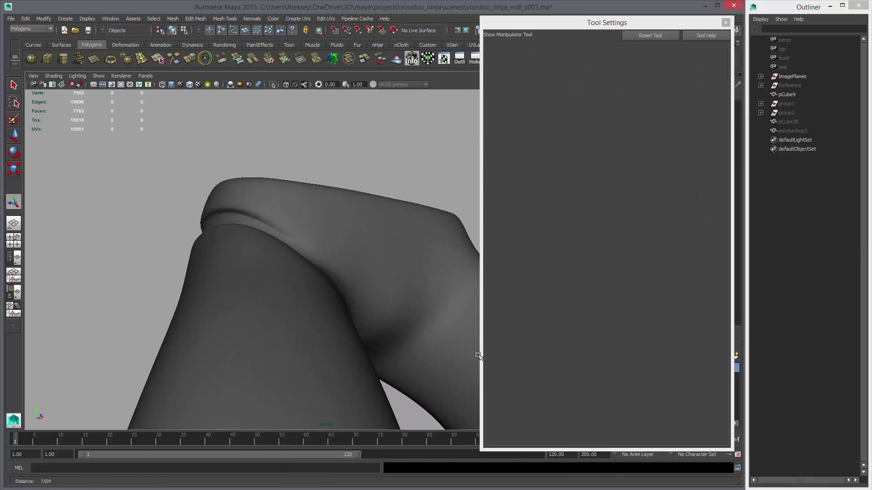
Select the two edges on the strip between the upper and lower folds and move them along their local normal.
{"action": "left_click", "coordinate": [359, 309]}
{"action": "key", "text": "1"}
{"action": "left_click_drag", "start_coordinate": [358, 309], "coordinate": [368, 347], "text": "alt"}
{"action": "right_click_drag", "start_coordinate": [368, 347], "coordinate": [437, 369], "text": "alt"}
{"action": "right_click_drag", "start_coordinate": [275, 235], "coordinate": [275, 214]}
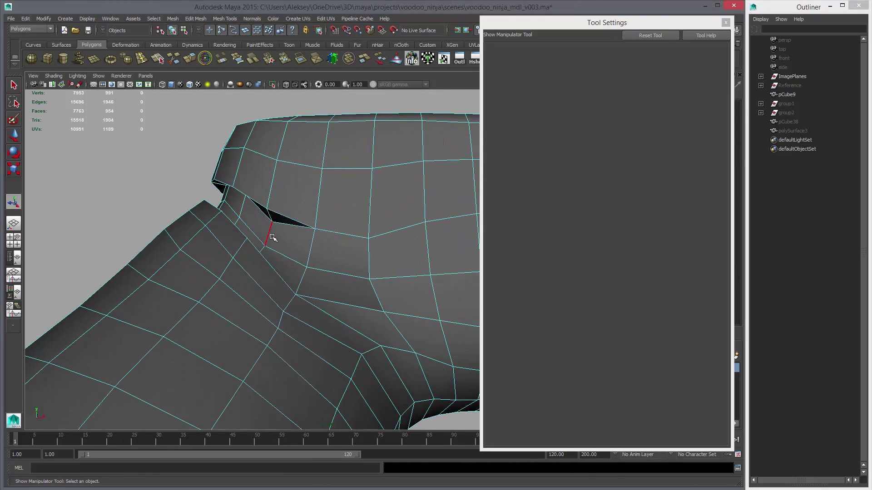
{"action": "left_click", "coordinate": [273, 237]}
{"action": "left_click_drag", "start_coordinate": [298, 243], "coordinate": [342, 298], "text": "alt"}
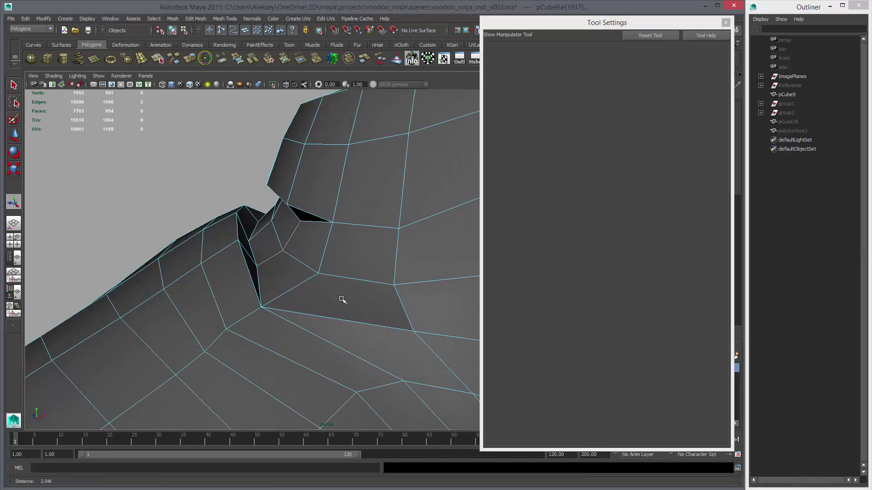
{"action": "left_click_drag", "start_coordinate": [272, 213], "coordinate": [289, 237], "text": "alt"}
{"action": "left_click", "coordinate": [205, 59]}
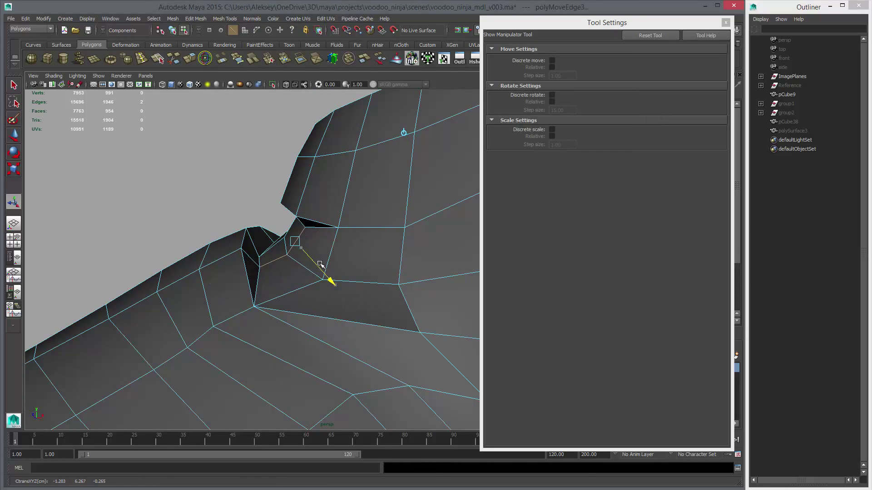
{"action": "left_click_drag", "start_coordinate": [320, 264], "coordinate": [382, 274], "text": "alt"}
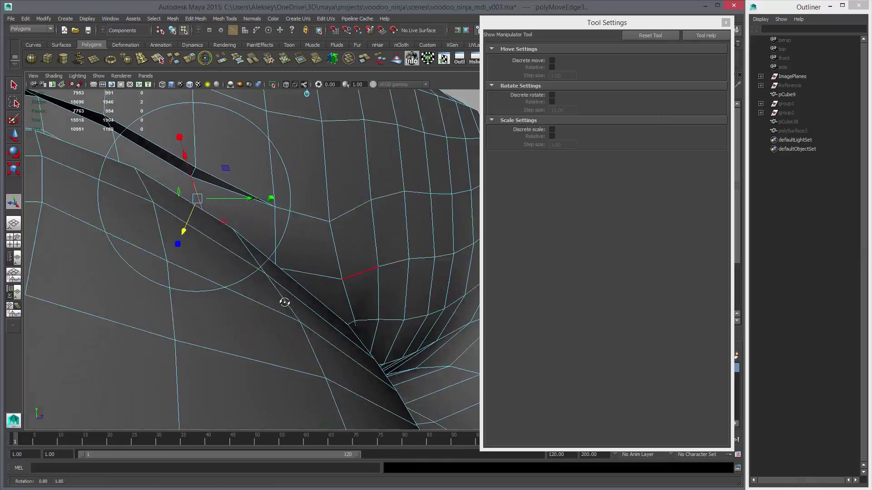
Review the smoothed folds around the hip and the whole trousers, and save the scene.
{"action": "left_click_drag", "start_coordinate": [284, 303], "coordinate": [320, 267], "text": "alt"}
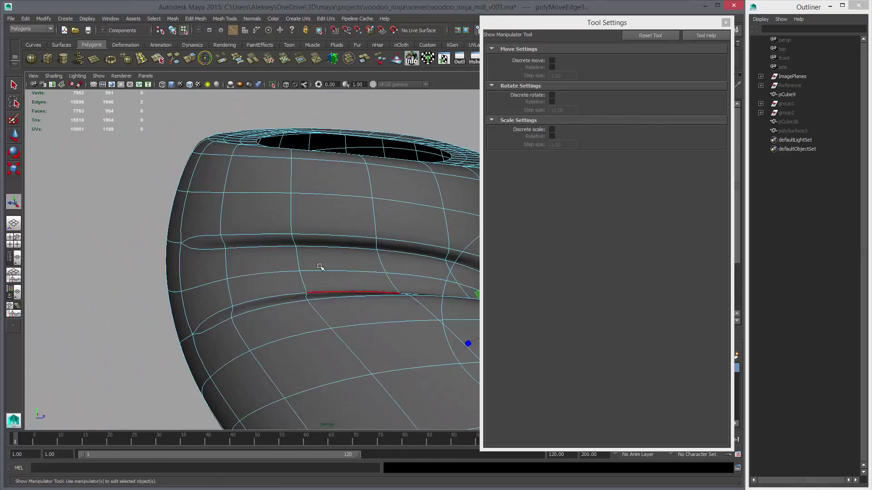
{"action": "right_click_drag", "start_coordinate": [315, 261], "coordinate": [337, 249]}
{"action": "right_click_drag", "start_coordinate": [333, 315], "coordinate": [181, 272], "text": "alt"}
{"action": "left_click", "coordinate": [140, 251]}
{"action": "left_click_drag", "start_coordinate": [141, 251], "coordinate": [195, 277], "text": "alt"}
{"action": "mouse_move", "coordinate": [195, 277]}
{"action": "right_mouse_down", "text": "alt"}
{"action": "mouse_move", "coordinate": [210, 293]}
{"action": "mouse_move", "coordinate": [182, 281]}
{"action": "right_mouse_up", "text": "alt"}
{"action": "left_click_drag", "start_coordinate": [395, 334], "coordinate": [295, 271], "text": "alt"}
{"action": "key", "text": "ctrl+s"}
{"action": "middle_click_drag", "start_coordinate": [293, 278], "coordinate": [315, 305], "text": "alt"}
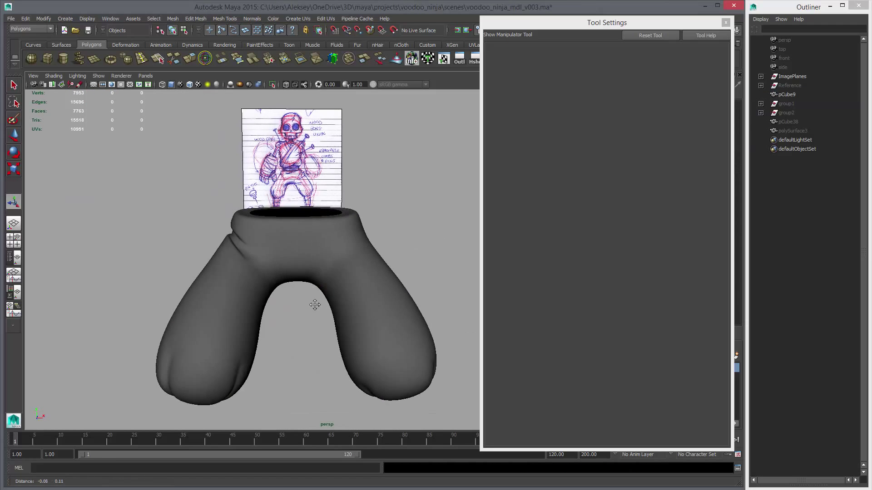
{"action": "right_click_drag", "start_coordinate": [315, 305], "coordinate": [397, 333], "text": "alt"}
{"action": "left_click_drag", "start_coordinate": [260, 275], "coordinate": [327, 298], "text": "alt"}
{"action": "right_click_drag", "start_coordinate": [326, 298], "coordinate": [386, 322], "text": "alt"}
Turn off smooth preview, close the Tool Settings window and delete the trousers mesh's construction history.
{"action": "left_click", "coordinate": [308, 301]}
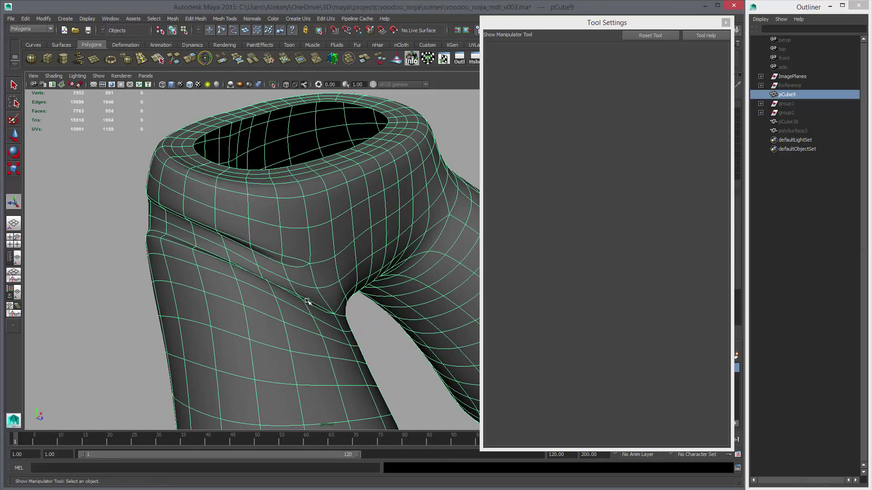
{"action": "key", "text": "1"}
{"action": "left_click", "coordinate": [725, 24]}
{"action": "left_click_drag", "start_coordinate": [465, 190], "coordinate": [431, 178], "text": "alt"}
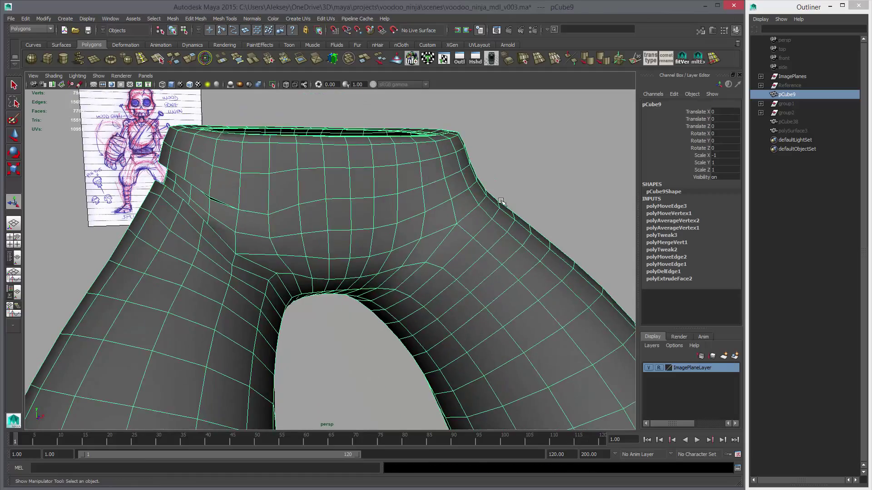
{"action": "left_click", "coordinate": [503, 198]}
{"action": "left_click", "coordinate": [378, 258]}
{"action": "key", "text": "alt+shift+d"}
Cut new edges from the lower fold's border vertex across the edge beside its inner tip to the next vertex toward the crotch.
{"action": "right_click_drag", "start_coordinate": [312, 258], "coordinate": [325, 241], "text": "alt"}
{"action": "left_click_drag", "start_coordinate": [325, 241], "coordinate": [286, 261], "text": "alt"}
{"action": "middle_click_drag", "start_coordinate": [237, 265], "coordinate": [240, 239], "text": "alt"}
{"action": "right_click_drag", "start_coordinate": [173, 225], "coordinate": [171, 246]}
{"action": "left_click", "coordinate": [178, 228]}
{"action": "left_click_drag", "start_coordinate": [178, 228], "coordinate": [253, 249], "text": "alt"}
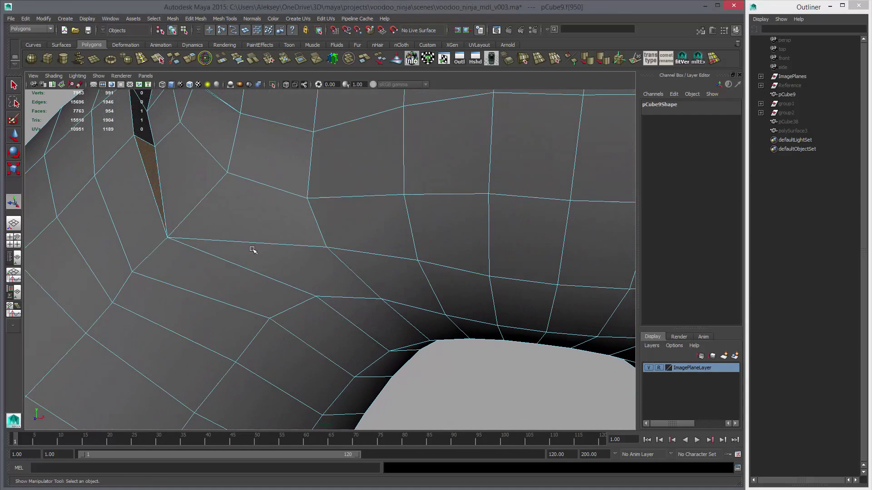
{"action": "left_click", "coordinate": [159, 59]}
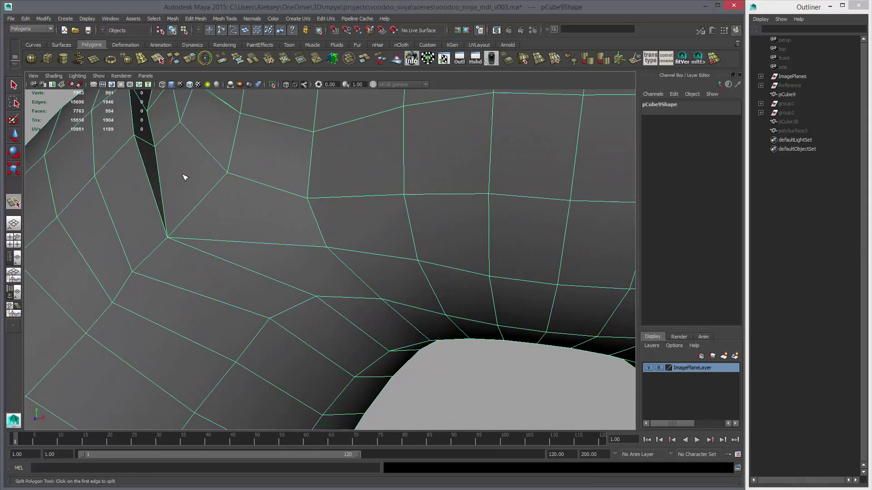
{"action": "left_click", "coordinate": [173, 60]}
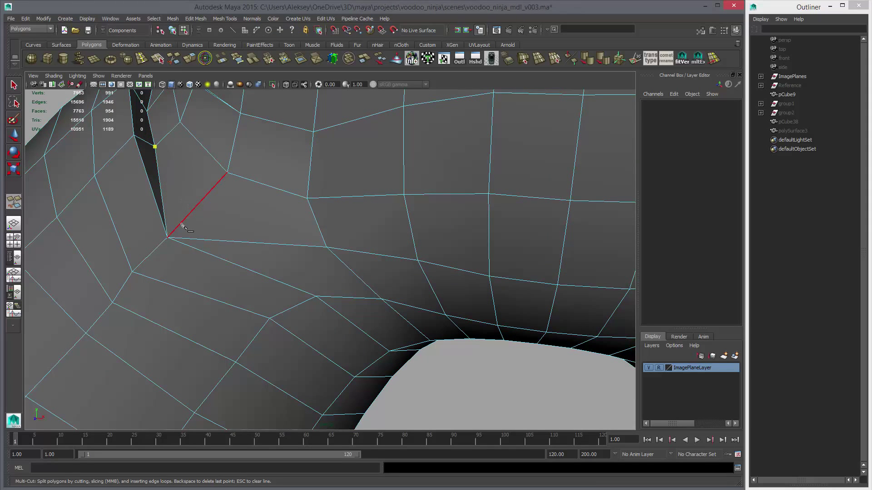
{"action": "key", "text": "w"}
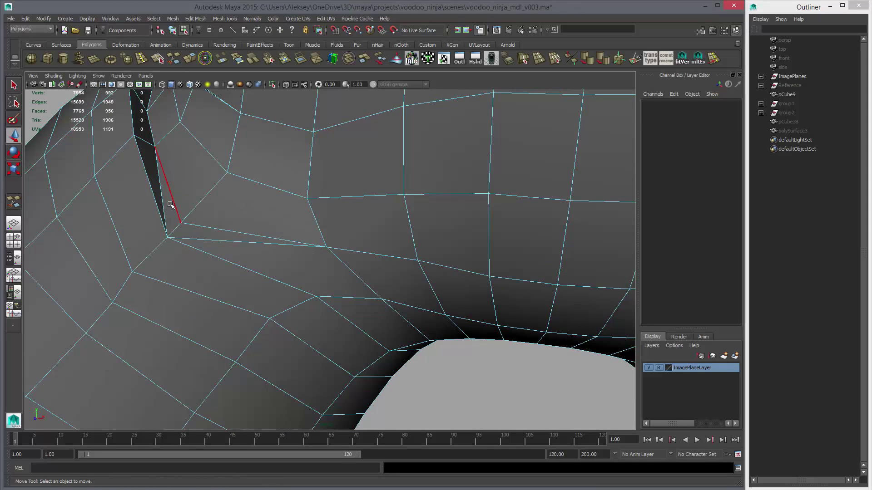
Delete the two old edges meeting at the lower fold's inner tip, next to the new cut.
{"action": "left_click", "coordinate": [162, 191]}
{"action": "left_click", "coordinate": [227, 241]}
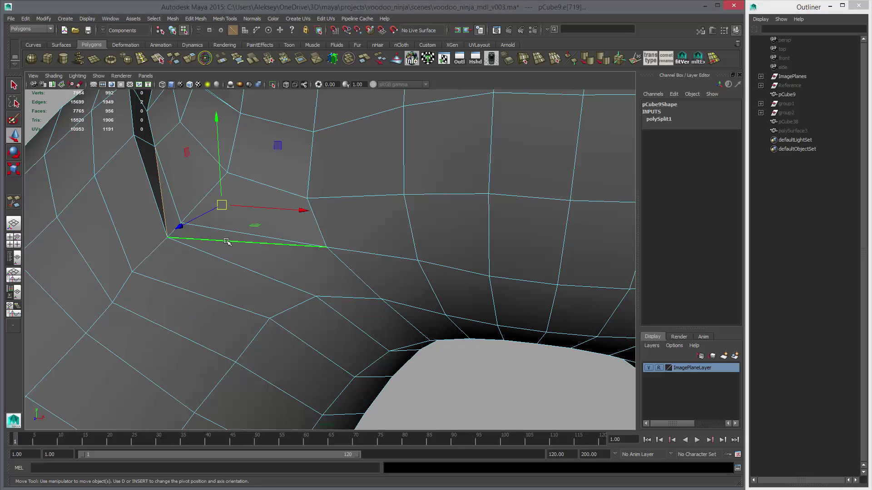
{"action": "key", "text": "Delete"}
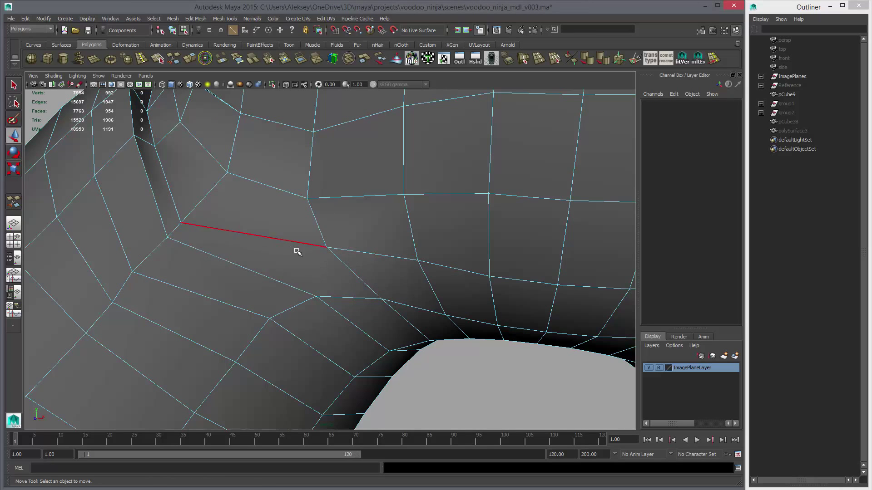
Cut a new edge from the upper fold's border vertex to the edge just below its inner tip.
{"action": "left_click_drag", "start_coordinate": [297, 252], "coordinate": [333, 410], "text": "alt"}
{"action": "key", "text": "y"}
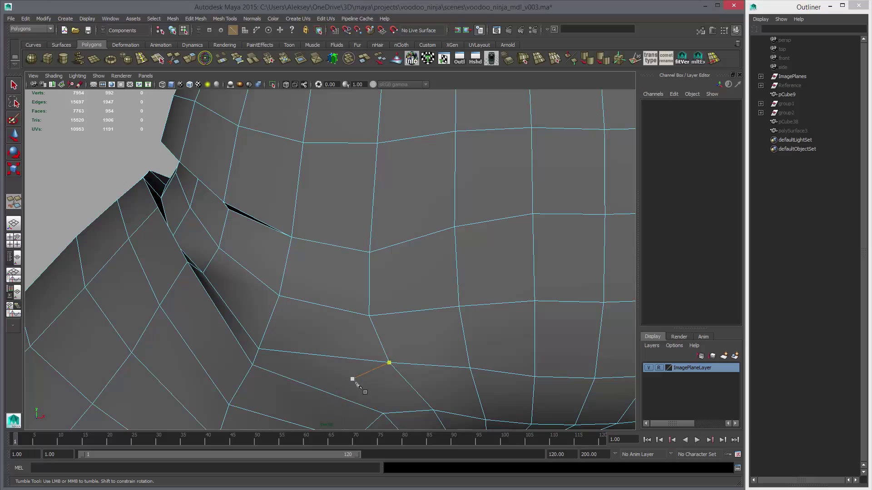
{"action": "left_click_drag", "start_coordinate": [293, 246], "coordinate": [279, 201], "text": "alt"}
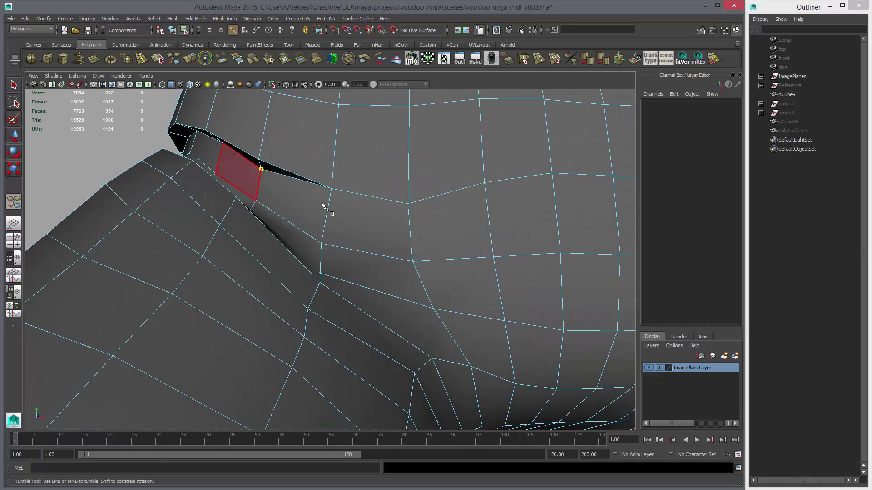
{"action": "key", "text": "w"}
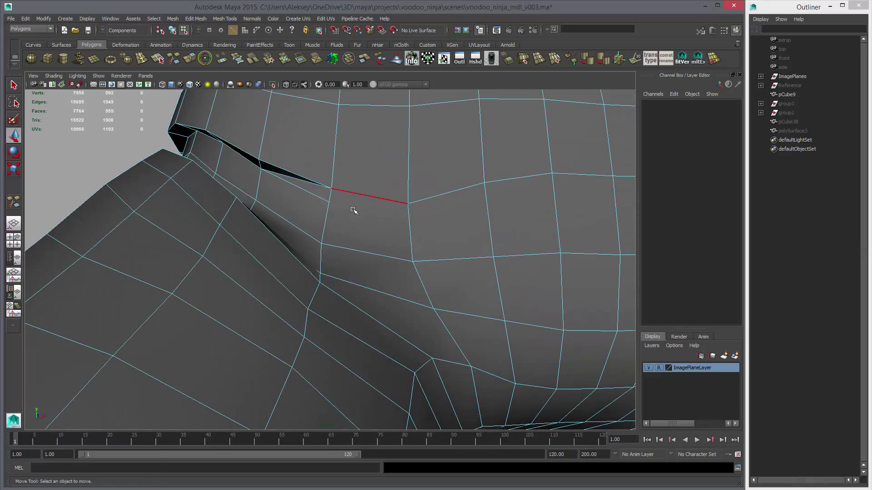
Delete the old edge running along the upper fold into its inner tip, above the newly cut edge.
{"action": "right_click_drag", "start_coordinate": [349, 197], "coordinate": [294, 183]}
{"action": "left_click", "coordinate": [294, 181]}
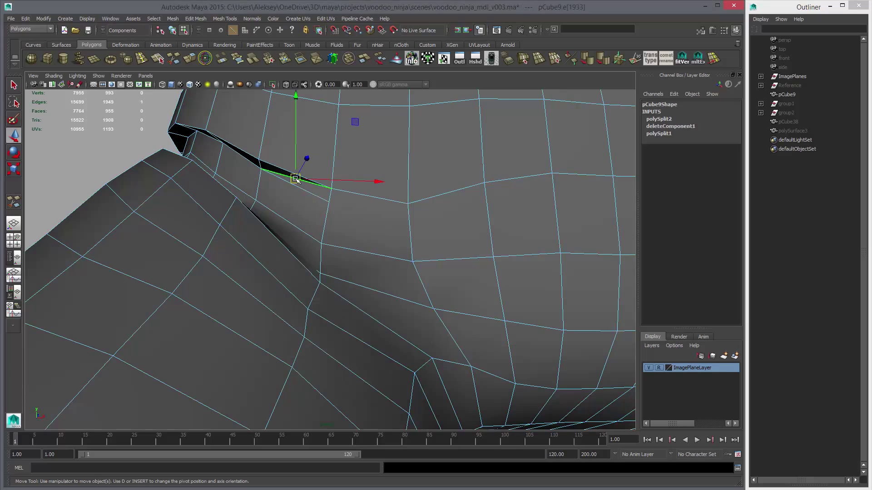
{"action": "key", "text": "Delete"}
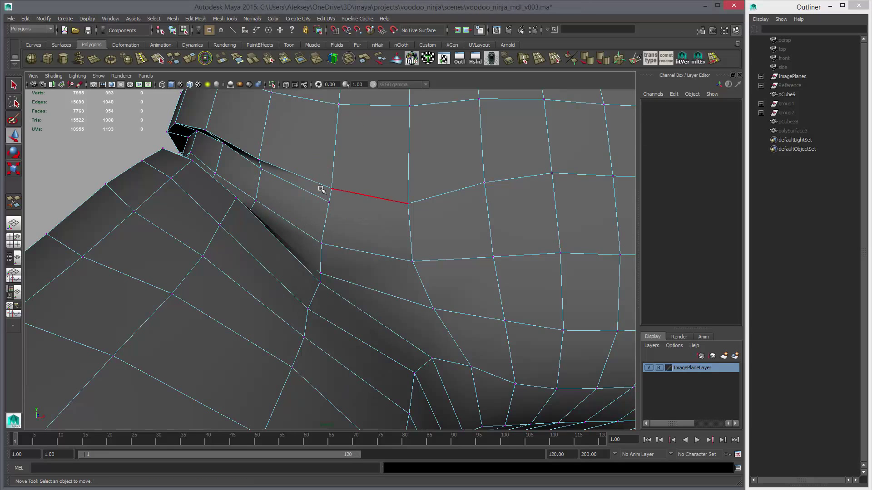
Reposition the vertex at the upper fold's inner tip and the vertex just below it to smooth the fold's ending.
{"action": "left_click", "coordinate": [331, 189]}
{"action": "middle_click_drag", "start_coordinate": [369, 196], "coordinate": [354, 188]}
{"action": "left_click_drag", "start_coordinate": [355, 196], "coordinate": [364, 238]}
{"action": "left_click", "coordinate": [303, 283]}
{"action": "middle_click_drag", "start_coordinate": [321, 302], "coordinate": [312, 301]}
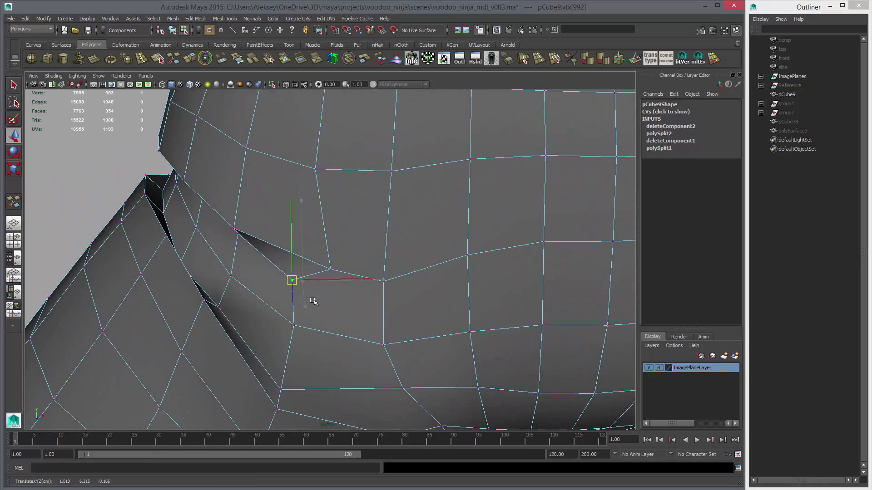
Move the vertex at the lower fold's inner tip to even out the surrounding edge flow.
{"action": "left_click_drag", "start_coordinate": [312, 301], "coordinate": [207, 225], "text": "alt"}
{"action": "left_click", "coordinate": [182, 245]}
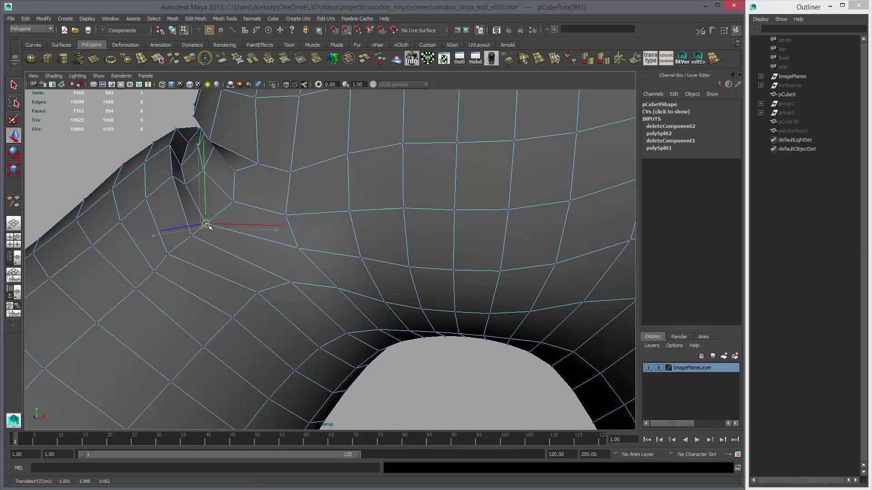
{"action": "left_click_drag", "start_coordinate": [287, 177], "coordinate": [292, 181], "text": "alt"}
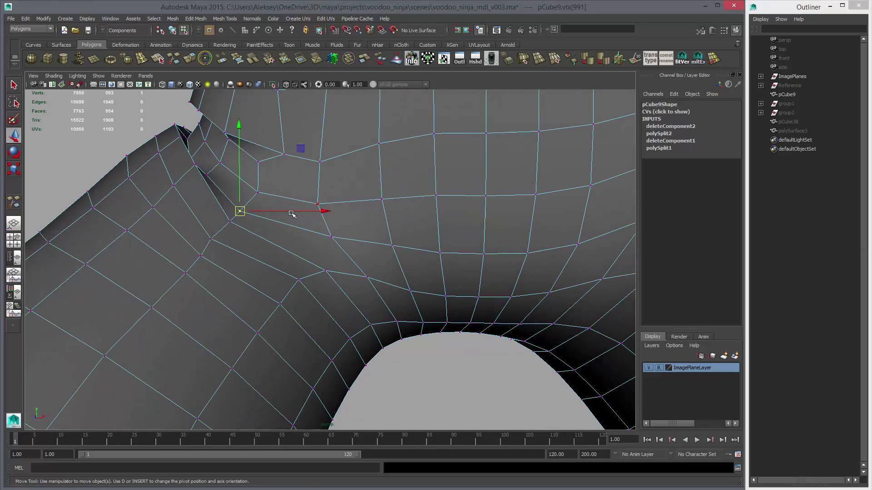
Start cutting a new edge from the vertex inward of the lower fold's tip across the long face below it.
{"action": "left_click", "coordinate": [174, 58]}
{"action": "middle_click_drag", "start_coordinate": [287, 175], "coordinate": [292, 234], "text": "alt"}
{"action": "right_click_drag", "start_coordinate": [292, 233], "coordinate": [327, 241], "text": "alt"}
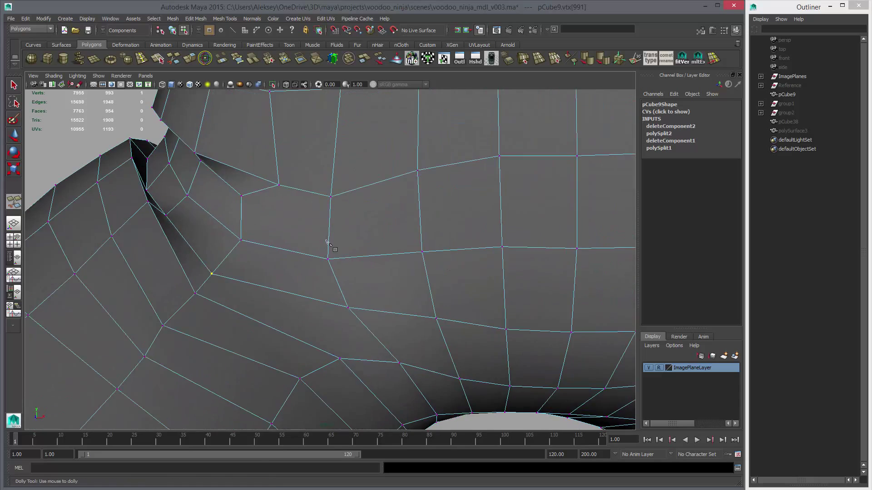
{"action": "left_click_drag", "start_coordinate": [327, 241], "coordinate": [244, 243], "text": "alt"}
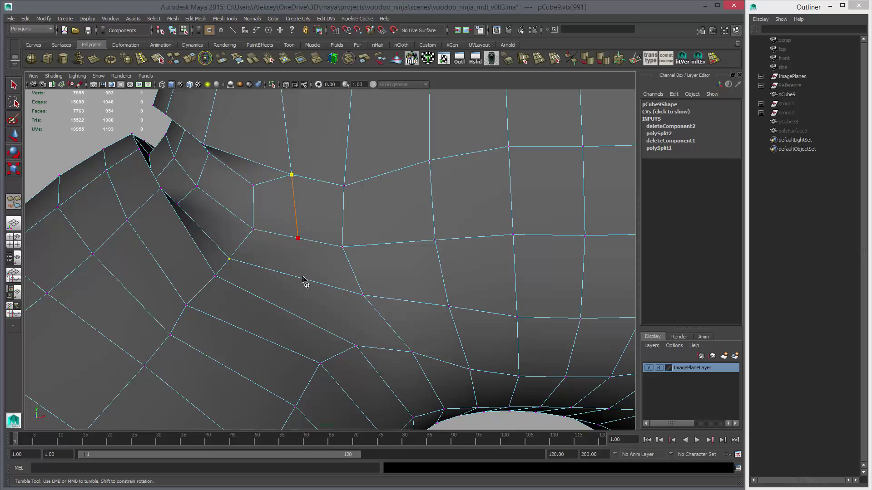
Finish the edge cut through the long edge below the fold tip, and offset the two vertices along it by -0.029 in local Z.
{"action": "right_click", "coordinate": [358, 289]}
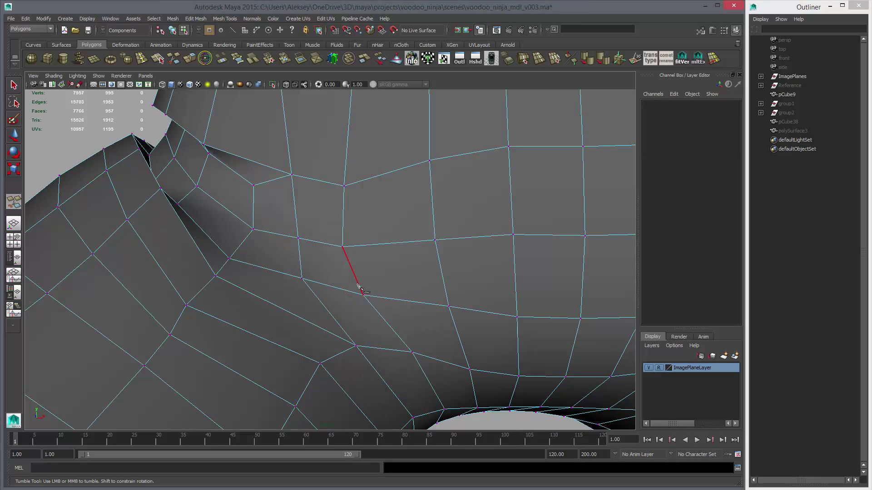
{"action": "key", "text": "w"}
{"action": "right_click_drag", "start_coordinate": [304, 275], "coordinate": [289, 274]}
{"action": "left_click", "coordinate": [303, 278]}
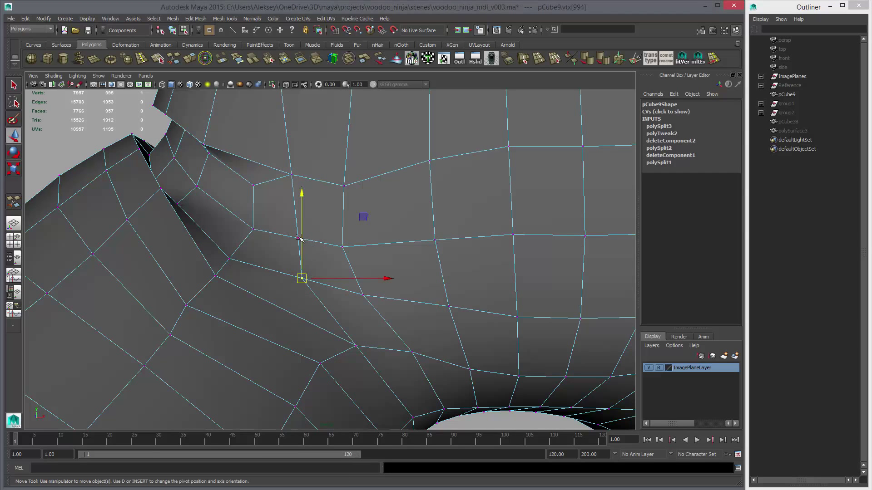
{"action": "left_click_drag", "start_coordinate": [302, 278], "coordinate": [219, 85], "text": "alt"}
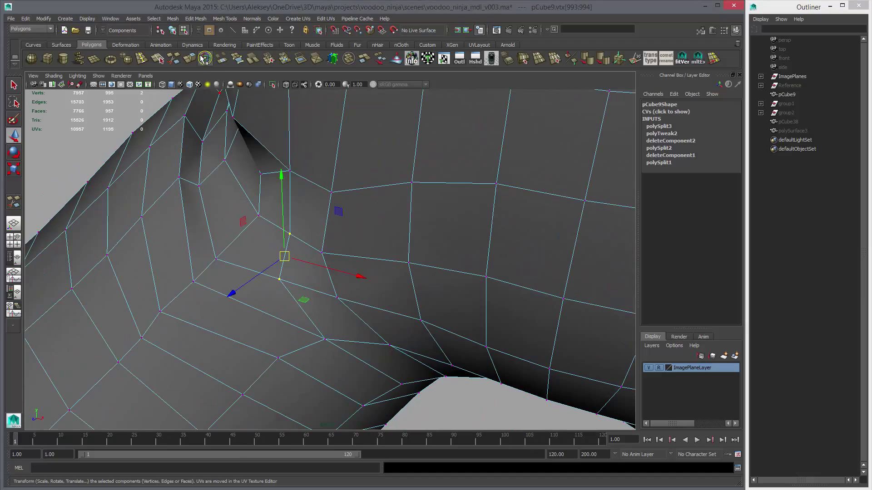
{"action": "key", "text": "t"}
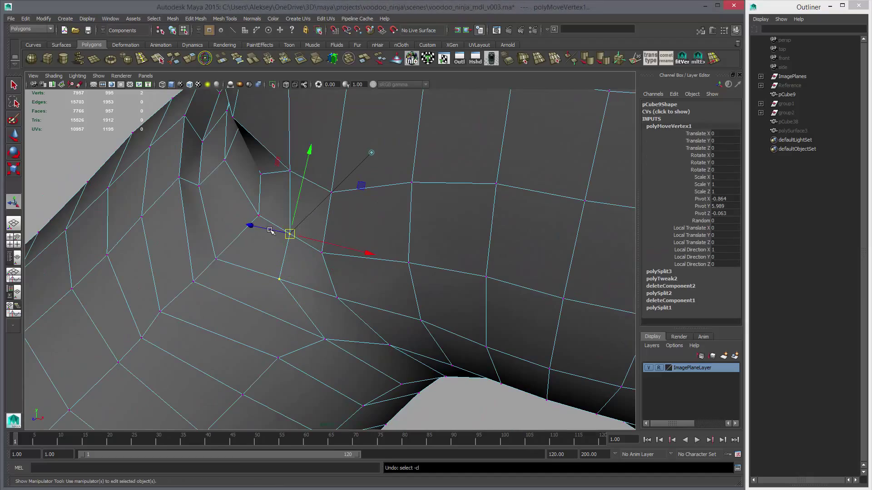
{"action": "left_click_drag", "start_coordinate": [269, 231], "coordinate": [267, 229]}
{"action": "left_click_drag", "start_coordinate": [330, 266], "coordinate": [356, 336], "text": "alt"}
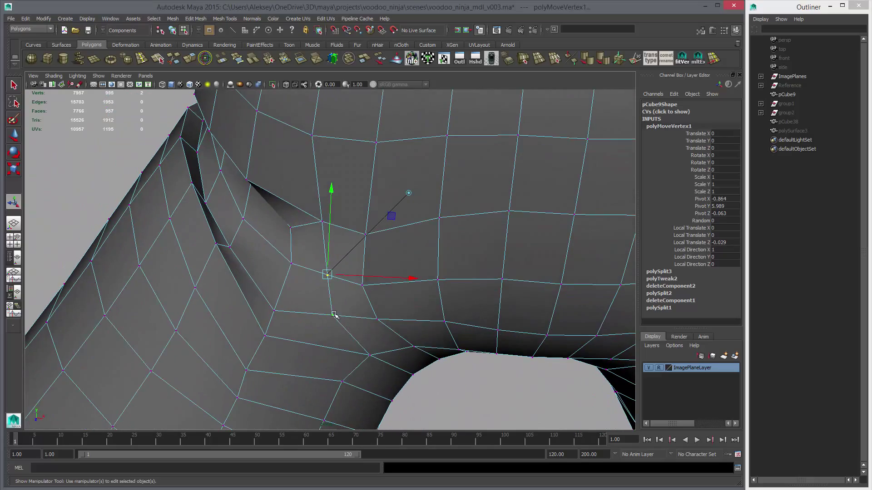
Reposition the vertex where the new cut crosses the long edge below the lower fold's tip, judging it from several angles.
{"action": "key", "text": "w"}
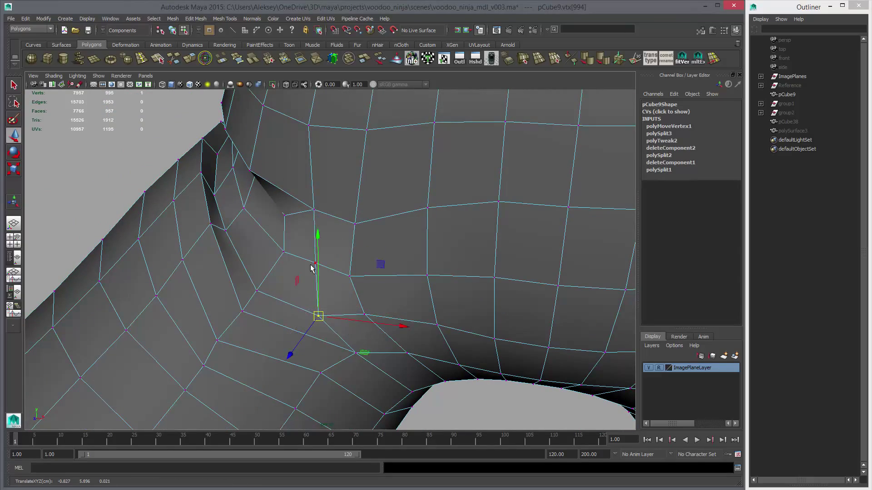
{"action": "key", "text": "q"}
{"action": "left_click_drag", "start_coordinate": [338, 295], "coordinate": [247, 320], "text": "alt"}
{"action": "left_click", "coordinate": [254, 288]}
{"action": "left_click_drag", "start_coordinate": [254, 288], "coordinate": [326, 335], "text": "alt"}
{"action": "left_click", "coordinate": [290, 334]}
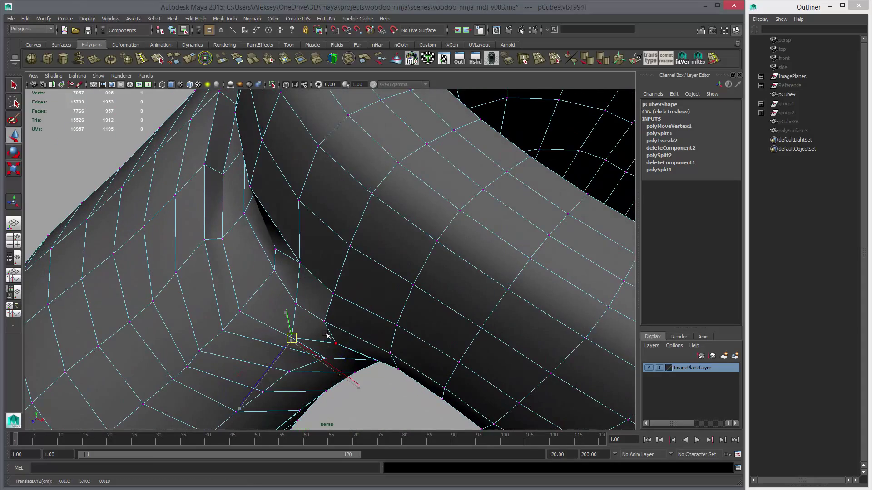
{"action": "left_click", "coordinate": [325, 320]}
Examine the ends of the hip folds on the trousers in smoothed display, both close up and from farther away.
{"action": "key", "text": "F8"}
{"action": "key", "text": "3"}
{"action": "left_click", "coordinate": [214, 222]}
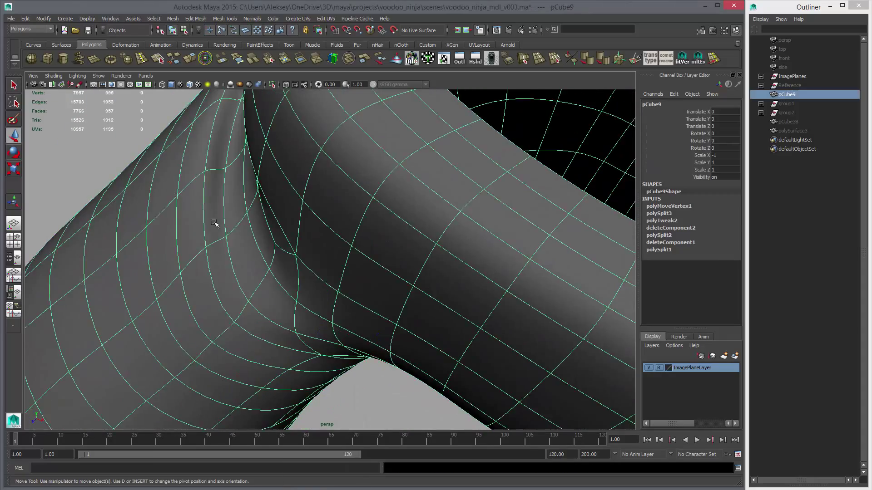
{"action": "scroll", "coordinate": [254, 221], "scroll_direction": "down", "scroll_amount": 4}
{"action": "left_click_drag", "start_coordinate": [291, 218], "coordinate": [341, 190], "text": "alt"}
{"action": "left_click", "coordinate": [411, 350]}
{"action": "scroll", "coordinate": [390, 338], "scroll_direction": "down", "scroll_amount": 5}
{"action": "left_click_drag", "start_coordinate": [263, 302], "coordinate": [278, 280], "text": "alt"}
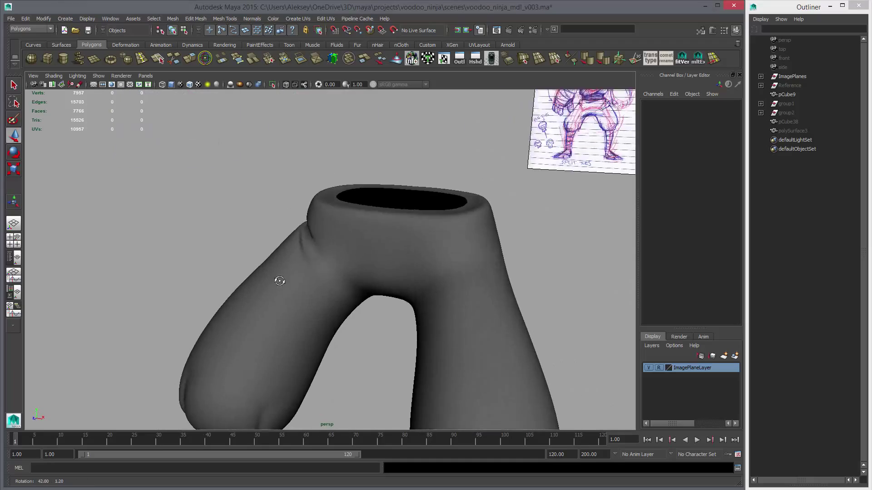
{"action": "scroll", "coordinate": [291, 286], "scroll_direction": "up", "scroll_amount": 5}
{"action": "left_click_drag", "start_coordinate": [327, 317], "coordinate": [463, 400], "text": "alt"}
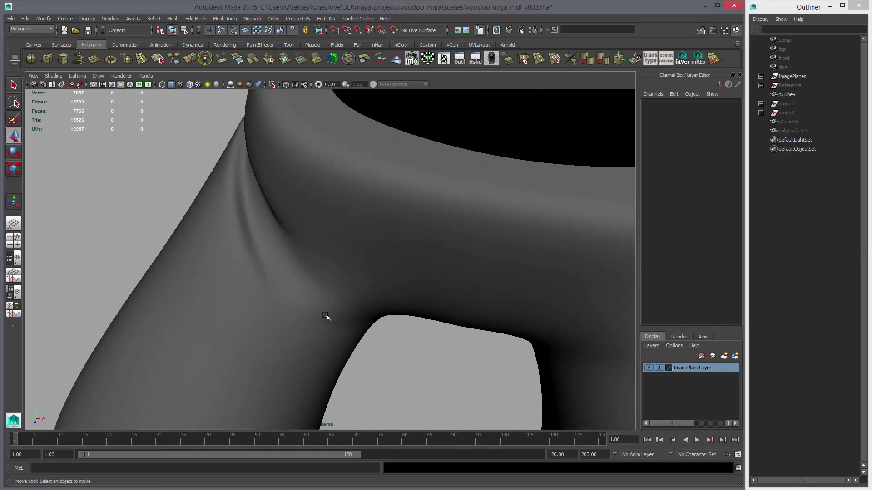
Return the trousers to unsmoothed display and fine-tune the cut's middle vertex to even the surface between the folds and the crotch.
{"action": "left_click", "coordinate": [327, 317]}
{"action": "key", "text": "1"}
{"action": "left_click_drag", "start_coordinate": [342, 351], "coordinate": [354, 335], "text": "alt"}
{"action": "right_click_drag", "start_coordinate": [350, 317], "coordinate": [318, 317]}
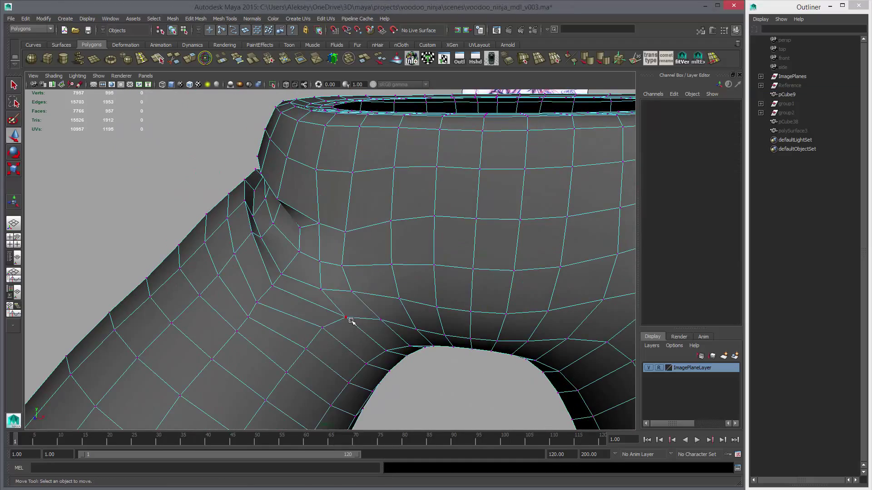
{"action": "left_click", "coordinate": [346, 318]}
{"action": "left_click_drag", "start_coordinate": [364, 343], "coordinate": [318, 293], "text": "alt"}
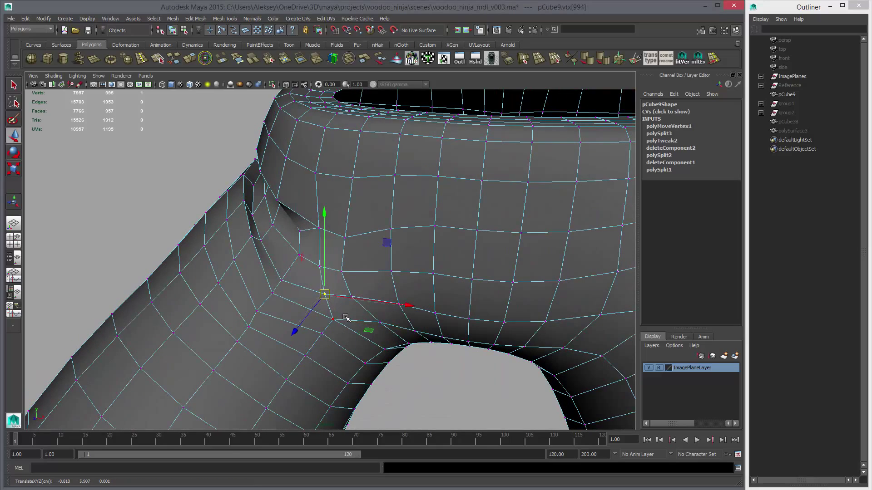
{"action": "left_click_drag", "start_coordinate": [325, 352], "coordinate": [299, 311], "text": "alt"}
{"action": "left_click", "coordinate": [393, 310]}
{"action": "left_click", "coordinate": [379, 290]}
Return to object mode and review the whole smoothed trousers against the reference sketch.
{"action": "right_click", "coordinate": [299, 312]}
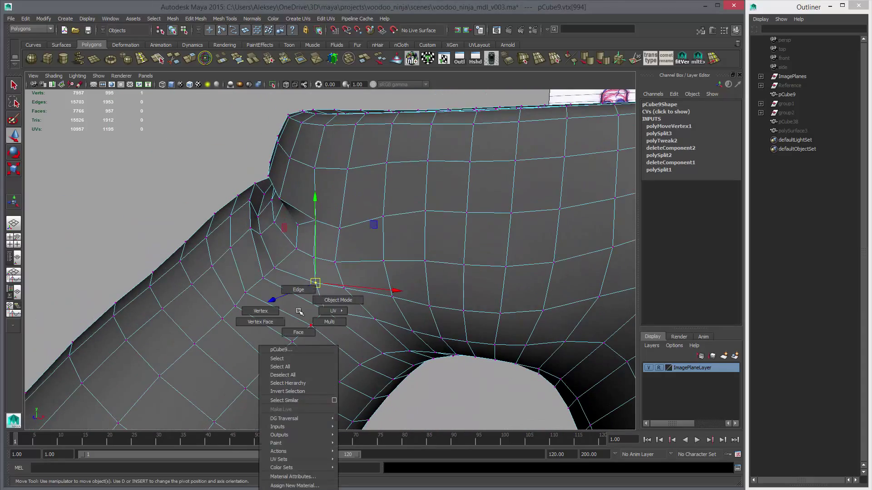
{"action": "right_click_drag", "start_coordinate": [299, 312], "coordinate": [322, 303]}
{"action": "left_click", "coordinate": [303, 321]}
{"action": "key", "text": "3"}
{"action": "left_click", "coordinate": [163, 180]}
{"action": "right_click_drag", "start_coordinate": [295, 268], "coordinate": [249, 257], "text": "alt"}
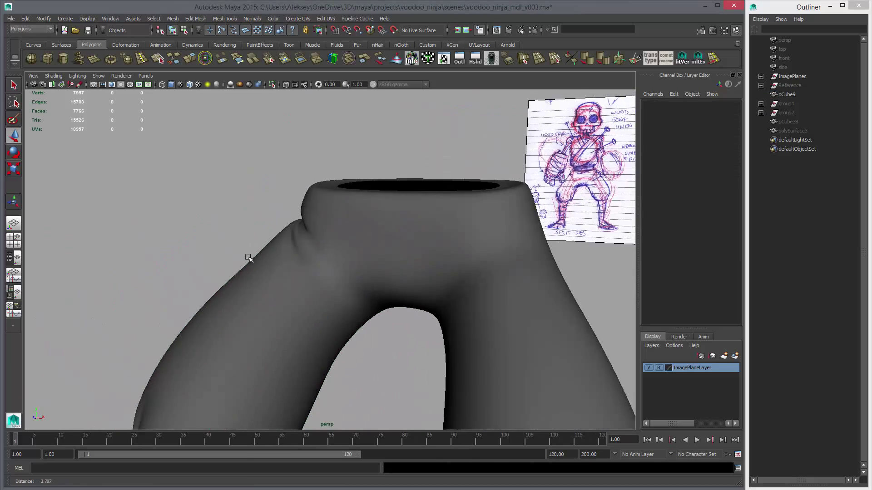
{"action": "mouse_move", "coordinate": [248, 258]}
{"action": "left_mouse_down", "text": "alt"}
{"action": "mouse_move", "coordinate": [382, 286]}
{"action": "mouse_move", "coordinate": [338, 251]}
{"action": "mouse_move", "coordinate": [459, 226]}
{"action": "mouse_move", "coordinate": [354, 239]}
{"action": "mouse_move", "coordinate": [410, 254]}
{"action": "mouse_move", "coordinate": [395, 268]}
{"action": "mouse_move", "coordinate": [407, 296]}
{"action": "left_mouse_up", "text": "alt"}
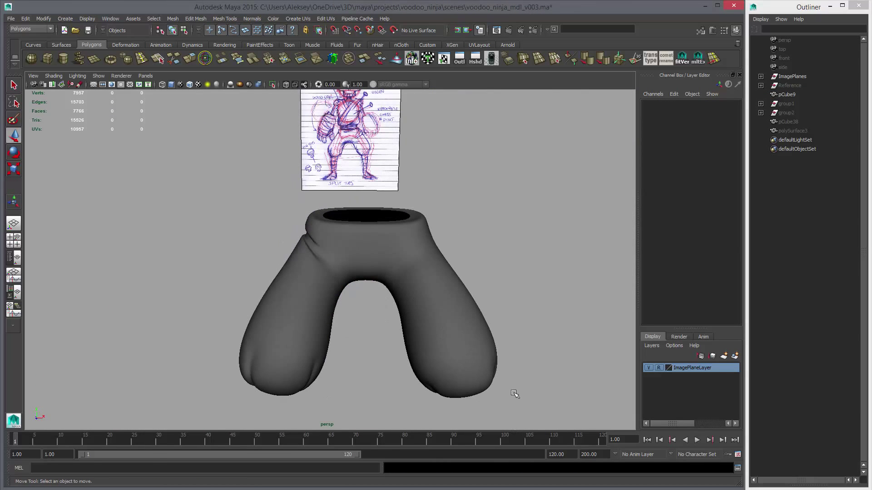
{"action": "left_click_drag", "start_coordinate": [477, 333], "coordinate": [452, 326], "text": "alt"}
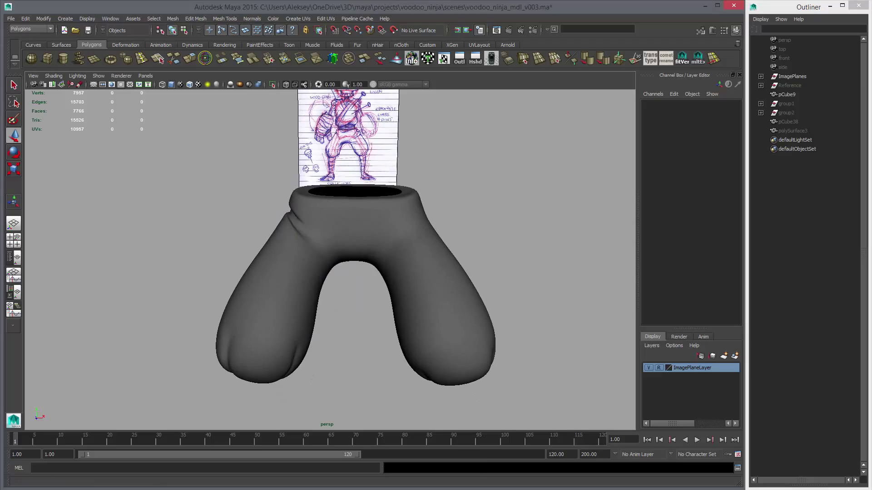
Examine the smoothed trousers up close, comparing the folds on both hips.
{"action": "left_click", "coordinate": [471, 358]}
{"action": "key", "text": "f"}
{"action": "left_click_drag", "start_coordinate": [443, 348], "coordinate": [426, 260], "text": "alt"}
{"action": "scroll", "coordinate": [323, 304], "scroll_direction": "down", "scroll_amount": 5}
{"action": "key", "text": "3"}
{"action": "left_click", "coordinate": [491, 323]}
{"action": "left_click_drag", "start_coordinate": [490, 323], "coordinate": [318, 289], "text": "alt"}
{"action": "scroll", "coordinate": [318, 289], "scroll_direction": "down", "scroll_amount": 3}
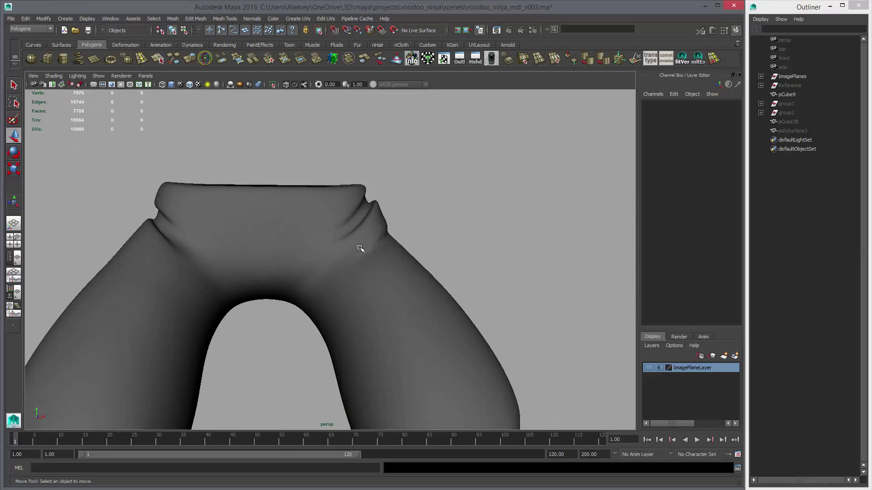
{"action": "left_click_drag", "start_coordinate": [361, 249], "coordinate": [352, 335], "text": "alt"}
Cut a new edge across the middle of the innermost face between the two upper front folds on the opposite hip.
{"action": "left_click", "coordinate": [319, 281]}
{"action": "key", "text": "1"}
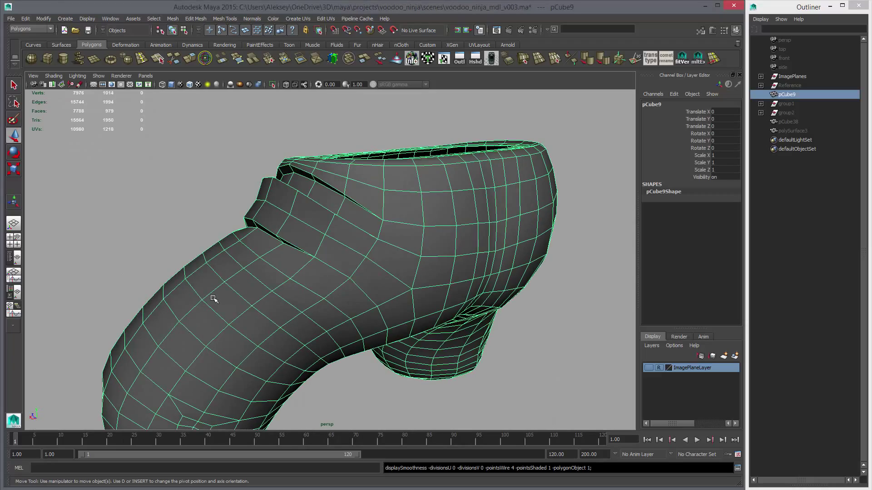
{"action": "left_click_drag", "start_coordinate": [214, 299], "coordinate": [166, 304], "text": "alt"}
{"action": "right_click_drag", "start_coordinate": [309, 259], "coordinate": [404, 336], "text": "alt"}
{"action": "right_click_drag", "start_coordinate": [323, 245], "coordinate": [376, 305], "text": "alt"}
{"action": "left_click_drag", "start_coordinate": [376, 304], "coordinate": [354, 271], "text": "alt"}
{"action": "left_click_drag", "start_coordinate": [277, 177], "coordinate": [253, 130], "text": "alt"}
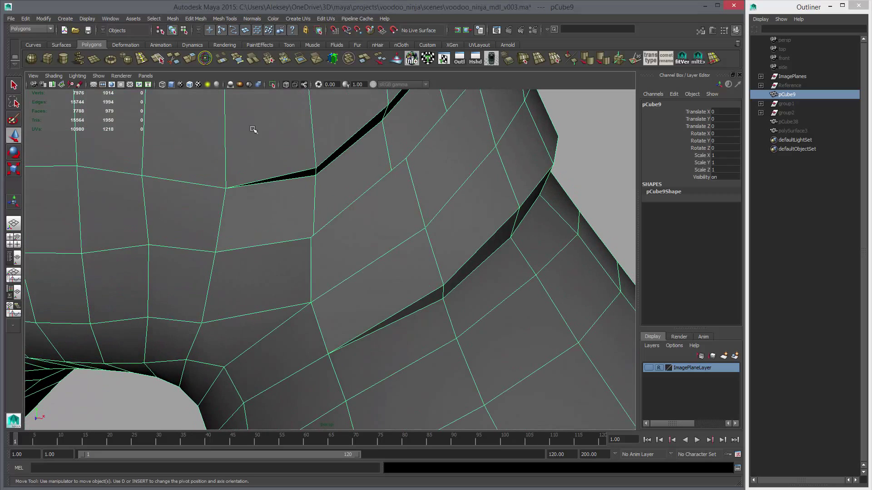
{"action": "left_click", "coordinate": [172, 59]}
{"action": "left_click_drag", "start_coordinate": [259, 187], "coordinate": [275, 178], "text": "alt"}
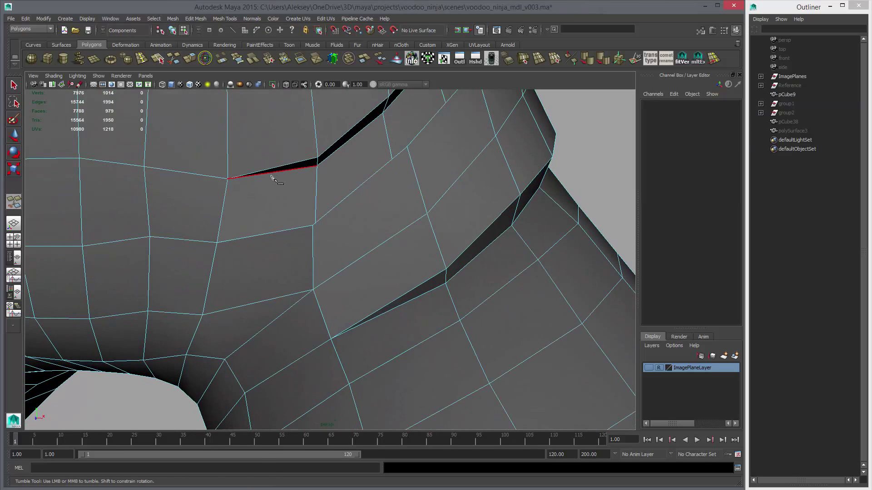
{"action": "left_click_drag", "start_coordinate": [306, 229], "coordinate": [307, 248], "text": "alt"}
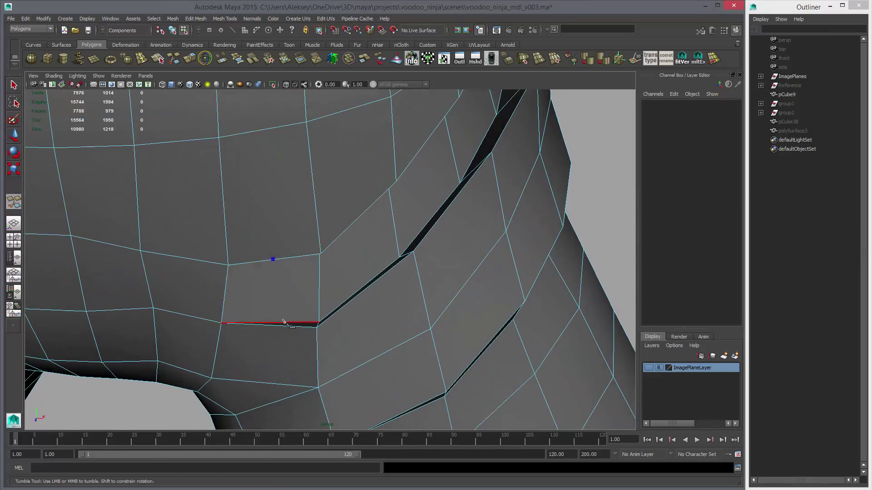
{"action": "left_click_drag", "start_coordinate": [284, 322], "coordinate": [291, 333], "text": "alt"}
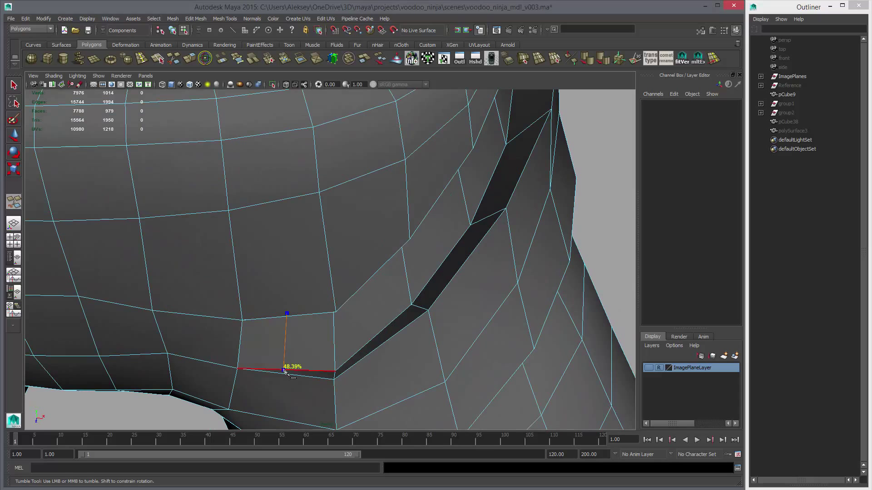
{"action": "right_click", "coordinate": [303, 354]}
Scale the newly cut edge between the two front folds down to about 0.575.
{"action": "left_click_drag", "start_coordinate": [337, 364], "coordinate": [344, 330], "text": "alt"}
{"action": "key", "text": "w"}
{"action": "right_click_drag", "start_coordinate": [294, 273], "coordinate": [294, 253]}
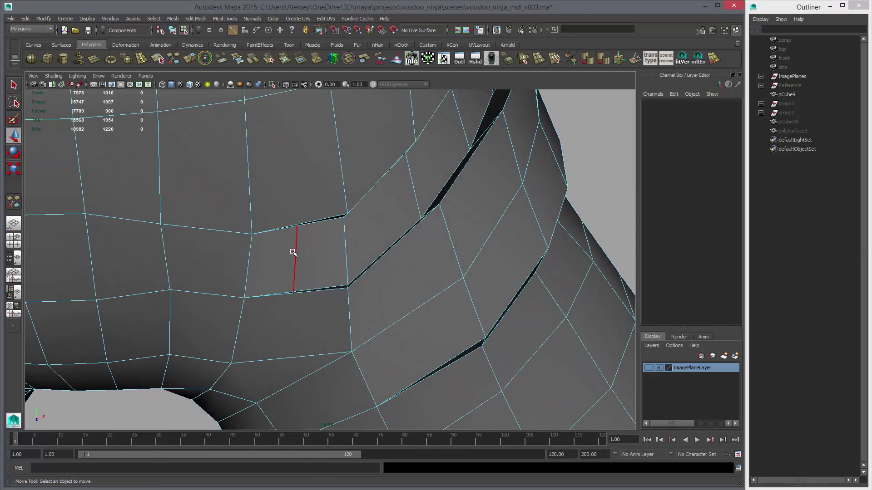
{"action": "left_click", "coordinate": [295, 252]}
{"action": "key", "text": "r"}
{"action": "middle_click_drag", "start_coordinate": [349, 286], "coordinate": [335, 287]}
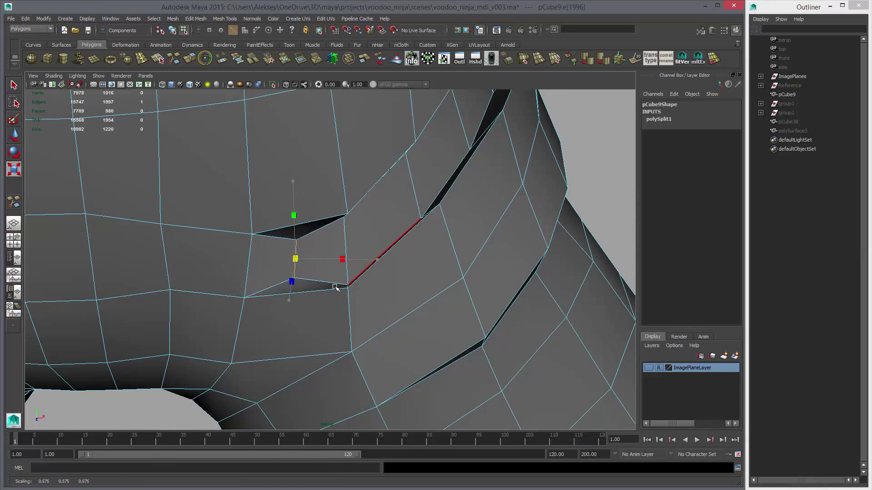
{"action": "left_click", "coordinate": [339, 287]}
Check how the front folds taper in smoothed display, from the side and from the front.
{"action": "left_click_drag", "start_coordinate": [346, 288], "coordinate": [442, 267], "text": "alt"}
{"action": "key", "text": "3"}
{"action": "key", "text": "w"}
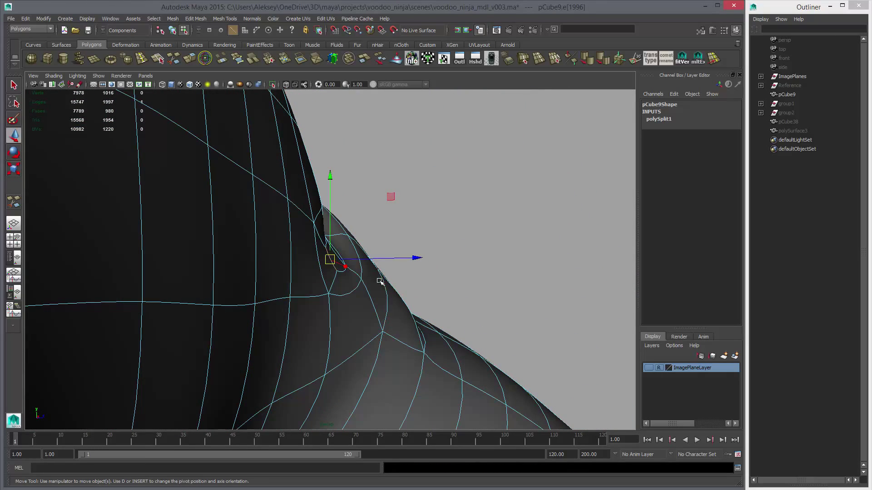
{"action": "left_click_drag", "start_coordinate": [488, 294], "coordinate": [437, 268], "text": "alt"}
{"action": "key", "text": "F8"}
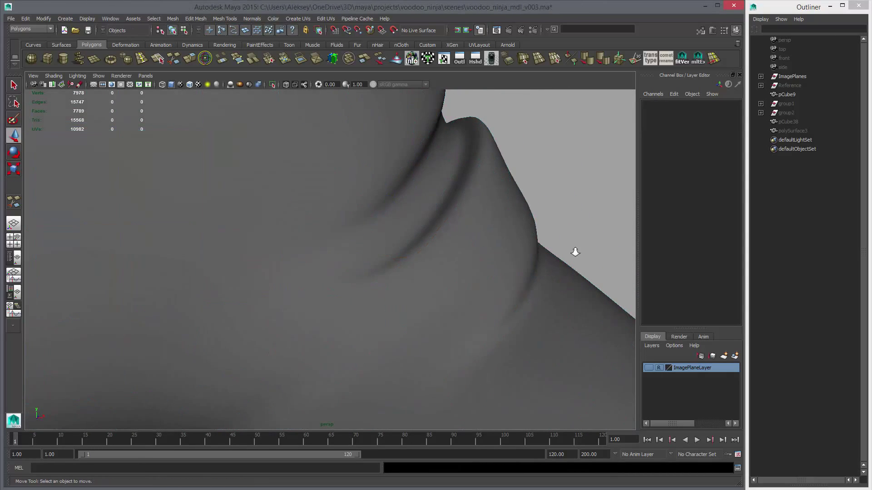
{"action": "left_click_drag", "start_coordinate": [574, 250], "coordinate": [356, 284], "text": "alt"}
{"action": "left_click", "coordinate": [315, 257]}
{"action": "left_click_drag", "start_coordinate": [315, 257], "coordinate": [421, 298], "text": "alt"}
Switch the trousers to unsmoothed display and soften the mesh's edges.
{"action": "key", "text": "1"}
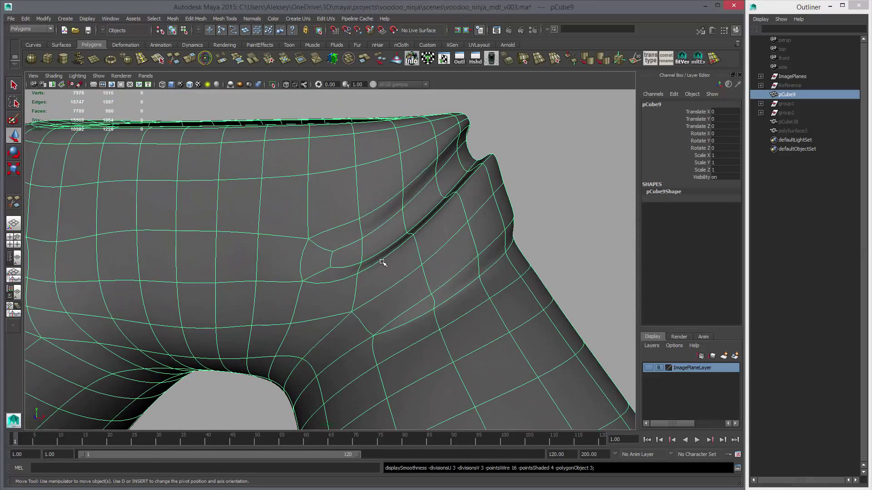
{"action": "left_click", "coordinate": [588, 60]}
{"action": "left_click", "coordinate": [551, 122]}
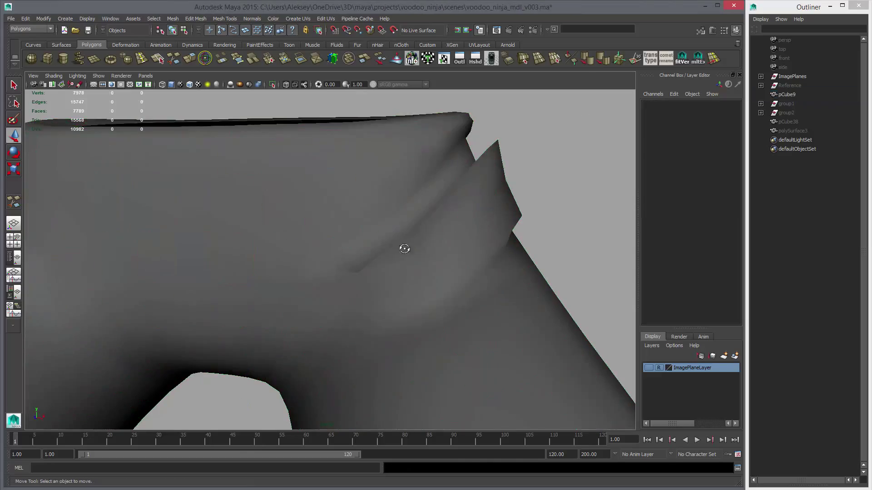
{"action": "left_click_drag", "start_coordinate": [402, 250], "coordinate": [424, 266], "text": "alt"}
Cut a new edge across the last face between the two upper folds at the back of the hip.
{"action": "left_click", "coordinate": [396, 273]}
{"action": "left_click_drag", "start_coordinate": [394, 278], "coordinate": [272, 290], "text": "alt"}
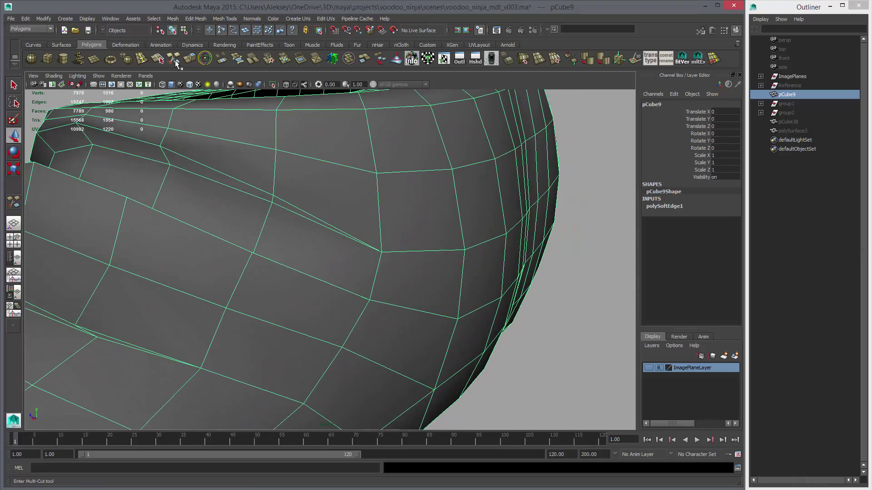
{"action": "left_click", "coordinate": [175, 62]}
{"action": "left_click_drag", "start_coordinate": [296, 209], "coordinate": [327, 213], "text": "alt"}
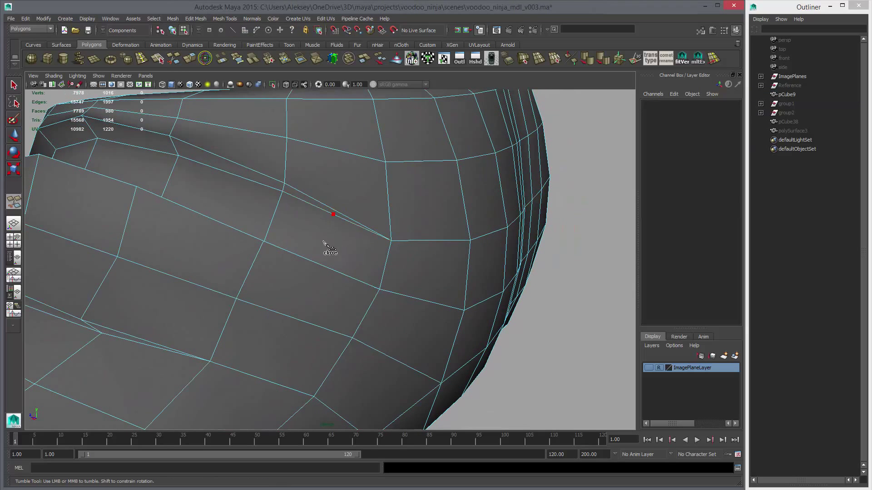
{"action": "left_click_drag", "start_coordinate": [323, 243], "coordinate": [299, 328], "text": "alt"}
Scale down the new edge between the back folds, and scale the adjacent cross edge to about 0.797.
{"action": "key", "text": "w"}
{"action": "right_click_drag", "start_coordinate": [296, 318], "coordinate": [295, 304]}
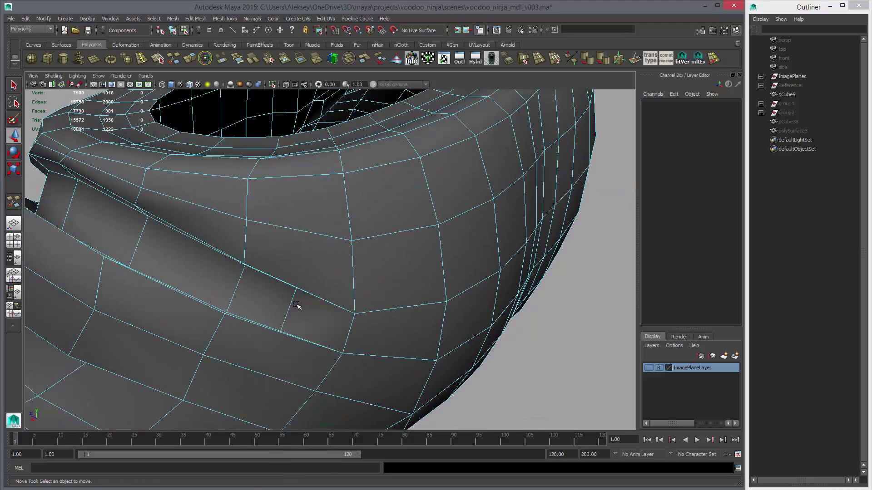
{"action": "left_click", "coordinate": [350, 333]}
{"action": "key", "text": "r"}
{"action": "left_click_drag", "start_coordinate": [299, 346], "coordinate": [231, 207], "text": "alt"}
{"action": "left_click_drag", "start_coordinate": [343, 260], "coordinate": [331, 306], "text": "alt"}
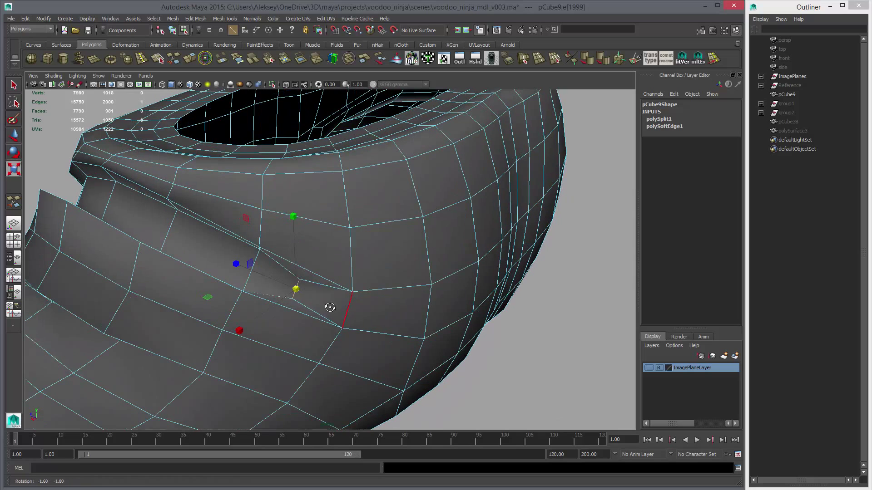
{"action": "left_click", "coordinate": [321, 299]}
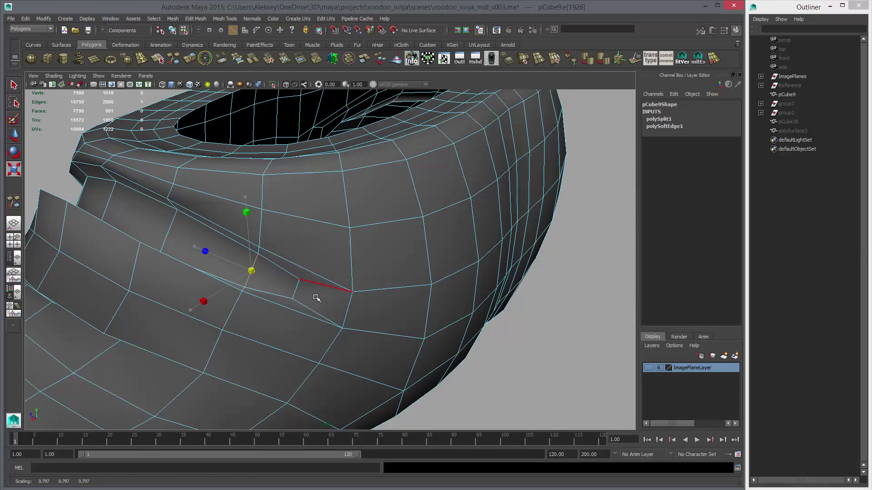
{"action": "left_click_drag", "start_coordinate": [313, 298], "coordinate": [366, 287], "text": "alt"}
{"action": "right_click_drag", "start_coordinate": [345, 255], "coordinate": [342, 239]}
Inspect the back hip folds on the trousers in smoothed display.
{"action": "key", "text": "3"}
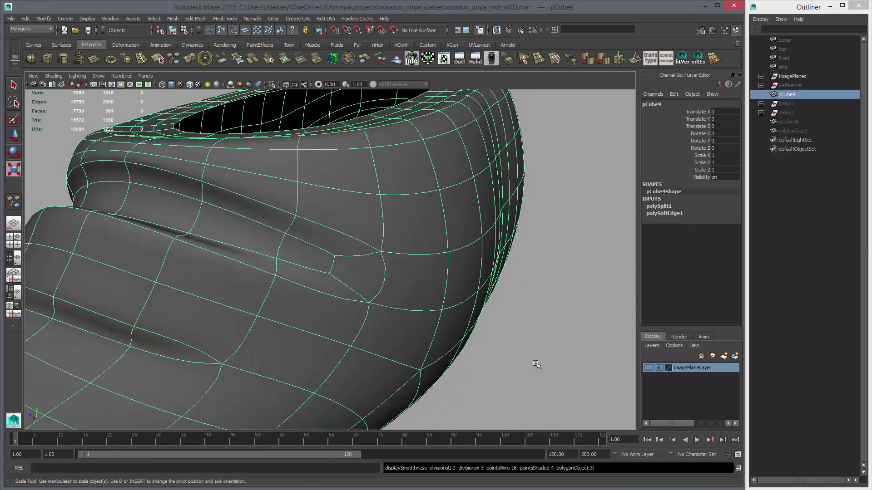
{"action": "left_click", "coordinate": [537, 365]}
{"action": "right_click_drag", "start_coordinate": [483, 350], "coordinate": [320, 318], "text": "alt"}
{"action": "left_click_drag", "start_coordinate": [320, 318], "coordinate": [242, 294], "text": "alt"}
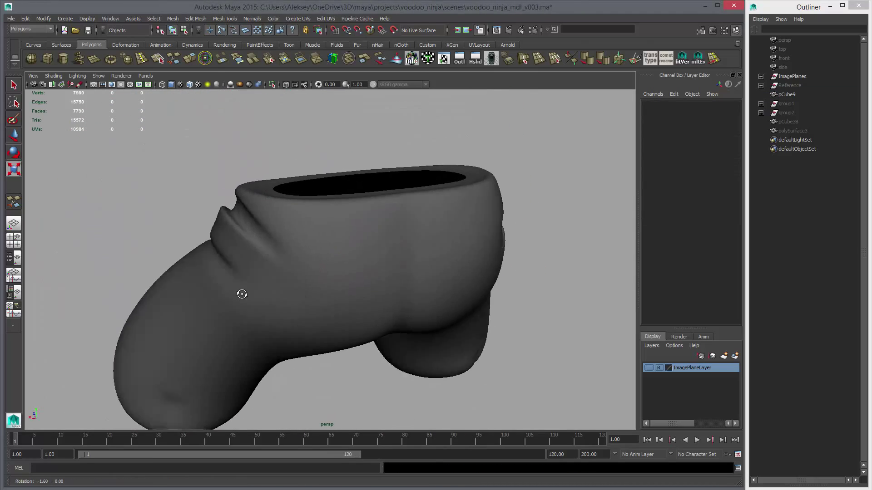
Inspect the trousers' hip folds and leg surface from several sides, checking the wireframe around the fold ends.
{"action": "right_click_drag", "start_coordinate": [242, 294], "coordinate": [209, 233], "text": "alt"}
{"action": "left_click_drag", "start_coordinate": [209, 234], "coordinate": [324, 236], "text": "alt"}
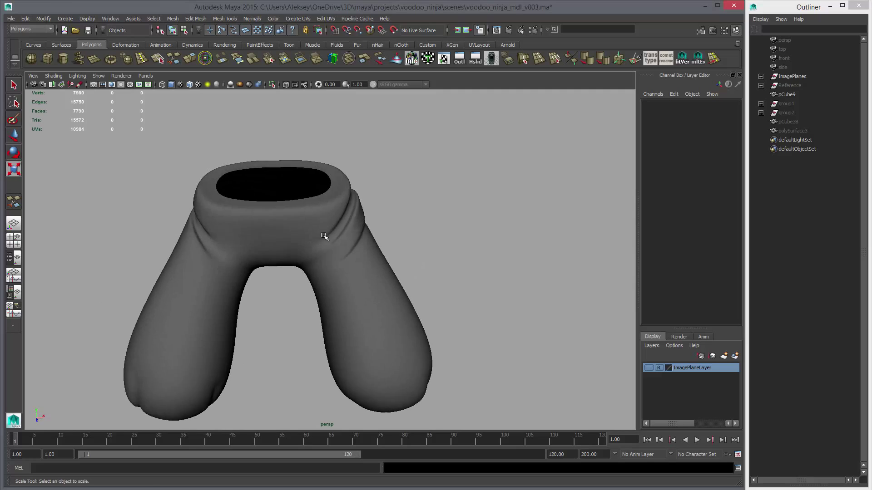
{"action": "right_click_drag", "start_coordinate": [323, 236], "coordinate": [420, 350], "text": "alt"}
{"action": "left_click_drag", "start_coordinate": [420, 350], "coordinate": [387, 350], "text": "alt"}
{"action": "left_click", "coordinate": [388, 350]}
{"action": "right_click_drag", "start_coordinate": [364, 364], "coordinate": [402, 291], "text": "alt"}
{"action": "left_click_drag", "start_coordinate": [402, 291], "coordinate": [349, 251], "text": "alt"}
{"action": "right_click_drag", "start_coordinate": [349, 263], "coordinate": [350, 273]}
{"action": "left_click_drag", "start_coordinate": [363, 204], "coordinate": [291, 269], "text": "alt"}
{"action": "left_click", "coordinate": [263, 190], "text": "shift"}
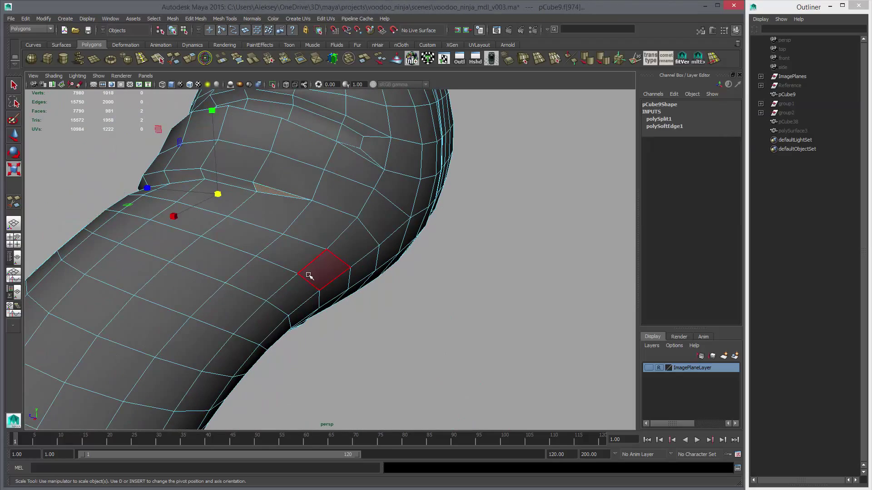
{"action": "left_click_drag", "start_coordinate": [309, 276], "coordinate": [380, 246], "text": "alt"}
{"action": "right_click_drag", "start_coordinate": [375, 245], "coordinate": [401, 236]}
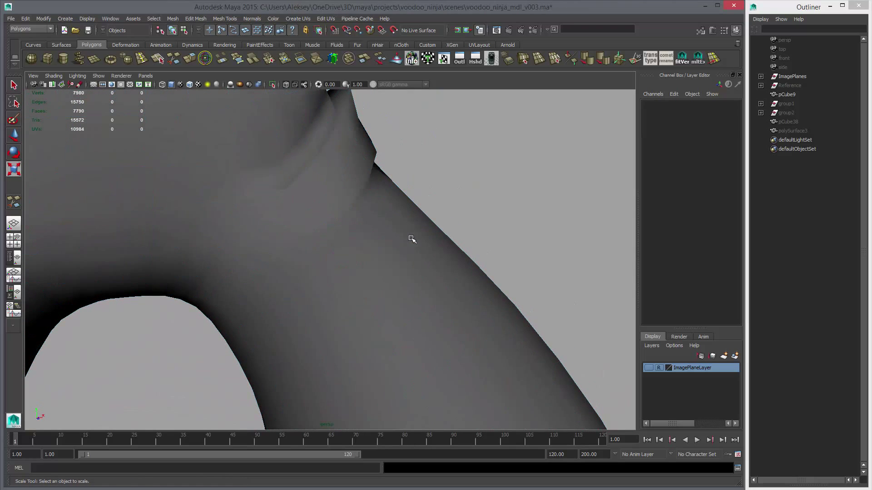
Activate the Sculpt Geometry tool on the trousers and expand its display and stroke options.
{"action": "left_click", "coordinate": [410, 240]}
{"action": "mouse_move", "coordinate": [410, 240]}
{"action": "left_mouse_down", "text": "alt"}
{"action": "mouse_move", "coordinate": [412, 268]}
{"action": "mouse_move", "coordinate": [421, 241]}
{"action": "left_mouse_up", "text": "alt"}
{"action": "left_click", "coordinate": [396, 62]}
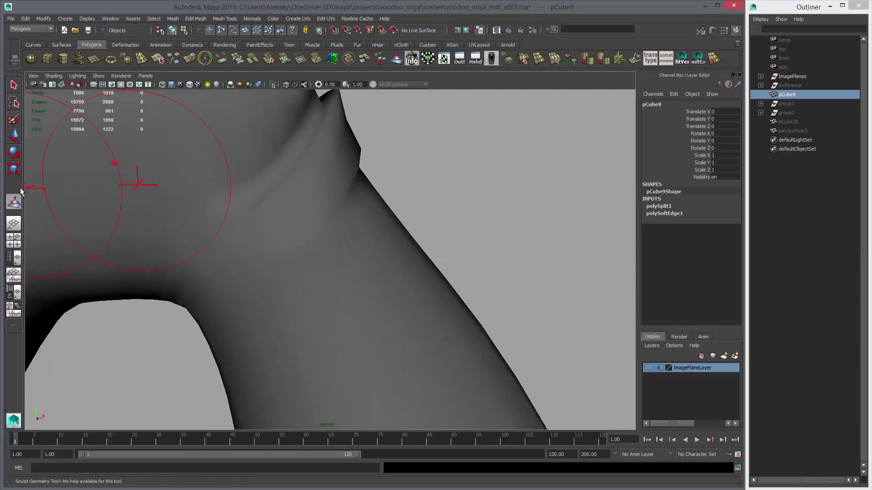
{"action": "double_click", "coordinate": [14, 203]}
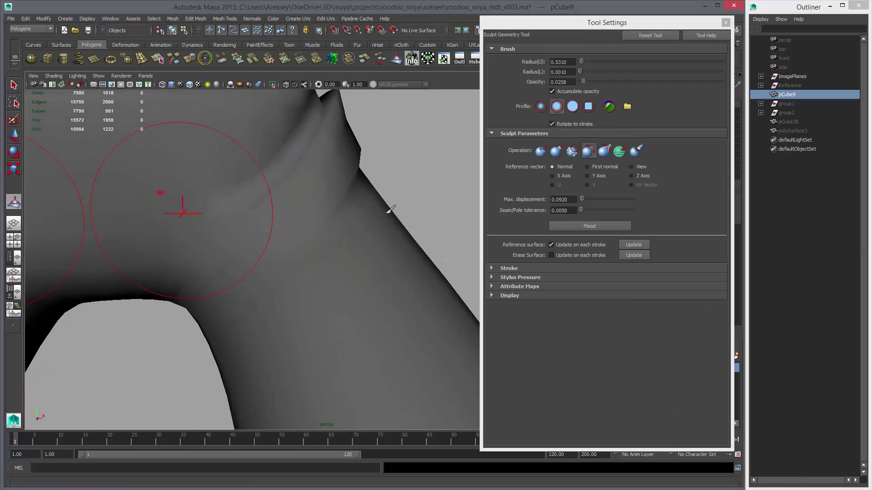
{"action": "left_click", "coordinate": [523, 295]}
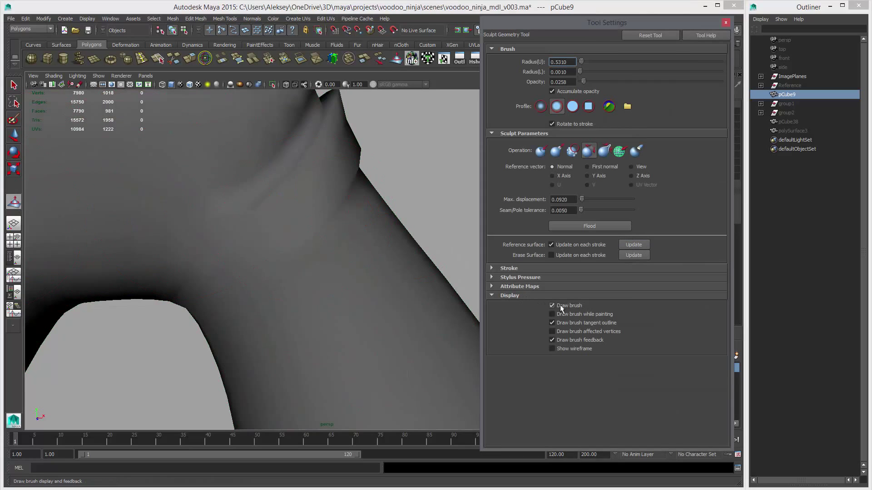
{"action": "left_click", "coordinate": [526, 269]}
{"action": "left_click", "coordinate": [725, 23]}
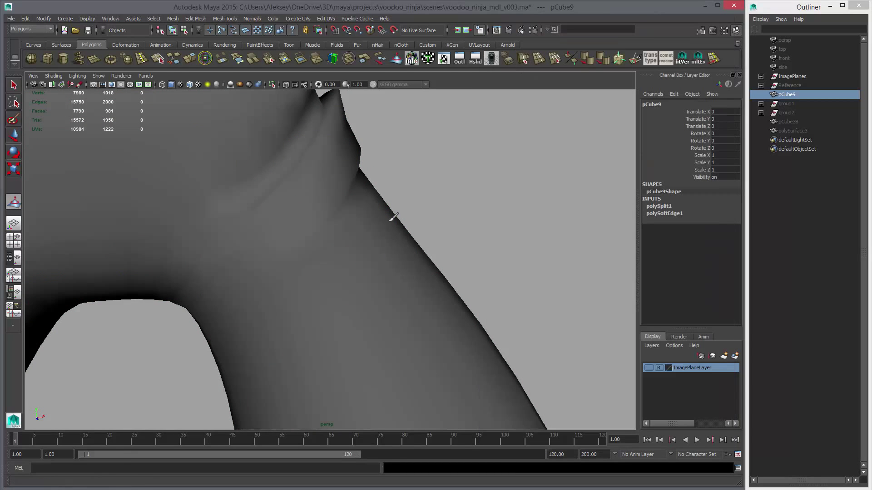
Set the sculpt brush to the Smooth operation with a radius of 0.1659, and show the wireframe over the shaded mesh.
{"action": "left_click_drag", "start_coordinate": [409, 267], "coordinate": [373, 266], "text": "alt"}
{"action": "key", "text": "b"}
{"action": "mouse_move", "coordinate": [304, 263]}
{"action": "left_mouse_down"}
{"action": "mouse_move", "coordinate": [276, 269]}
{"action": "mouse_move", "coordinate": [284, 268]}
{"action": "left_mouse_up"}
{"action": "left_click", "coordinate": [189, 85]}
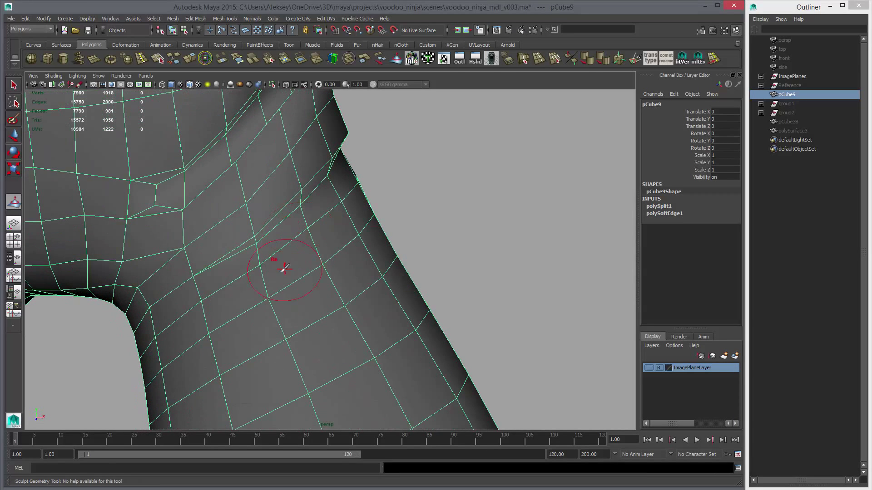
{"action": "double_click", "coordinate": [15, 203]}
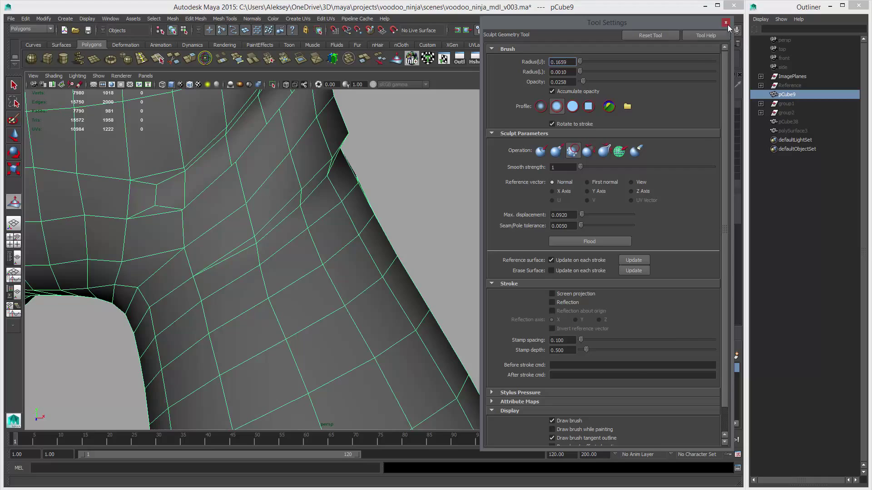
{"action": "left_click", "coordinate": [726, 22]}
Smooth the mesh rows just below the lowest hip fold around the outer leg with the sculpt brush.
{"action": "left_click_drag", "start_coordinate": [324, 237], "coordinate": [356, 219], "text": "alt"}
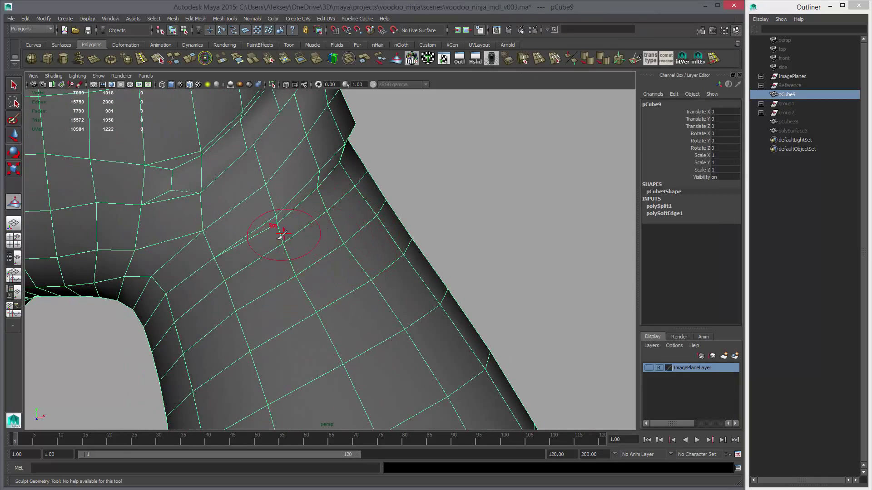
{"action": "mouse_move", "coordinate": [390, 252]}
{"action": "left_mouse_down", "text": "alt"}
{"action": "mouse_move", "coordinate": [493, 245]}
{"action": "mouse_move", "coordinate": [414, 237]}
{"action": "mouse_move", "coordinate": [471, 312]}
{"action": "mouse_move", "coordinate": [383, 323]}
{"action": "left_mouse_up", "text": "alt"}
{"action": "key", "text": "ctrl+z"}
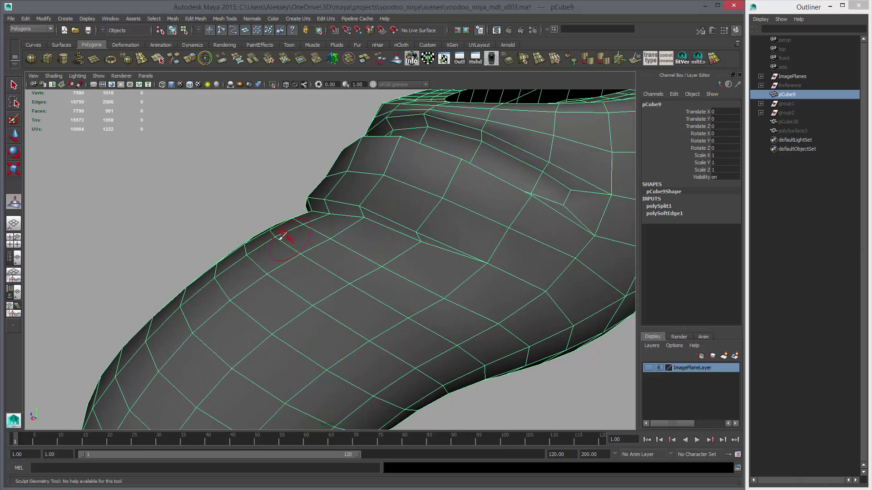
{"action": "left_click_drag", "start_coordinate": [298, 241], "coordinate": [297, 223], "text": "alt"}
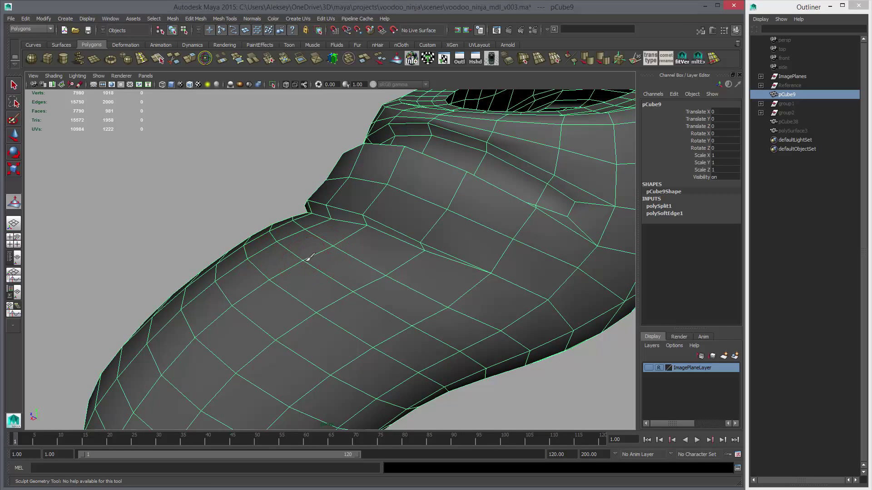
{"action": "mouse_move", "coordinate": [308, 258]}
{"action": "left_mouse_down", "text": "alt"}
{"action": "mouse_move", "coordinate": [284, 259]}
{"action": "mouse_move", "coordinate": [269, 226]}
{"action": "mouse_move", "coordinate": [273, 254]}
{"action": "mouse_move", "coordinate": [267, 229]}
{"action": "mouse_move", "coordinate": [286, 268]}
{"action": "mouse_move", "coordinate": [314, 260]}
{"action": "mouse_move", "coordinate": [288, 252]}
{"action": "mouse_move", "coordinate": [285, 260]}
{"action": "mouse_move", "coordinate": [390, 253]}
{"action": "mouse_move", "coordinate": [410, 201]}
{"action": "mouse_move", "coordinate": [420, 208]}
{"action": "left_mouse_up", "text": "alt"}
{"action": "key", "text": "w"}
{"action": "key", "text": "y"}
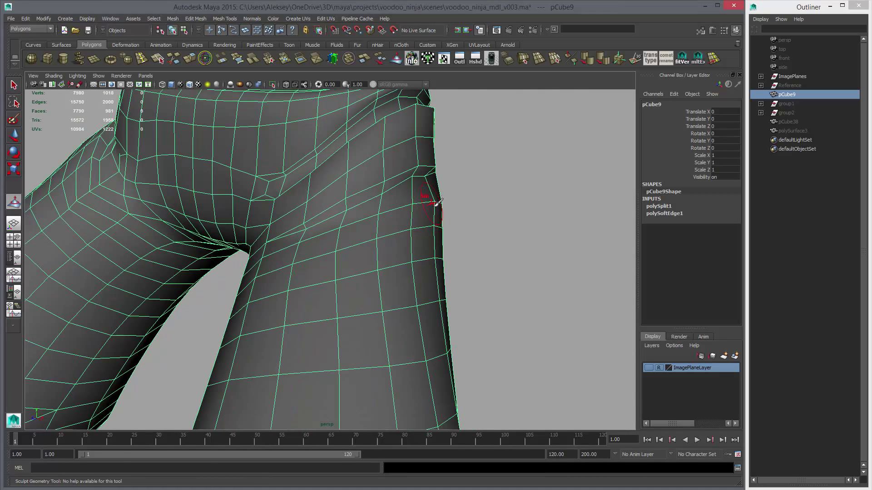
{"action": "mouse_move", "coordinate": [440, 200]}
{"action": "left_mouse_down", "text": "alt"}
{"action": "mouse_move", "coordinate": [401, 220]}
{"action": "mouse_move", "coordinate": [370, 186]}
{"action": "mouse_move", "coordinate": [323, 200]}
{"action": "mouse_move", "coordinate": [329, 172]}
{"action": "mouse_move", "coordinate": [399, 173]}
{"action": "mouse_move", "coordinate": [459, 197]}
{"action": "left_mouse_up", "text": "alt"}
{"action": "key", "text": "w"}
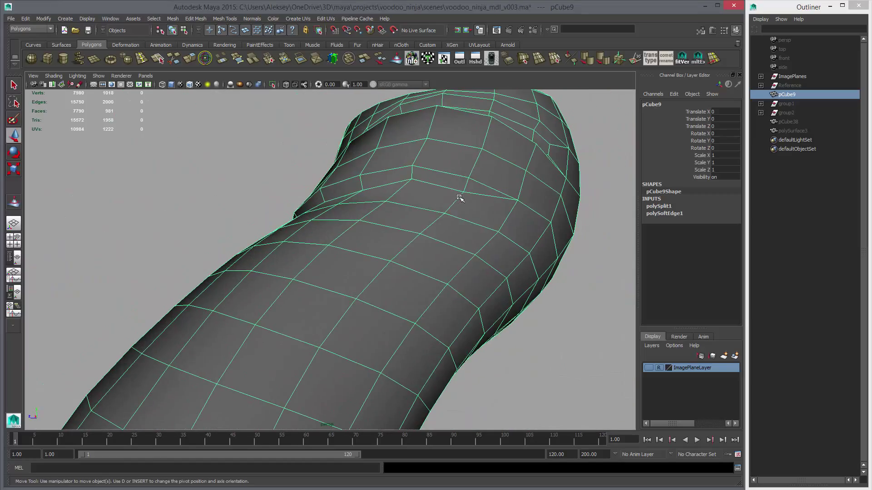
{"action": "right_click_drag", "start_coordinate": [459, 197], "coordinate": [430, 197]}
{"action": "left_click", "coordinate": [460, 194]}
{"action": "left_click_drag", "start_coordinate": [465, 193], "coordinate": [389, 243], "text": "alt"}
{"action": "right_click_drag", "start_coordinate": [364, 224], "coordinate": [393, 216]}
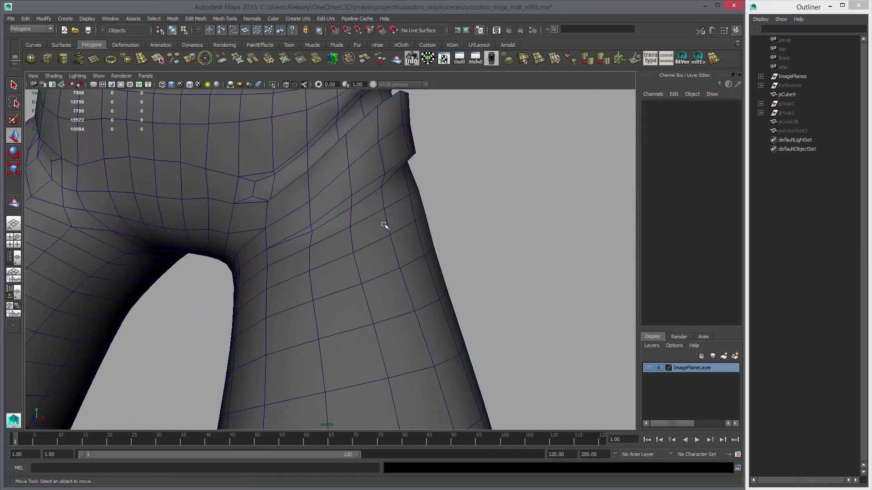
{"action": "left_click", "coordinate": [346, 249]}
{"action": "left_click_drag", "start_coordinate": [310, 247], "coordinate": [326, 241], "text": "alt"}
{"action": "right_click_drag", "start_coordinate": [317, 239], "coordinate": [490, 333], "text": "alt"}
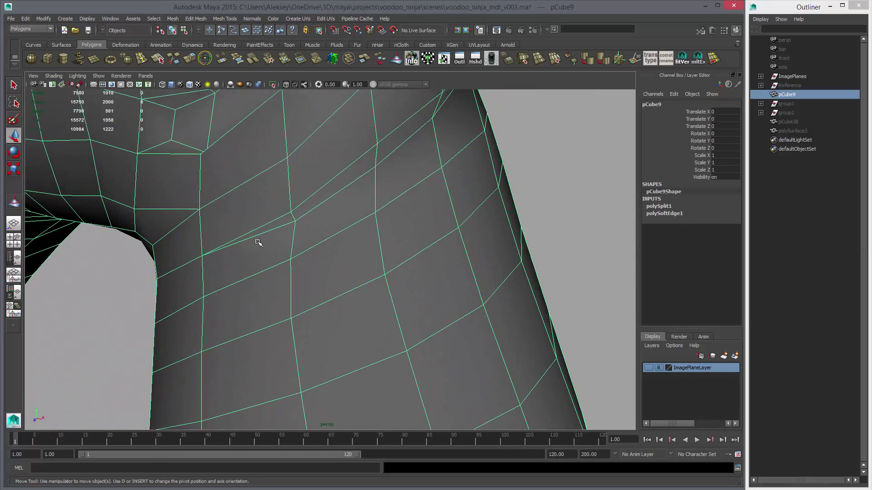
{"action": "left_click", "coordinate": [175, 60]}
{"action": "left_click", "coordinate": [295, 222]}
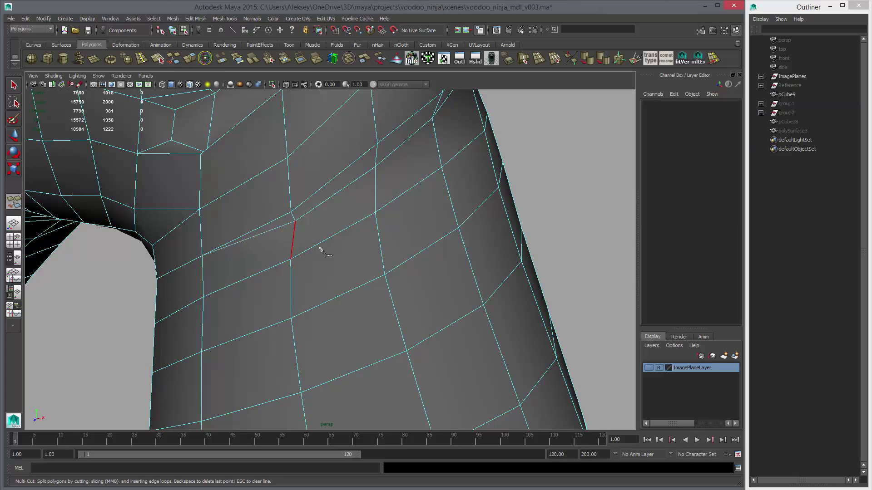
{"action": "left_click_drag", "start_coordinate": [364, 240], "coordinate": [391, 228], "text": "alt"}
{"action": "key", "text": "w"}
Delete the single cross edge on the leg just below the tapered end of the lowest hip fold.
{"action": "right_click_drag", "start_coordinate": [359, 224], "coordinate": [359, 204]}
{"action": "double_click", "coordinate": [359, 226]}
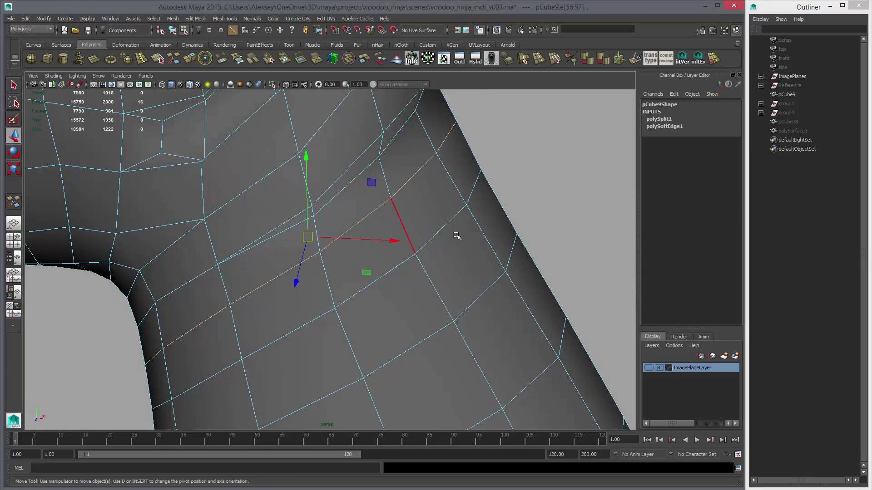
{"action": "left_click_drag", "start_coordinate": [457, 235], "coordinate": [453, 219], "text": "alt"}
{"action": "key", "text": "q"}
{"action": "left_click", "coordinate": [483, 198]}
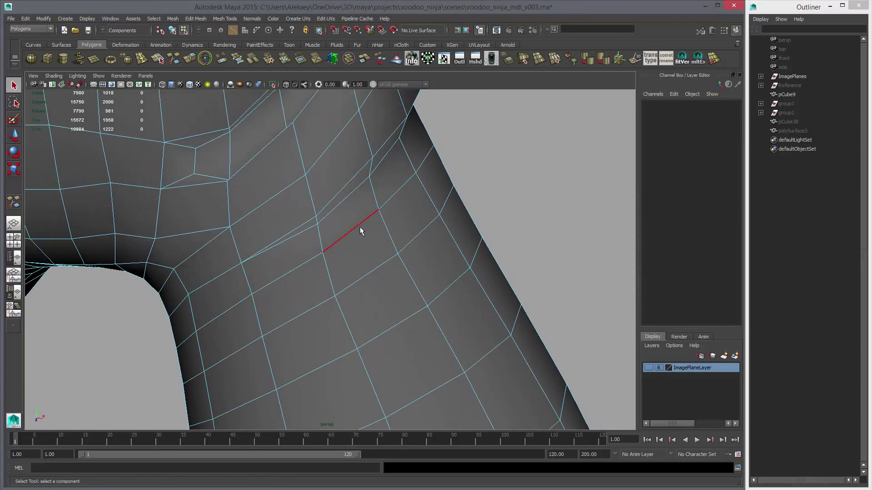
{"action": "left_click", "coordinate": [305, 263]}
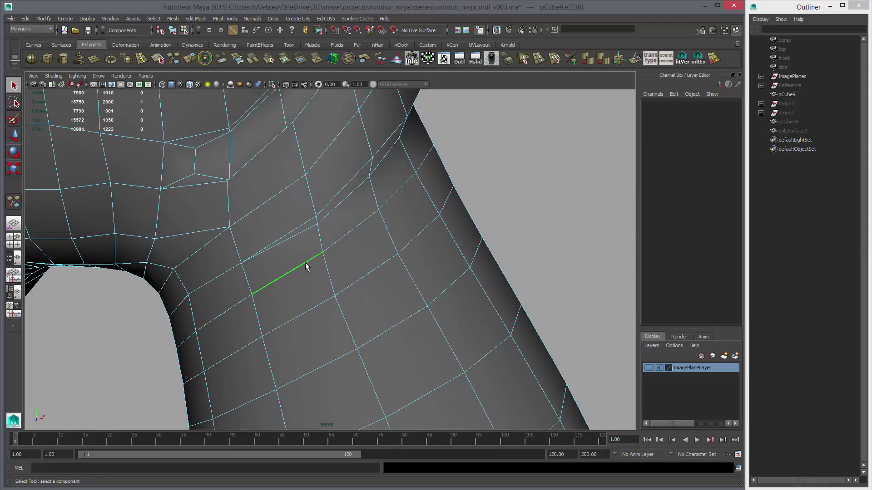
{"action": "left_click_drag", "start_coordinate": [465, 225], "coordinate": [220, 176], "text": "alt"}
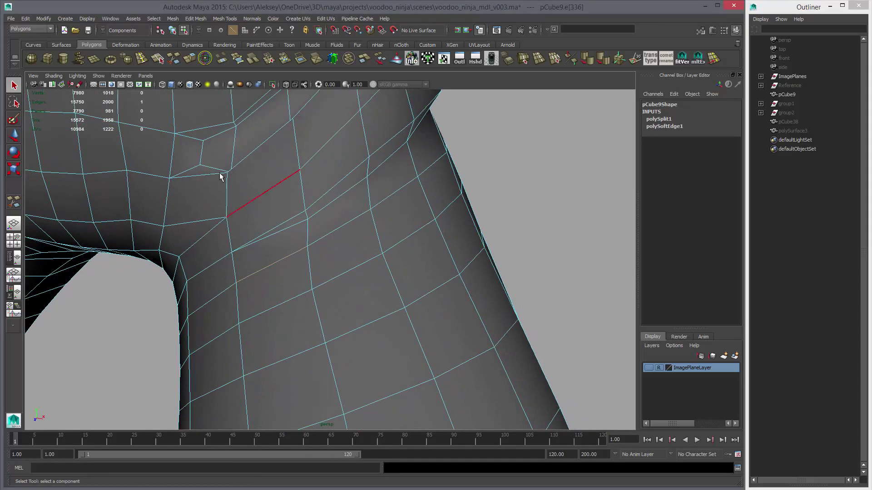
{"action": "left_click_drag", "start_coordinate": [289, 203], "coordinate": [436, 236], "text": "alt"}
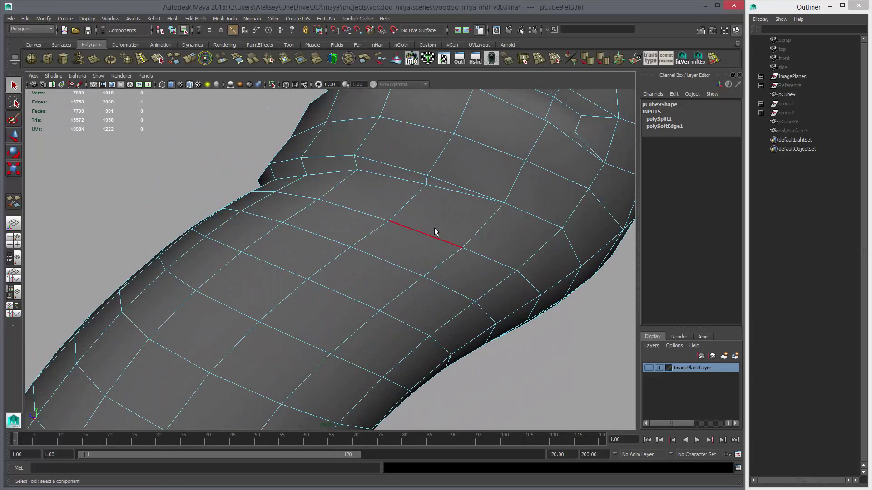
{"action": "left_click", "coordinate": [427, 234], "text": "shift"}
{"action": "key", "text": "Delete"}
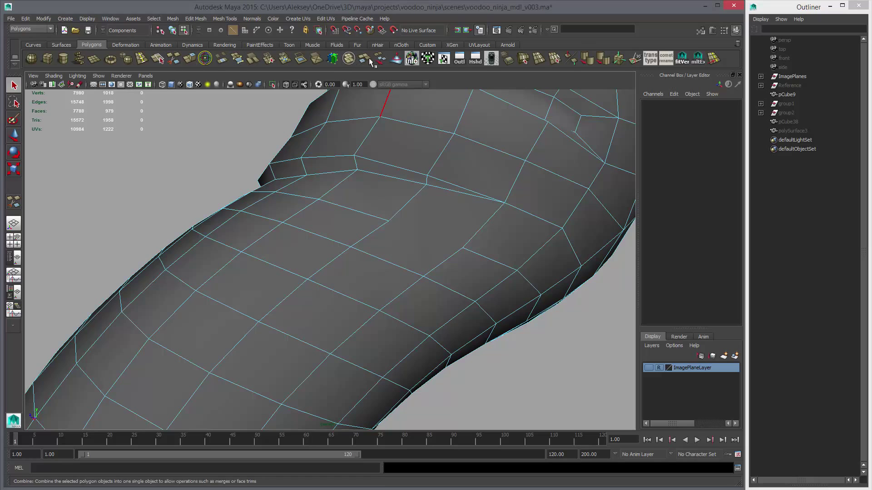
With Auto complete enabled, insert edge loops on both sides of the row ending below the fold, and delete the original row between them.
{"action": "left_click", "coordinate": [141, 58]}
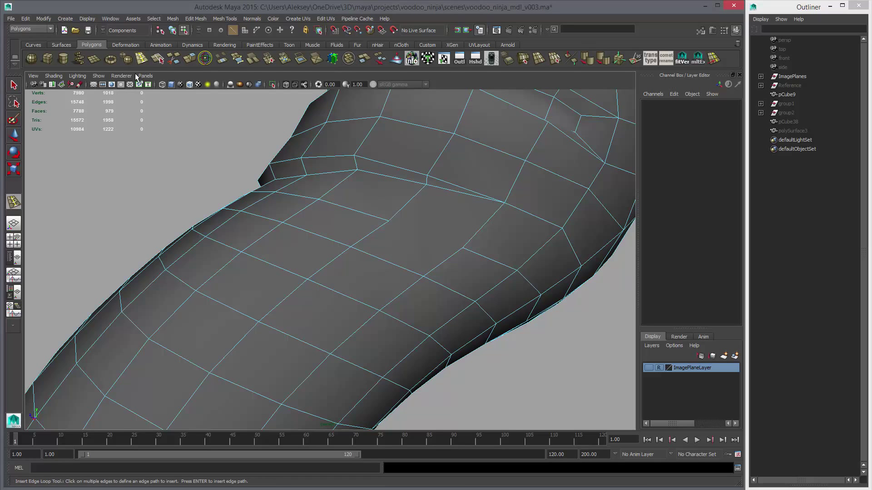
{"action": "double_click", "coordinate": [14, 202]}
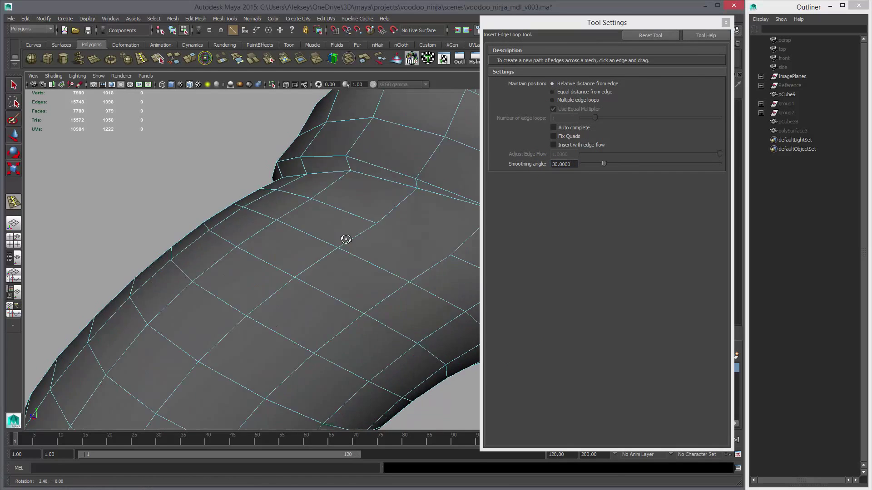
{"action": "left_click_drag", "start_coordinate": [341, 235], "coordinate": [345, 237], "text": "alt"}
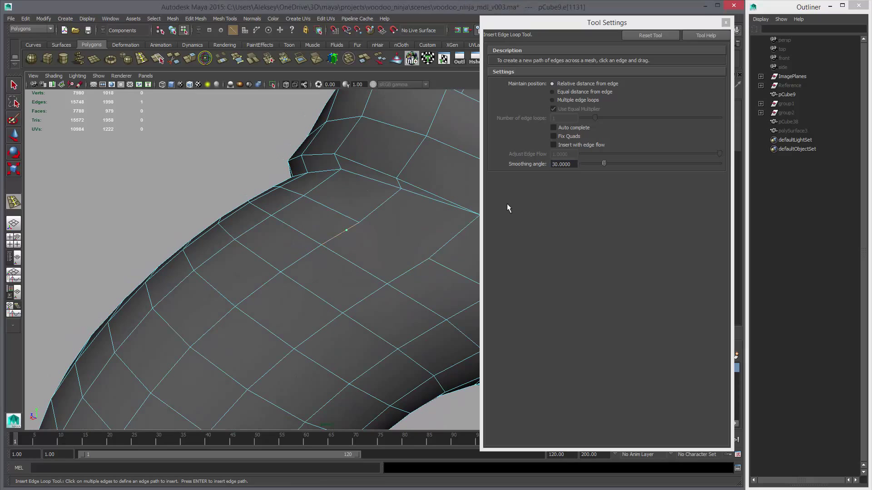
{"action": "left_click", "coordinate": [566, 128]}
{"action": "left_click_drag", "start_coordinate": [353, 223], "coordinate": [347, 232]}
{"action": "left_click_drag", "start_coordinate": [396, 216], "coordinate": [351, 224]}
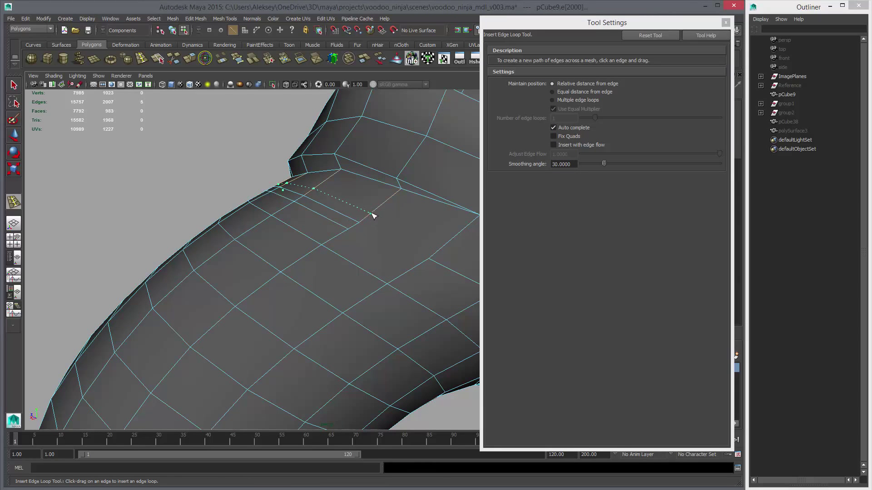
{"action": "key", "text": "w"}
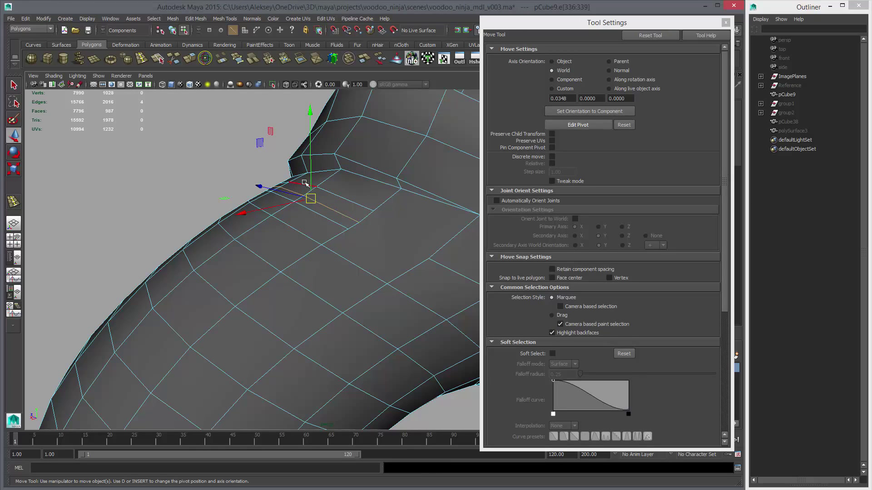
{"action": "key", "text": "Delete"}
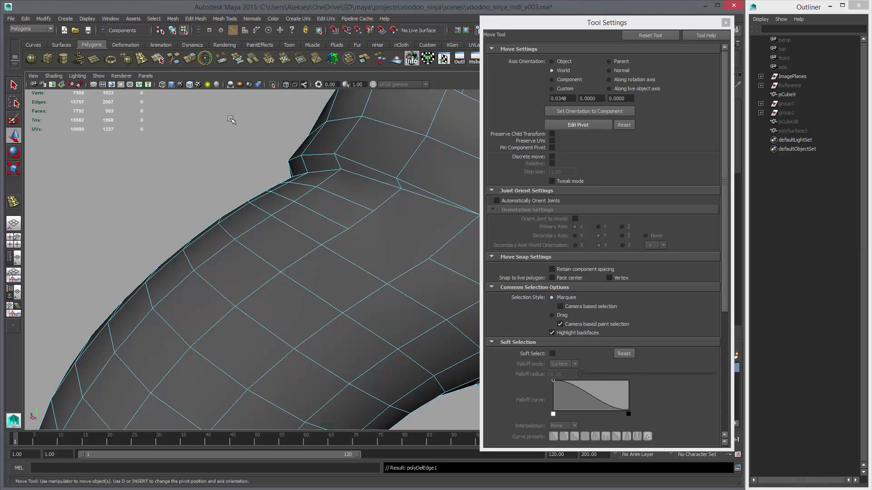
Join the open ends of both new edge rows to the single vertex across the open face with Split Polygon cuts.
{"action": "left_click", "coordinate": [157, 61]}
{"action": "middle_click_drag", "start_coordinate": [380, 222], "coordinate": [269, 213], "text": "alt"}
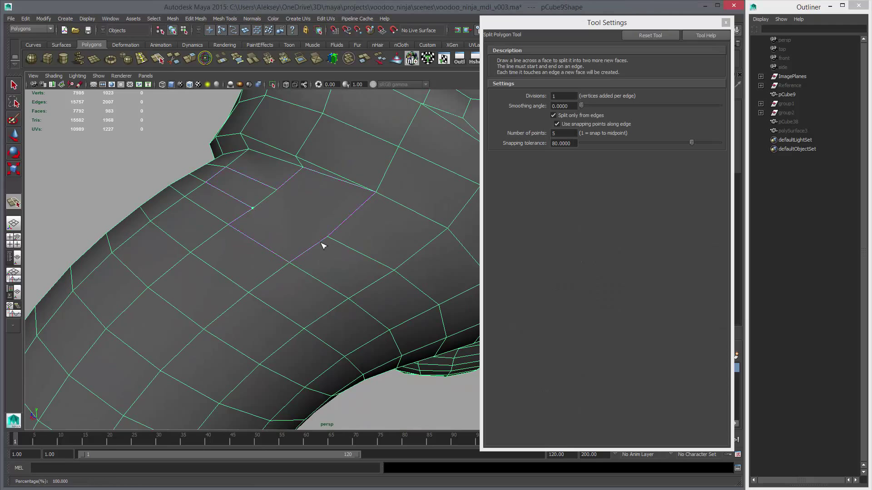
{"action": "key", "text": "Return"}
{"action": "left_click_drag", "start_coordinate": [230, 210], "coordinate": [368, 238], "text": "alt"}
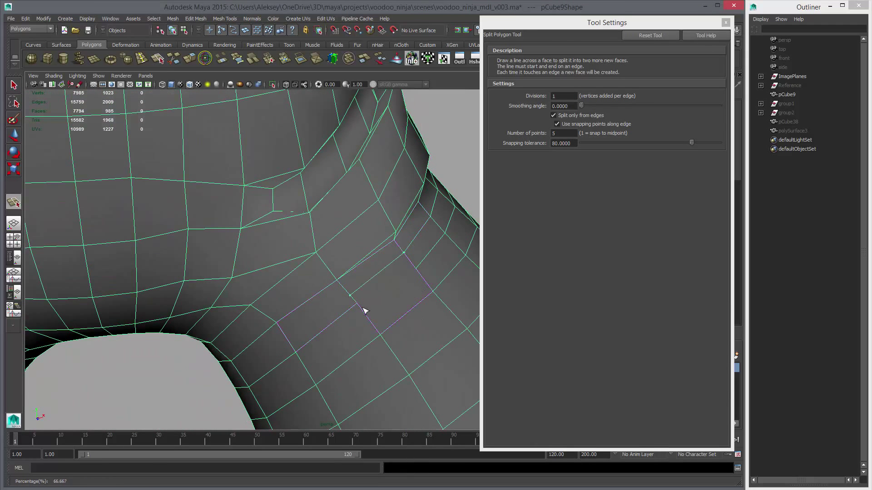
{"action": "left_click_drag", "start_coordinate": [426, 275], "coordinate": [335, 244], "text": "alt"}
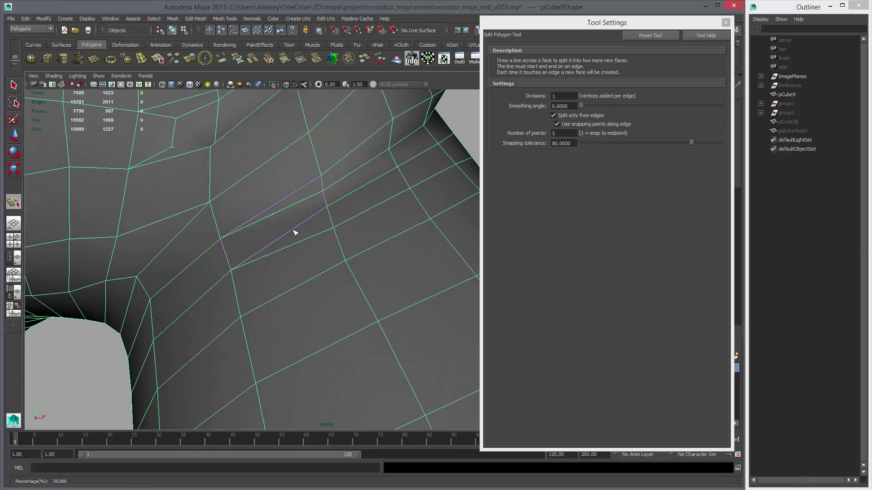
{"action": "key", "text": "Return"}
{"action": "left_click_drag", "start_coordinate": [343, 251], "coordinate": [271, 252], "text": "alt"}
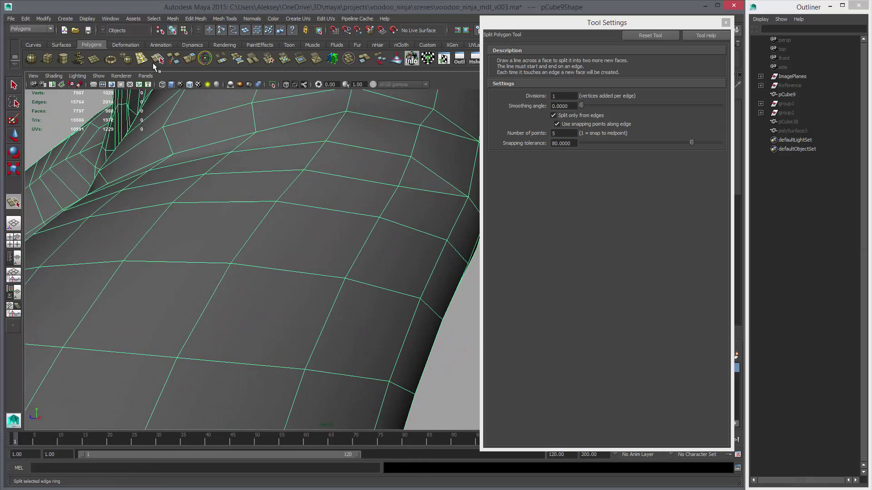
Cut a short cross edge with Multi-Cut between the lowest fold's edge and the upper new row below it.
{"action": "left_click", "coordinate": [173, 59]}
{"action": "left_click_drag", "start_coordinate": [317, 215], "coordinate": [362, 163], "text": "alt"}
{"action": "left_click", "coordinate": [309, 206]}
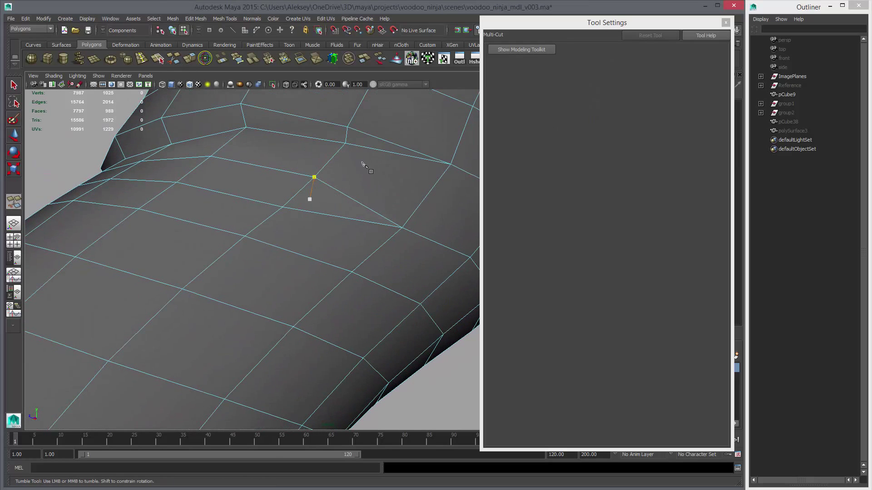
{"action": "left_click", "coordinate": [396, 160]}
{"action": "key", "text": "w"}
{"action": "left_click", "coordinate": [726, 22]}
{"action": "middle_click_drag", "start_coordinate": [369, 187], "coordinate": [361, 197], "text": "alt"}
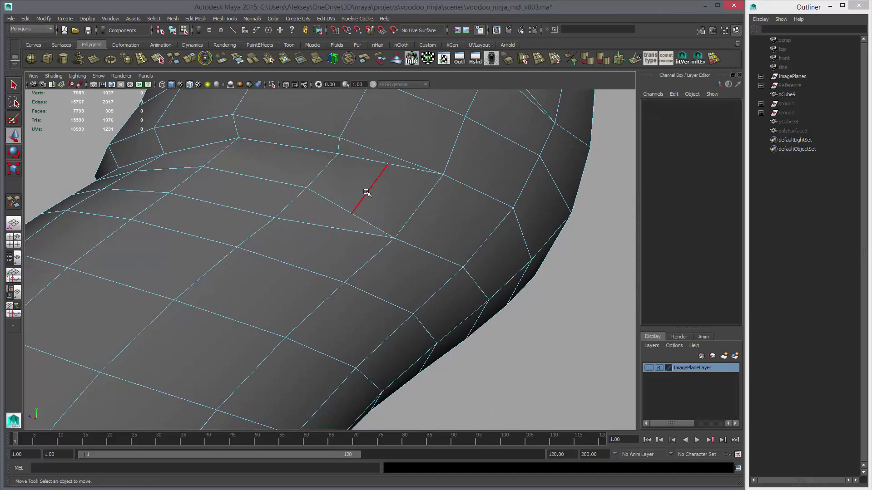
Scale the newly cut short cross edge below the lowest hip fold down to about 0.783.
{"action": "left_click", "coordinate": [374, 187]}
{"action": "key", "text": "r"}
{"action": "left_click_drag", "start_coordinate": [462, 249], "coordinate": [420, 257], "text": "alt"}
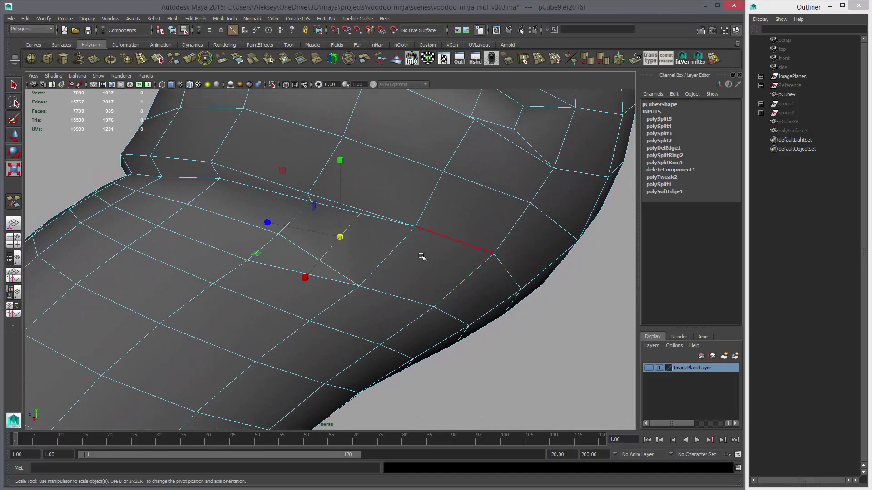
{"action": "middle_click_drag", "start_coordinate": [421, 257], "coordinate": [409, 258]}
{"action": "left_click_drag", "start_coordinate": [408, 258], "coordinate": [331, 257], "text": "alt"}
{"action": "left_click", "coordinate": [283, 289]}
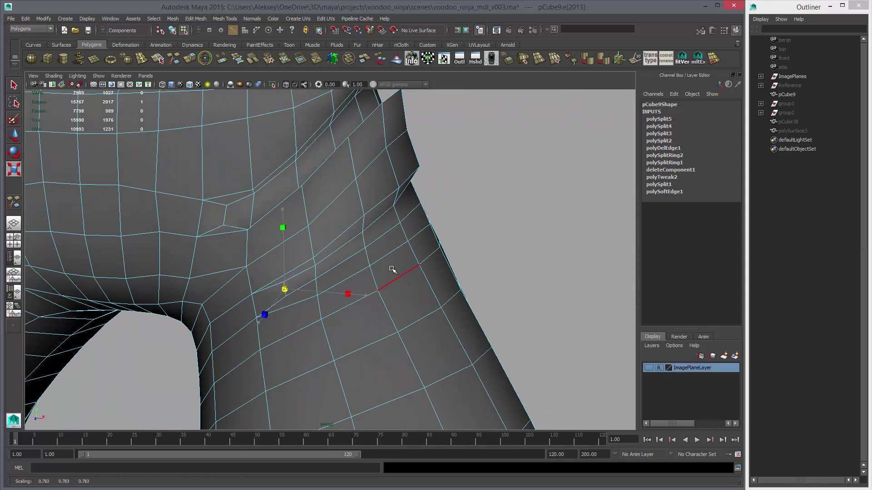
{"action": "right_click_drag", "start_coordinate": [348, 243], "coordinate": [391, 233]}
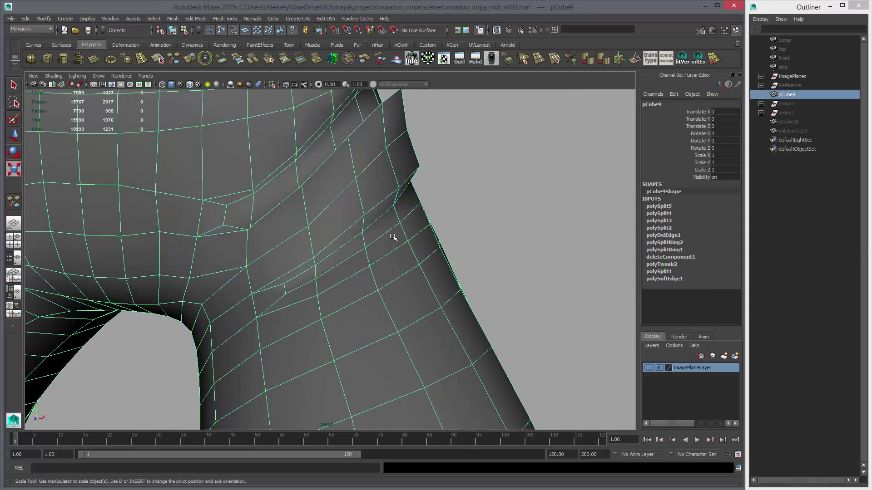
{"action": "left_click_drag", "start_coordinate": [443, 259], "coordinate": [382, 248], "text": "alt"}
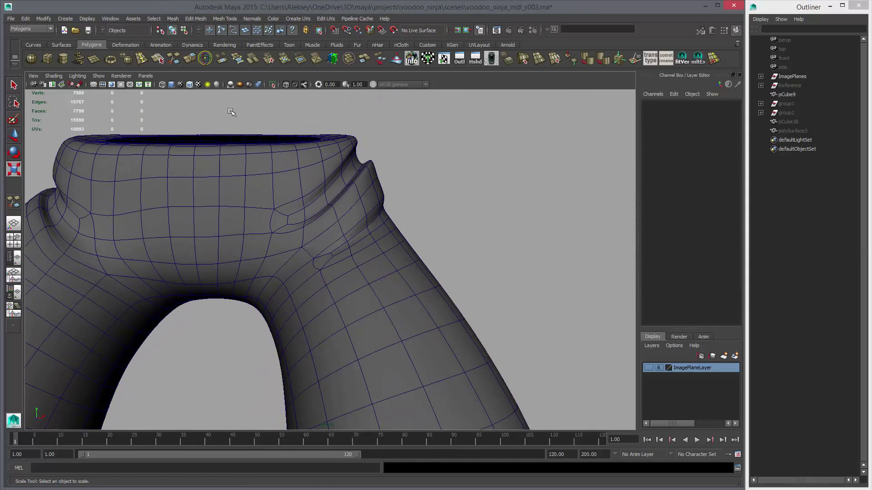
Turn off the wireframe overlay on the shaded view and check the smoothed trousers from the front.
{"action": "left_click", "coordinate": [189, 85]}
{"action": "mouse_move", "coordinate": [461, 244]}
{"action": "left_mouse_down", "text": "alt"}
{"action": "mouse_move", "coordinate": [369, 259]}
{"action": "mouse_move", "coordinate": [282, 241]}
{"action": "mouse_move", "coordinate": [303, 270]}
{"action": "mouse_move", "coordinate": [251, 254]}
{"action": "mouse_move", "coordinate": [255, 229]}
{"action": "mouse_move", "coordinate": [374, 248]}
{"action": "left_mouse_up", "text": "alt"}
{"action": "key", "text": "space"}
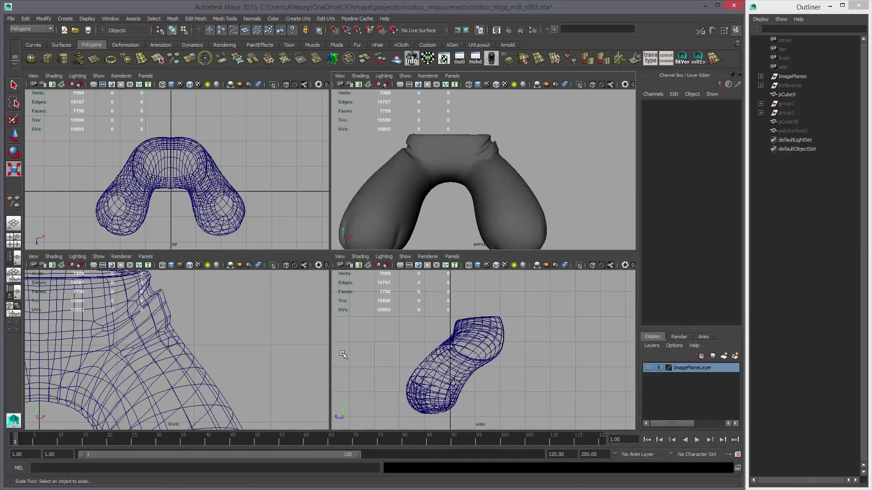
In the front view, nudge the outer tip vertices of the upper hip fold slightly downward with soft selection on the unsmoothed trousers.
{"action": "key", "text": "space"}
{"action": "left_click", "coordinate": [292, 144]}
{"action": "key", "text": "1"}
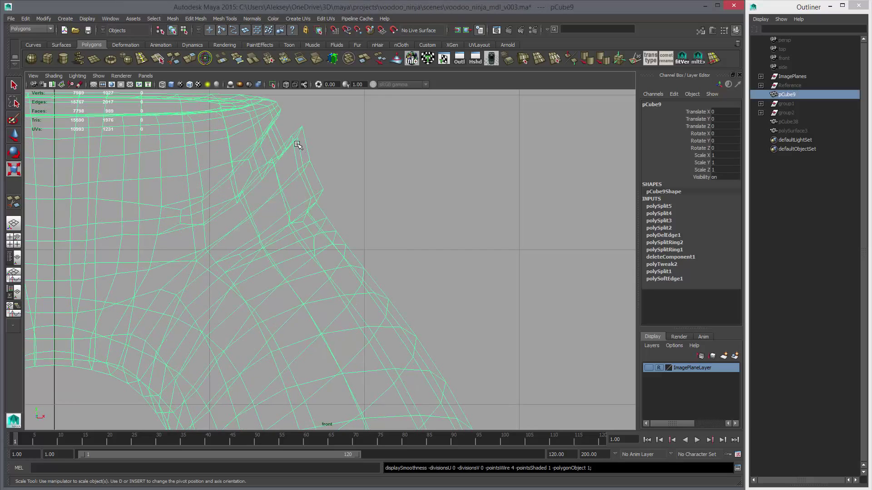
{"action": "right_click_drag", "start_coordinate": [296, 144], "coordinate": [261, 143]}
{"action": "left_click_drag", "start_coordinate": [321, 151], "coordinate": [288, 119]}
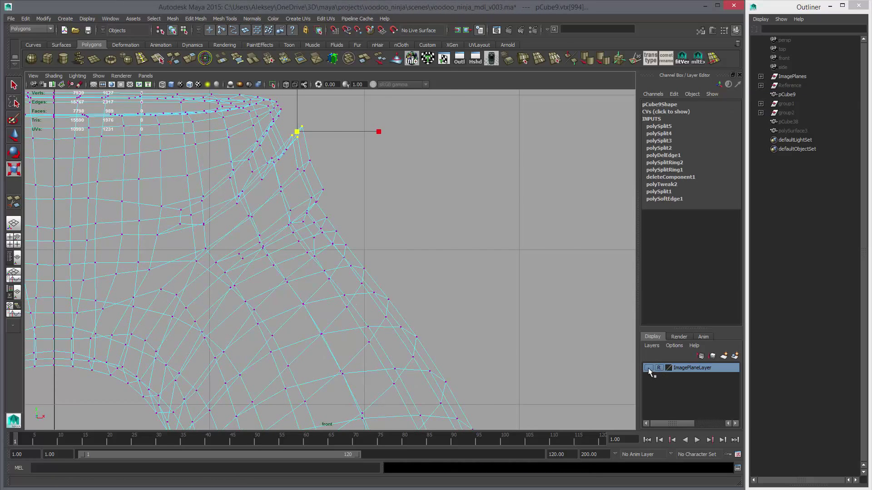
{"action": "left_click", "coordinate": [648, 368]}
{"action": "left_click", "coordinate": [648, 368]}
{"action": "key", "text": "w"}
{"action": "middle_click_drag", "start_coordinate": [368, 216], "coordinate": [456, 249], "text": "alt"}
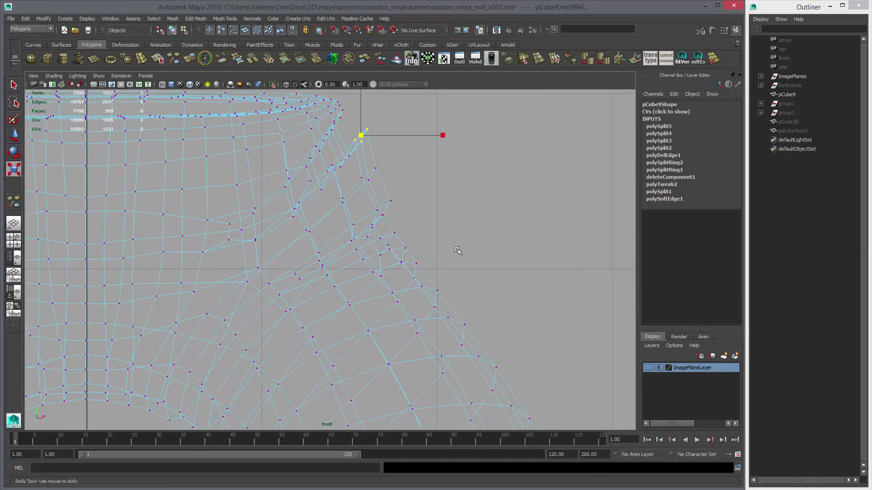
{"action": "key", "text": "b"}
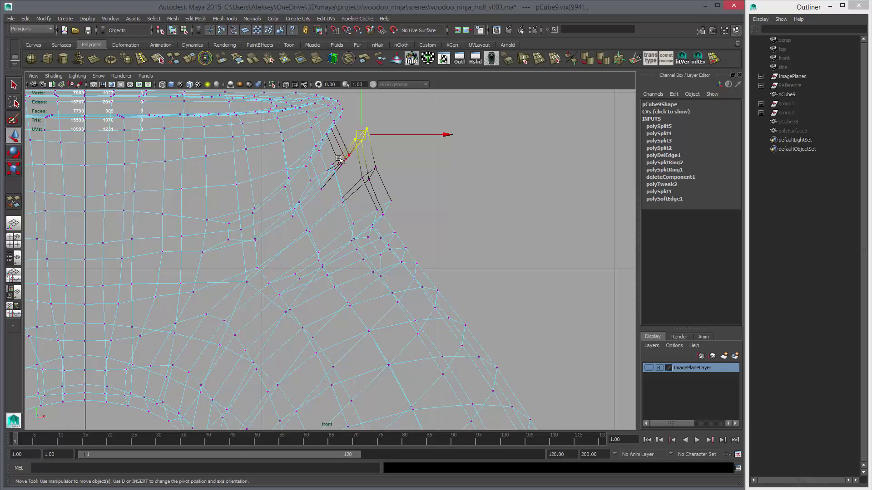
{"action": "left_click_drag", "start_coordinate": [339, 159], "coordinate": [387, 167]}
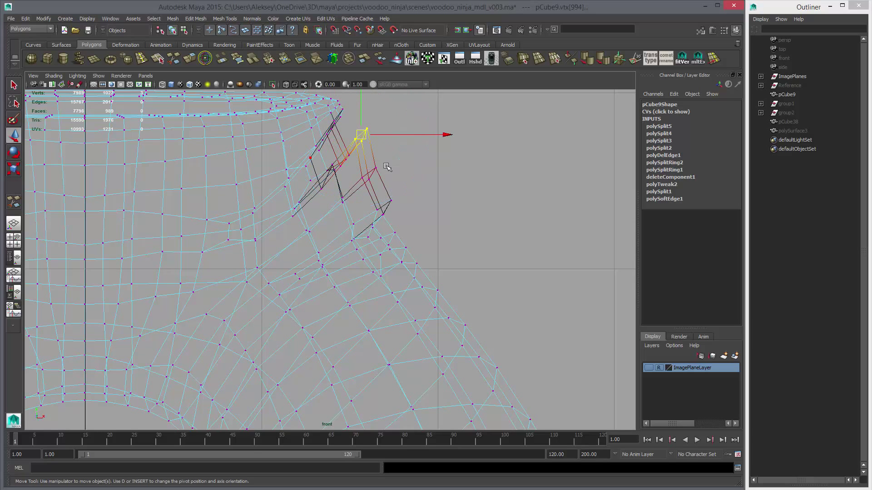
{"action": "middle_click_drag", "start_coordinate": [372, 169], "coordinate": [368, 177]}
Adjust the vertices along the crease and outer edge of the hip folds with soft-selected moves in the front view.
{"action": "left_click_drag", "start_coordinate": [317, 161], "coordinate": [344, 196]}
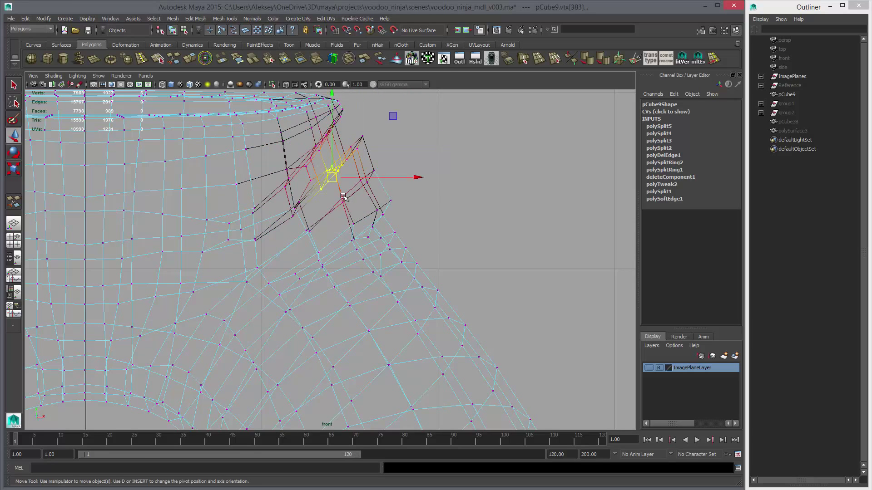
{"action": "middle_click_drag", "start_coordinate": [344, 197], "coordinate": [340, 200]}
{"action": "left_click_drag", "start_coordinate": [285, 205], "coordinate": [326, 219]}
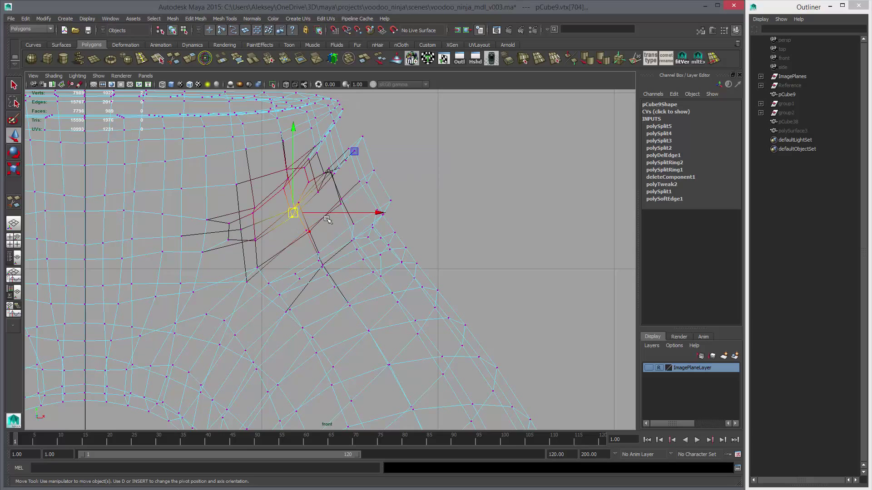
{"action": "left_click", "coordinate": [355, 151]}
{"action": "left_click_drag", "start_coordinate": [342, 132], "coordinate": [389, 194]}
{"action": "middle_click_drag", "start_coordinate": [388, 195], "coordinate": [386, 200], "text": "shift"}
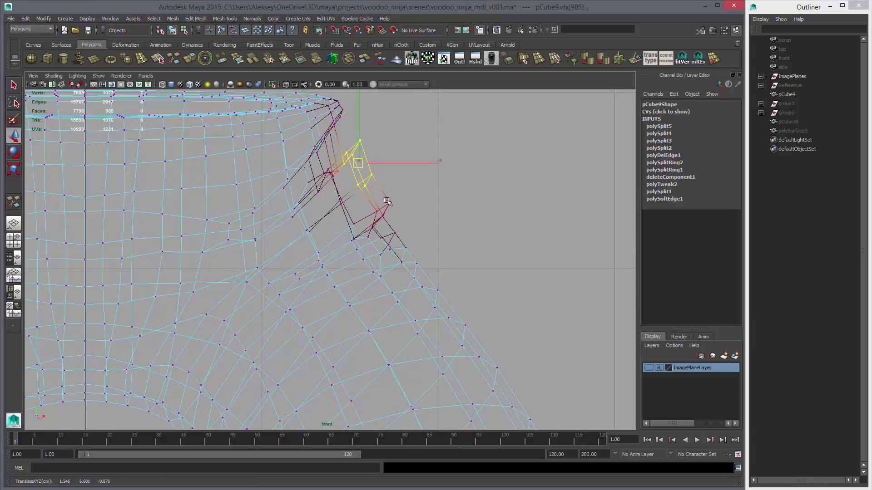
{"action": "right_click_drag", "start_coordinate": [375, 215], "coordinate": [387, 215]}
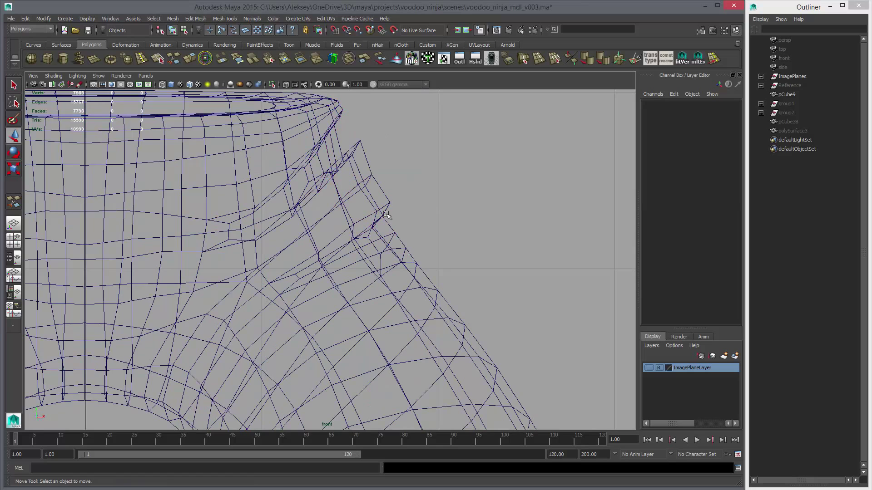
Examine the hip folds in perspective, with smooth preview and on the unsmoothed mesh.
{"action": "left_click", "coordinate": [414, 273]}
{"action": "key", "text": "space"}
{"action": "key", "text": "space"}
{"action": "key", "text": "3"}
{"action": "left_click", "coordinate": [496, 202]}
{"action": "mouse_move", "coordinate": [480, 240]}
{"action": "left_mouse_down", "text": "alt"}
{"action": "mouse_move", "coordinate": [437, 272]}
{"action": "mouse_move", "coordinate": [290, 272]}
{"action": "mouse_move", "coordinate": [446, 273]}
{"action": "mouse_move", "coordinate": [481, 264]}
{"action": "left_mouse_up", "text": "alt"}
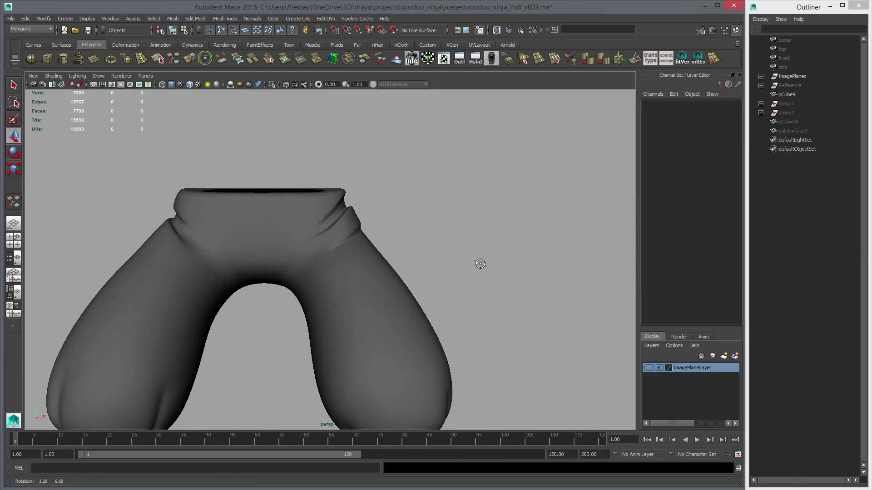
{"action": "right_click_drag", "start_coordinate": [481, 264], "coordinate": [561, 339], "text": "alt"}
{"action": "left_click", "coordinate": [348, 159]}
{"action": "key", "text": "1"}
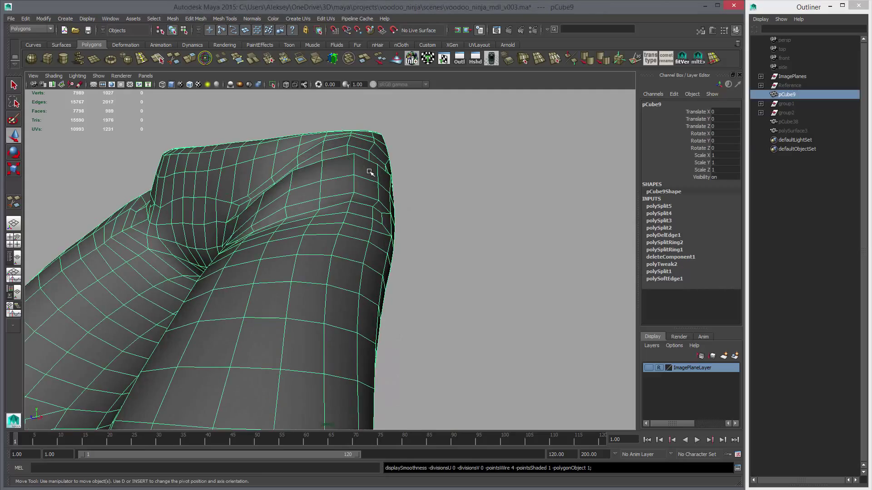
{"action": "left_click_drag", "start_coordinate": [372, 173], "coordinate": [401, 276], "text": "alt"}
With soft selection off, select the row of vertices in the crease beneath the waistband and move it slightly inward in the front view.
{"action": "key", "text": "space"}
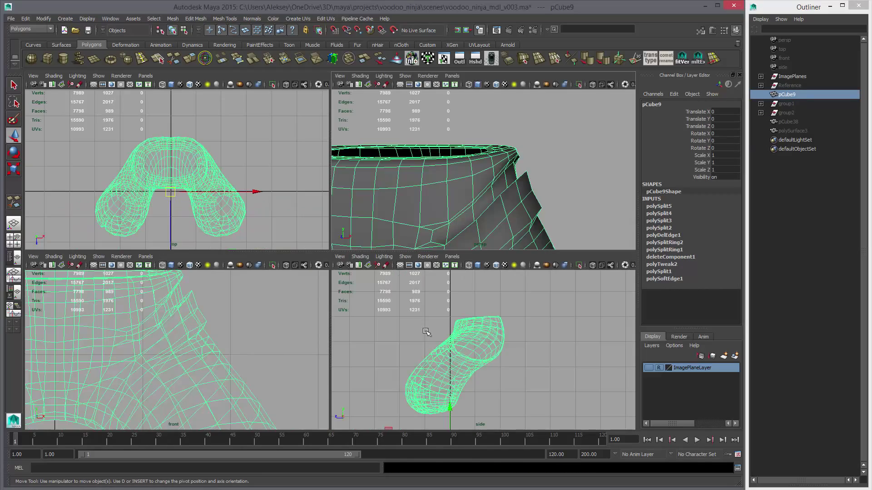
{"action": "key", "text": "space"}
{"action": "right_click_drag", "start_coordinate": [286, 277], "coordinate": [347, 281], "text": "alt"}
{"action": "middle_click_drag", "start_coordinate": [354, 231], "coordinate": [391, 422], "text": "alt"}
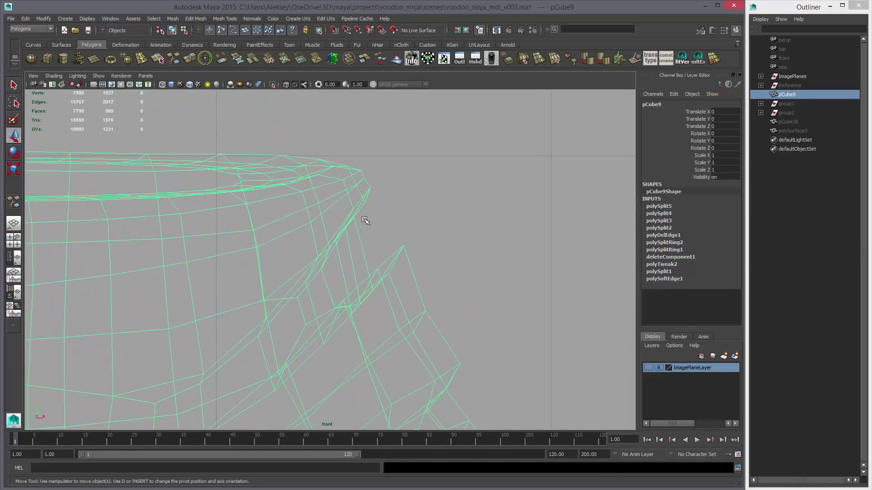
{"action": "right_click_drag", "start_coordinate": [348, 214], "coordinate": [331, 211]}
{"action": "key", "text": "q"}
{"action": "left_click", "coordinate": [354, 217]}
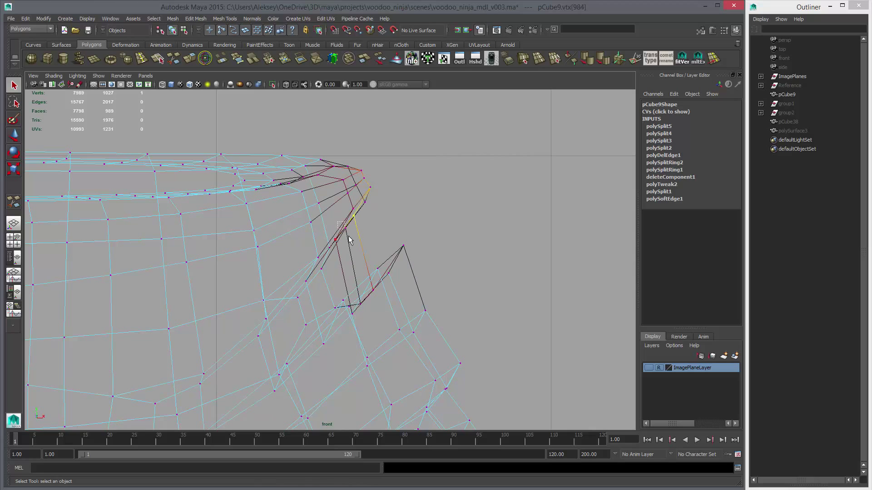
{"action": "left_click_drag", "start_coordinate": [348, 236], "coordinate": [348, 241], "text": "shift"}
{"action": "key", "text": "b"}
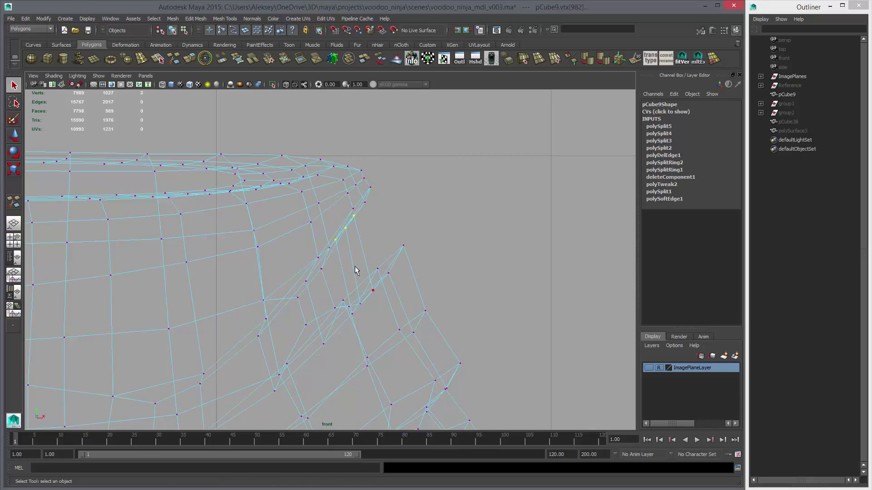
{"action": "left_click", "coordinate": [324, 272], "text": "shift"}
{"action": "key", "text": "w"}
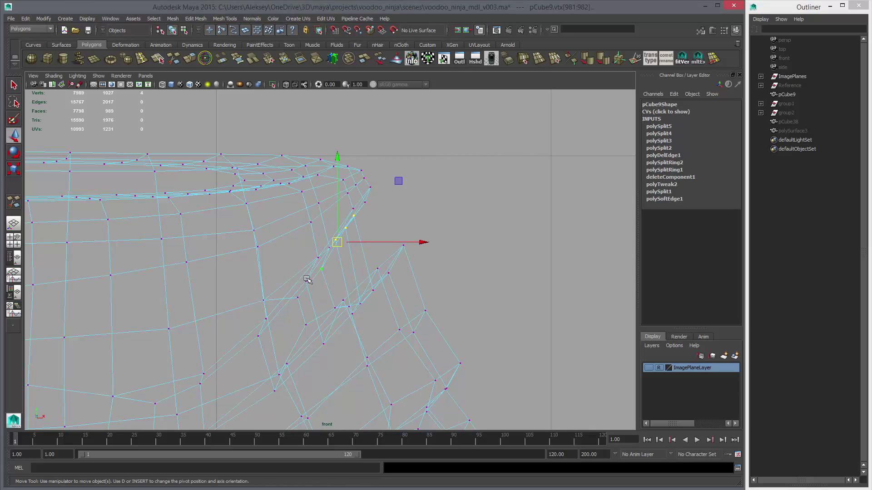
{"action": "left_click", "coordinate": [304, 275], "text": "shift"}
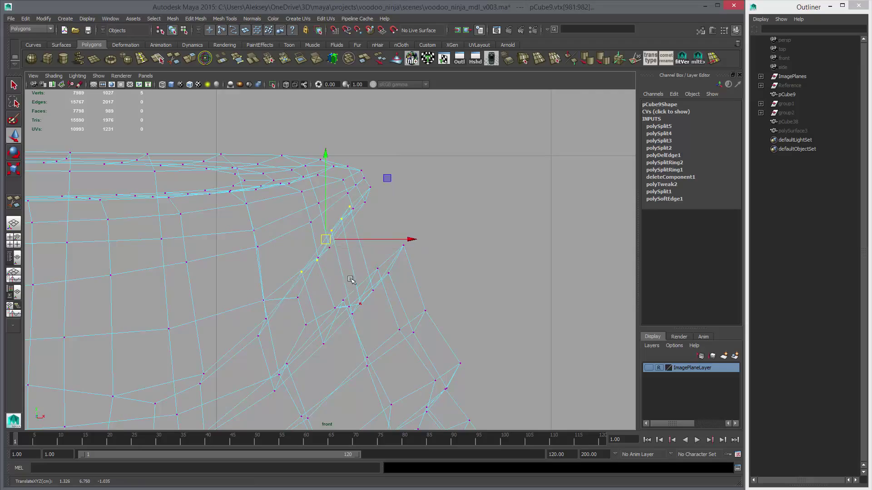
Check the crease in perspective, and lower the outermost side vertices of the waistband slightly in the front view.
{"action": "key", "text": "space"}
{"action": "key", "text": "space"}
{"action": "left_click_drag", "start_coordinate": [440, 189], "coordinate": [431, 318], "text": "alt"}
{"action": "key", "text": "space"}
{"action": "key", "text": "space"}
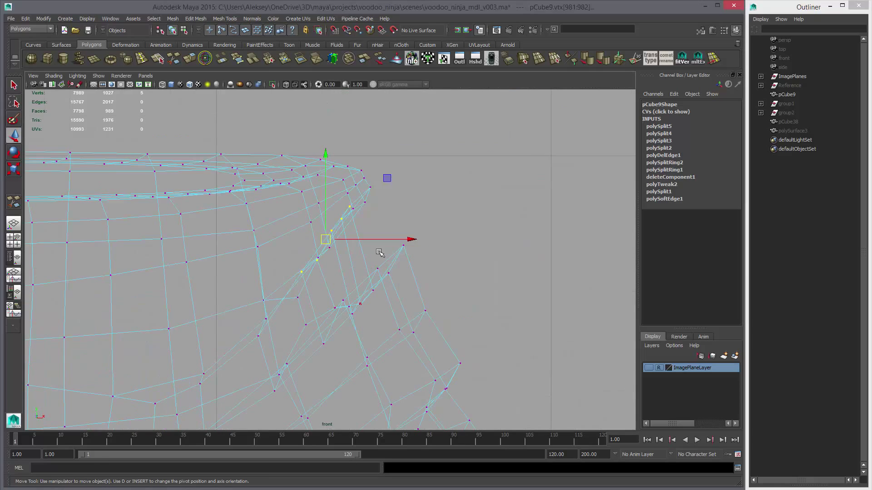
{"action": "left_click_drag", "start_coordinate": [386, 180], "coordinate": [360, 211]}
{"action": "middle_click_drag", "start_coordinate": [393, 225], "coordinate": [351, 248]}
{"action": "left_click", "coordinate": [354, 214]}
{"action": "left_click", "coordinate": [329, 247]}
{"action": "key", "text": "ctrl+z"}
{"action": "left_click", "coordinate": [331, 231]}
{"action": "key", "text": "ctrl+z"}
{"action": "left_click", "coordinate": [341, 219]}
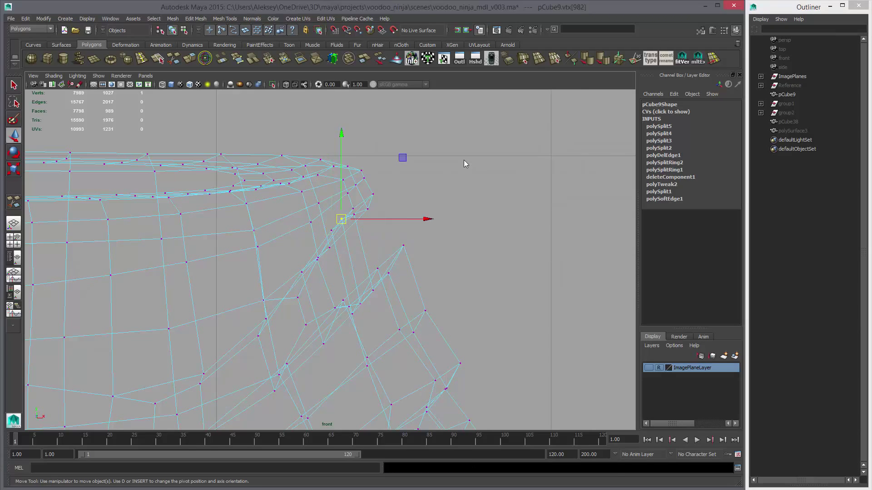
Identify the two vertices on the waistband's lower outer edge in perspective and shift them slightly down in the front view.
{"action": "key", "text": "space"}
{"action": "key", "text": "space"}
{"action": "left_click_drag", "start_coordinate": [434, 196], "coordinate": [388, 242], "text": "alt"}
{"action": "key", "text": "q"}
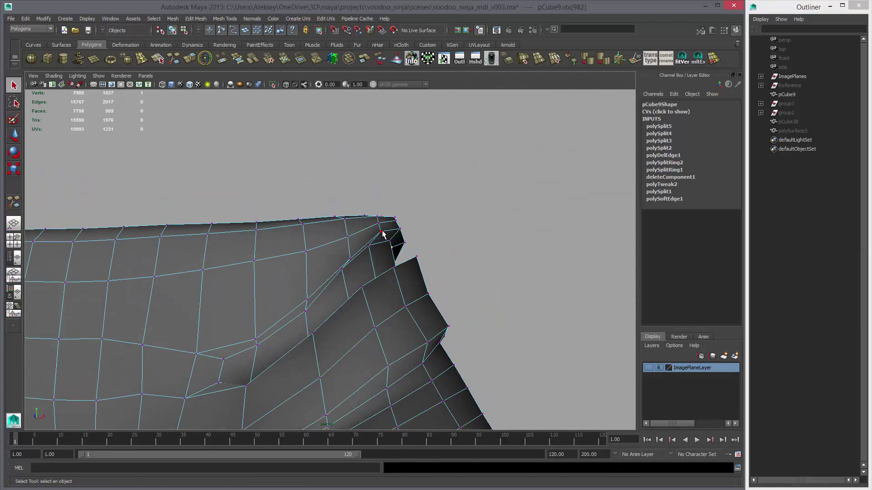
{"action": "left_click", "coordinate": [381, 233]}
{"action": "mouse_move", "coordinate": [405, 273]}
{"action": "left_mouse_down", "text": "alt"}
{"action": "mouse_move", "coordinate": [370, 280]}
{"action": "mouse_move", "coordinate": [422, 264]}
{"action": "mouse_move", "coordinate": [403, 261]}
{"action": "left_mouse_up", "text": "alt"}
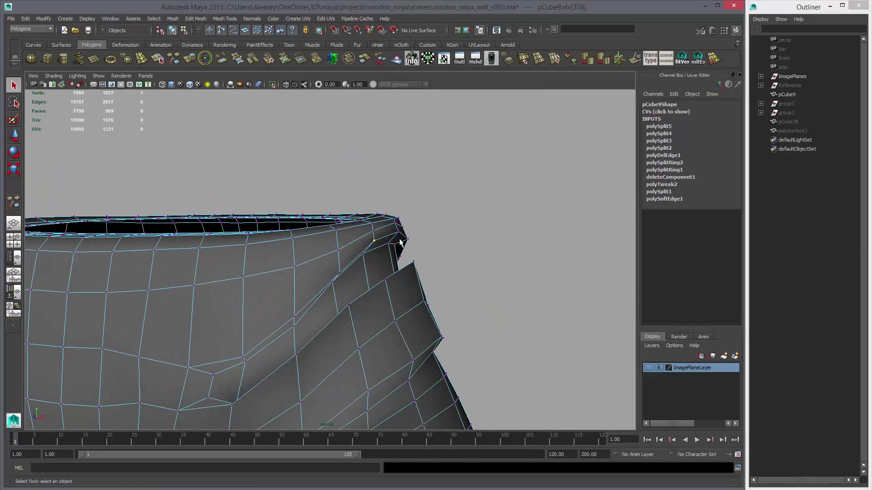
{"action": "key", "text": "space"}
{"action": "key", "text": "space"}
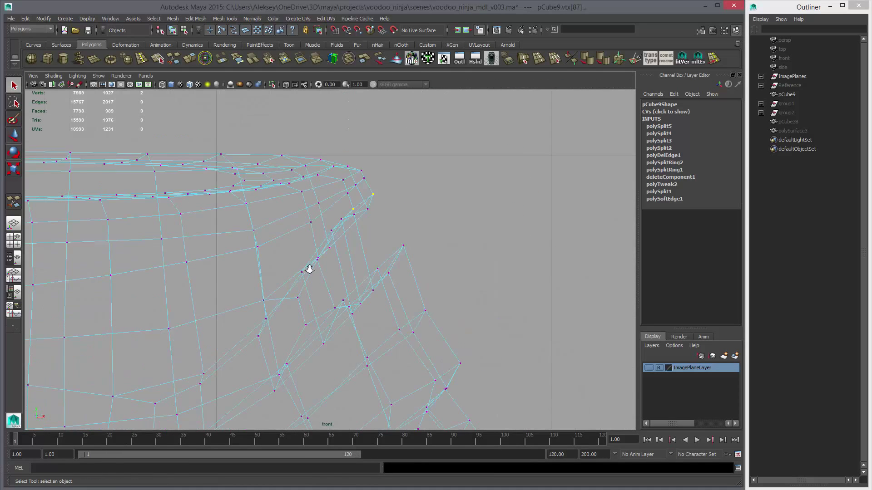
{"action": "key", "text": "w"}
{"action": "middle_click_drag", "start_coordinate": [399, 240], "coordinate": [405, 255]}
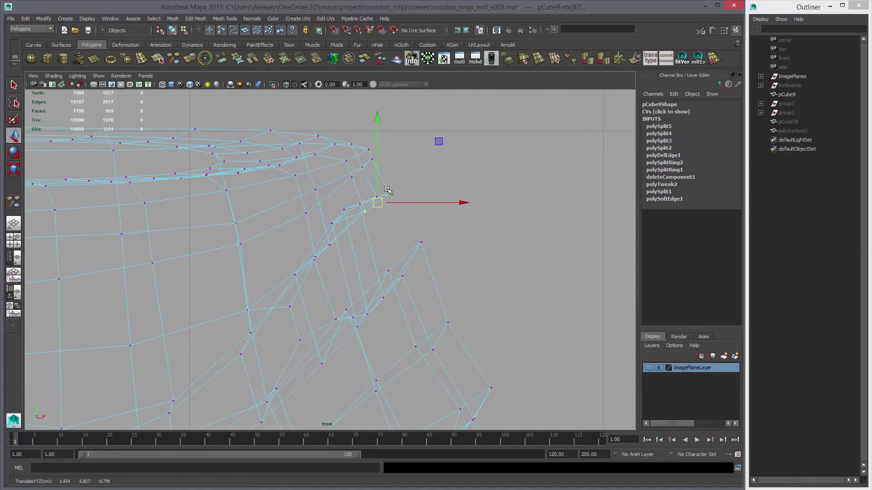
Lower the remaining vertices along the waistband's overhanging side edge group by group in the front view.
{"action": "left_click_drag", "start_coordinate": [366, 155], "coordinate": [379, 165]}
{"action": "middle_click_drag", "start_coordinate": [401, 195], "coordinate": [410, 215]}
{"action": "left_click_drag", "start_coordinate": [346, 175], "coordinate": [364, 192]}
{"action": "middle_click_drag", "start_coordinate": [367, 194], "coordinate": [373, 208]}
{"action": "left_click_drag", "start_coordinate": [355, 161], "coordinate": [368, 178]}
{"action": "middle_click_drag", "start_coordinate": [378, 193], "coordinate": [383, 205]}
{"action": "left_click_drag", "start_coordinate": [307, 183], "coordinate": [323, 196]}
{"action": "middle_click_drag", "start_coordinate": [328, 200], "coordinate": [330, 206]}
{"action": "left_click_drag", "start_coordinate": [297, 207], "coordinate": [309, 226]}
{"action": "middle_click_drag", "start_coordinate": [308, 226], "coordinate": [313, 239]}
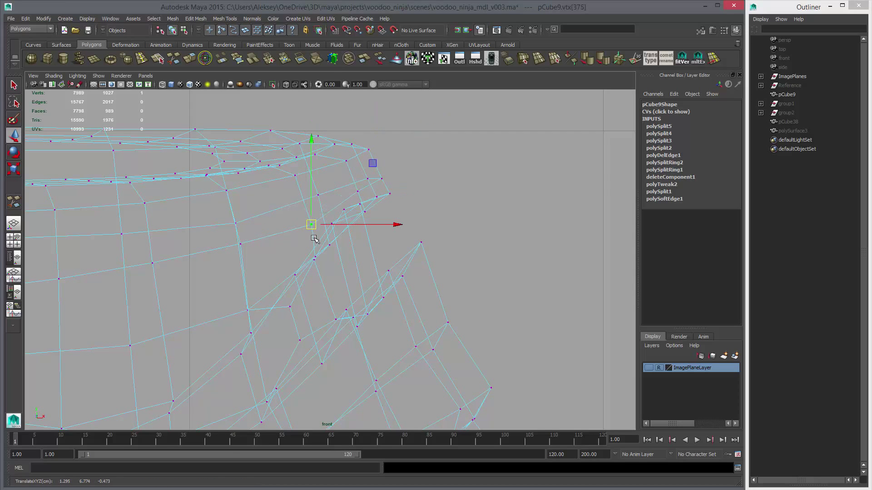
Select the next vertex along the waistband's lower edge in perspective and shift it slightly down in the front view.
{"action": "key", "text": "space"}
{"action": "key", "text": "space"}
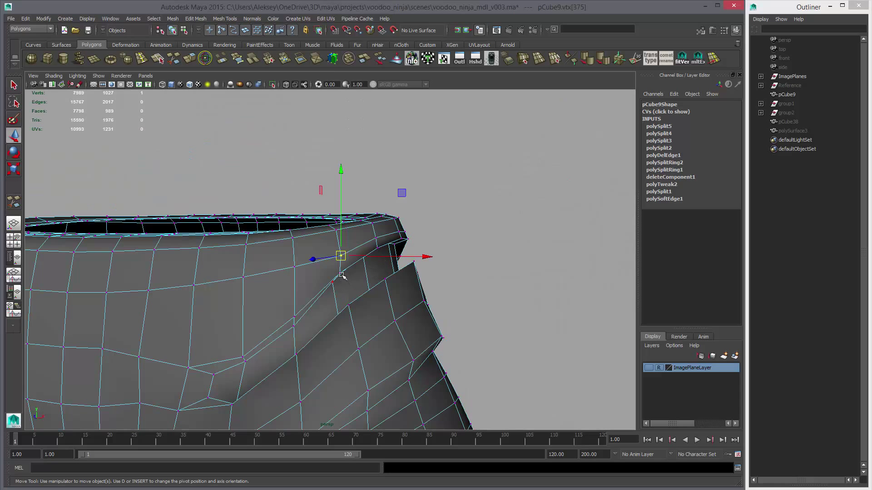
{"action": "left_click", "coordinate": [342, 275]}
{"action": "left_click_drag", "start_coordinate": [364, 308], "coordinate": [381, 309], "text": "alt"}
{"action": "key", "text": "space"}
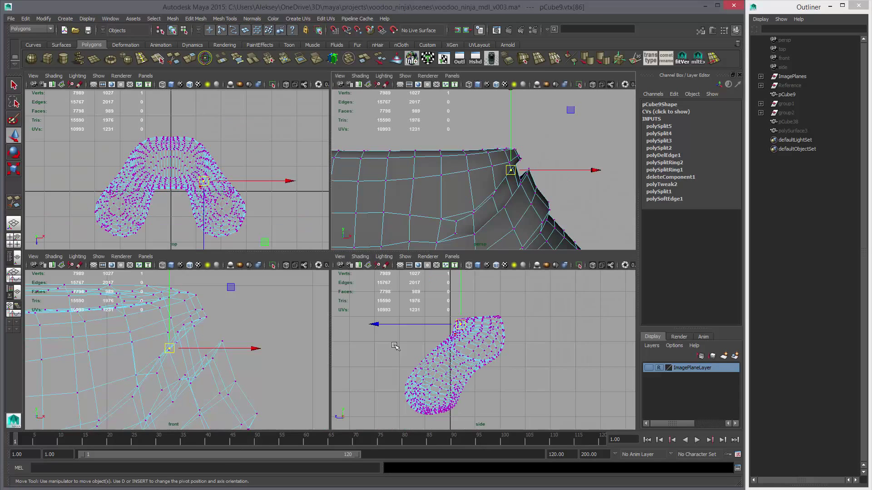
{"action": "key", "text": "space"}
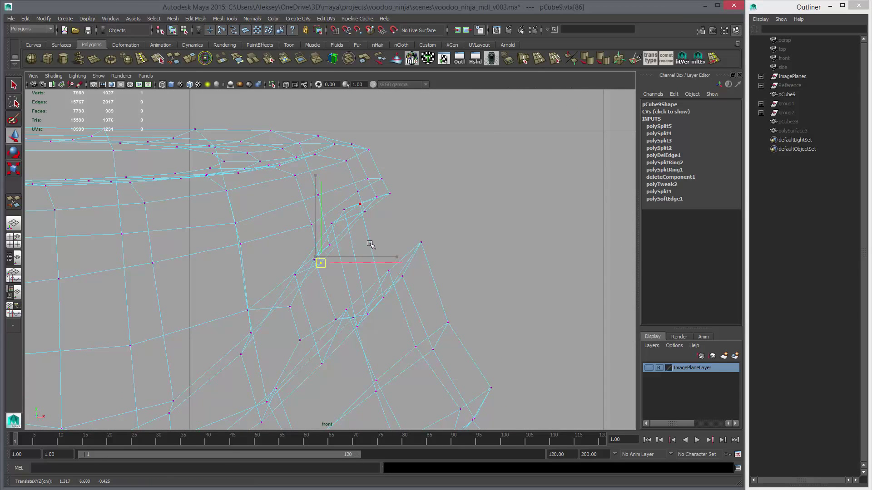
{"action": "key", "text": "space"}
{"action": "key", "text": "space"}
{"action": "left_click_drag", "start_coordinate": [443, 275], "coordinate": [423, 275], "text": "alt"}
{"action": "right_click_drag", "start_coordinate": [295, 272], "coordinate": [318, 264]}
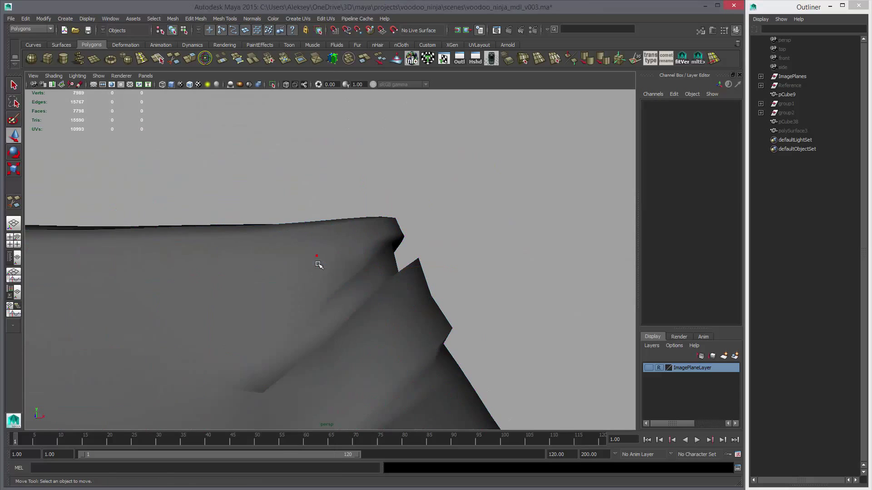
Turn on smooth preview for the trousers, and show the rest of the character and the ImagePlaneLayer reference sketches.
{"action": "left_click", "coordinate": [319, 265]}
{"action": "key", "text": "3"}
{"action": "left_click", "coordinate": [488, 268]}
{"action": "right_click_drag", "start_coordinate": [482, 268], "coordinate": [327, 273], "text": "alt"}
{"action": "left_click_drag", "start_coordinate": [327, 272], "coordinate": [490, 290], "text": "alt"}
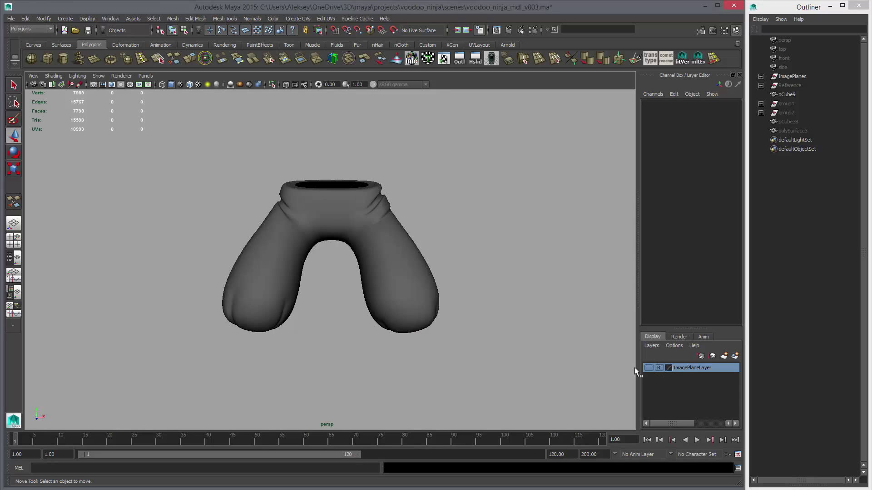
{"action": "left_click_drag", "start_coordinate": [634, 367], "coordinate": [393, 293], "text": "alt"}
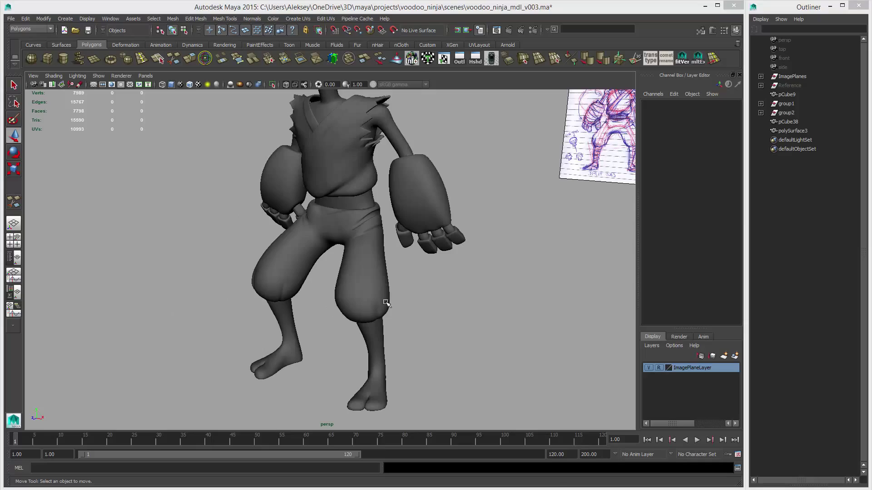
Start the Sculpt Geometry tool on the trousers with radius 0.5658, a Gaussian brush profile and the Pinch operation.
{"action": "left_click_drag", "start_coordinate": [385, 302], "coordinate": [432, 259], "text": "alt"}
{"action": "left_click", "coordinate": [432, 259]}
{"action": "mouse_move", "coordinate": [510, 292]}
{"action": "left_mouse_down", "text": "alt"}
{"action": "mouse_move", "coordinate": [566, 291]}
{"action": "mouse_move", "coordinate": [521, 315]}
{"action": "mouse_move", "coordinate": [467, 302]}
{"action": "mouse_move", "coordinate": [488, 151]}
{"action": "left_mouse_up", "text": "alt"}
{"action": "double_click", "coordinate": [397, 60]}
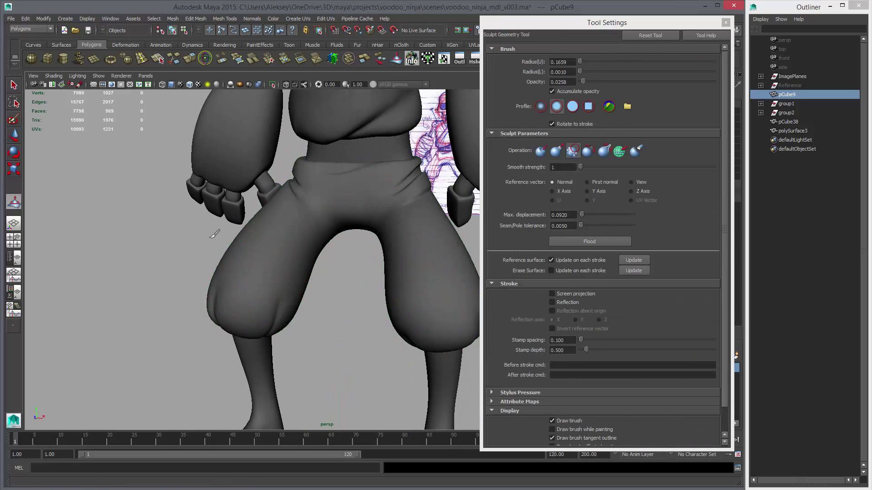
{"action": "left_click_drag", "start_coordinate": [554, 27], "coordinate": [617, 17]}
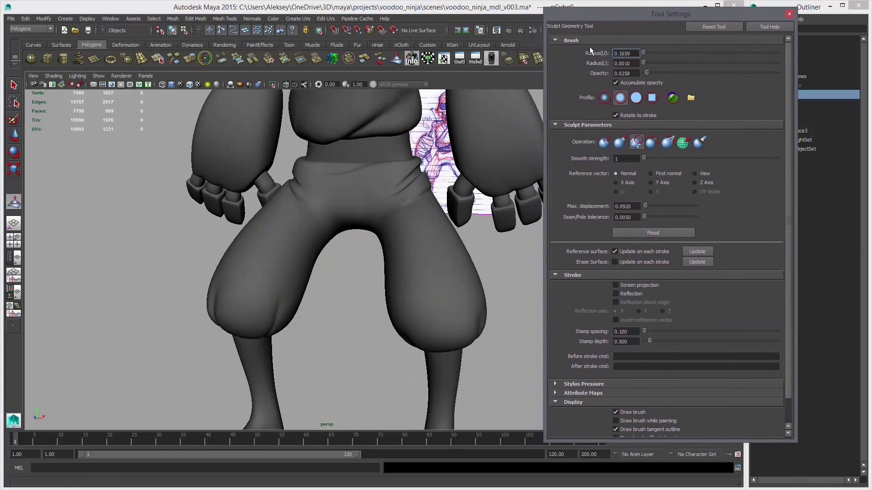
{"action": "right_click_drag", "start_coordinate": [368, 171], "coordinate": [369, 186], "text": "alt"}
{"action": "mouse_move", "coordinate": [373, 184]}
{"action": "left_mouse_down", "text": "alt"}
{"action": "mouse_move", "coordinate": [293, 232]}
{"action": "mouse_move", "coordinate": [314, 217]}
{"action": "mouse_move", "coordinate": [369, 233]}
{"action": "mouse_move", "coordinate": [458, 212]}
{"action": "left_mouse_up", "text": "alt"}
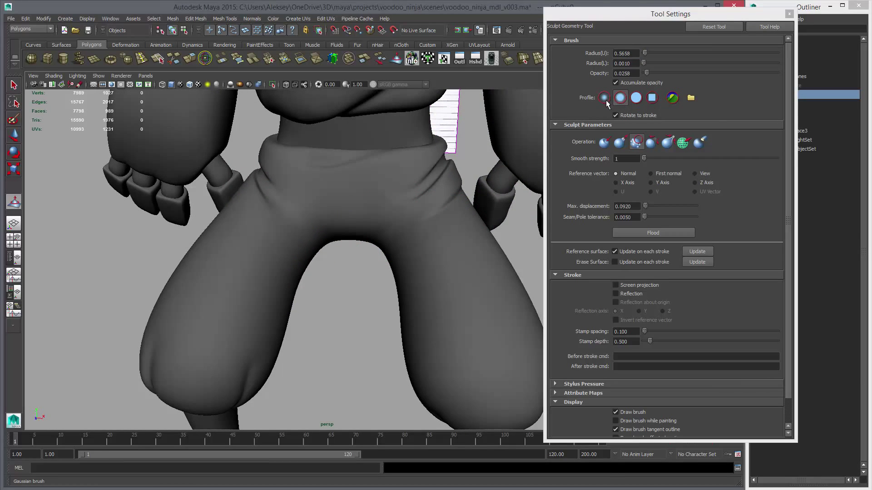
{"action": "left_click", "coordinate": [605, 99]}
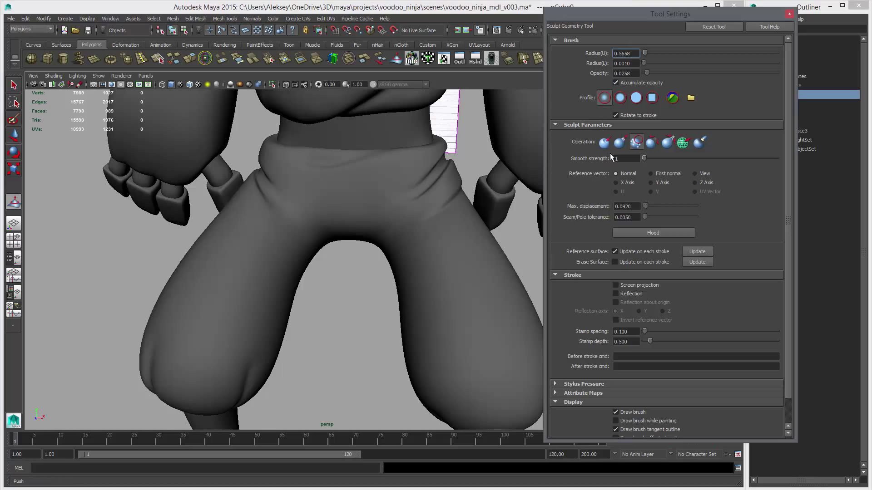
{"action": "left_click", "coordinate": [667, 143]}
Show the wireframe over the shading and pinch the trousers' edges around the crotch and both inner thighs at brush opacity 0.1429.
{"action": "scroll", "coordinate": [378, 234], "scroll_direction": "up", "scroll_amount": 2}
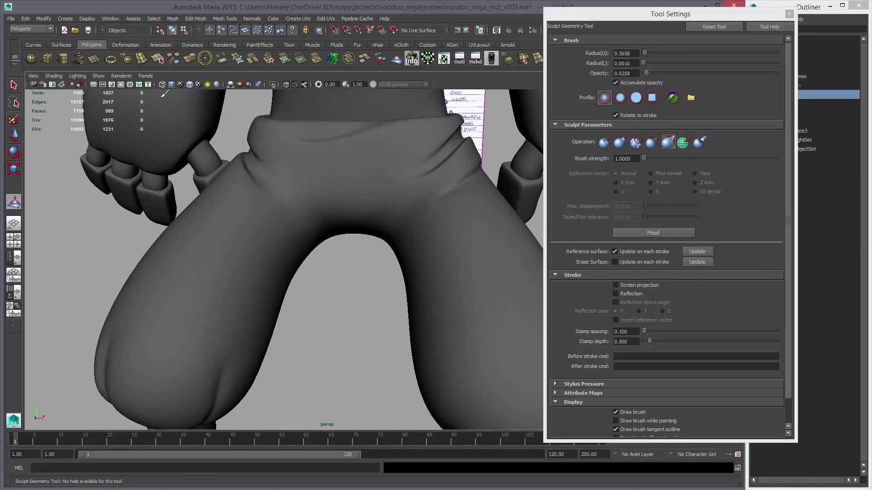
{"action": "left_click", "coordinate": [190, 86]}
{"action": "left_click_drag", "start_coordinate": [331, 224], "coordinate": [337, 206], "text": "alt"}
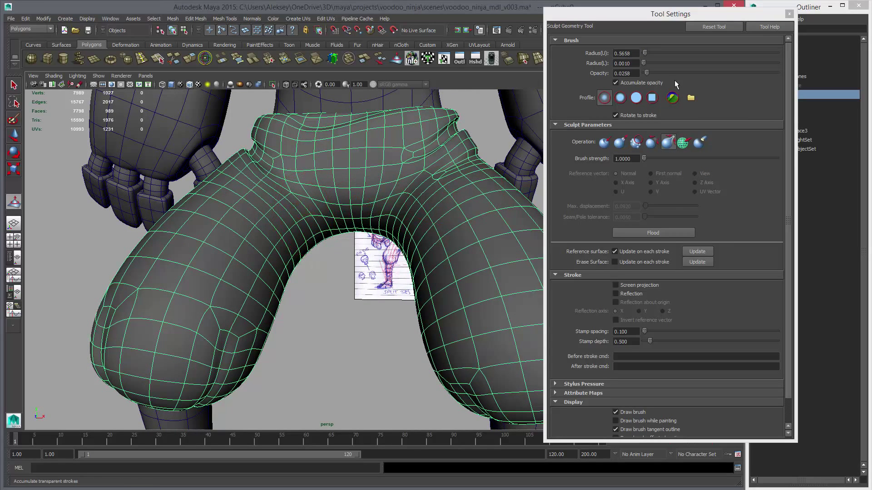
{"action": "left_click_drag", "start_coordinate": [650, 74], "coordinate": [662, 82]}
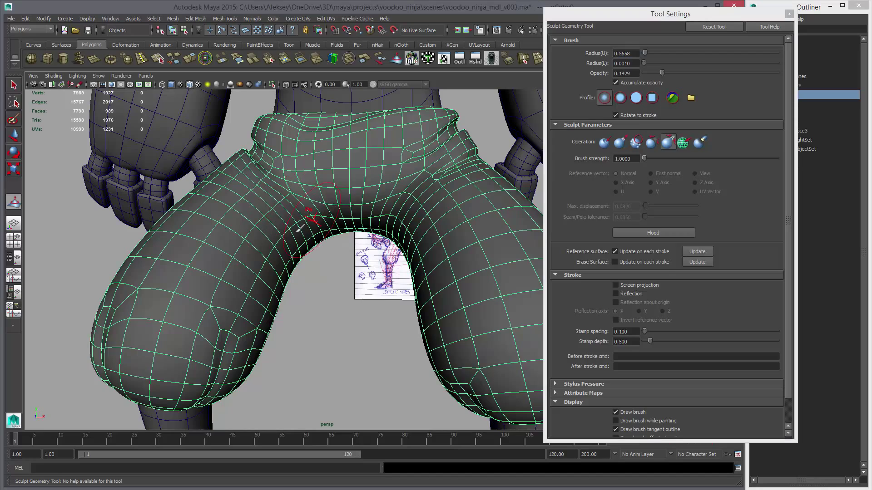
{"action": "left_click_drag", "start_coordinate": [299, 228], "coordinate": [317, 230], "text": "alt"}
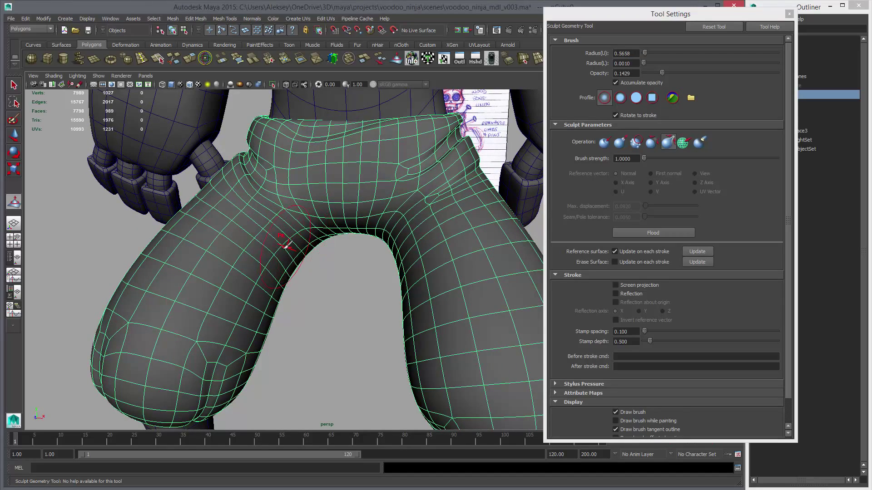
{"action": "mouse_move", "coordinate": [321, 210]}
{"action": "left_mouse_down", "text": "alt"}
{"action": "mouse_move", "coordinate": [288, 215]}
{"action": "mouse_move", "coordinate": [287, 203]}
{"action": "mouse_move", "coordinate": [262, 216]}
{"action": "left_mouse_up", "text": "alt"}
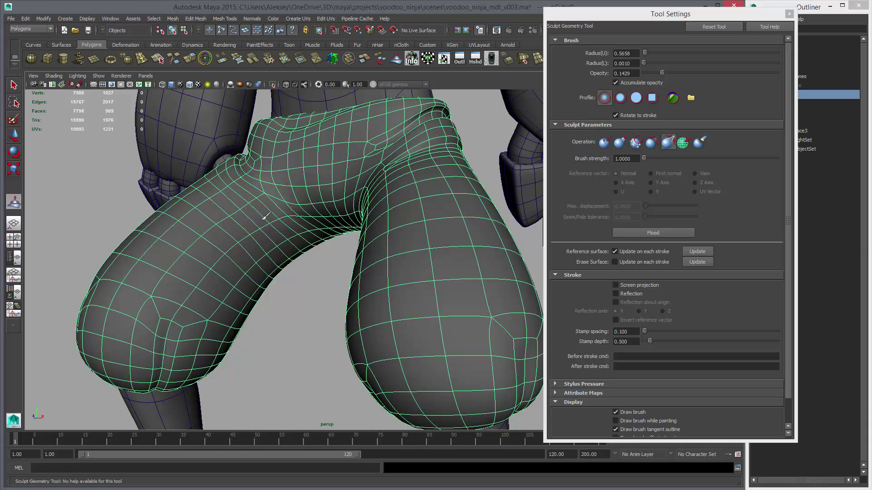
{"action": "left_click_drag", "start_coordinate": [281, 221], "coordinate": [452, 195], "text": "alt"}
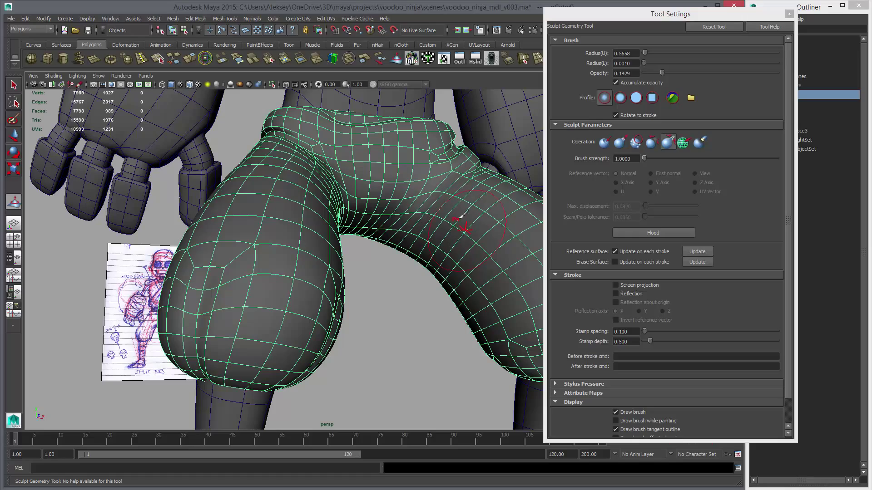
{"action": "left_click_drag", "start_coordinate": [428, 231], "coordinate": [399, 269], "text": "alt"}
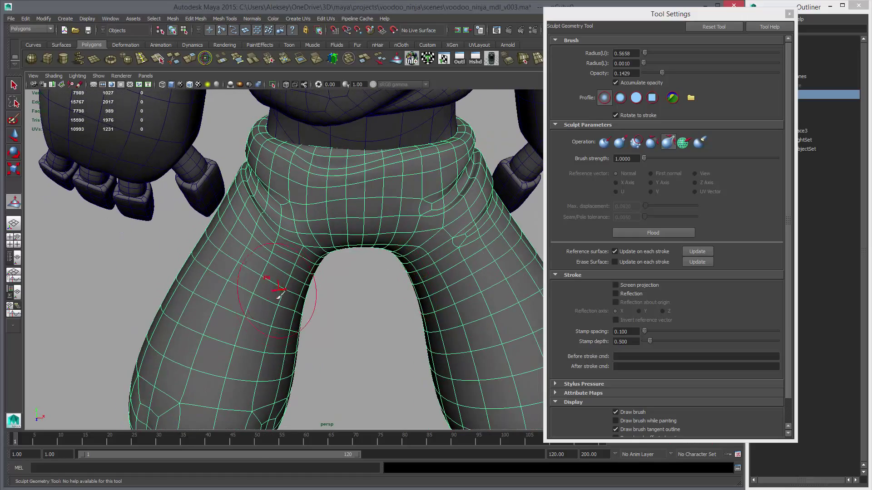
{"action": "mouse_move", "coordinate": [359, 246]}
{"action": "left_mouse_down", "text": "alt"}
{"action": "mouse_move", "coordinate": [321, 236]}
{"action": "mouse_move", "coordinate": [311, 222]}
{"action": "left_mouse_up", "text": "alt"}
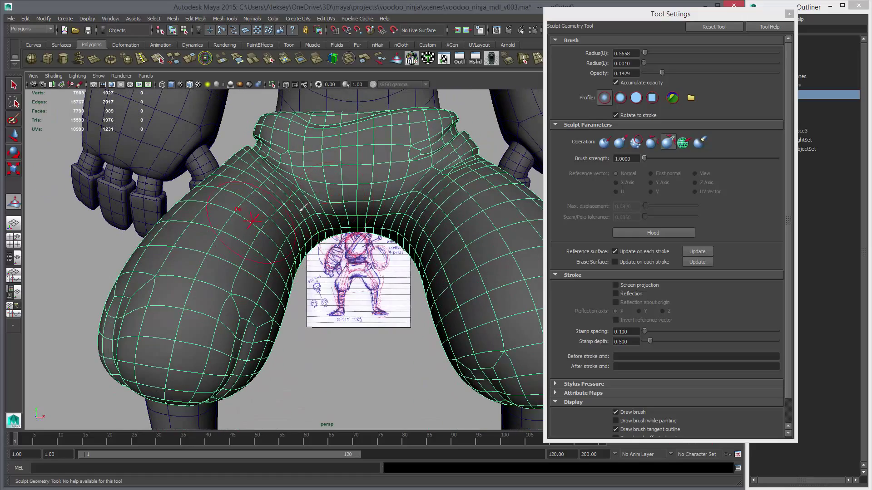
Pull out the surface along the trousers' crotch creases and inner thighs with a brush radius of 0.3352.
{"action": "left_click", "coordinate": [620, 142]}
{"action": "left_click_drag", "start_coordinate": [389, 173], "coordinate": [340, 222], "text": "alt"}
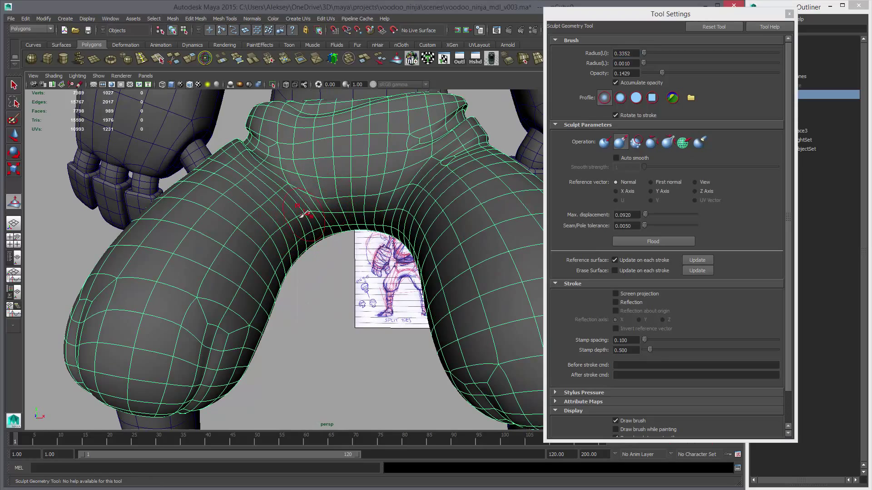
{"action": "mouse_move", "coordinate": [303, 213]}
{"action": "left_mouse_down", "text": "alt"}
{"action": "mouse_move", "coordinate": [317, 250]}
{"action": "mouse_move", "coordinate": [328, 239]}
{"action": "mouse_move", "coordinate": [336, 219]}
{"action": "mouse_move", "coordinate": [282, 243]}
{"action": "left_mouse_up", "text": "alt"}
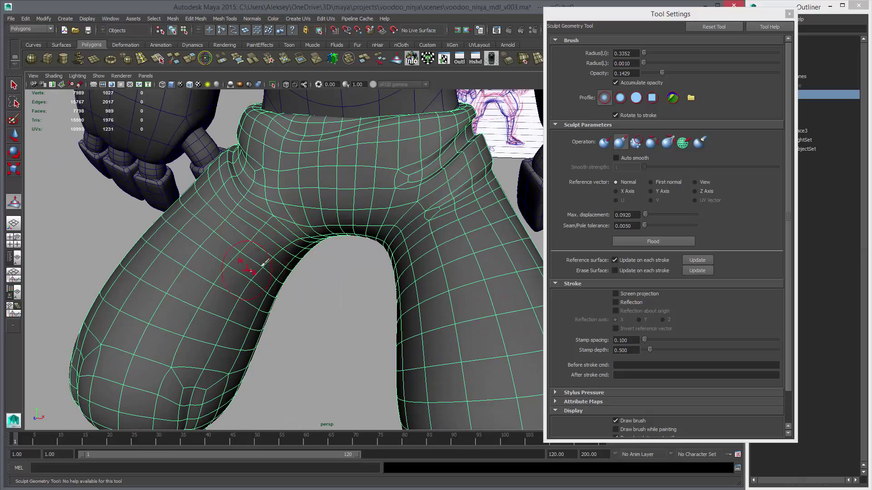
{"action": "mouse_move", "coordinate": [238, 273]}
{"action": "left_mouse_down", "text": "alt"}
{"action": "mouse_move", "coordinate": [286, 225]}
{"action": "mouse_move", "coordinate": [317, 250]}
{"action": "mouse_move", "coordinate": [433, 232]}
{"action": "left_mouse_up", "text": "alt"}
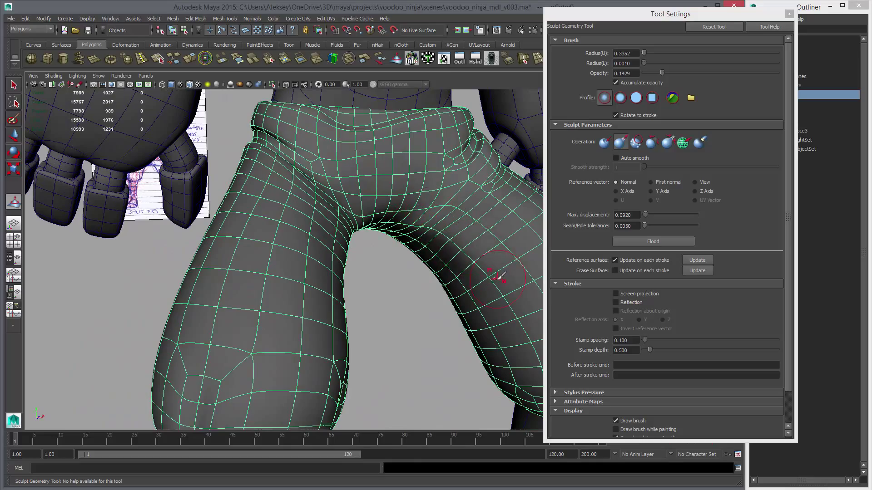
{"action": "mouse_move", "coordinate": [502, 275]}
{"action": "left_mouse_down", "text": "alt"}
{"action": "mouse_move", "coordinate": [443, 267]}
{"action": "mouse_move", "coordinate": [338, 221]}
{"action": "left_mouse_up", "text": "alt"}
{"action": "key", "text": "w"}
{"action": "key", "text": "ctrl+shift+x"}
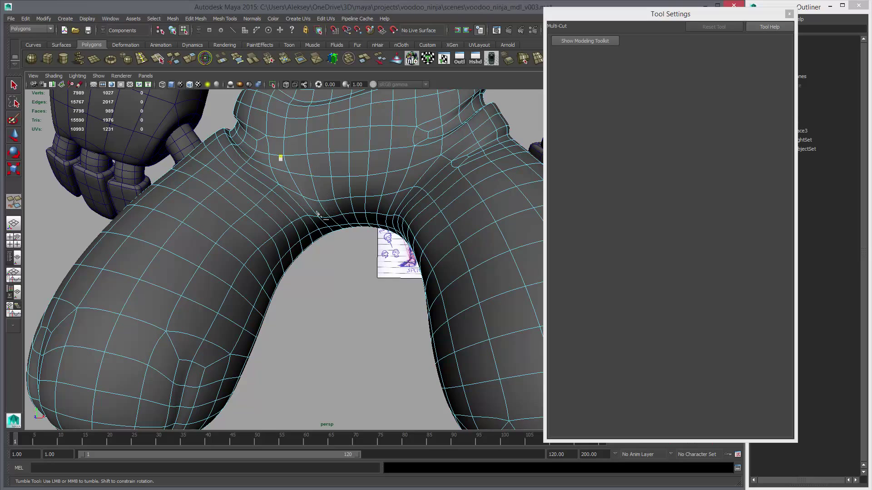
{"action": "left_click", "coordinate": [397, 59]}
{"action": "left_click_drag", "start_coordinate": [355, 200], "coordinate": [371, 106], "text": "alt"}
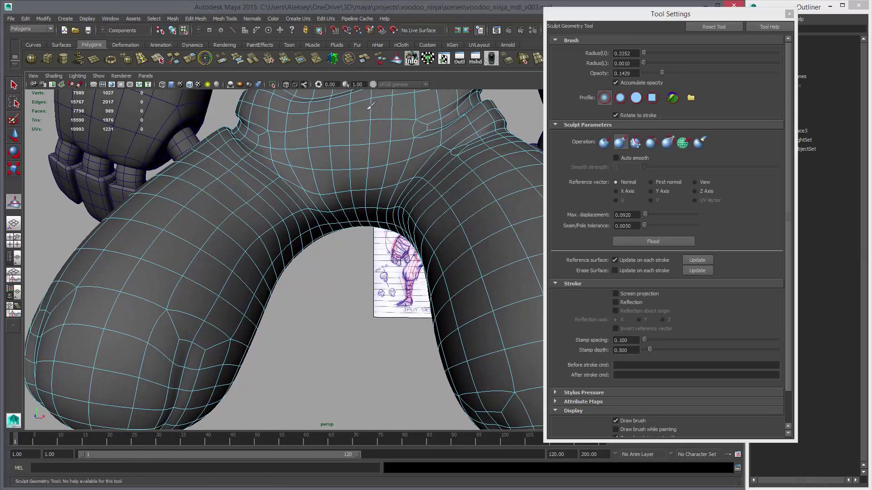
{"action": "left_click_drag", "start_coordinate": [345, 214], "coordinate": [325, 209], "text": "alt"}
{"action": "key", "text": "w"}
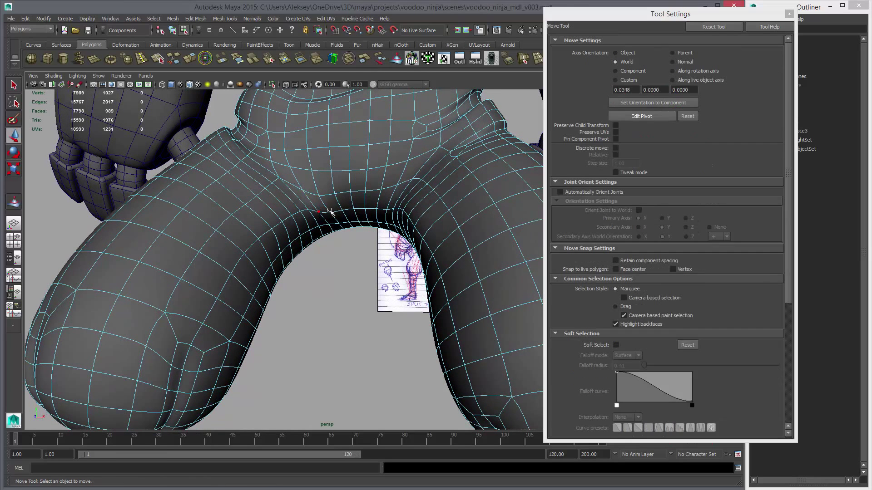
{"action": "right_click_drag", "start_coordinate": [341, 191], "coordinate": [365, 177]}
{"action": "left_click", "coordinate": [366, 176]}
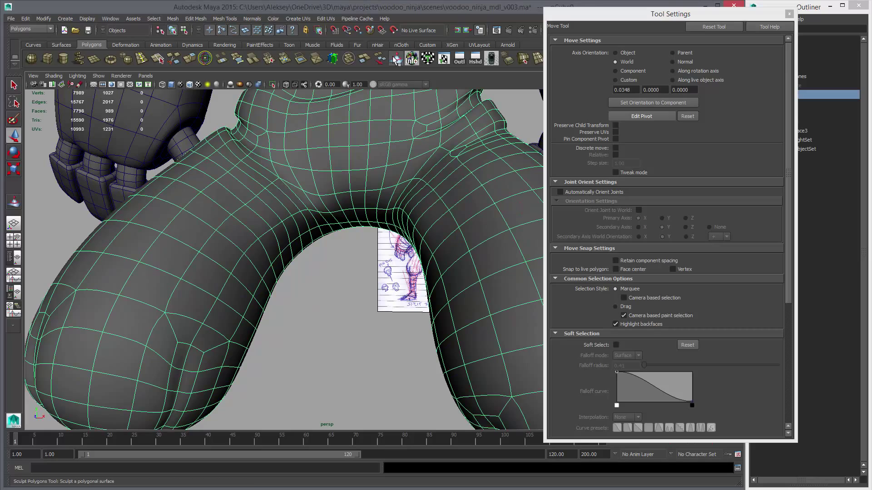
Smooth the trousers' crotch and upper inner thighs with the Sculpt Geometry tool's Smooth operation.
{"action": "left_click", "coordinate": [397, 59]}
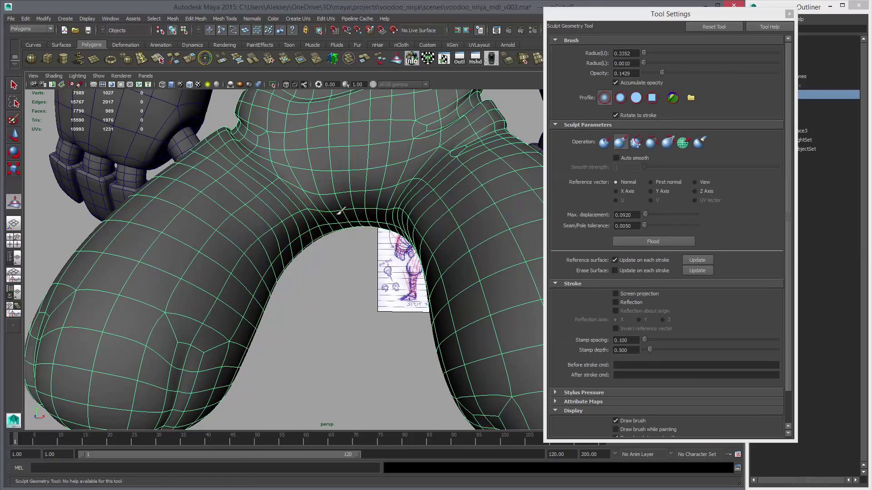
{"action": "mouse_move", "coordinate": [366, 226]}
{"action": "left_mouse_down", "text": "alt"}
{"action": "mouse_move", "coordinate": [386, 207]}
{"action": "mouse_move", "coordinate": [336, 218]}
{"action": "left_mouse_up", "text": "alt"}
{"action": "left_click", "coordinate": [636, 143]}
{"action": "mouse_move", "coordinate": [300, 216]}
{"action": "left_mouse_down"}
{"action": "mouse_move", "coordinate": [388, 236]}
{"action": "mouse_move", "coordinate": [298, 272]}
{"action": "left_mouse_up"}
{"action": "key", "text": "ctrl+z"}
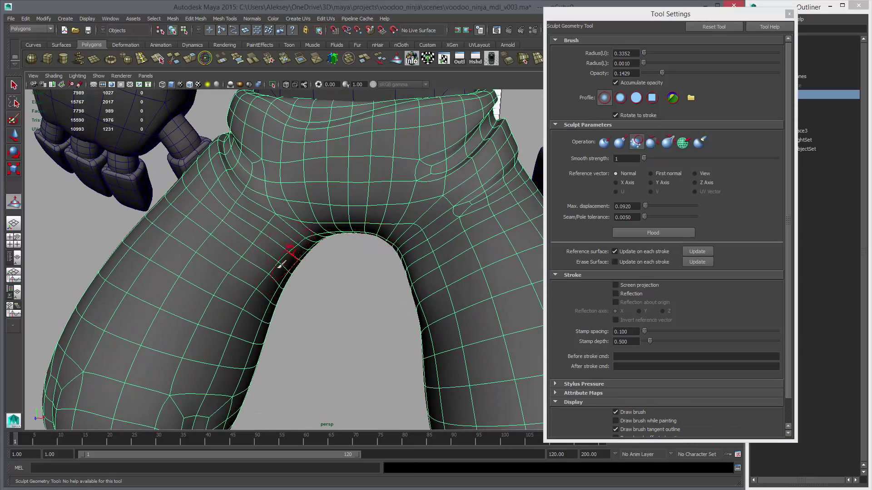
{"action": "mouse_move", "coordinate": [302, 305]}
{"action": "left_mouse_down", "text": "alt"}
{"action": "mouse_move", "coordinate": [318, 312]}
{"action": "mouse_move", "coordinate": [351, 272]}
{"action": "left_mouse_up", "text": "alt"}
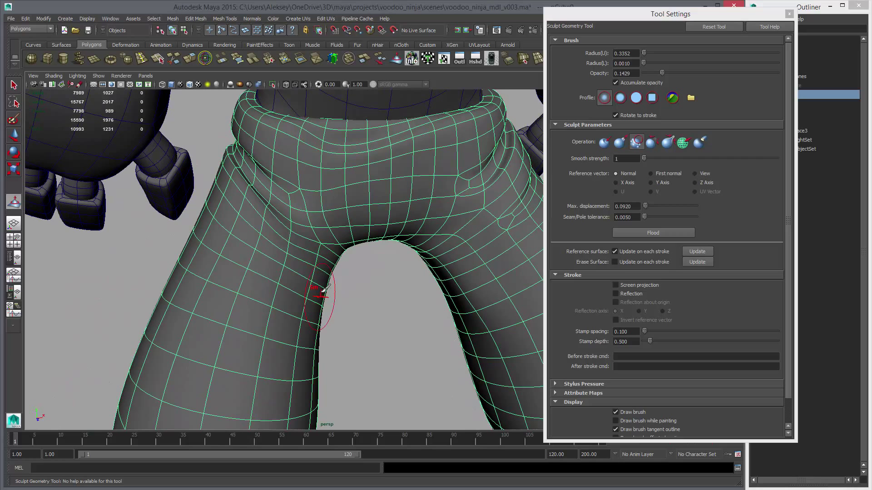
{"action": "mouse_move", "coordinate": [365, 296]}
{"action": "left_mouse_down", "text": "alt"}
{"action": "mouse_move", "coordinate": [355, 301]}
{"action": "mouse_move", "coordinate": [389, 268]}
{"action": "left_mouse_up", "text": "alt"}
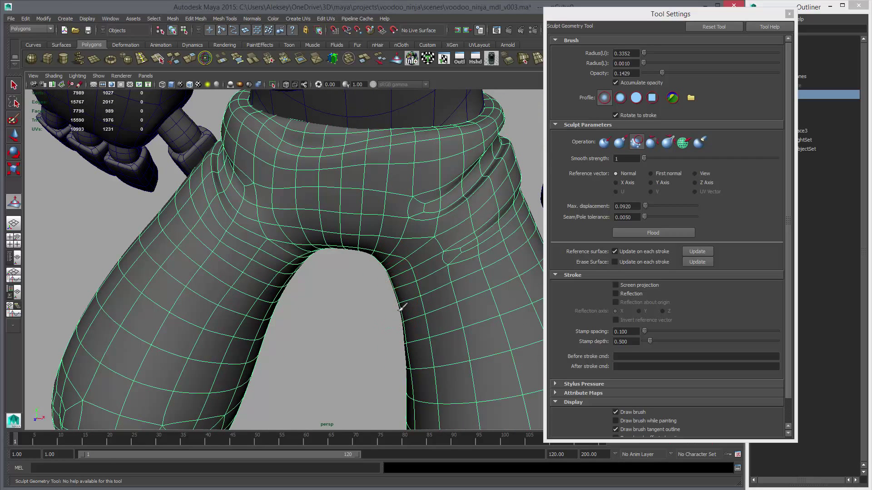
{"action": "mouse_move", "coordinate": [399, 350]}
{"action": "left_mouse_down", "text": "alt"}
{"action": "mouse_move", "coordinate": [376, 344]}
{"action": "mouse_move", "coordinate": [387, 272]}
{"action": "mouse_move", "coordinate": [268, 276]}
{"action": "mouse_move", "coordinate": [347, 261]}
{"action": "mouse_move", "coordinate": [363, 275]}
{"action": "left_mouse_up", "text": "alt"}
Reselect the trousers in smooth preview and turn off the wireframe overlay on the shaded model.
{"action": "key", "text": "3"}
{"action": "key", "text": "1"}
{"action": "key", "text": "w"}
{"action": "left_click", "coordinate": [329, 285]}
{"action": "left_click", "coordinate": [363, 227]}
{"action": "key", "text": "3"}
{"action": "left_click", "coordinate": [191, 85]}
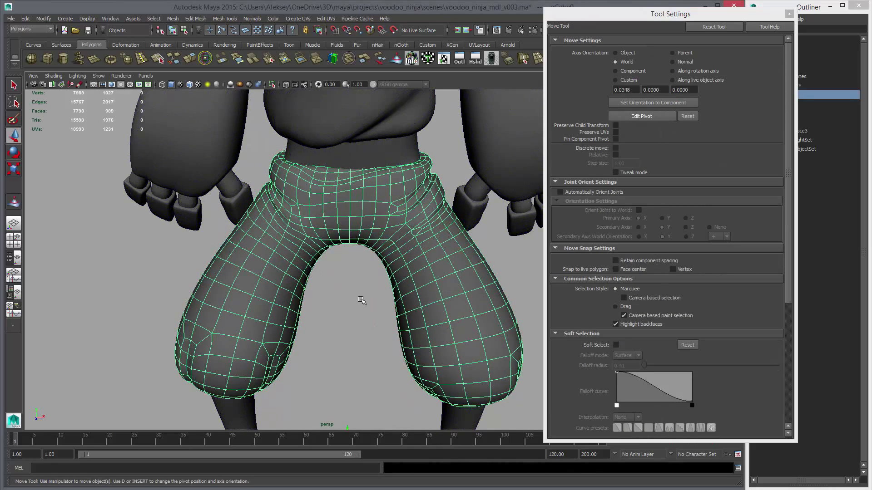
Examine the smoothed trousers from the front, sides and back, checking the crotch and thigh shapes.
{"action": "left_click", "coordinate": [360, 301]}
{"action": "right_click_drag", "start_coordinate": [360, 295], "coordinate": [253, 247], "text": "alt"}
{"action": "left_click_drag", "start_coordinate": [253, 247], "coordinate": [206, 258], "text": "alt"}
{"action": "right_click_drag", "start_coordinate": [273, 268], "coordinate": [382, 283], "text": "alt"}
{"action": "mouse_move", "coordinate": [381, 283]}
{"action": "left_mouse_down", "text": "alt"}
{"action": "mouse_move", "coordinate": [446, 288]}
{"action": "mouse_move", "coordinate": [432, 279]}
{"action": "left_mouse_up", "text": "alt"}
{"action": "left_click_drag", "start_coordinate": [364, 305], "coordinate": [266, 228], "text": "alt"}
{"action": "left_click", "coordinate": [266, 228]}
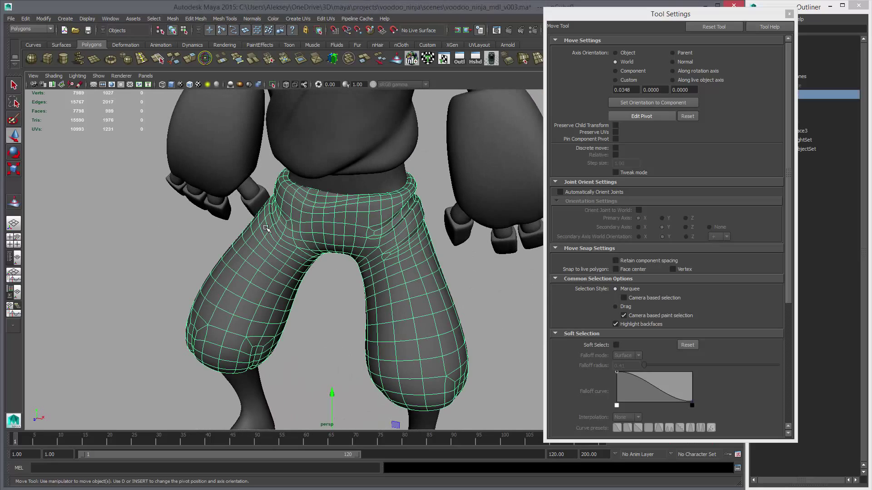
{"action": "mouse_move", "coordinate": [350, 306]}
{"action": "left_mouse_down", "text": "alt"}
{"action": "mouse_move", "coordinate": [483, 286]}
{"action": "mouse_move", "coordinate": [399, 256]}
{"action": "mouse_move", "coordinate": [381, 219]}
{"action": "left_mouse_up", "text": "alt"}
Set the sculpt brush to Pull with a maximum displacement of 0.5448 and try raising the back of the trousers' seat.
{"action": "key", "text": "y"}
{"action": "left_click", "coordinate": [620, 142]}
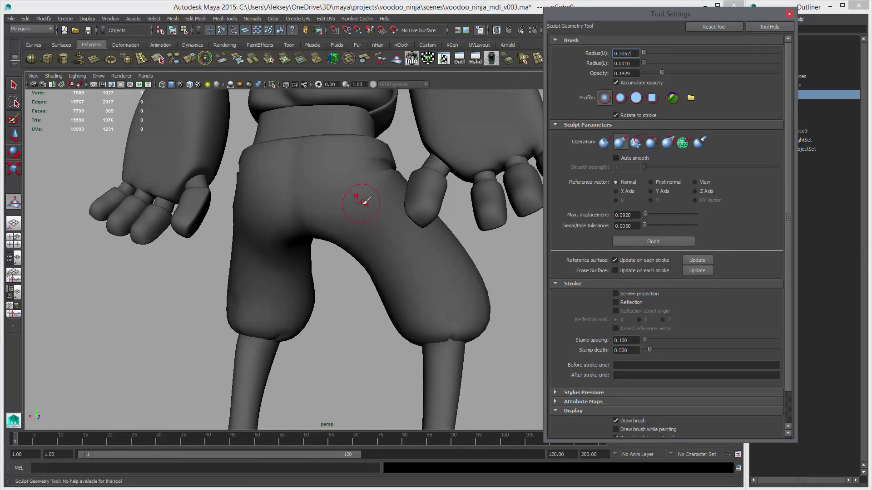
{"action": "left_click_drag", "start_coordinate": [364, 206], "coordinate": [376, 227]}
{"action": "left_click_drag", "start_coordinate": [404, 286], "coordinate": [406, 284], "text": "alt"}
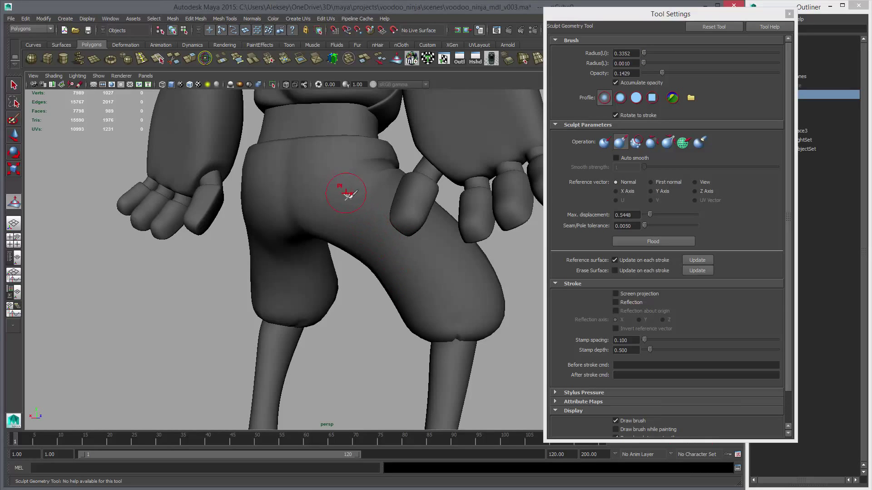
{"action": "key", "text": "ctrl+z"}
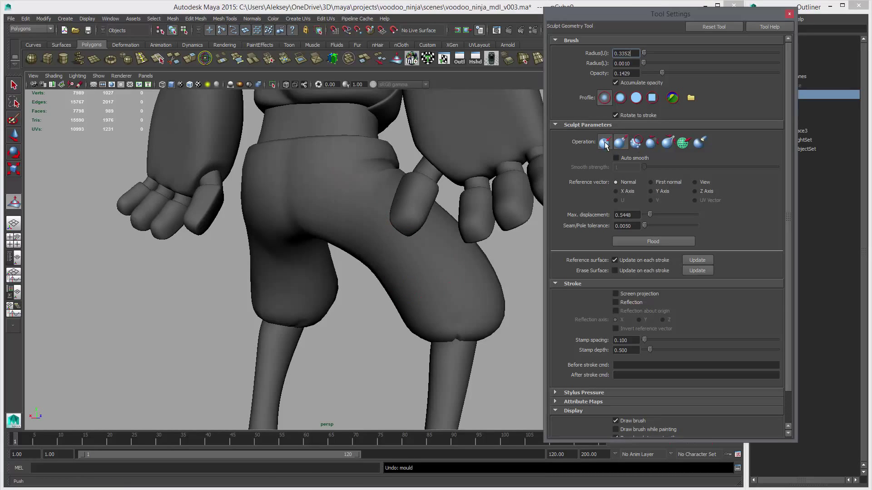
Show the wireframe over the shading and push a crease into the back of the right thigh below the seat.
{"action": "mouse_move", "coordinate": [414, 299]}
{"action": "left_mouse_down", "text": "alt"}
{"action": "mouse_move", "coordinate": [450, 259]}
{"action": "mouse_move", "coordinate": [417, 270]}
{"action": "mouse_move", "coordinate": [408, 292]}
{"action": "mouse_move", "coordinate": [416, 289]}
{"action": "left_mouse_up", "text": "alt"}
{"action": "left_click", "coordinate": [190, 85]}
{"action": "middle_click_drag", "start_coordinate": [330, 213], "coordinate": [313, 227], "text": "alt"}
{"action": "right_click_drag", "start_coordinate": [313, 227], "coordinate": [386, 284], "text": "alt"}
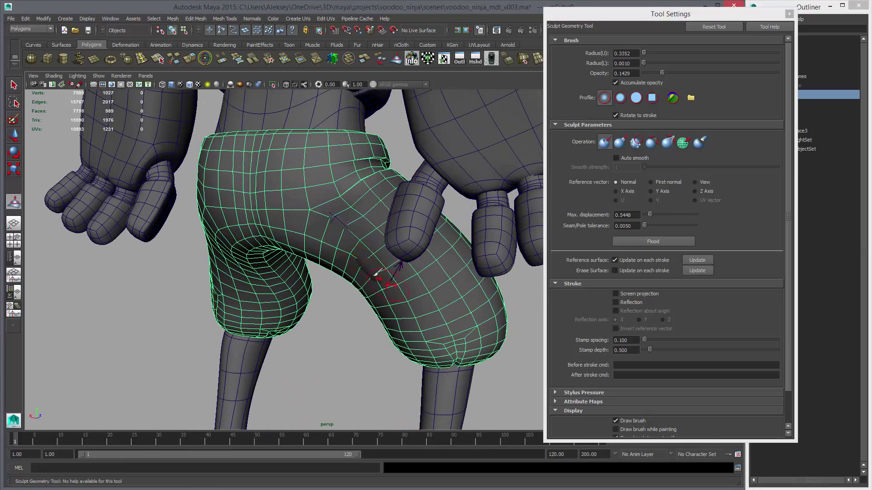
Switch the sculpt brush to Pull and reduce its maximum displacement to 0.1910 for the back of the right thigh.
{"action": "left_click", "coordinate": [620, 142]}
{"action": "left_click_drag", "start_coordinate": [334, 209], "coordinate": [345, 234]}
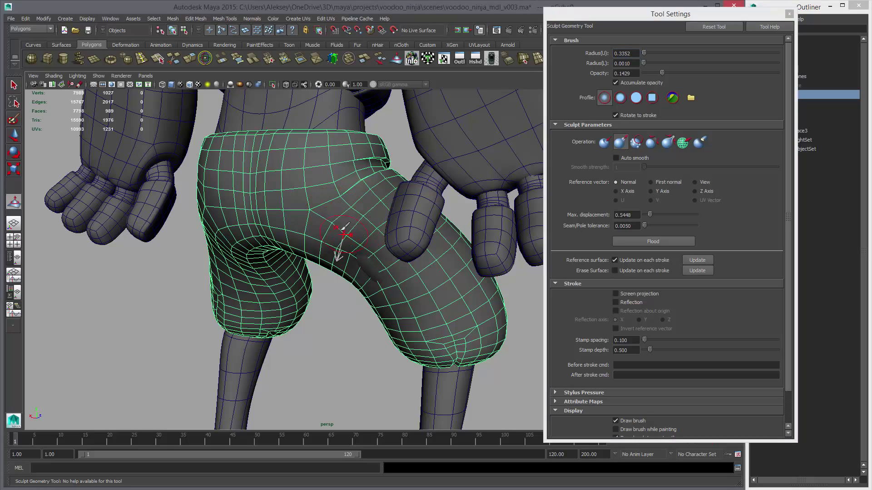
{"action": "key", "text": "ctrl+z"}
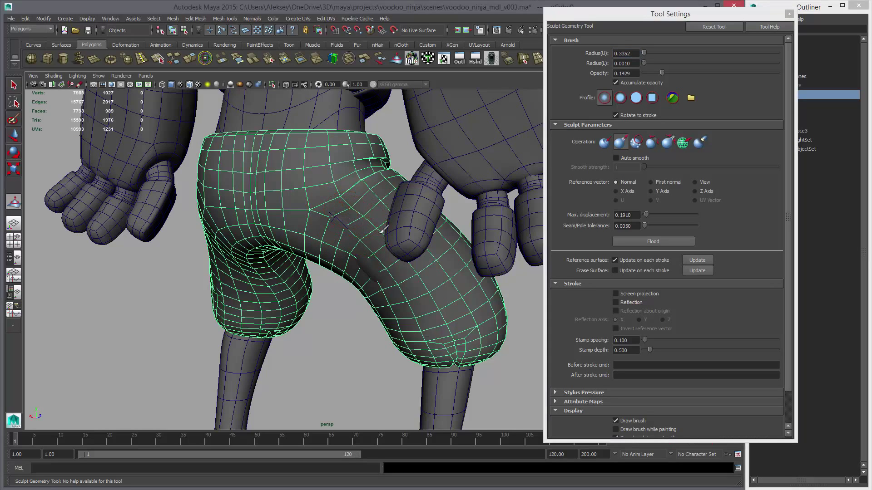
{"action": "mouse_move", "coordinate": [336, 260]}
{"action": "left_mouse_down"}
{"action": "mouse_move", "coordinate": [381, 293]}
{"action": "mouse_move", "coordinate": [369, 296]}
{"action": "mouse_move", "coordinate": [393, 263]}
{"action": "left_mouse_up"}
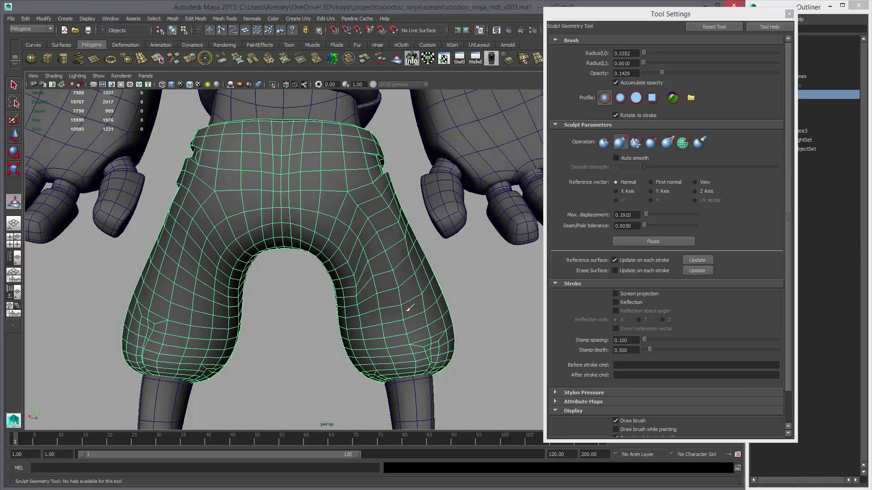
Undo the last sculpt stroke and pull soft volume into the back and outer side of the trousers' thighs below the seat.
{"action": "mouse_move", "coordinate": [409, 308]}
{"action": "left_mouse_down", "text": "alt"}
{"action": "mouse_move", "coordinate": [374, 296]}
{"action": "mouse_move", "coordinate": [358, 273]}
{"action": "mouse_move", "coordinate": [395, 296]}
{"action": "mouse_move", "coordinate": [331, 281]}
{"action": "left_mouse_up", "text": "alt"}
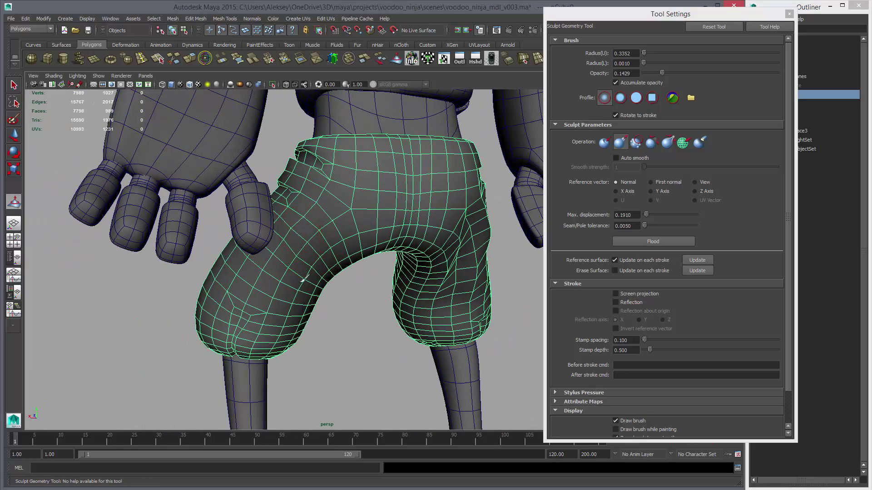
{"action": "key", "text": "ctrl+z"}
{"action": "left_click_drag", "start_coordinate": [302, 256], "coordinate": [291, 312]}
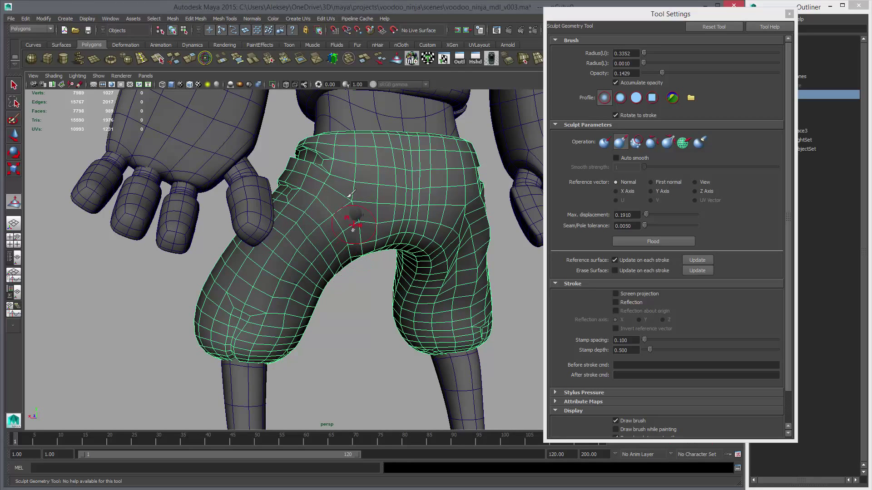
{"action": "mouse_move", "coordinate": [366, 206]}
{"action": "left_mouse_down", "text": "alt"}
{"action": "mouse_move", "coordinate": [302, 282]}
{"action": "mouse_move", "coordinate": [288, 278]}
{"action": "mouse_move", "coordinate": [330, 245]}
{"action": "left_mouse_up", "text": "alt"}
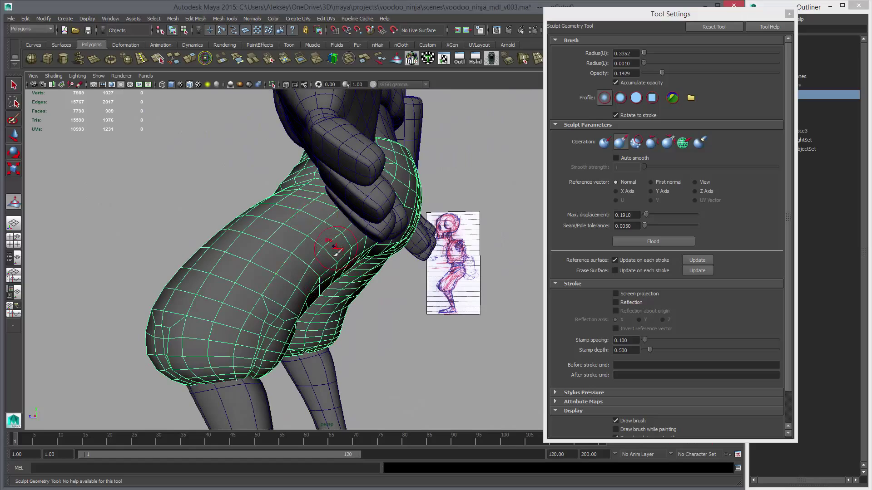
{"action": "left_click_drag", "start_coordinate": [396, 309], "coordinate": [308, 265], "text": "alt"}
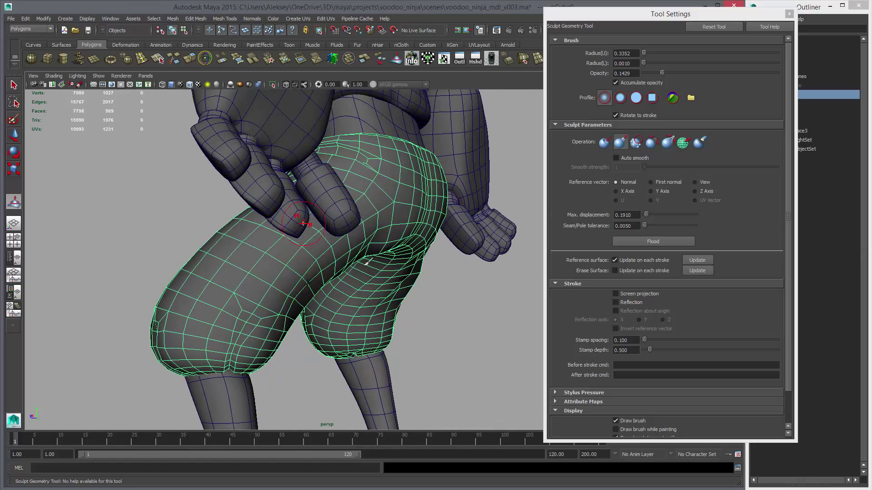
{"action": "left_click_drag", "start_coordinate": [482, 291], "coordinate": [332, 261], "text": "alt"}
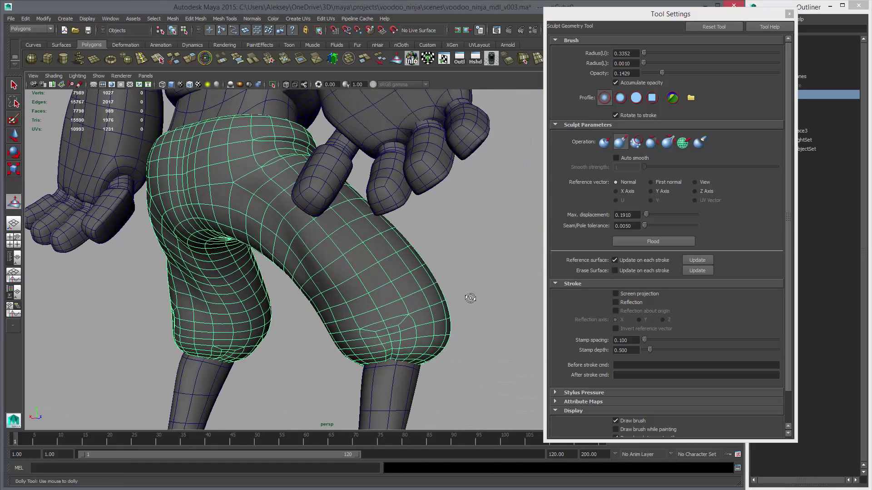
{"action": "right_click_drag", "start_coordinate": [471, 299], "coordinate": [420, 290], "text": "alt"}
Leave sculpting, deselect the trousers, hide the wireframe and examine their smooth shape from the back and front.
{"action": "key", "text": "w"}
{"action": "right_click_drag", "start_coordinate": [350, 272], "coordinate": [368, 260]}
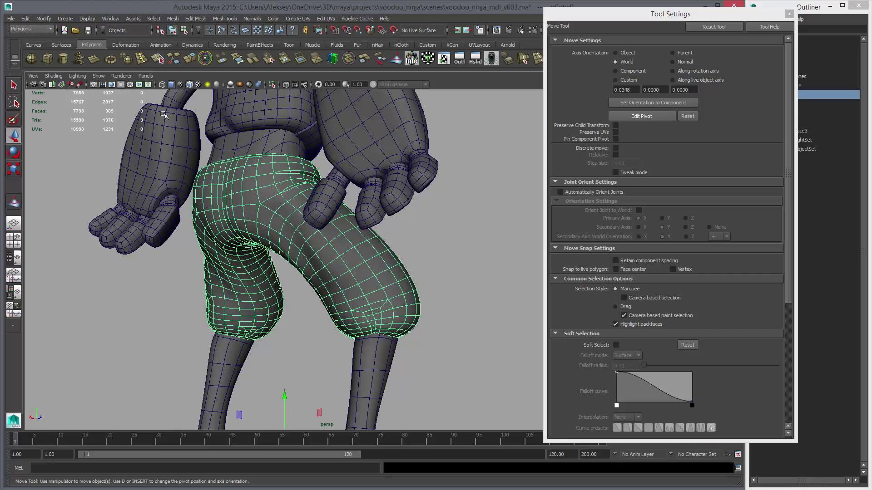
{"action": "left_click", "coordinate": [190, 85]}
{"action": "left_click", "coordinate": [428, 282]}
{"action": "right_click_drag", "start_coordinate": [428, 282], "coordinate": [363, 272], "text": "alt"}
{"action": "mouse_move", "coordinate": [364, 272]}
{"action": "left_mouse_down", "text": "alt"}
{"action": "mouse_move", "coordinate": [257, 259]}
{"action": "mouse_move", "coordinate": [331, 265]}
{"action": "mouse_move", "coordinate": [296, 283]}
{"action": "mouse_move", "coordinate": [271, 282]}
{"action": "mouse_move", "coordinate": [439, 284]}
{"action": "left_mouse_up", "text": "alt"}
{"action": "middle_click_drag", "start_coordinate": [362, 255], "coordinate": [358, 248], "text": "alt"}
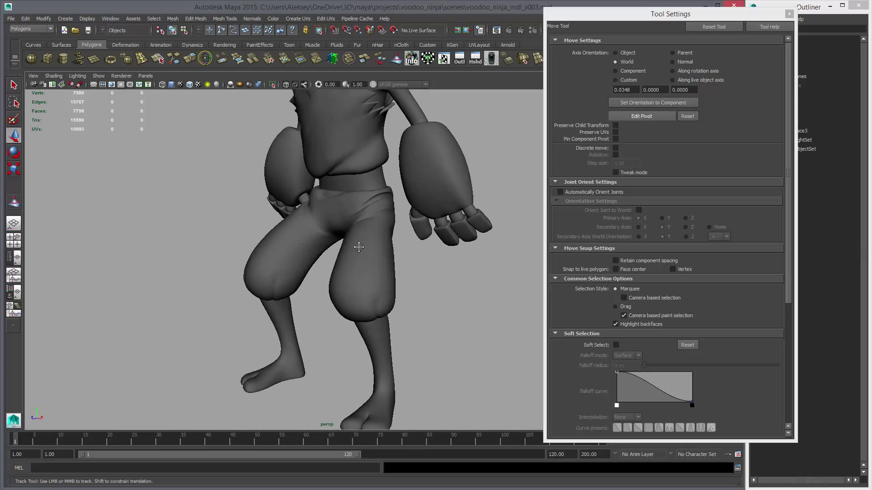
{"action": "mouse_move", "coordinate": [359, 247]}
{"action": "left_mouse_down", "text": "alt"}
{"action": "mouse_move", "coordinate": [326, 257]}
{"action": "mouse_move", "coordinate": [309, 249]}
{"action": "mouse_move", "coordinate": [332, 254]}
{"action": "left_mouse_up", "text": "alt"}
Reselect the trousers and sculpt the outer thighs of both legs with a 0.6358 radius Pull brush.
{"action": "left_click", "coordinate": [327, 257]}
{"action": "key", "text": "y"}
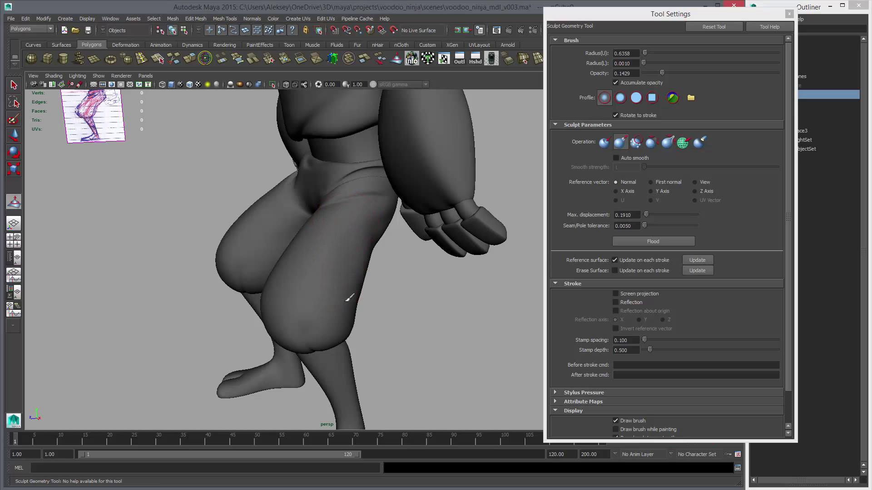
{"action": "left_click_drag", "start_coordinate": [350, 298], "coordinate": [370, 255], "text": "alt"}
{"action": "left_click_drag", "start_coordinate": [332, 281], "coordinate": [376, 225], "text": "alt"}
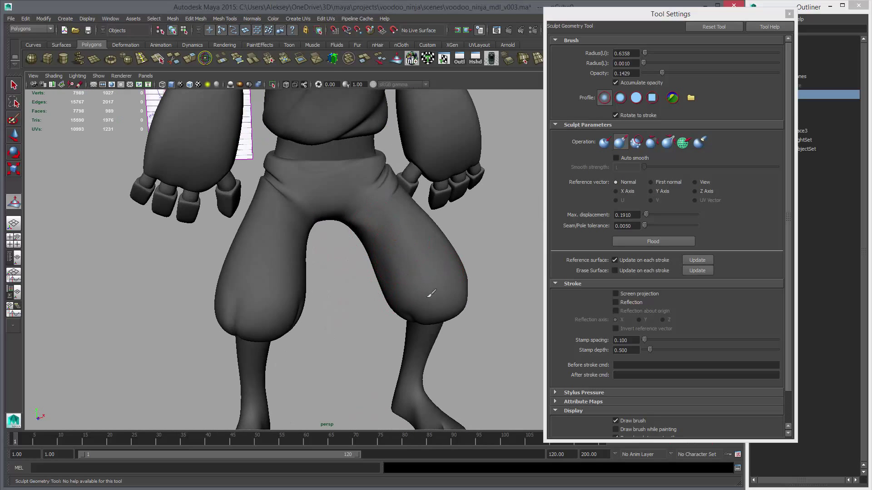
{"action": "left_click_drag", "start_coordinate": [430, 294], "coordinate": [239, 270], "text": "alt"}
{"action": "left_click_drag", "start_coordinate": [281, 199], "coordinate": [357, 259], "text": "alt"}
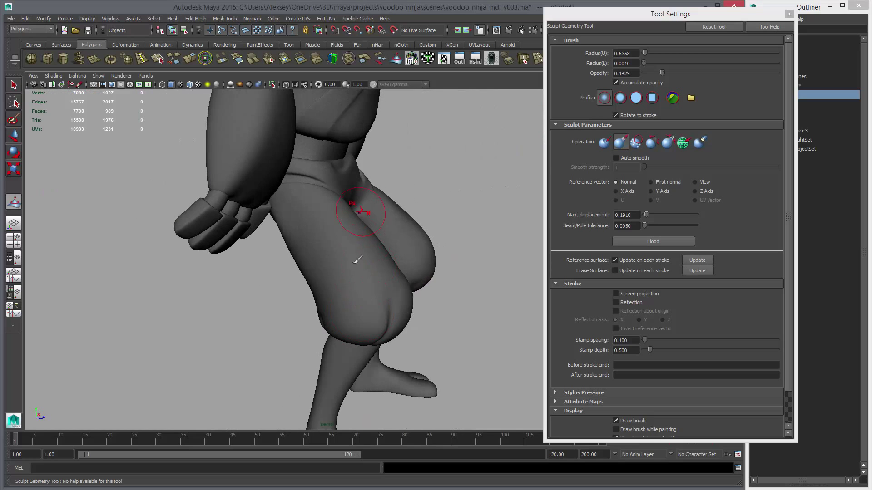
{"action": "left_click_drag", "start_coordinate": [325, 294], "coordinate": [371, 188], "text": "alt"}
{"action": "left_click_drag", "start_coordinate": [425, 233], "coordinate": [387, 281], "text": "alt"}
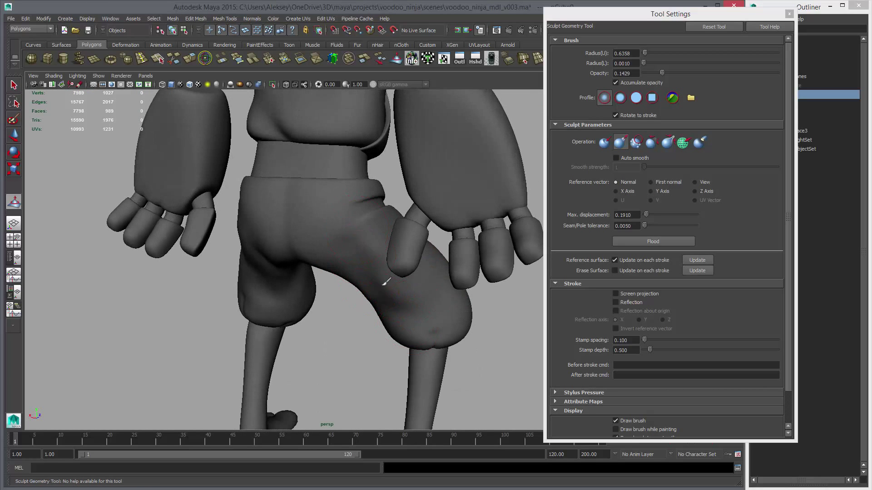
Pull out the rear of the trousers' seat and the backs of the thighs with the same large brush.
{"action": "left_click_drag", "start_coordinate": [379, 312], "coordinate": [376, 265], "text": "alt"}
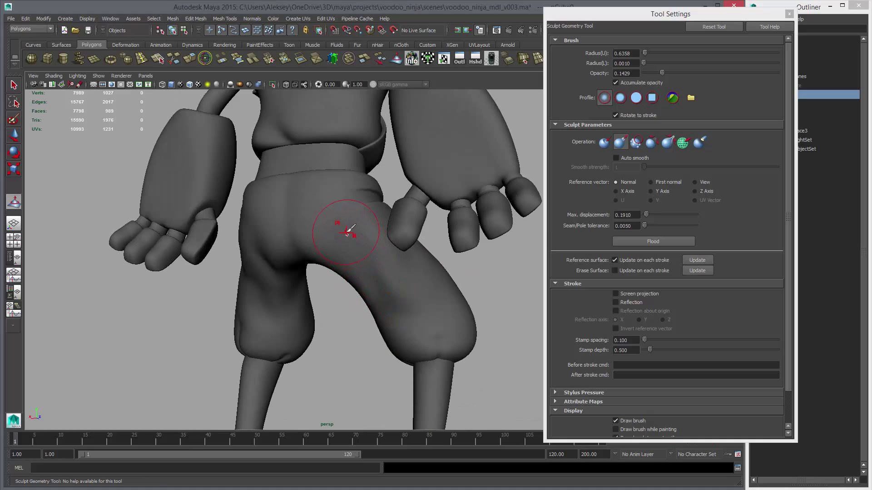
{"action": "left_click_drag", "start_coordinate": [396, 326], "coordinate": [384, 296], "text": "alt"}
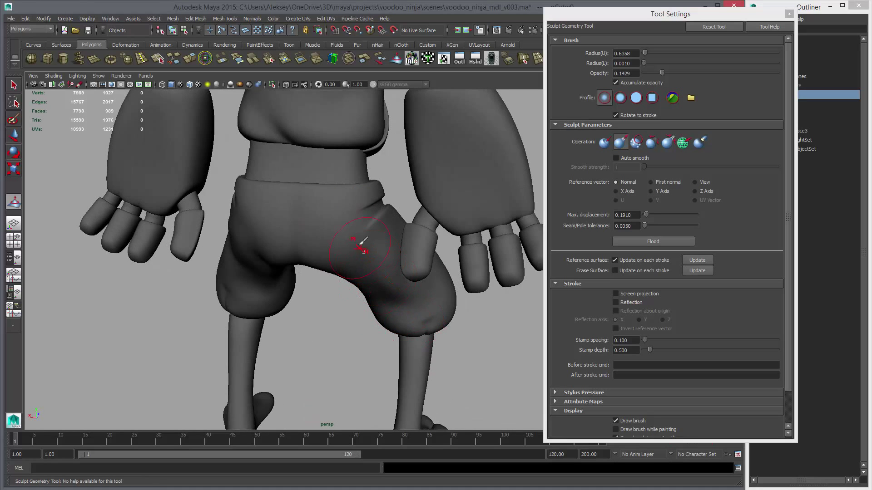
{"action": "mouse_move", "coordinate": [363, 247]}
{"action": "left_mouse_down", "text": "alt"}
{"action": "mouse_move", "coordinate": [384, 301]}
{"action": "mouse_move", "coordinate": [381, 258]}
{"action": "left_mouse_up", "text": "alt"}
{"action": "mouse_move", "coordinate": [377, 319]}
{"action": "left_mouse_down", "text": "alt"}
{"action": "mouse_move", "coordinate": [419, 292]}
{"action": "mouse_move", "coordinate": [401, 260]}
{"action": "left_mouse_up", "text": "alt"}
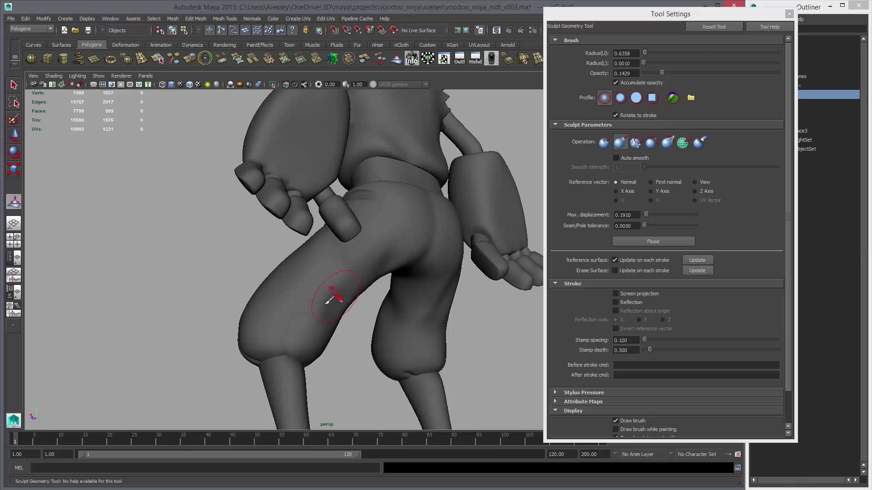
{"action": "left_click_drag", "start_coordinate": [333, 298], "coordinate": [338, 294], "text": "alt"}
{"action": "left_click_drag", "start_coordinate": [381, 262], "coordinate": [385, 283], "text": "alt"}
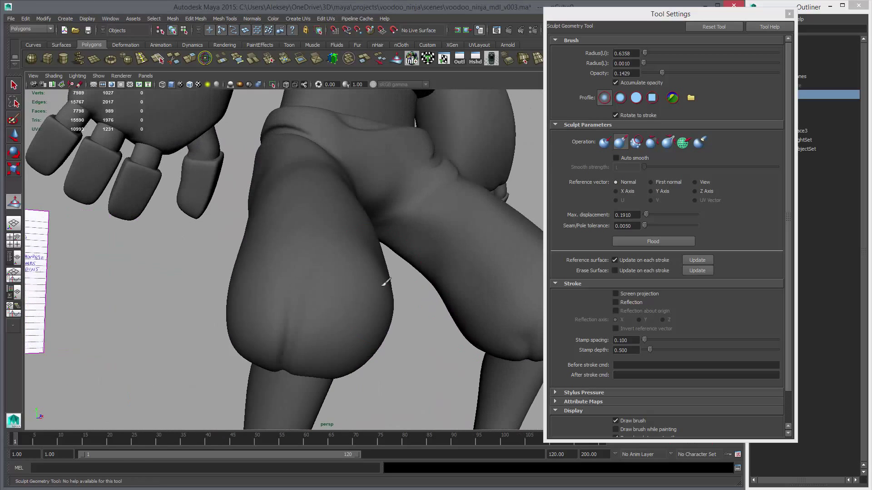
Reduce the sculpt brush radius to 0.2499, show the wireframe and sculpt the crease above the right leg's front hem.
{"action": "left_click_drag", "start_coordinate": [318, 319], "coordinate": [334, 291], "text": "alt"}
{"action": "right_click_drag", "start_coordinate": [335, 297], "coordinate": [358, 313], "text": "alt"}
{"action": "middle_click_drag", "start_coordinate": [339, 286], "coordinate": [336, 318], "text": "alt"}
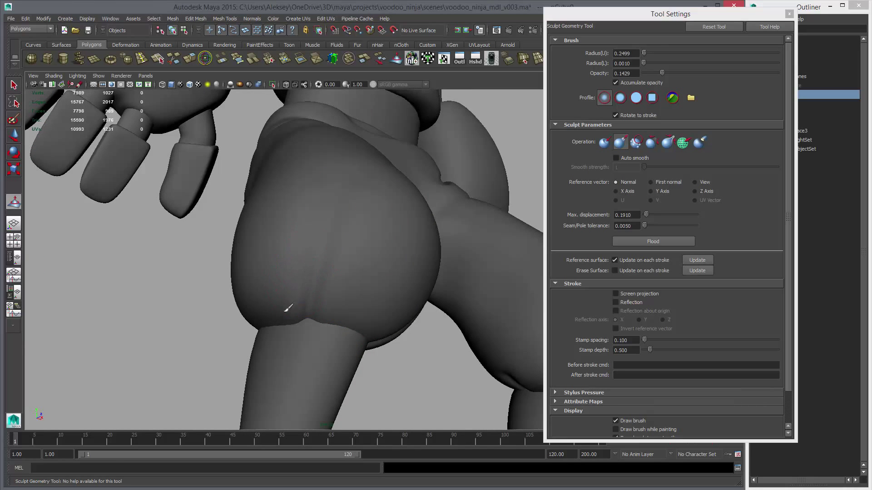
{"action": "left_click", "coordinate": [190, 85]}
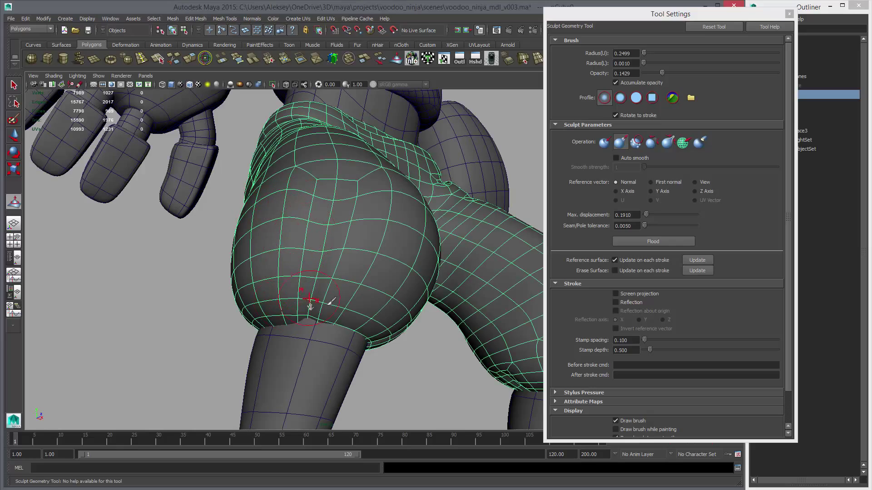
{"action": "left_click_drag", "start_coordinate": [310, 299], "coordinate": [291, 266], "text": "alt"}
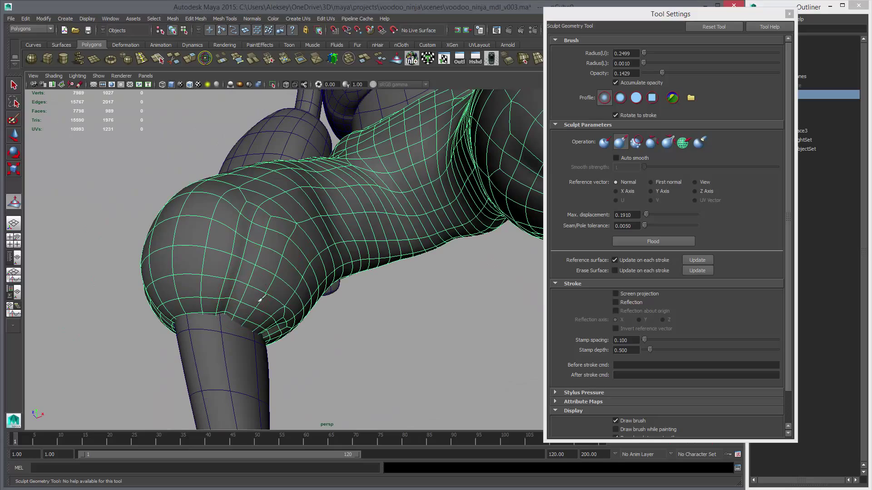
Sculpt the underside of the trouser leg where the hem meets the calf.
{"action": "left_click_drag", "start_coordinate": [285, 229], "coordinate": [248, 290], "text": "alt"}
{"action": "right_click_drag", "start_coordinate": [248, 291], "coordinate": [358, 315], "text": "alt"}
{"action": "left_click_drag", "start_coordinate": [358, 315], "coordinate": [366, 286], "text": "alt"}
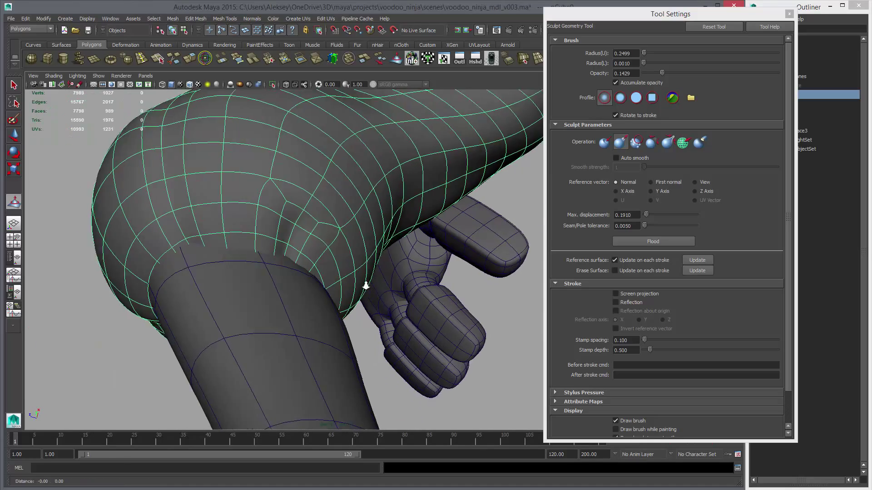
{"action": "right_click_drag", "start_coordinate": [366, 286], "coordinate": [384, 277], "text": "alt"}
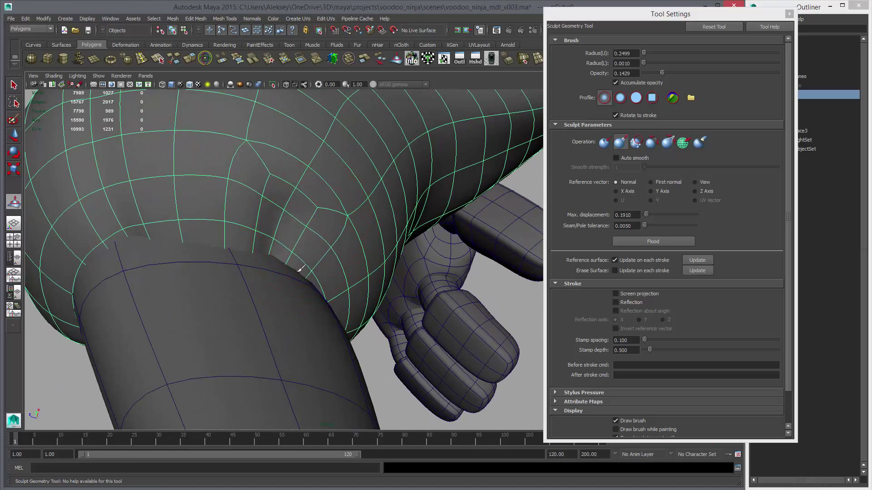
{"action": "left_click_drag", "start_coordinate": [324, 277], "coordinate": [280, 291], "text": "alt"}
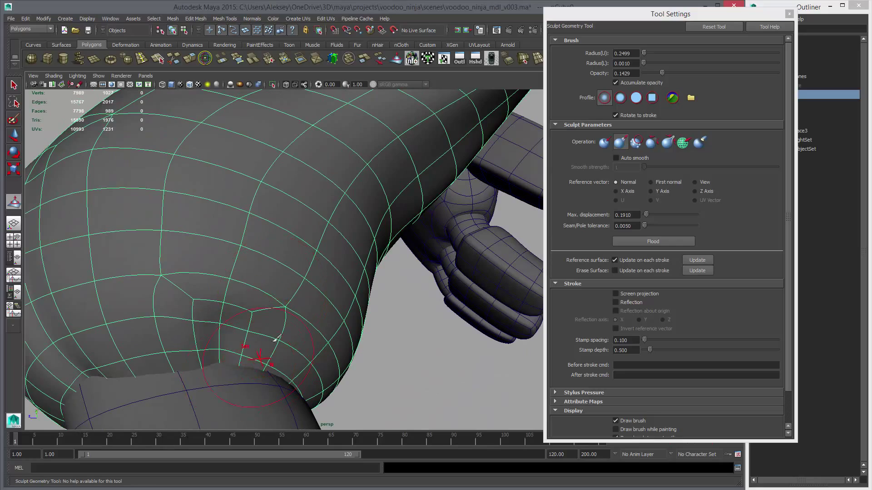
{"action": "left_click_drag", "start_coordinate": [301, 339], "coordinate": [341, 248], "text": "alt"}
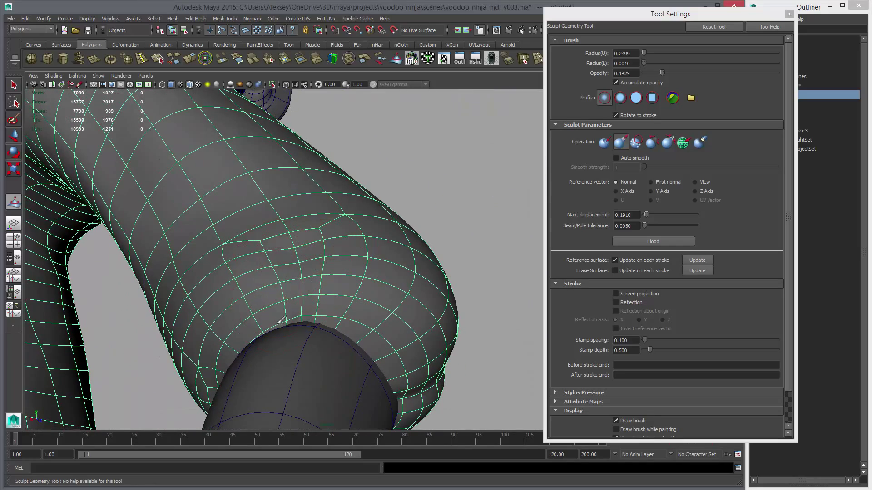
Continue pulling the hem outward around the calves, covering the front and back of the trouser legs.
{"action": "left_click_drag", "start_coordinate": [276, 313], "coordinate": [283, 278], "text": "alt"}
{"action": "left_click_drag", "start_coordinate": [287, 316], "coordinate": [284, 214], "text": "alt"}
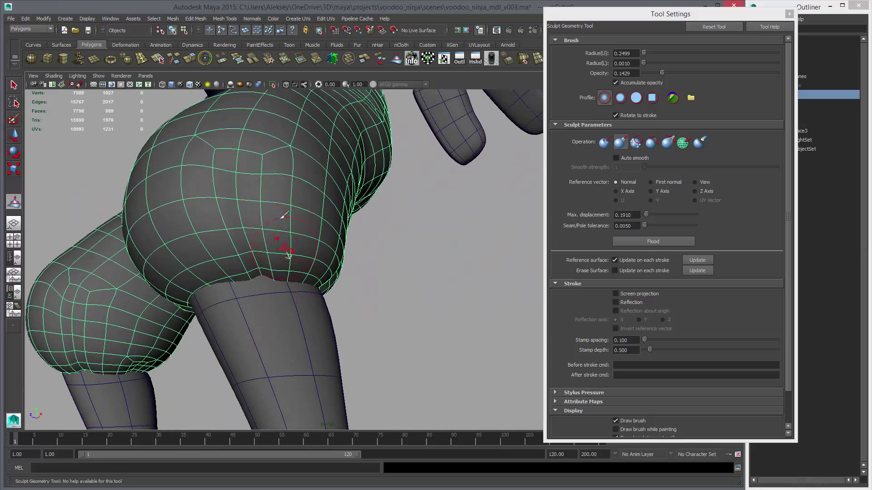
{"action": "left_click_drag", "start_coordinate": [288, 305], "coordinate": [363, 222], "text": "alt"}
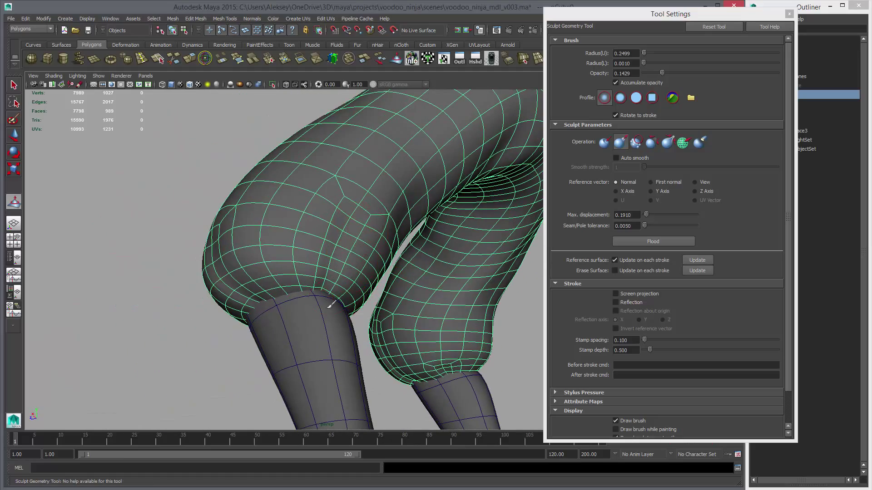
{"action": "left_click_drag", "start_coordinate": [331, 305], "coordinate": [331, 249], "text": "alt"}
{"action": "left_click_drag", "start_coordinate": [359, 208], "coordinate": [373, 245], "text": "alt"}
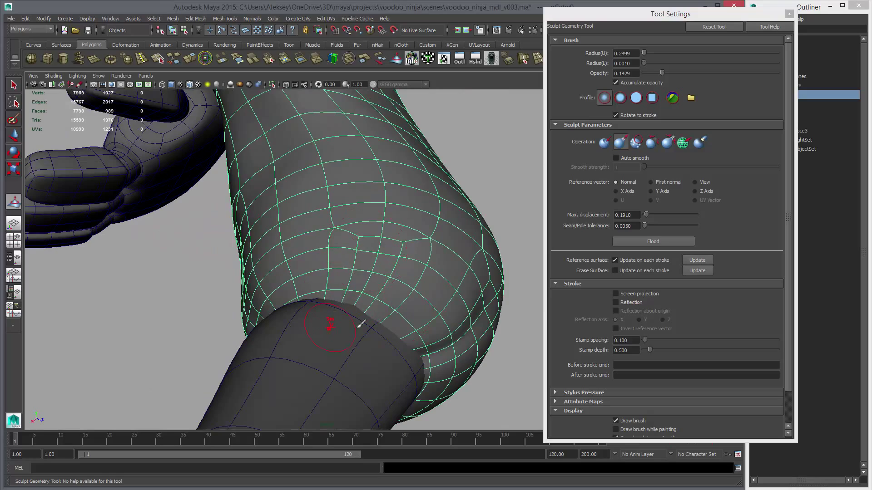
Enlarge the sculpt brush radius to 0.5633 and fill out the baggy lower trouser legs around both knees.
{"action": "mouse_move", "coordinate": [330, 325]}
{"action": "left_mouse_down", "text": "alt"}
{"action": "mouse_move", "coordinate": [383, 286]}
{"action": "mouse_move", "coordinate": [389, 302]}
{"action": "mouse_move", "coordinate": [378, 279]}
{"action": "left_mouse_up", "text": "alt"}
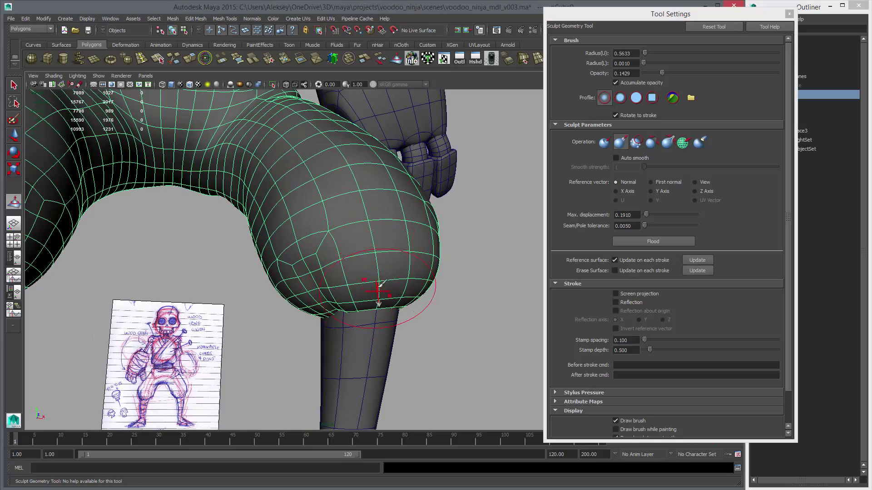
{"action": "left_click_drag", "start_coordinate": [389, 278], "coordinate": [333, 285], "text": "alt"}
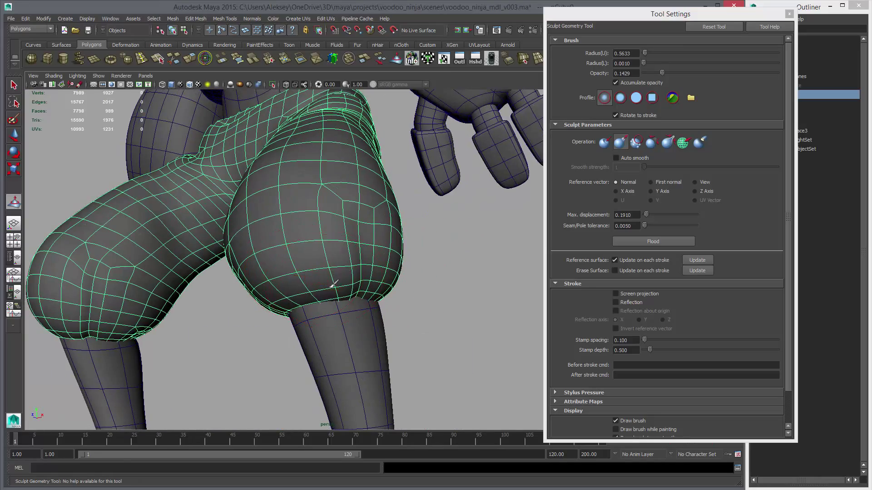
{"action": "left_click_drag", "start_coordinate": [303, 258], "coordinate": [345, 297], "text": "alt"}
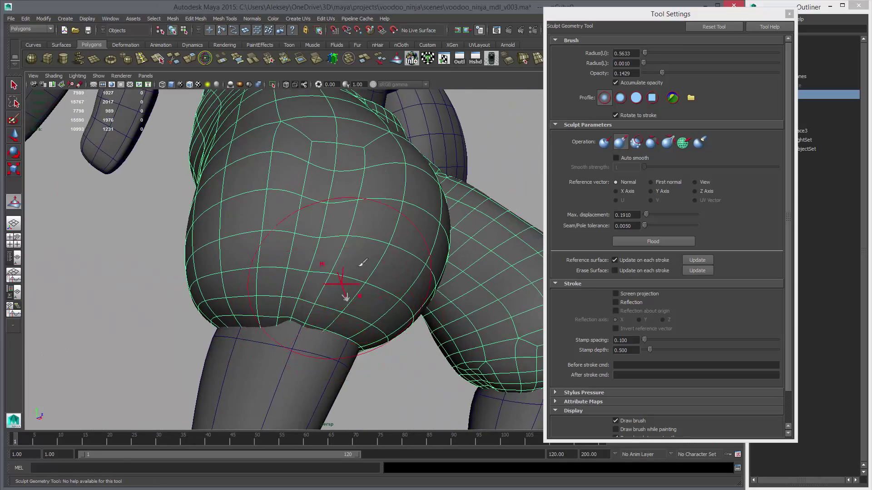
{"action": "left_click_drag", "start_coordinate": [399, 303], "coordinate": [299, 282], "text": "alt"}
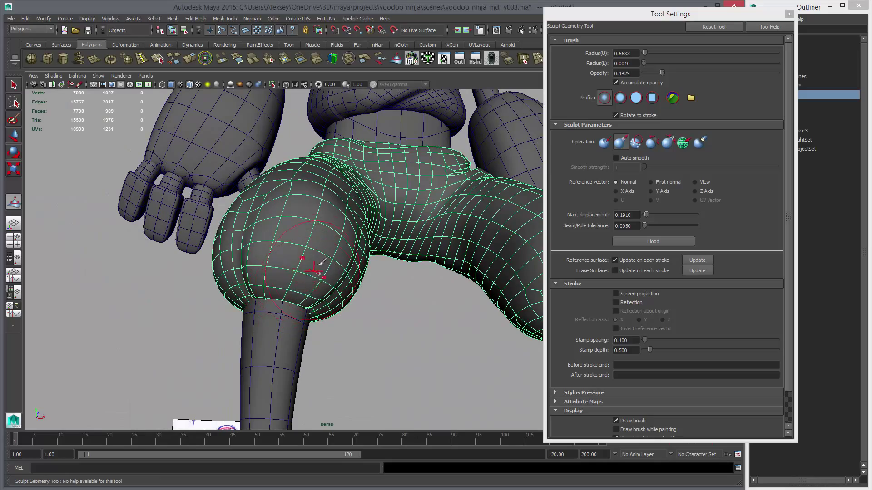
{"action": "mouse_move", "coordinate": [295, 241]}
{"action": "left_mouse_down", "text": "alt"}
{"action": "mouse_move", "coordinate": [305, 312]}
{"action": "mouse_move", "coordinate": [438, 308]}
{"action": "mouse_move", "coordinate": [434, 325]}
{"action": "mouse_move", "coordinate": [446, 330]}
{"action": "mouse_move", "coordinate": [331, 350]}
{"action": "mouse_move", "coordinate": [296, 325]}
{"action": "mouse_move", "coordinate": [331, 353]}
{"action": "mouse_move", "coordinate": [394, 346]}
{"action": "left_mouse_up", "text": "alt"}
{"action": "mouse_move", "coordinate": [330, 274]}
{"action": "left_mouse_down", "text": "alt"}
{"action": "mouse_move", "coordinate": [252, 252]}
{"action": "mouse_move", "coordinate": [288, 287]}
{"action": "mouse_move", "coordinate": [383, 278]}
{"action": "mouse_move", "coordinate": [315, 295]}
{"action": "mouse_move", "coordinate": [298, 312]}
{"action": "mouse_move", "coordinate": [323, 306]}
{"action": "mouse_move", "coordinate": [323, 366]}
{"action": "mouse_move", "coordinate": [352, 335]}
{"action": "left_mouse_up", "text": "alt"}
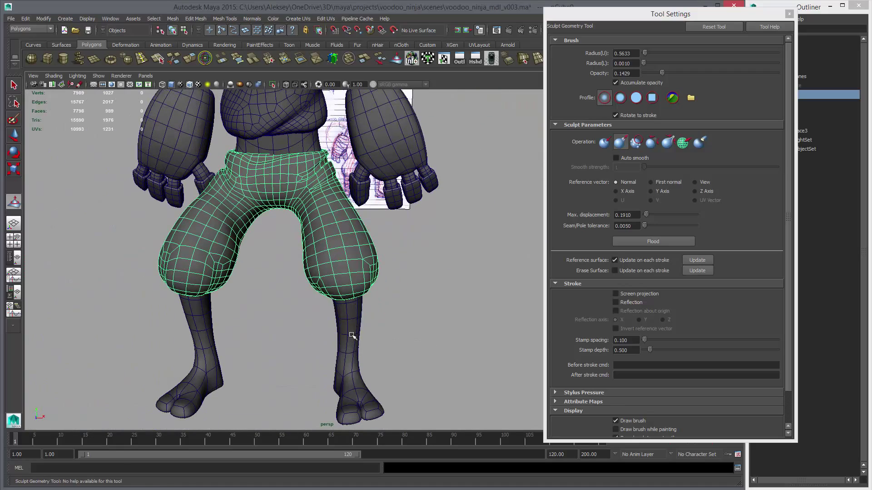
Leave sculpting, deselect the trousers, hide the wireframe and examine the whole figure and the trouser legs from the front and side.
{"action": "key", "text": "w"}
{"action": "right_click_drag", "start_coordinate": [352, 272], "coordinate": [365, 265]}
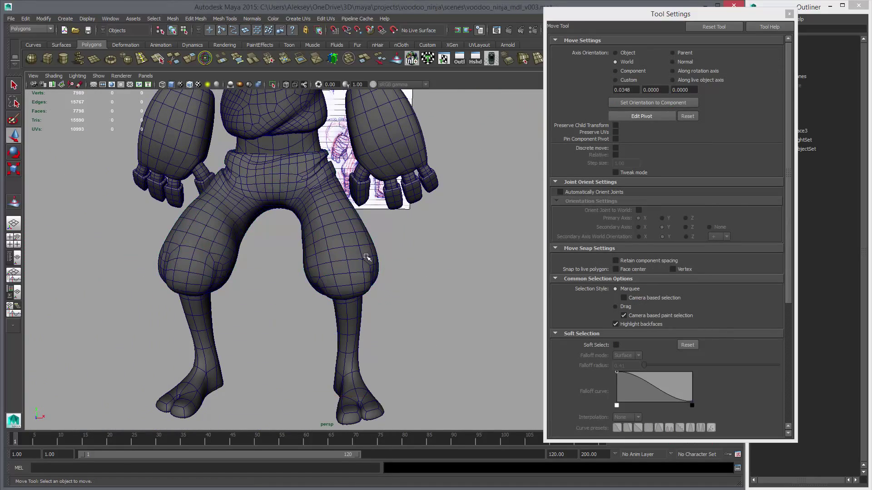
{"action": "left_click", "coordinate": [189, 85]}
{"action": "left_click_drag", "start_coordinate": [342, 262], "coordinate": [327, 247], "text": "alt"}
{"action": "left_click", "coordinate": [326, 248]}
{"action": "left_click", "coordinate": [419, 307]}
{"action": "right_click_drag", "start_coordinate": [419, 308], "coordinate": [340, 350], "text": "alt"}
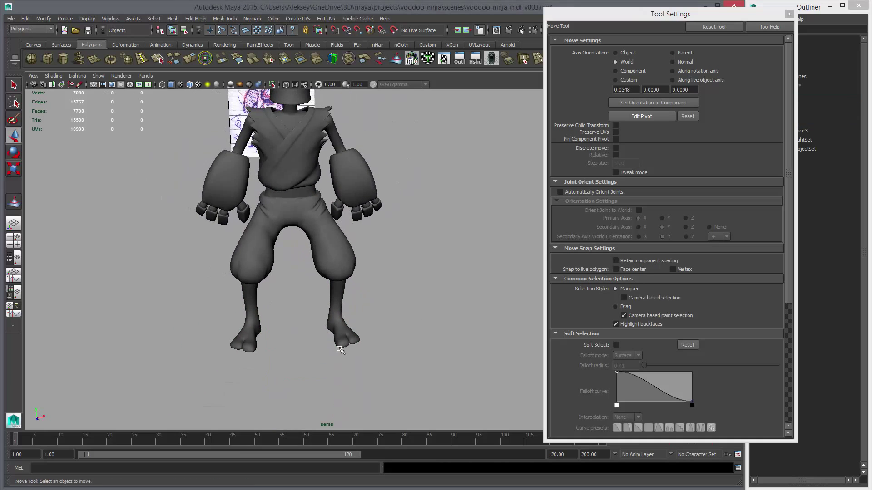
{"action": "left_click_drag", "start_coordinate": [298, 319], "coordinate": [348, 306], "text": "alt"}
{"action": "right_click_drag", "start_coordinate": [349, 306], "coordinate": [376, 323], "text": "alt"}
{"action": "middle_click_drag", "start_coordinate": [329, 261], "coordinate": [390, 309], "text": "alt"}
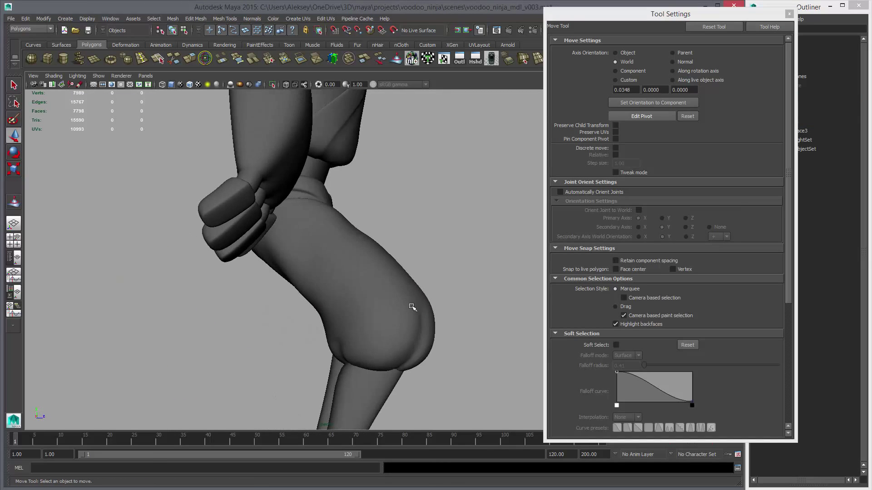
Select a vertex at the front of the trouser knee, soft-select around it with a 0.74 falloff radius, try moving it and undo the move.
{"action": "right_click_drag", "start_coordinate": [413, 311], "coordinate": [392, 312]}
{"action": "left_click", "coordinate": [421, 309]}
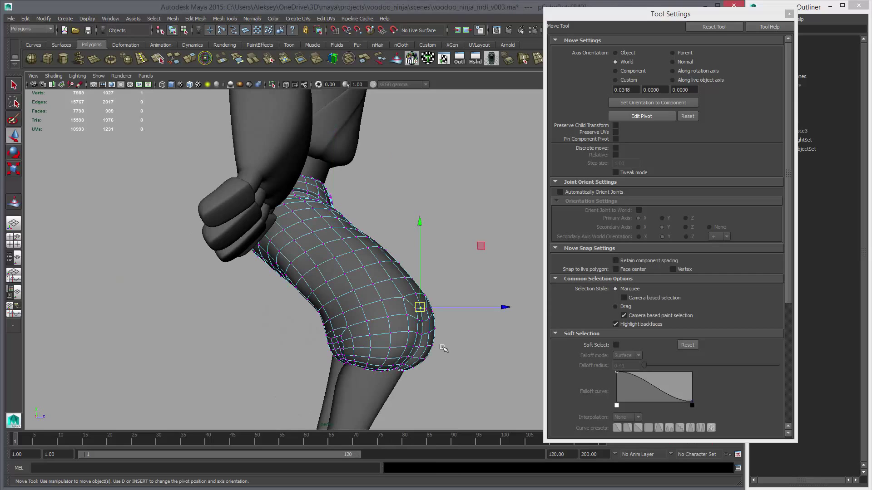
{"action": "key", "text": "b"}
{"action": "left_click_drag", "start_coordinate": [443, 348], "coordinate": [238, 311], "text": "alt"}
{"action": "key", "text": "b"}
{"action": "left_click_drag", "start_coordinate": [177, 315], "coordinate": [221, 325]}
{"action": "middle_click_drag", "start_coordinate": [229, 332], "coordinate": [315, 318], "text": "alt"}
{"action": "key", "text": "ctrl+z"}
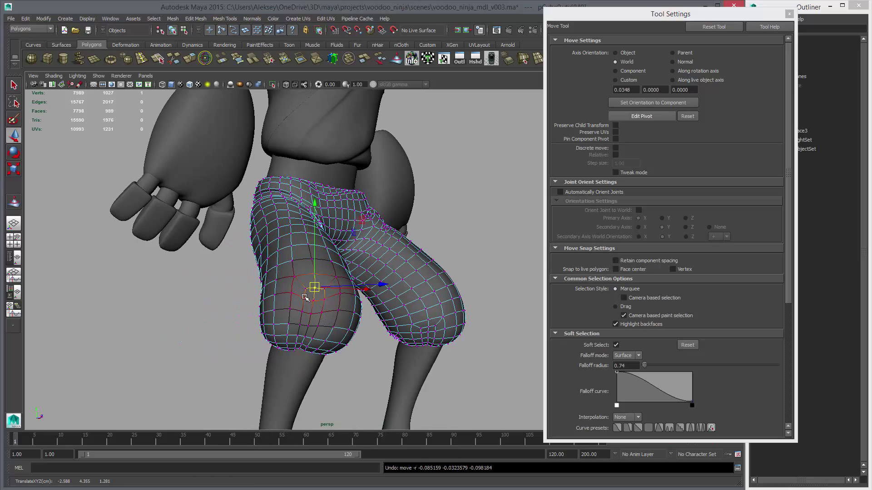
Set the Move tool's axis orientation to Component and adjust the soft-selected front of the trouser knee along its own axes.
{"action": "left_click", "coordinate": [304, 296]}
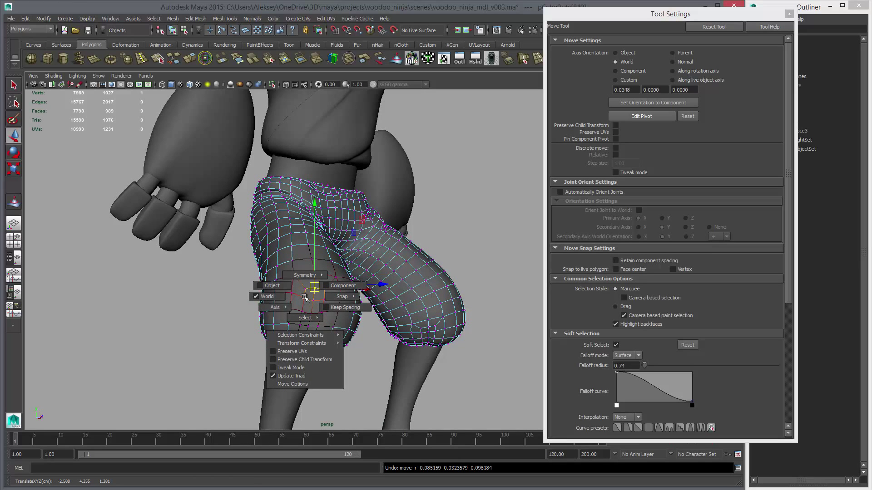
{"action": "left_click", "coordinate": [327, 286]}
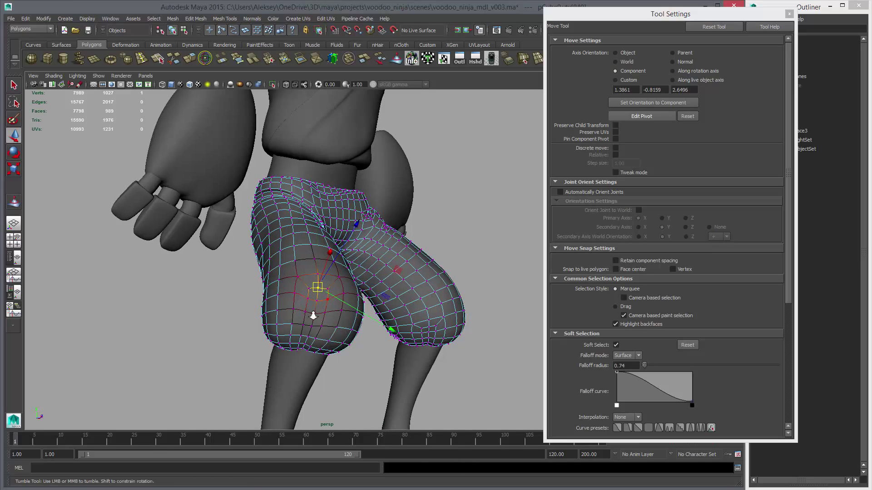
{"action": "left_click_drag", "start_coordinate": [318, 291], "coordinate": [295, 319], "text": "alt"}
{"action": "left_click_drag", "start_coordinate": [295, 340], "coordinate": [319, 300], "text": "alt"}
{"action": "middle_click_drag", "start_coordinate": [320, 300], "coordinate": [336, 400], "text": "alt"}
{"action": "left_click_drag", "start_coordinate": [402, 265], "coordinate": [393, 261]}
{"action": "left_click_drag", "start_coordinate": [326, 254], "coordinate": [350, 287], "text": "alt"}
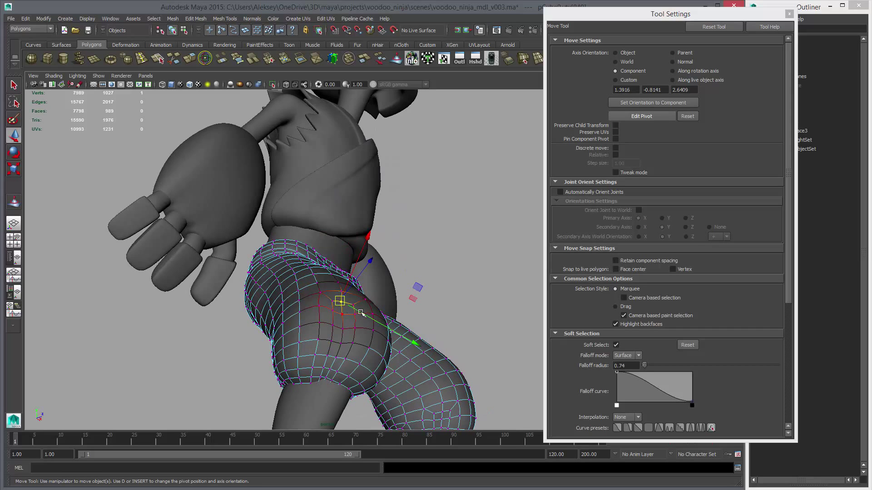
{"action": "left_click_drag", "start_coordinate": [361, 313], "coordinate": [362, 313]}
{"action": "left_click_drag", "start_coordinate": [359, 276], "coordinate": [355, 282]}
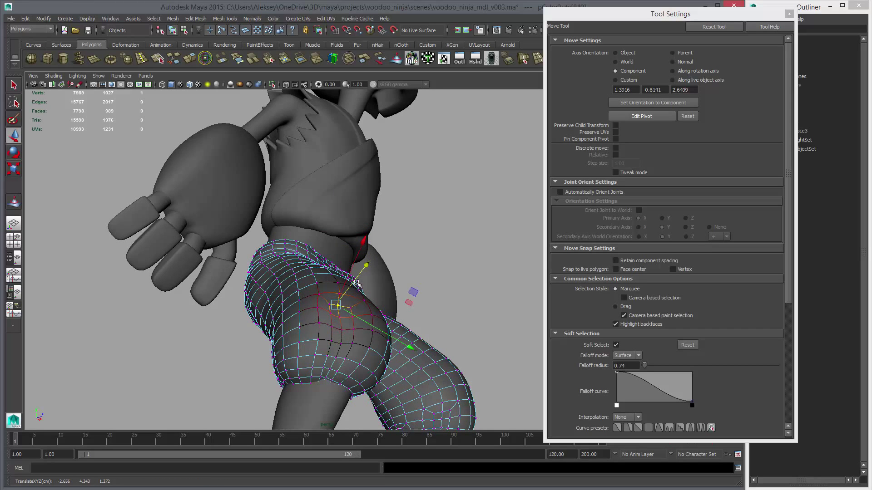
{"action": "left_click_drag", "start_coordinate": [343, 344], "coordinate": [330, 312], "text": "alt"}
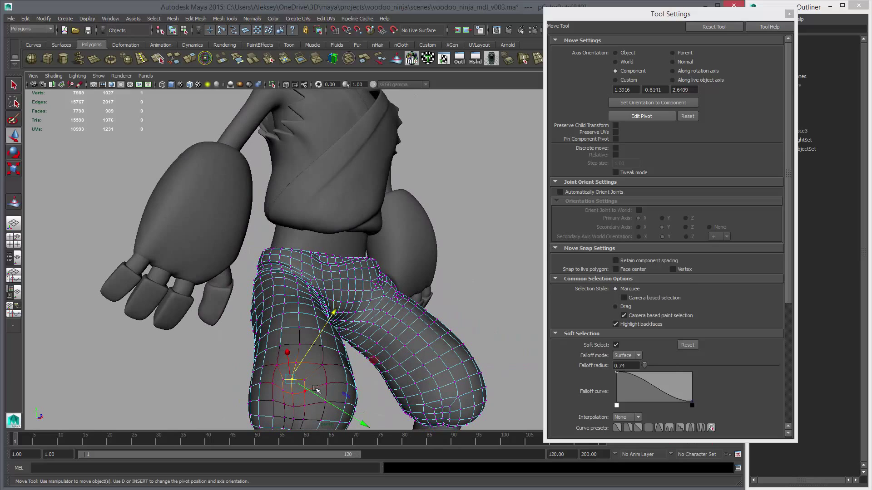
Try the Component axis orientation for the Rotate tool on the knee, return it to Object and reset the tool.
{"action": "key", "text": "e"}
{"action": "left_click_drag", "start_coordinate": [357, 386], "coordinate": [350, 336], "text": "alt"}
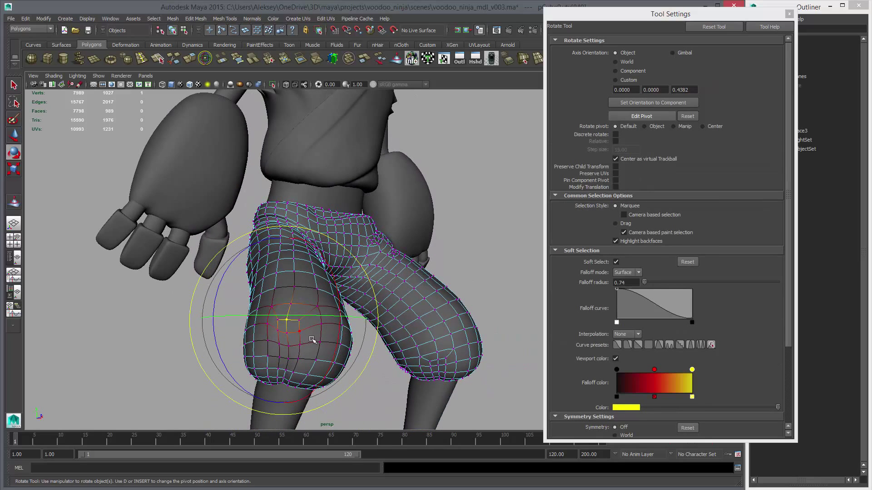
{"action": "left_click", "coordinate": [628, 71]}
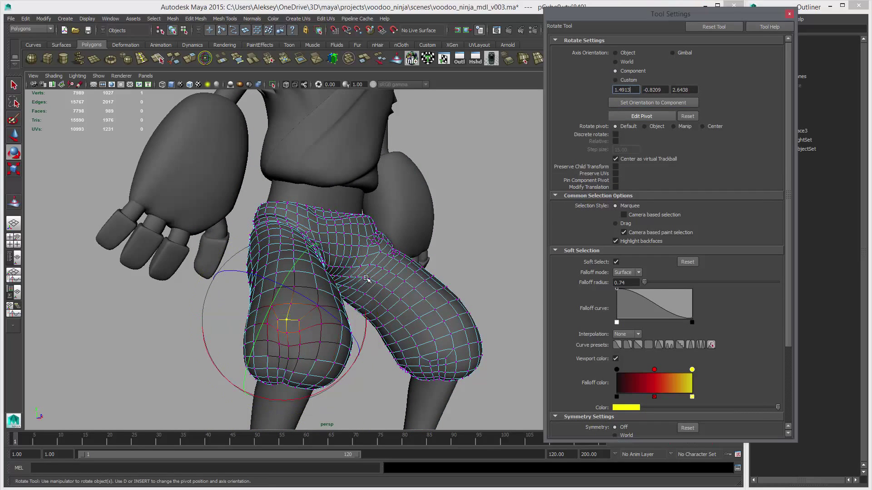
{"action": "left_click_drag", "start_coordinate": [331, 314], "coordinate": [304, 337], "text": "alt"}
{"action": "left_click_drag", "start_coordinate": [264, 390], "coordinate": [299, 343]}
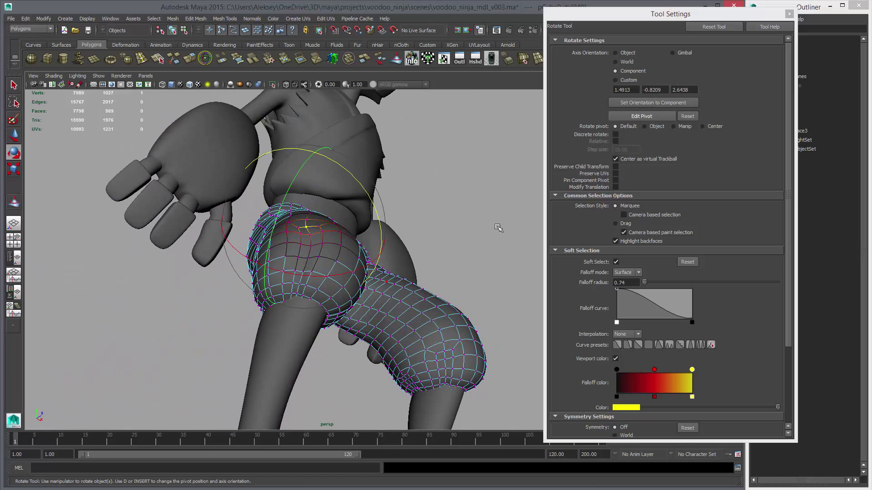
{"action": "left_click", "coordinate": [631, 53]}
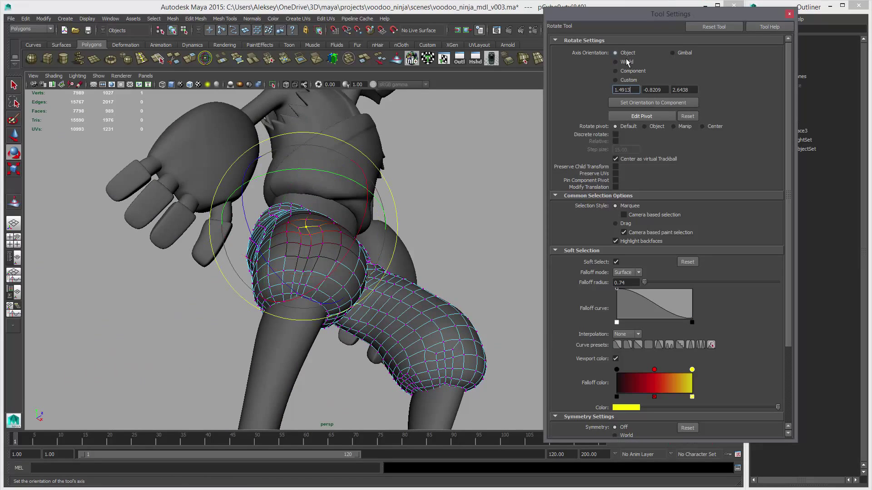
{"action": "left_click", "coordinate": [704, 27]}
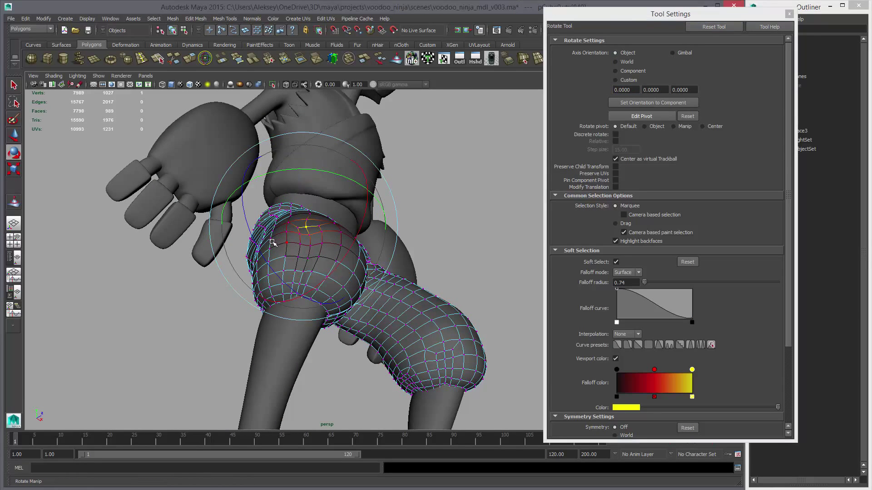
Deselect the knee vertex, pick a face at the back of the trouser leg and activate the Rotate tool on it.
{"action": "key", "text": "w"}
{"action": "left_click", "coordinate": [477, 222]}
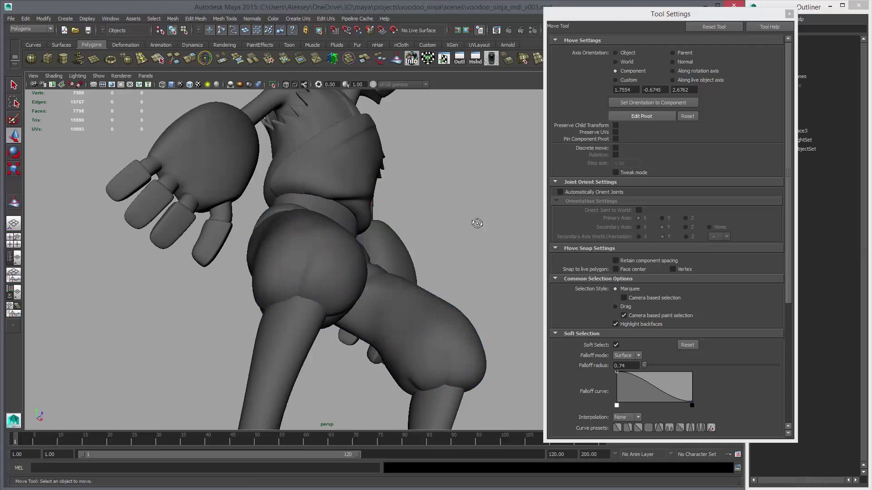
{"action": "left_click_drag", "start_coordinate": [477, 223], "coordinate": [294, 228], "text": "alt"}
{"action": "left_click", "coordinate": [299, 278]}
{"action": "key", "text": "3"}
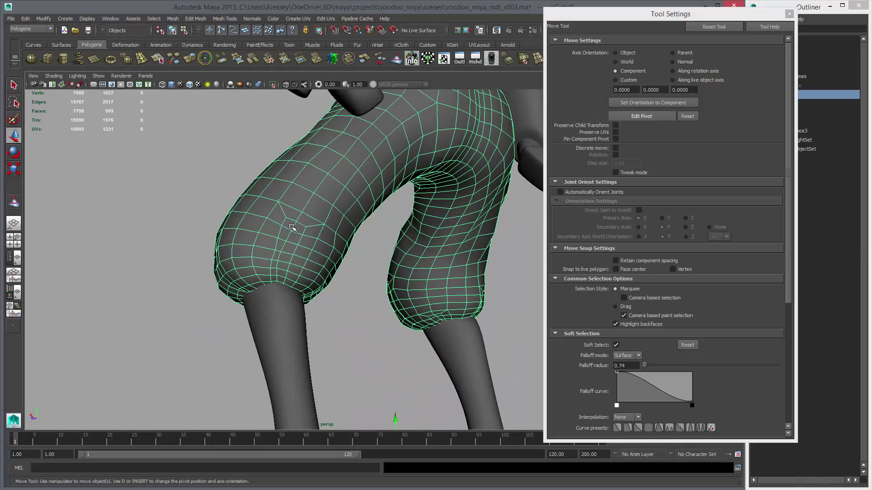
{"action": "right_click_drag", "start_coordinate": [293, 227], "coordinate": [293, 258]}
{"action": "left_click", "coordinate": [298, 230]}
{"action": "left_click_drag", "start_coordinate": [331, 259], "coordinate": [292, 250], "text": "alt"}
{"action": "key", "text": "e"}
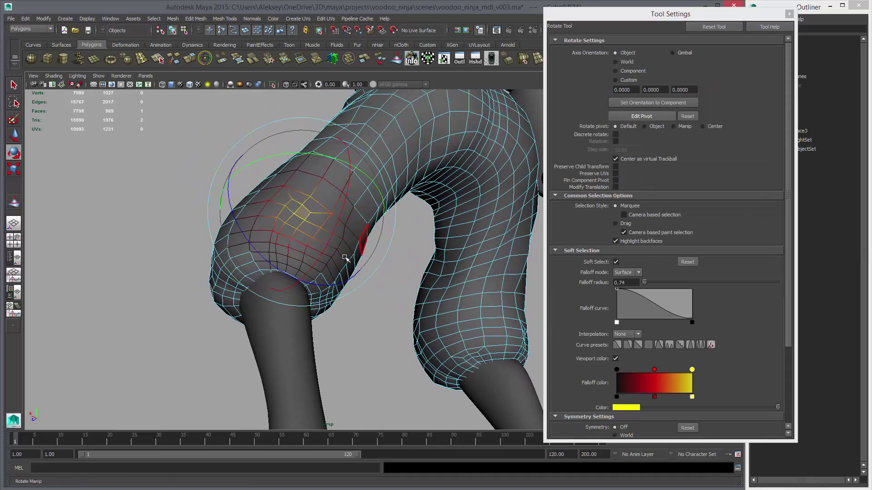
Examine the back and side of the trouser knees, compare the smoothed and unsmoothed display, and return to object selection.
{"action": "left_click_drag", "start_coordinate": [345, 257], "coordinate": [339, 156], "text": "alt"}
{"action": "left_click_drag", "start_coordinate": [375, 193], "coordinate": [423, 252], "text": "alt"}
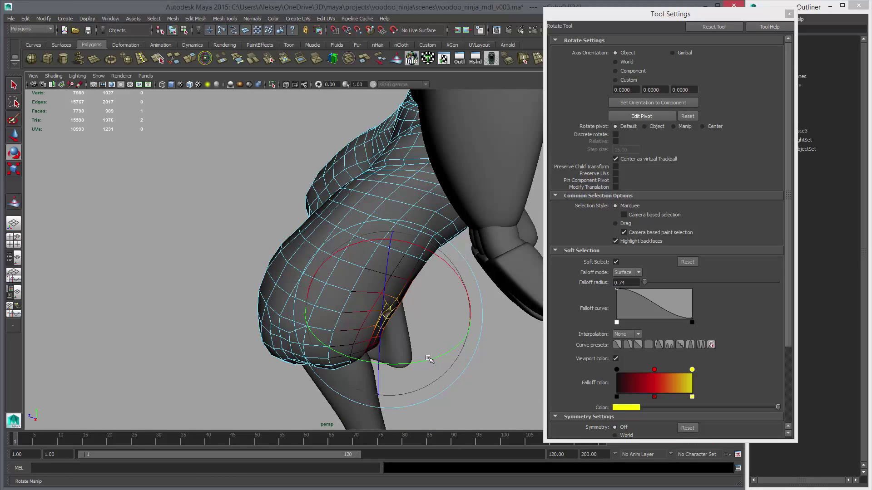
{"action": "left_click_drag", "start_coordinate": [430, 359], "coordinate": [368, 313], "text": "alt"}
{"action": "key", "text": "3"}
{"action": "key", "text": "1"}
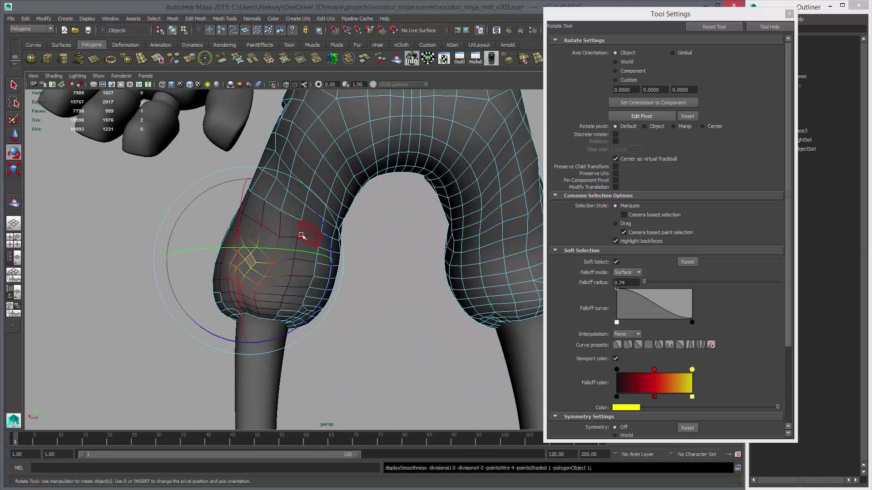
{"action": "right_click_drag", "start_coordinate": [301, 235], "coordinate": [320, 225]}
{"action": "key", "text": "3"}
{"action": "left_click", "coordinate": [374, 279]}
{"action": "left_click", "coordinate": [309, 297]}
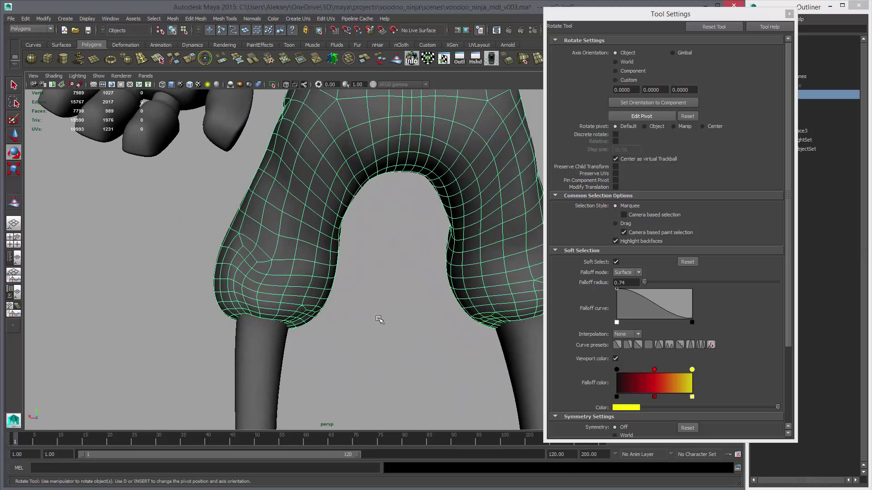
Reselect the trousers, reduce the sculpt brush radius to 0.3240, show the wireframe and sculpt the lower back of the trouser leg.
{"action": "left_click", "coordinate": [379, 319]}
{"action": "left_click_drag", "start_coordinate": [379, 320], "coordinate": [247, 292], "text": "alt"}
{"action": "right_click_drag", "start_coordinate": [247, 292], "coordinate": [330, 303], "text": "alt"}
{"action": "left_click_drag", "start_coordinate": [331, 303], "coordinate": [301, 224], "text": "alt"}
{"action": "left_click", "coordinate": [322, 245]}
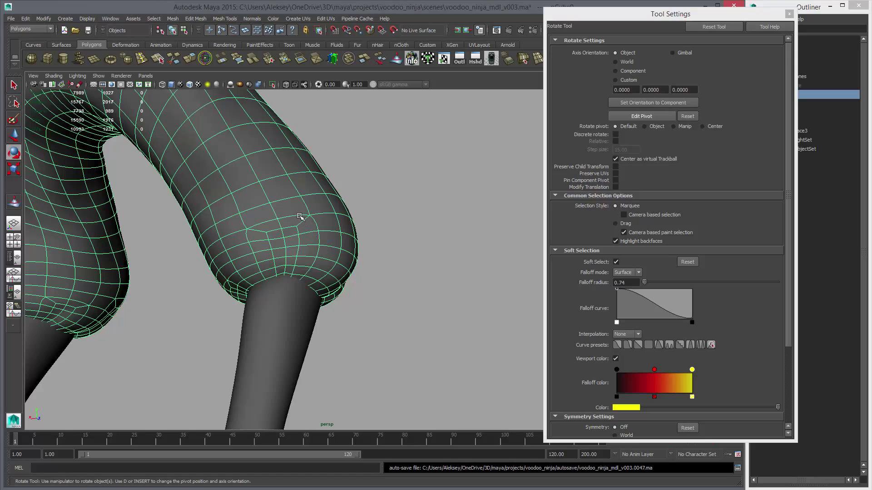
{"action": "left_click", "coordinate": [14, 202]}
{"action": "left_click_drag", "start_coordinate": [293, 214], "coordinate": [281, 215]}
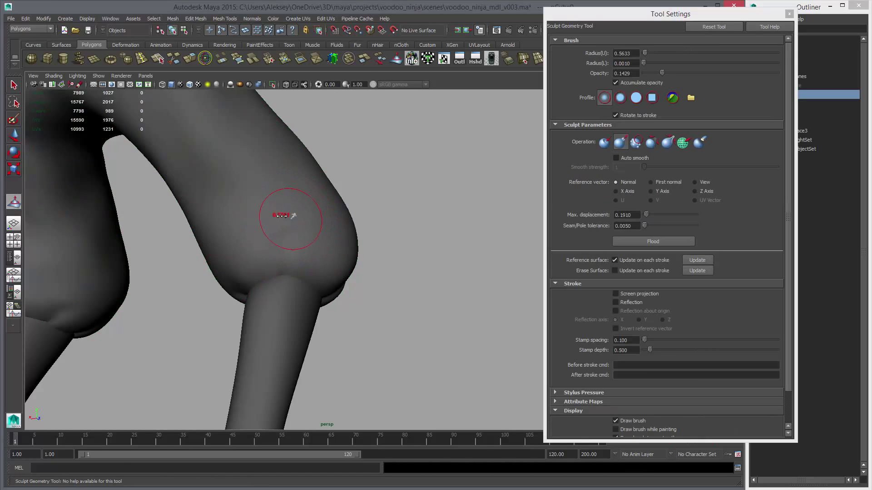
{"action": "left_click", "coordinate": [183, 85]}
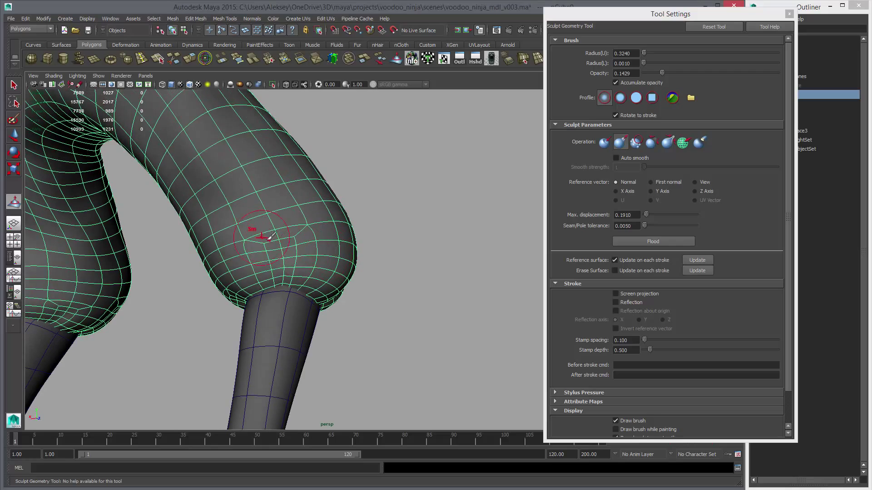
{"action": "left_click_drag", "start_coordinate": [352, 284], "coordinate": [258, 277], "text": "alt"}
{"action": "left_click_drag", "start_coordinate": [356, 268], "coordinate": [305, 277], "text": "alt"}
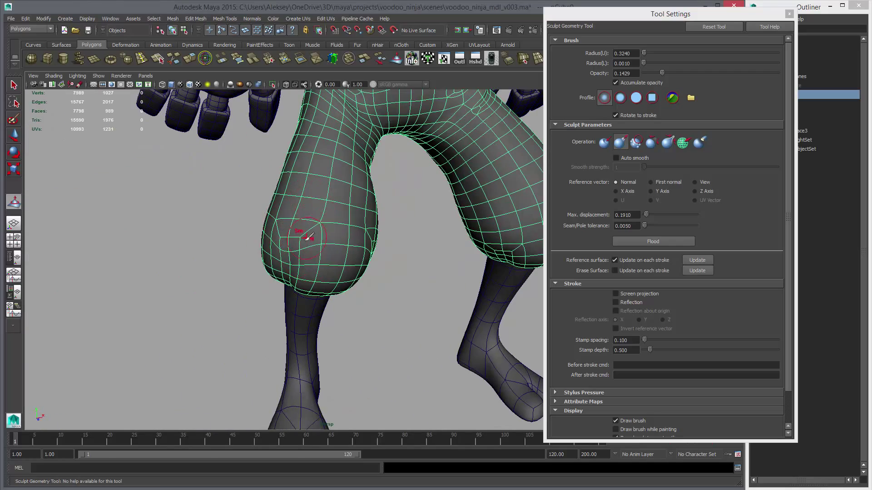
Sculpt the front of the knee and the inner side of the lower trouser legs to round out their baggy shape.
{"action": "mouse_move", "coordinate": [309, 236]}
{"action": "left_mouse_down", "text": "alt"}
{"action": "mouse_move", "coordinate": [411, 264]}
{"action": "mouse_move", "coordinate": [356, 271]}
{"action": "mouse_move", "coordinate": [336, 176]}
{"action": "left_mouse_up", "text": "alt"}
{"action": "left_click_drag", "start_coordinate": [447, 224], "coordinate": [364, 238], "text": "alt"}
{"action": "left_click_drag", "start_coordinate": [190, 201], "coordinate": [211, 218]}
{"action": "mouse_move", "coordinate": [318, 245]}
{"action": "left_mouse_down", "text": "alt"}
{"action": "mouse_move", "coordinate": [275, 256]}
{"action": "mouse_move", "coordinate": [207, 213]}
{"action": "left_mouse_up", "text": "alt"}
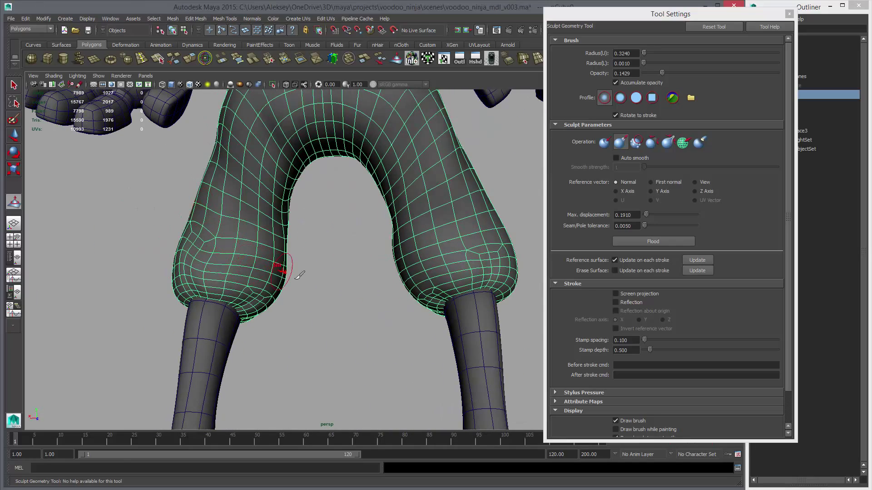
{"action": "left_click_drag", "start_coordinate": [300, 274], "coordinate": [289, 317], "text": "alt"}
{"action": "left_click_drag", "start_coordinate": [436, 301], "coordinate": [480, 257], "text": "alt"}
Leave sculpting, hide the wireframe, deselect the trousers and examine the reshaped legs from several angles.
{"action": "key", "text": "w"}
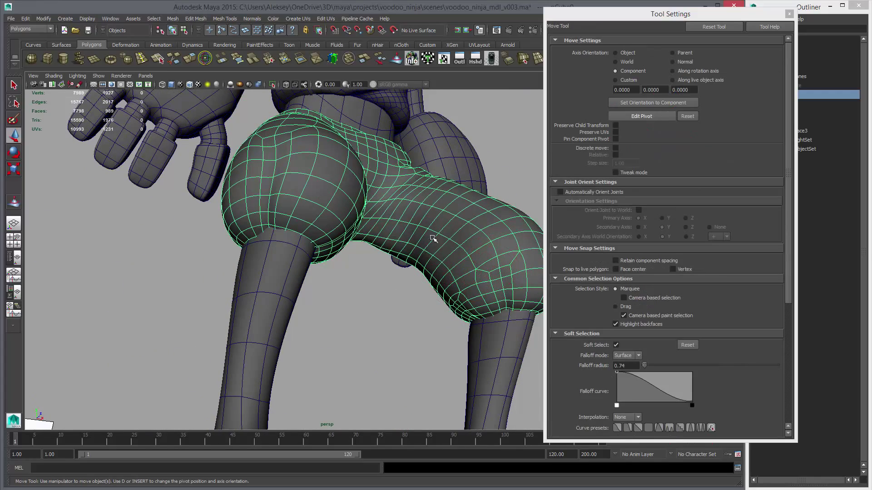
{"action": "right_click_drag", "start_coordinate": [453, 228], "coordinate": [456, 226]}
{"action": "left_click", "coordinate": [191, 85]}
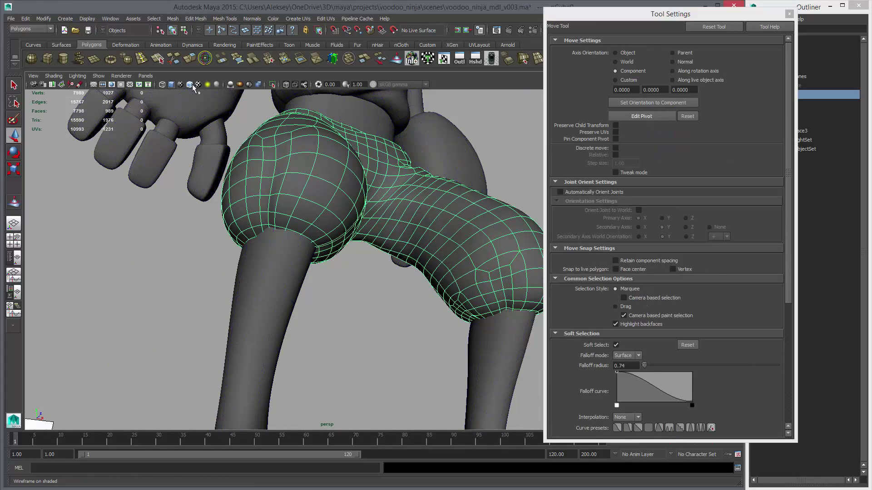
{"action": "left_click", "coordinate": [338, 317]}
{"action": "right_click_drag", "start_coordinate": [338, 317], "coordinate": [282, 278], "text": "alt"}
{"action": "left_click_drag", "start_coordinate": [282, 278], "coordinate": [465, 305], "text": "alt"}
{"action": "right_click_drag", "start_coordinate": [465, 305], "coordinate": [373, 287], "text": "alt"}
Close the tool settings and compare the whole figure with the reference sketch.
{"action": "left_click", "coordinate": [790, 14]}
{"action": "mouse_move", "coordinate": [499, 241]}
{"action": "left_mouse_down", "text": "alt"}
{"action": "mouse_move", "coordinate": [398, 251]}
{"action": "mouse_move", "coordinate": [506, 271]}
{"action": "mouse_move", "coordinate": [368, 250]}
{"action": "mouse_move", "coordinate": [513, 257]}
{"action": "mouse_move", "coordinate": [473, 255]}
{"action": "mouse_move", "coordinate": [468, 268]}
{"action": "left_mouse_up", "text": "alt"}
{"action": "mouse_move", "coordinate": [467, 268]}
{"action": "right_mouse_down", "text": "alt"}
{"action": "mouse_move", "coordinate": [460, 310]}
{"action": "mouse_move", "coordinate": [458, 303]}
{"action": "right_mouse_up", "text": "alt"}
{"action": "mouse_move", "coordinate": [389, 268]}
{"action": "left_mouse_down", "text": "alt"}
{"action": "mouse_move", "coordinate": [376, 272]}
{"action": "mouse_move", "coordinate": [389, 263]}
{"action": "mouse_move", "coordinate": [410, 274]}
{"action": "left_mouse_up", "text": "alt"}
{"action": "right_click_drag", "start_coordinate": [410, 274], "coordinate": [409, 265], "text": "alt"}
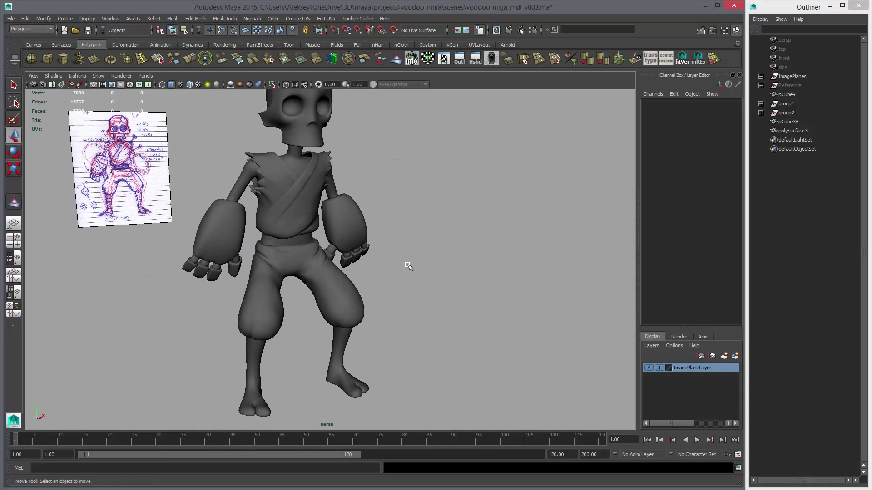
{"action": "middle_click_drag", "start_coordinate": [409, 265], "coordinate": [405, 239], "text": "alt"}
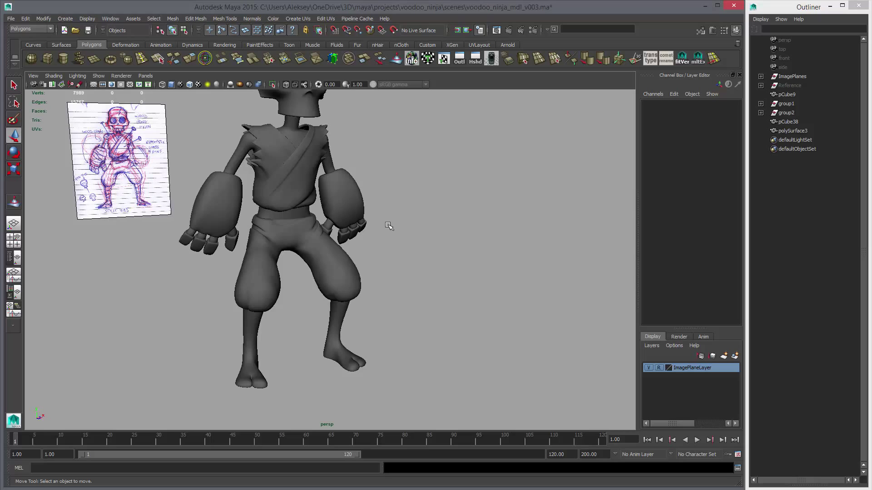
{"action": "mouse_move", "coordinate": [429, 249]}
{"action": "left_mouse_down", "text": "alt"}
{"action": "mouse_move", "coordinate": [473, 274]}
{"action": "mouse_move", "coordinate": [529, 327]}
{"action": "left_mouse_up", "text": "alt"}
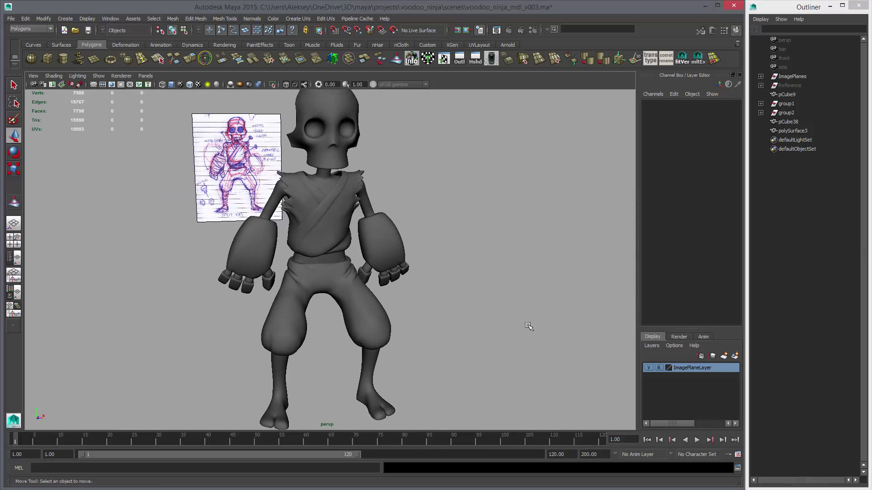